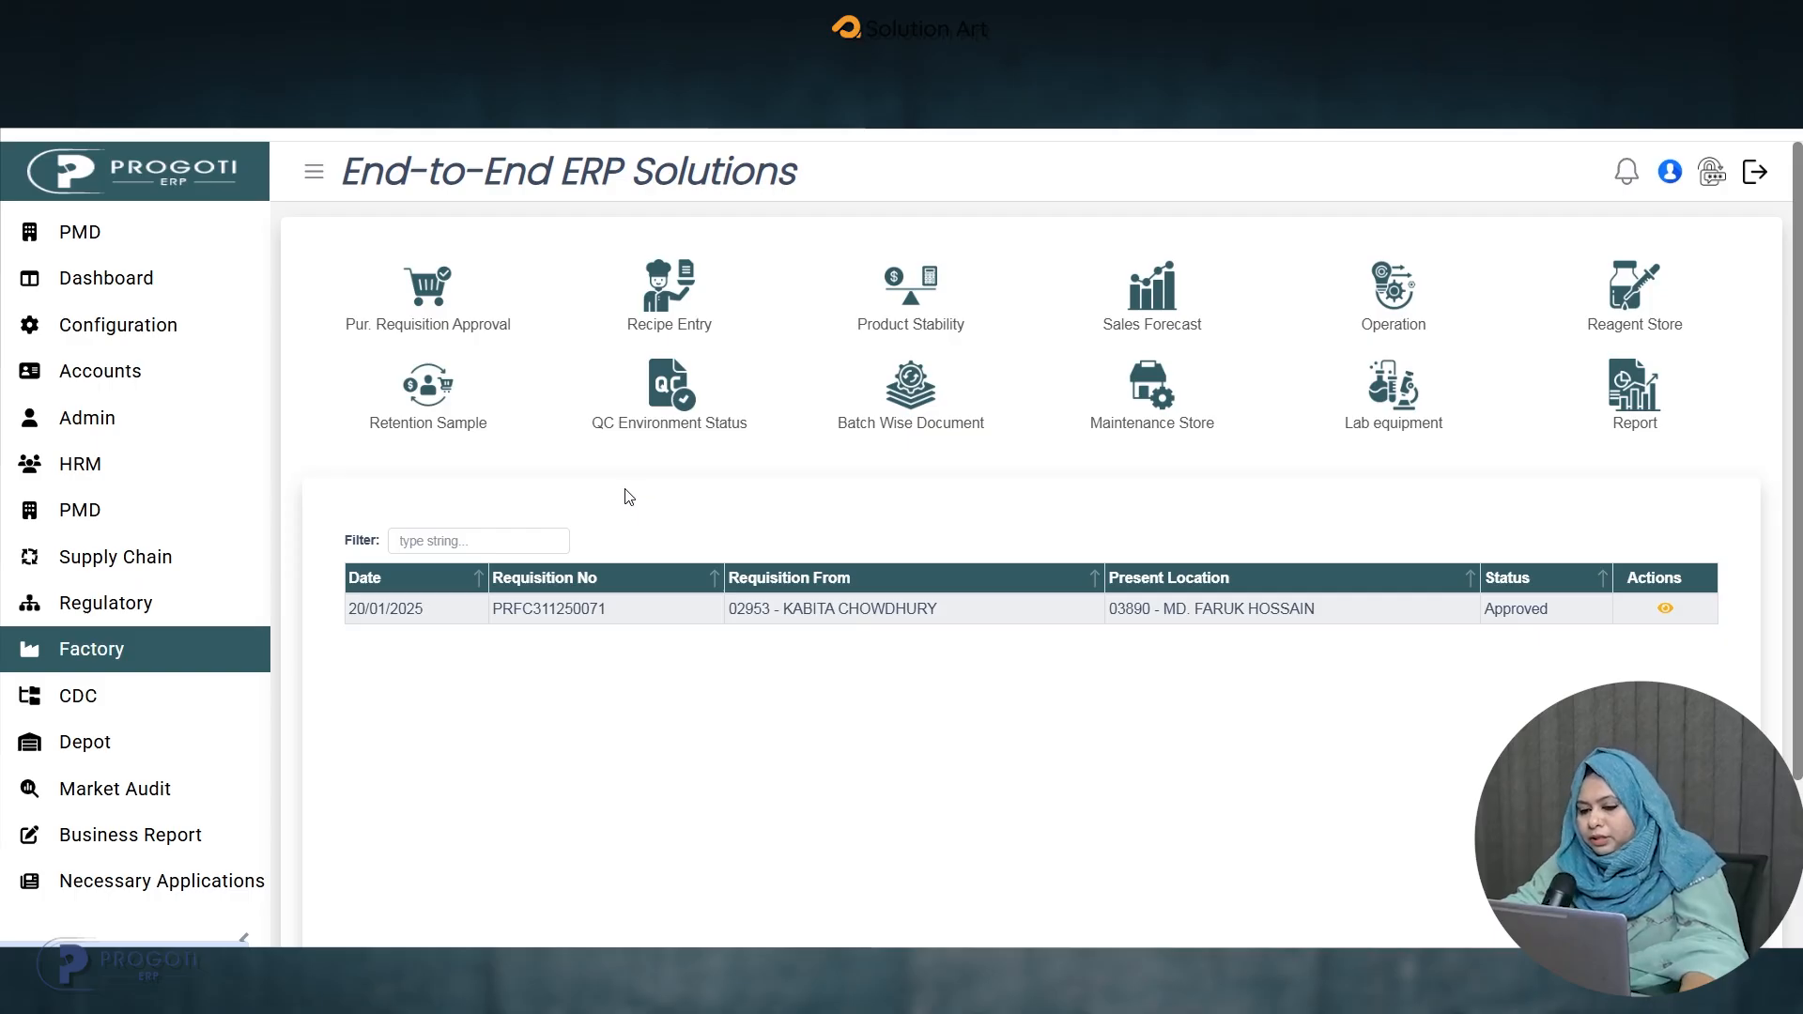
# Add a QC environment status record with both QC Environment Status and MB Environment Status set to Ok.
pyautogui.click(680, 432)
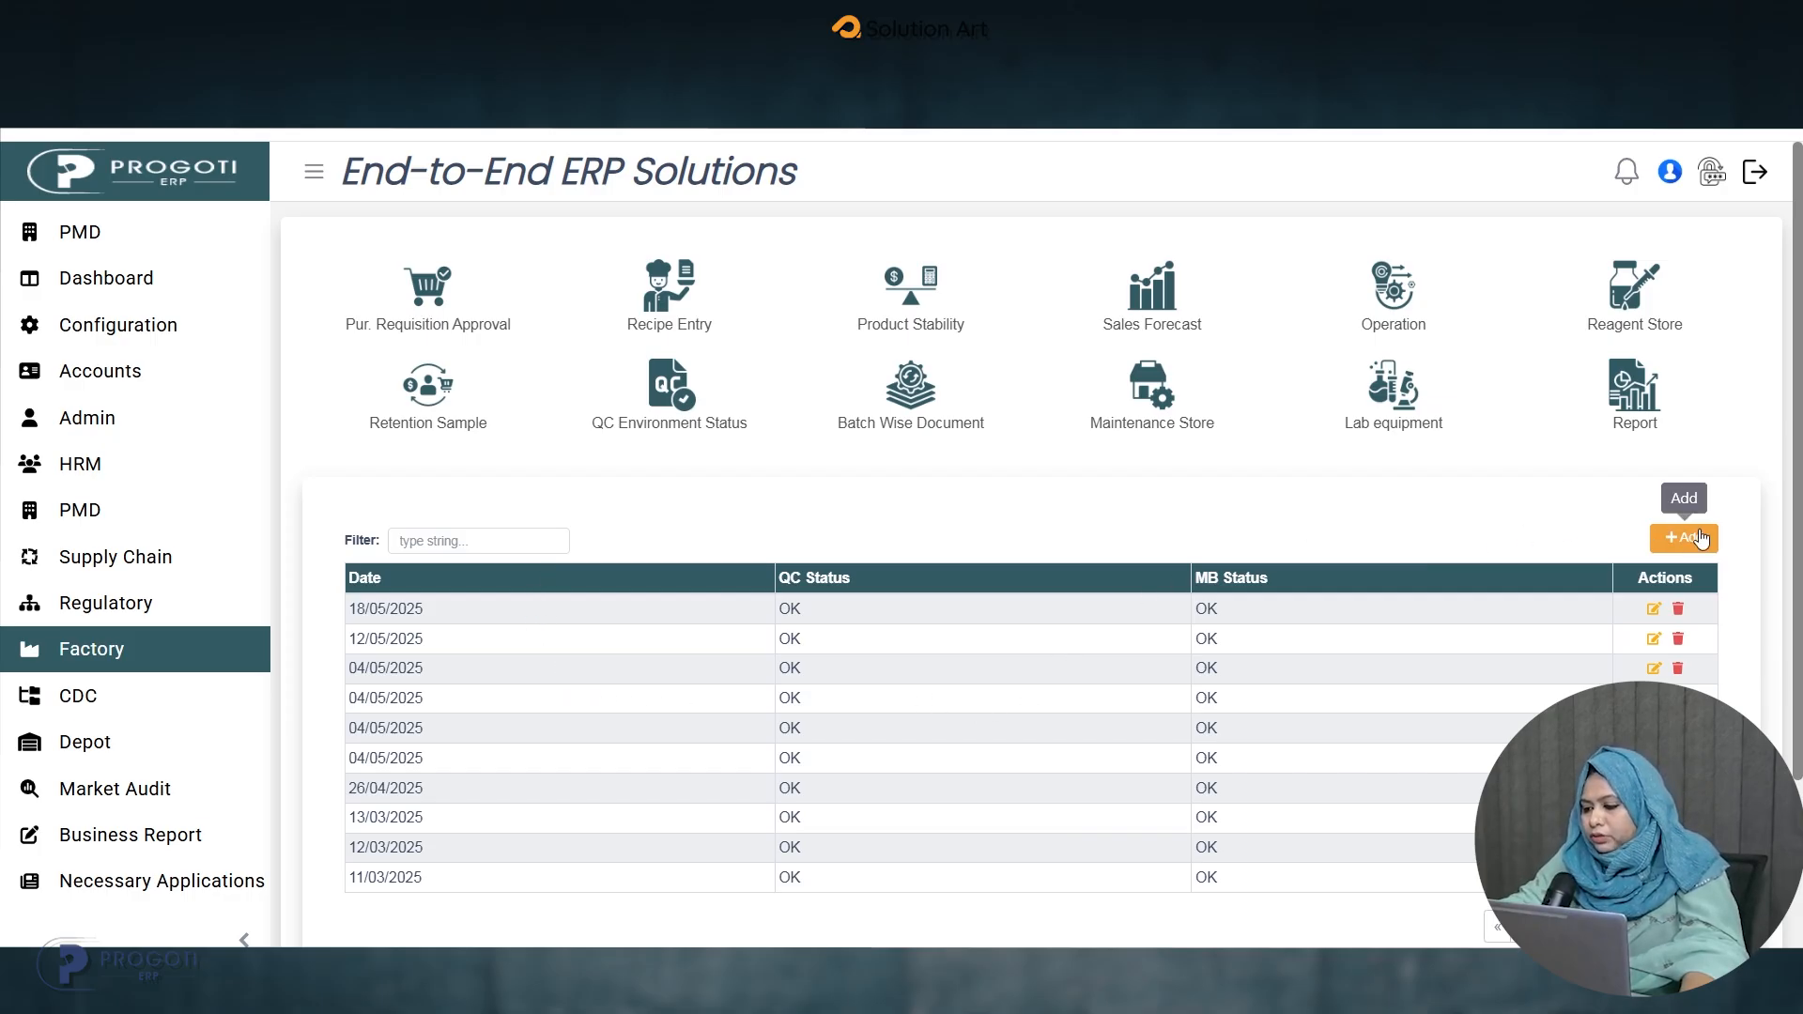
pyautogui.click(1698, 538)
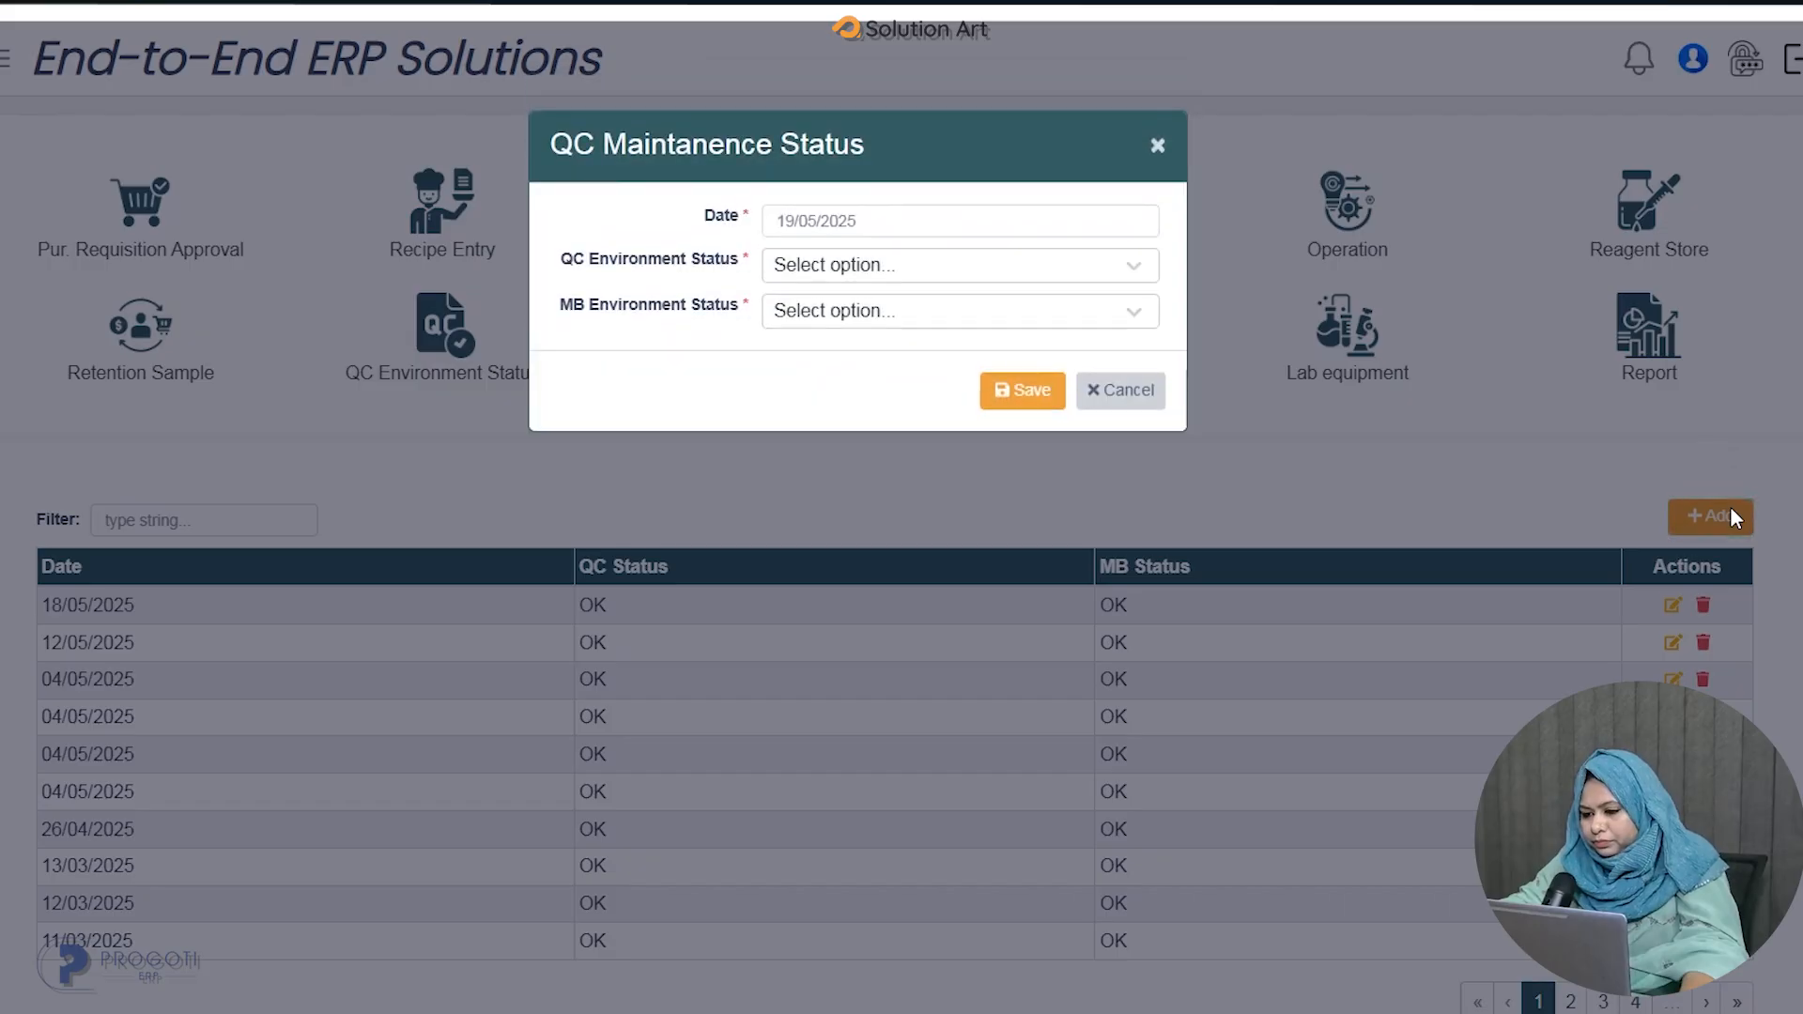
pyautogui.click(920, 268)
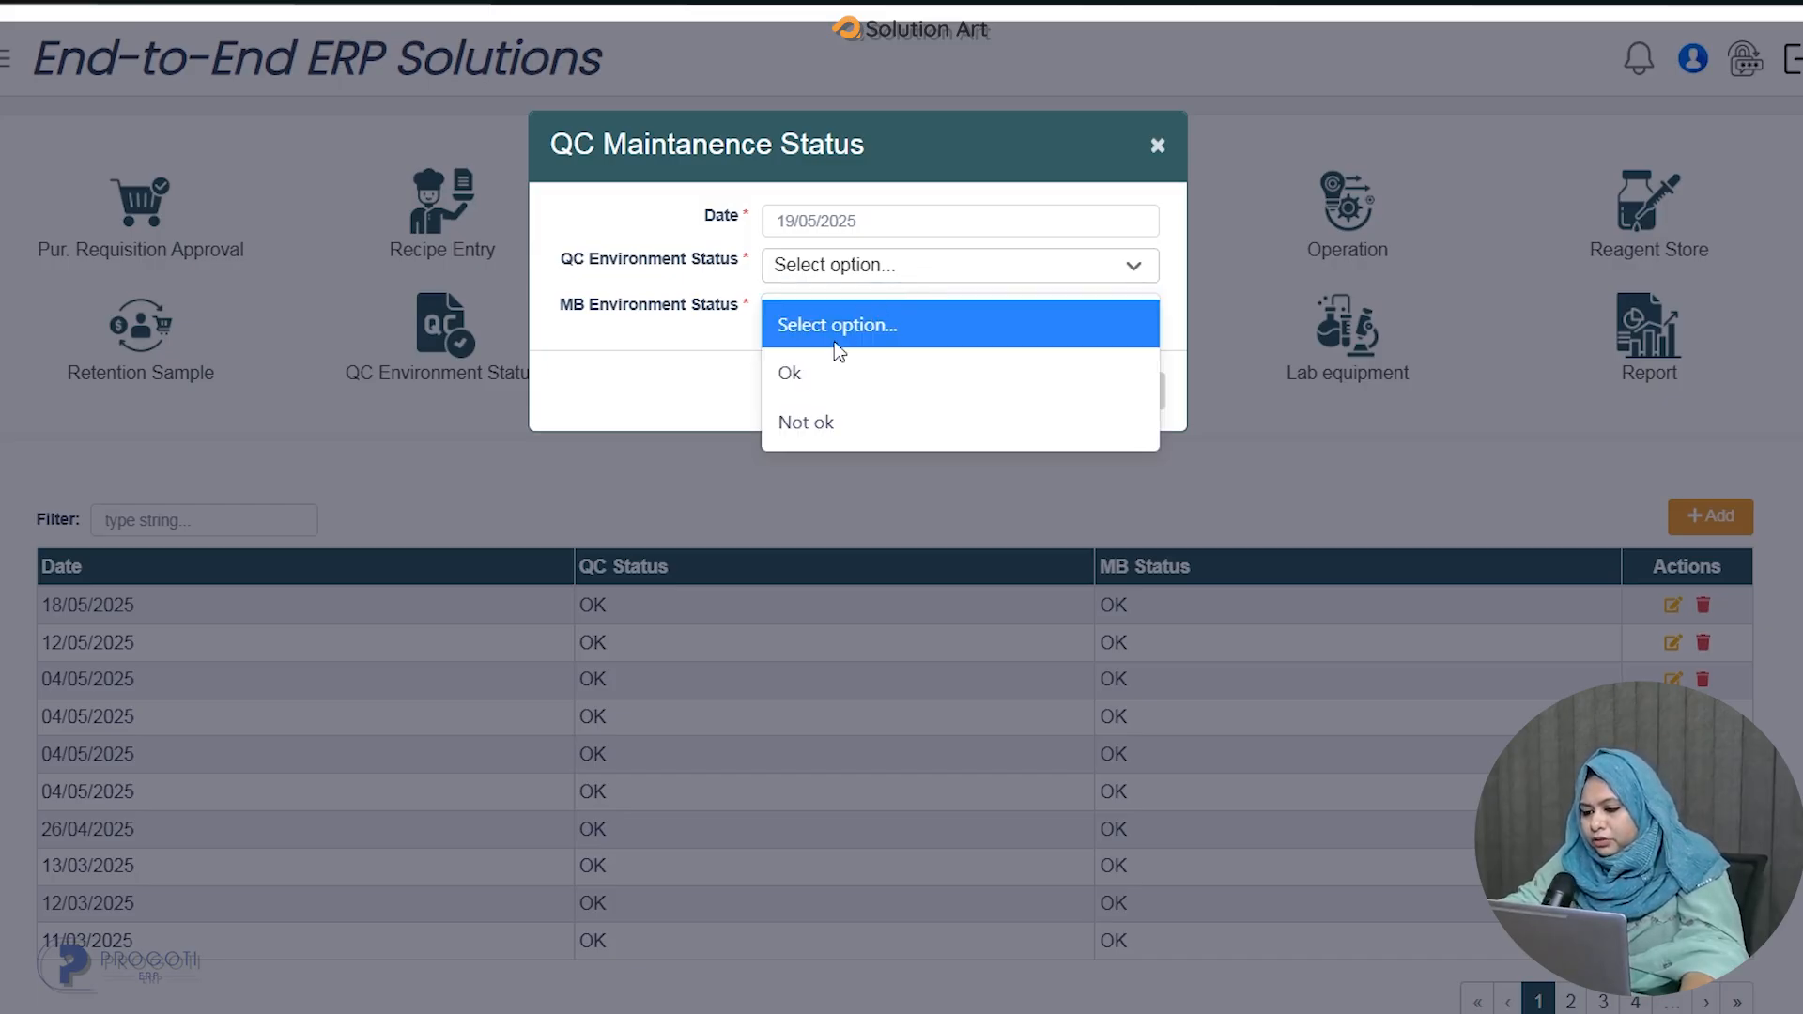
pyautogui.click(820, 374)
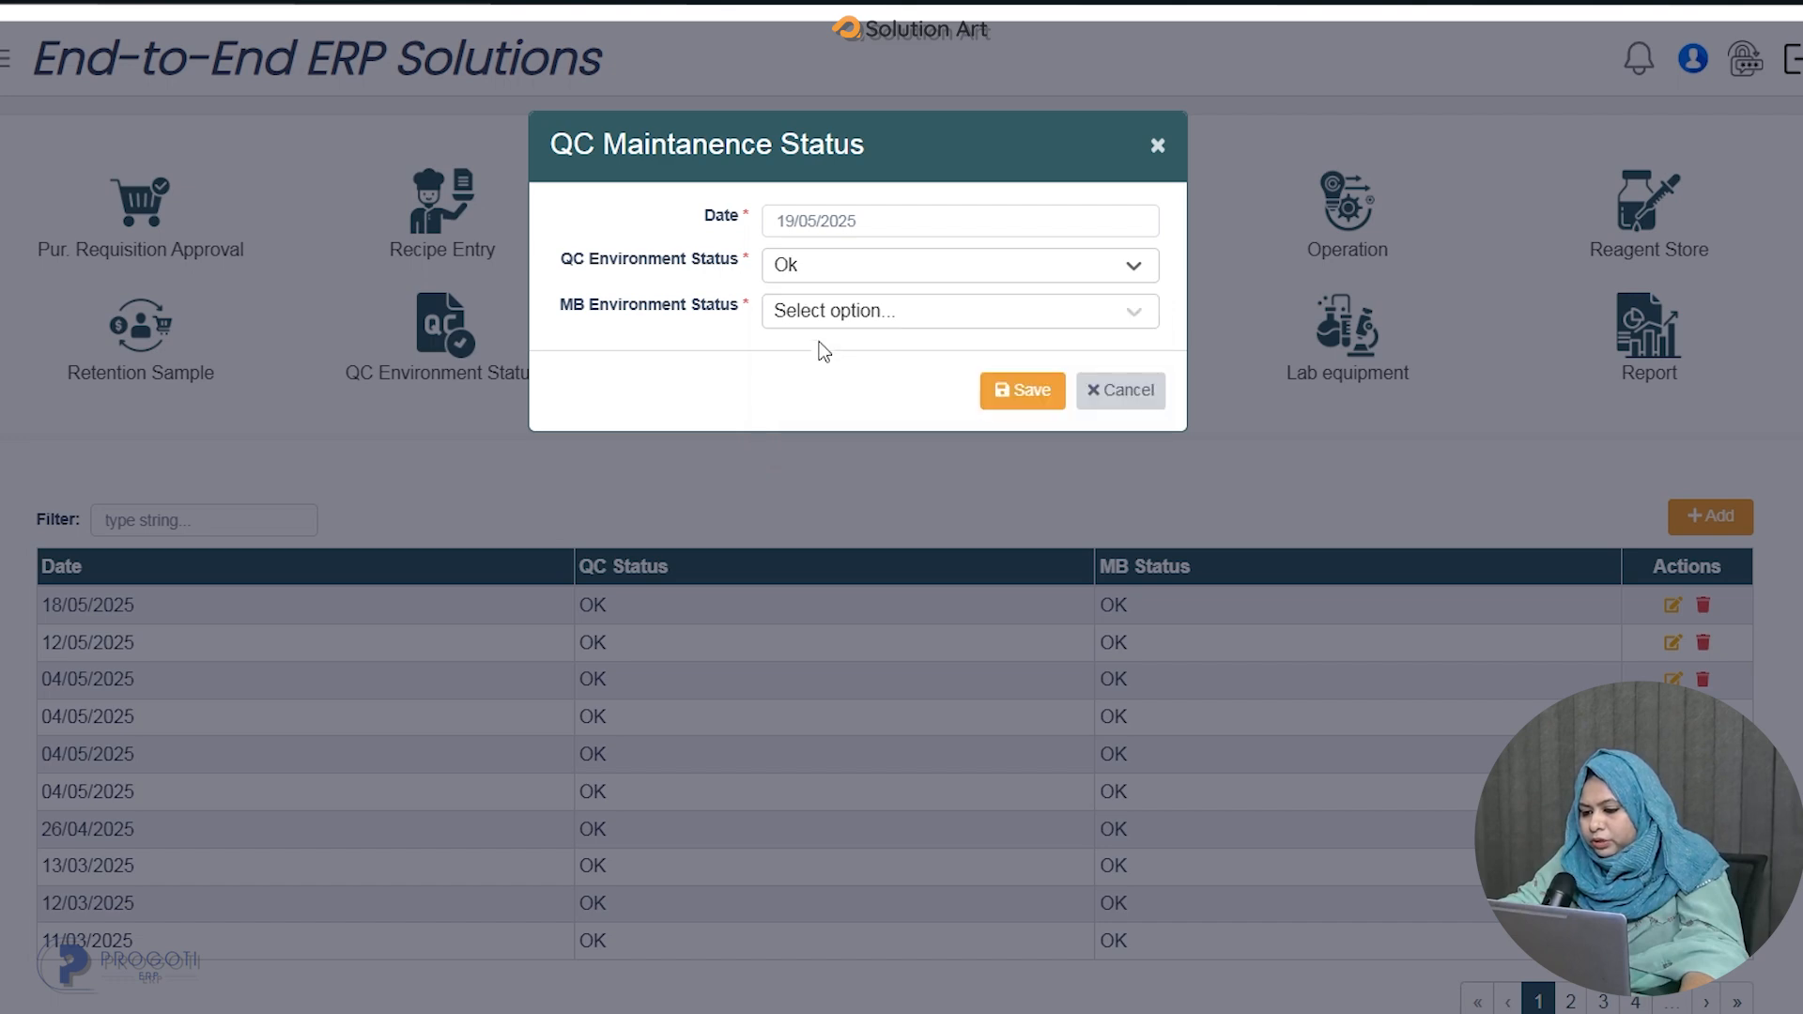
pyautogui.click(823, 320)
pyautogui.click(816, 417)
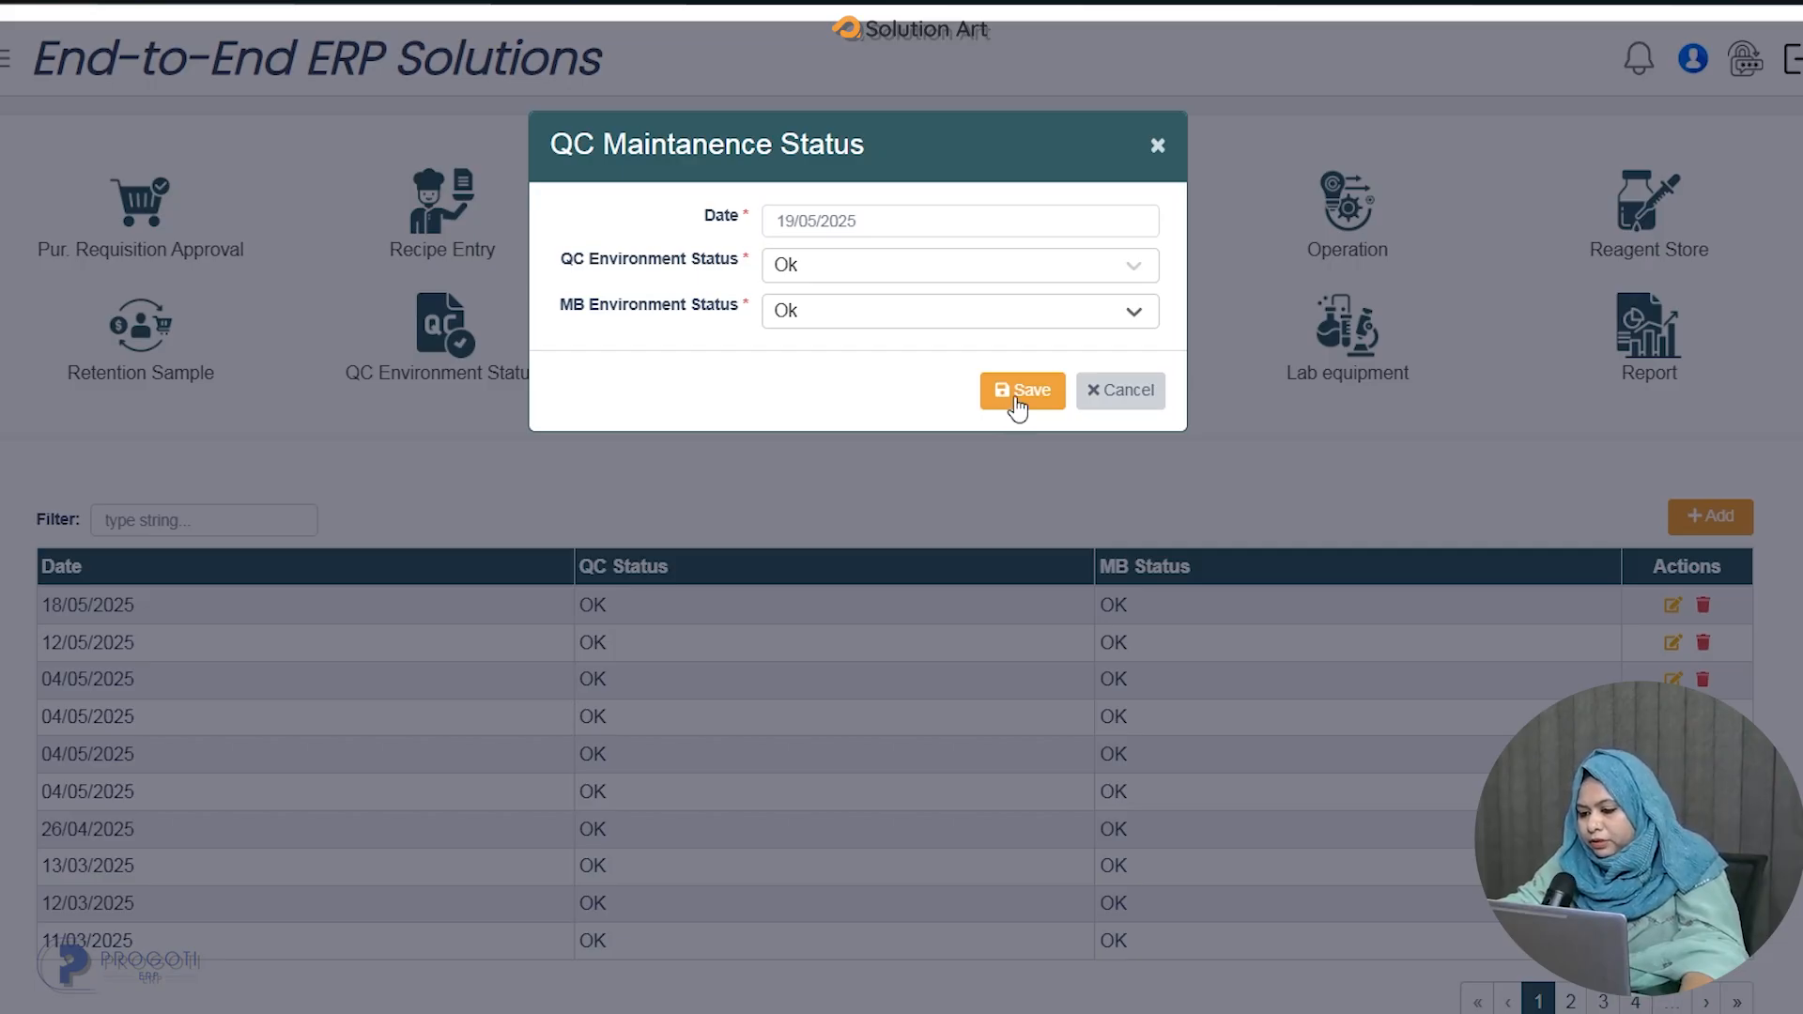
pyautogui.click(1017, 406)
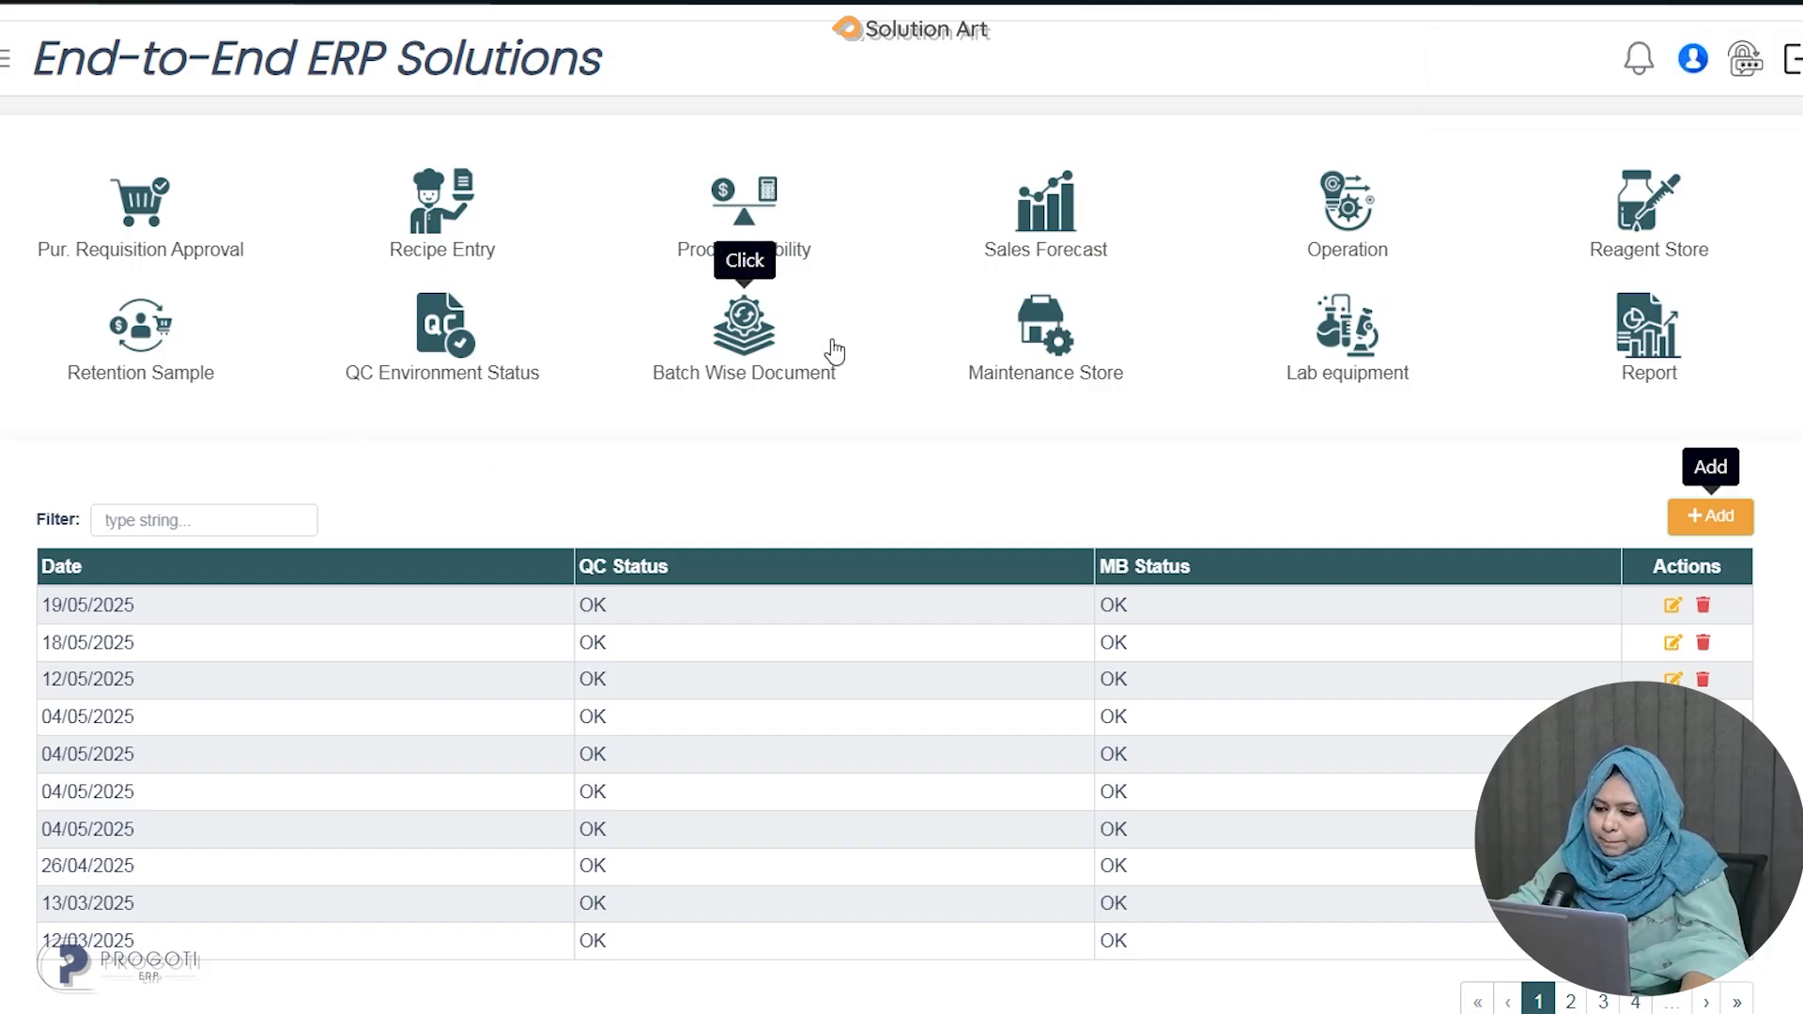
# Open the QC Test (Raw) form under Operation and select raw item AA-056 - Antimony Potassium Tratrate.
pyautogui.moveTo(1324, 244)
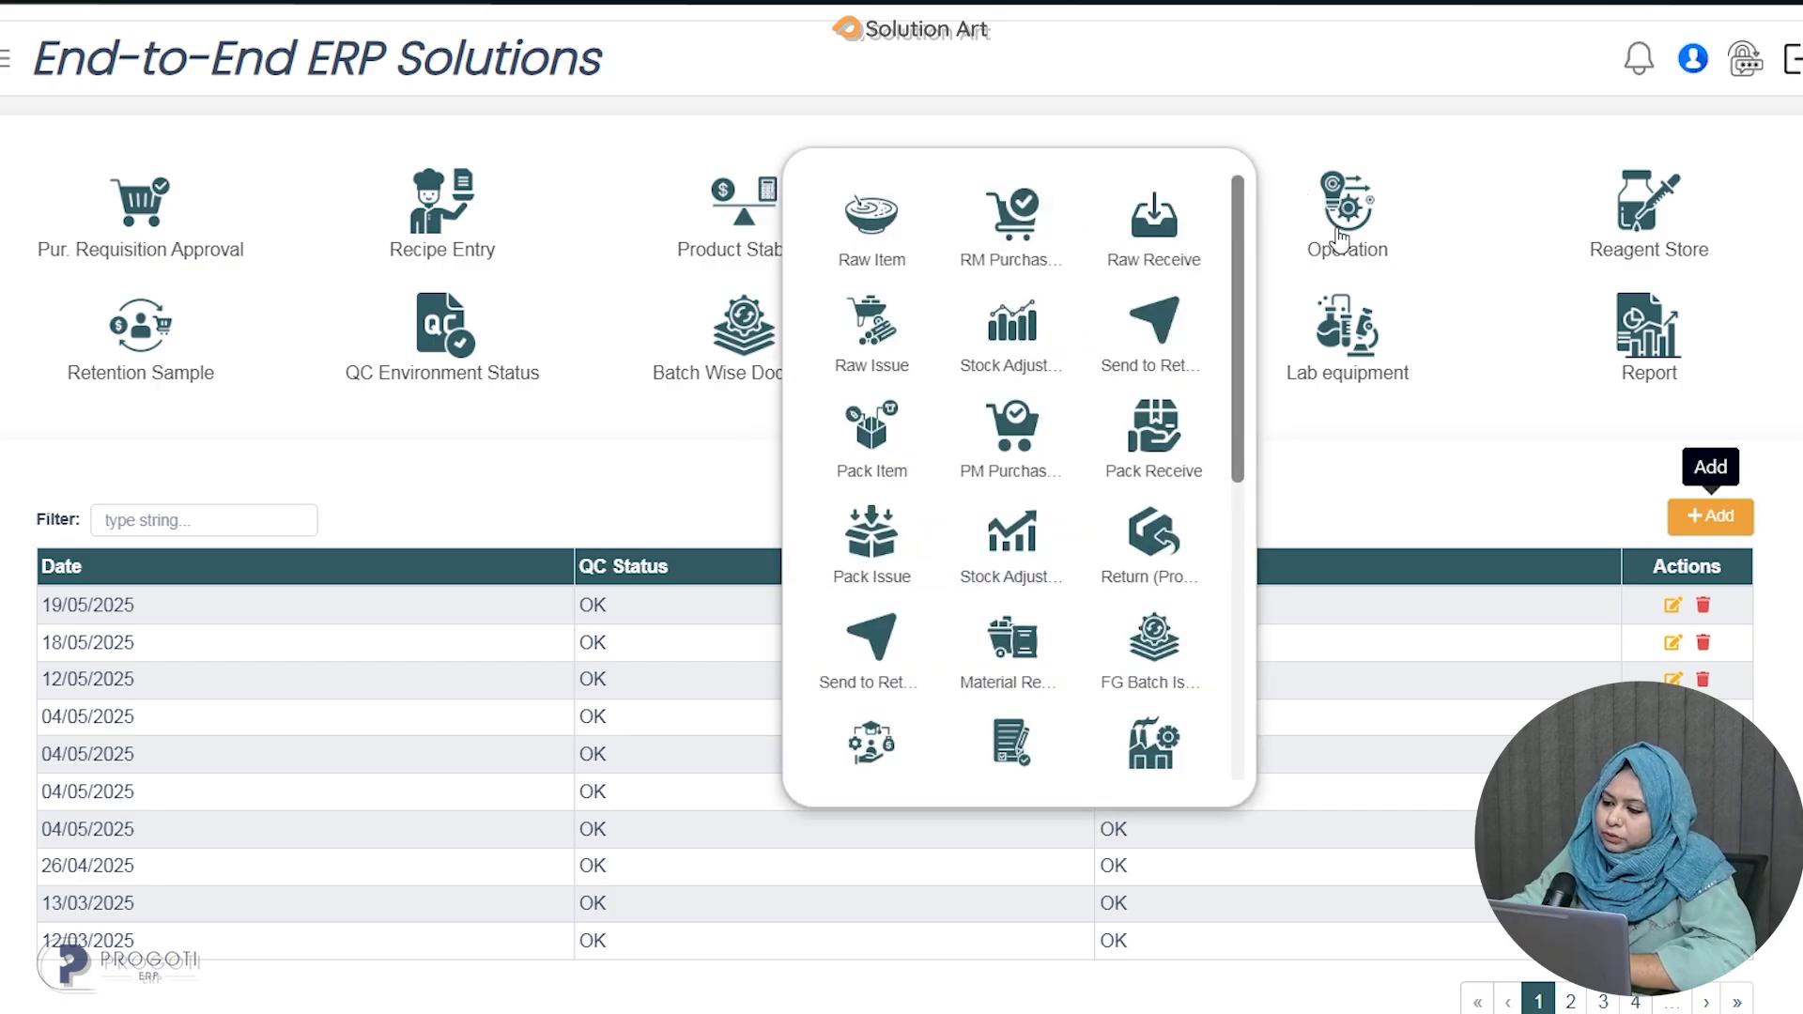
pyautogui.click(1345, 242)
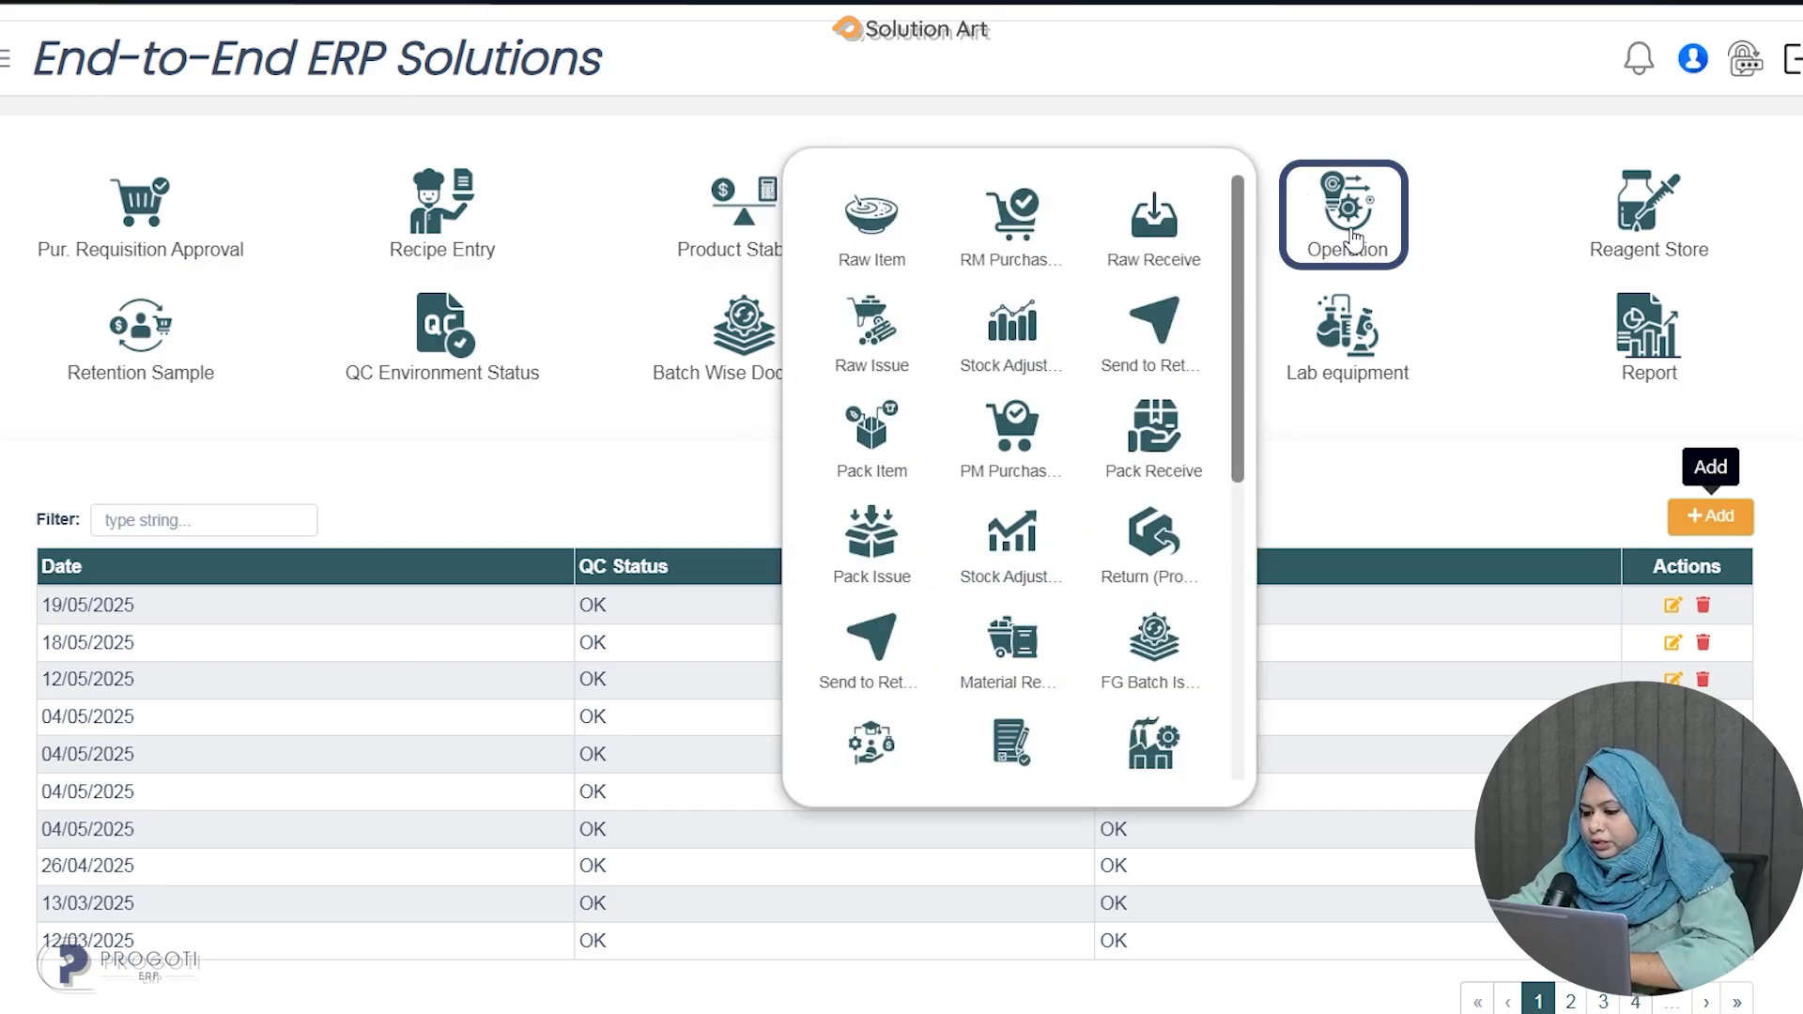
pyautogui.scroll(-5, 1154, 329)
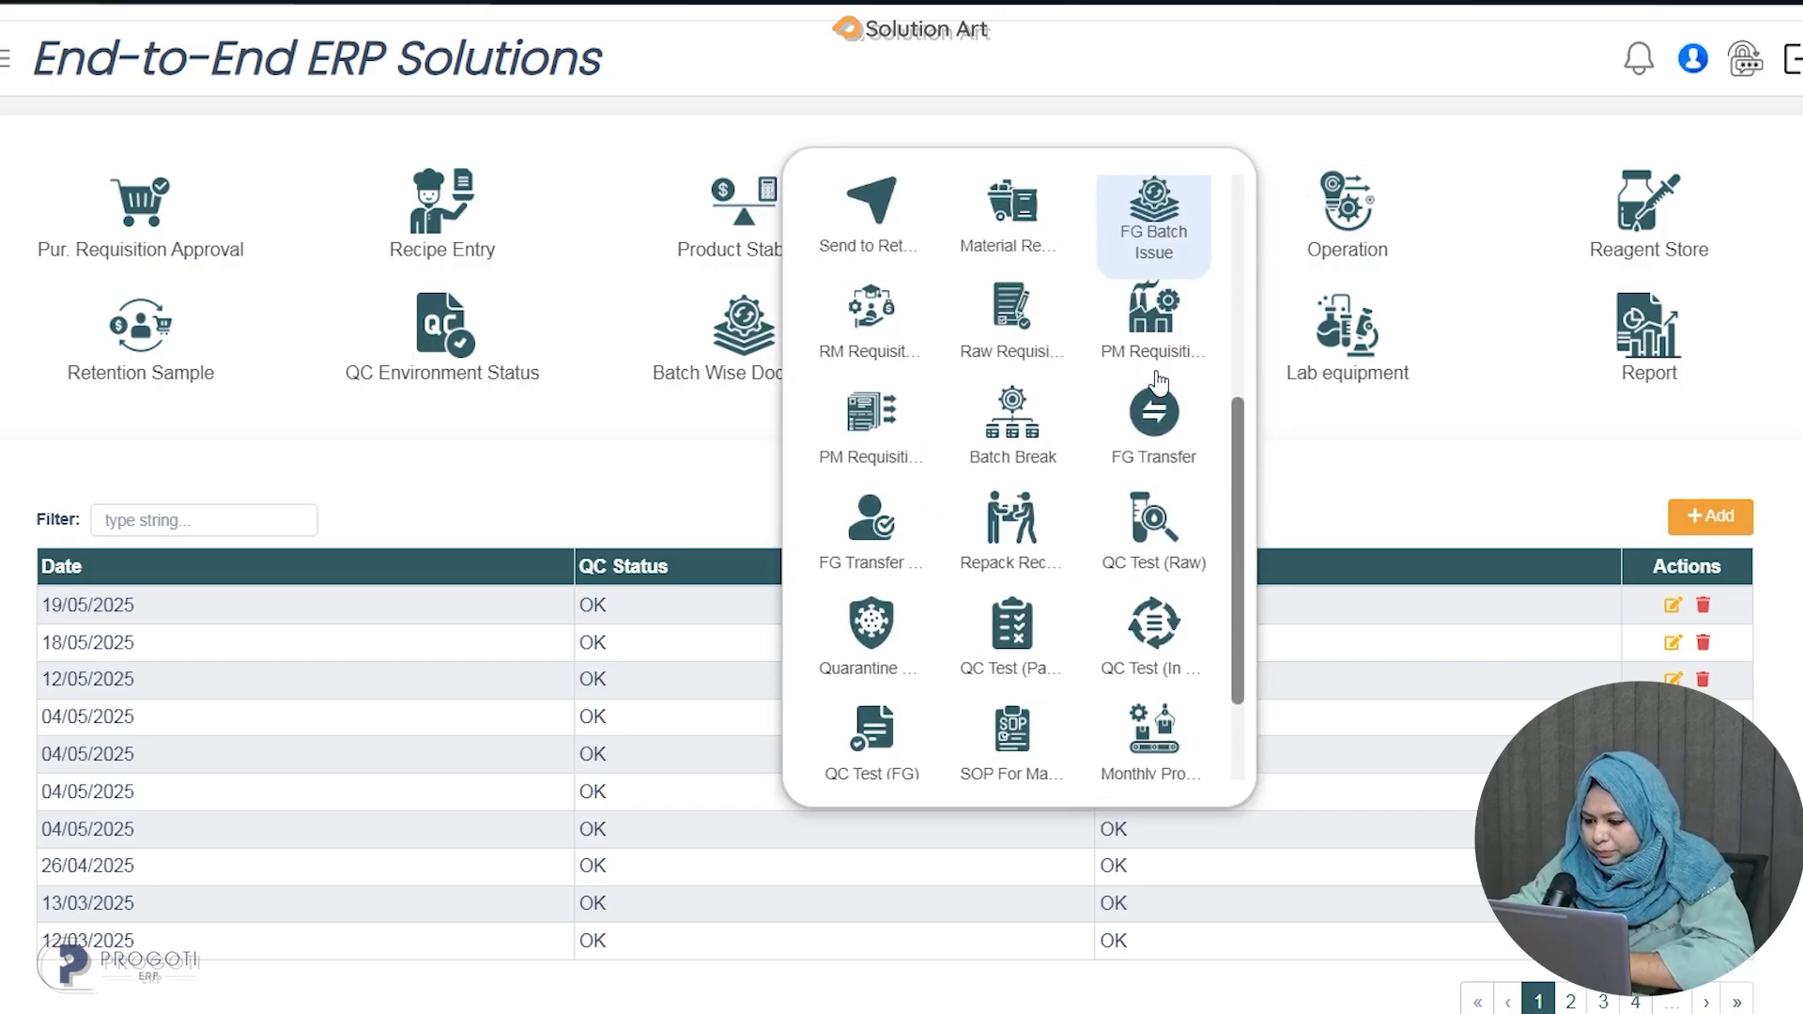
pyautogui.scroll(-2, 1155, 395)
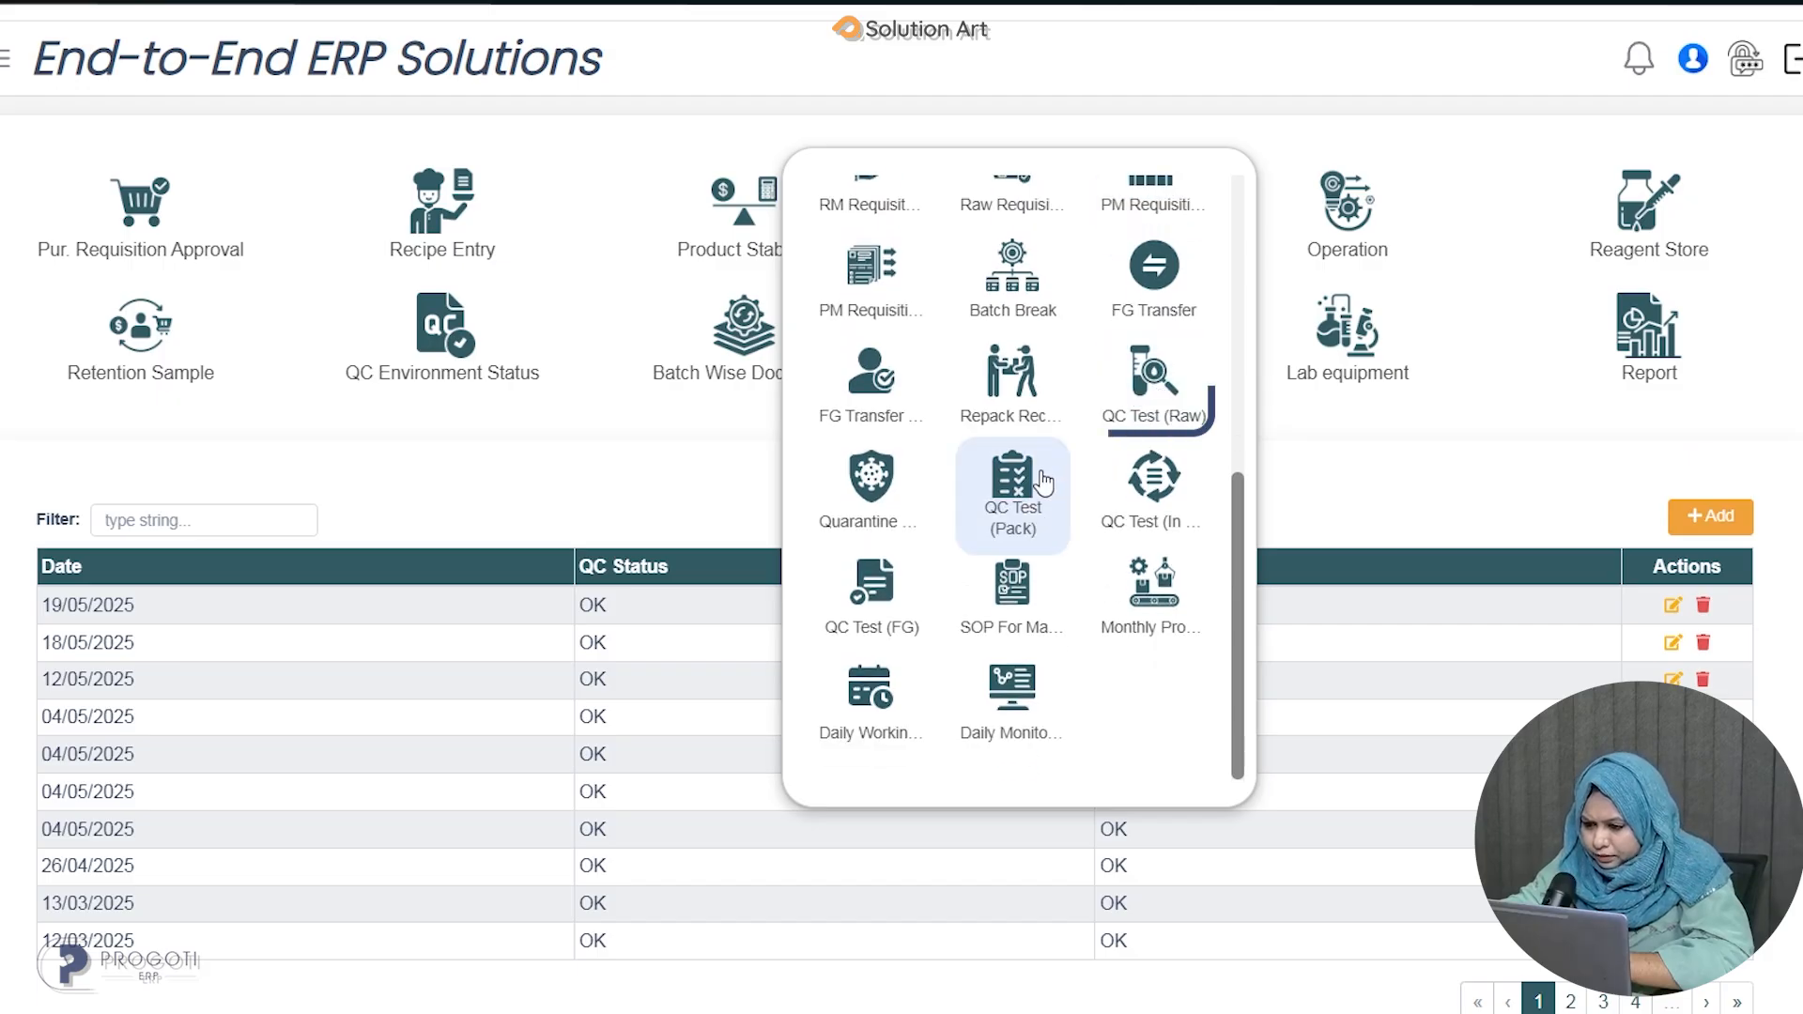
pyautogui.click(1148, 402)
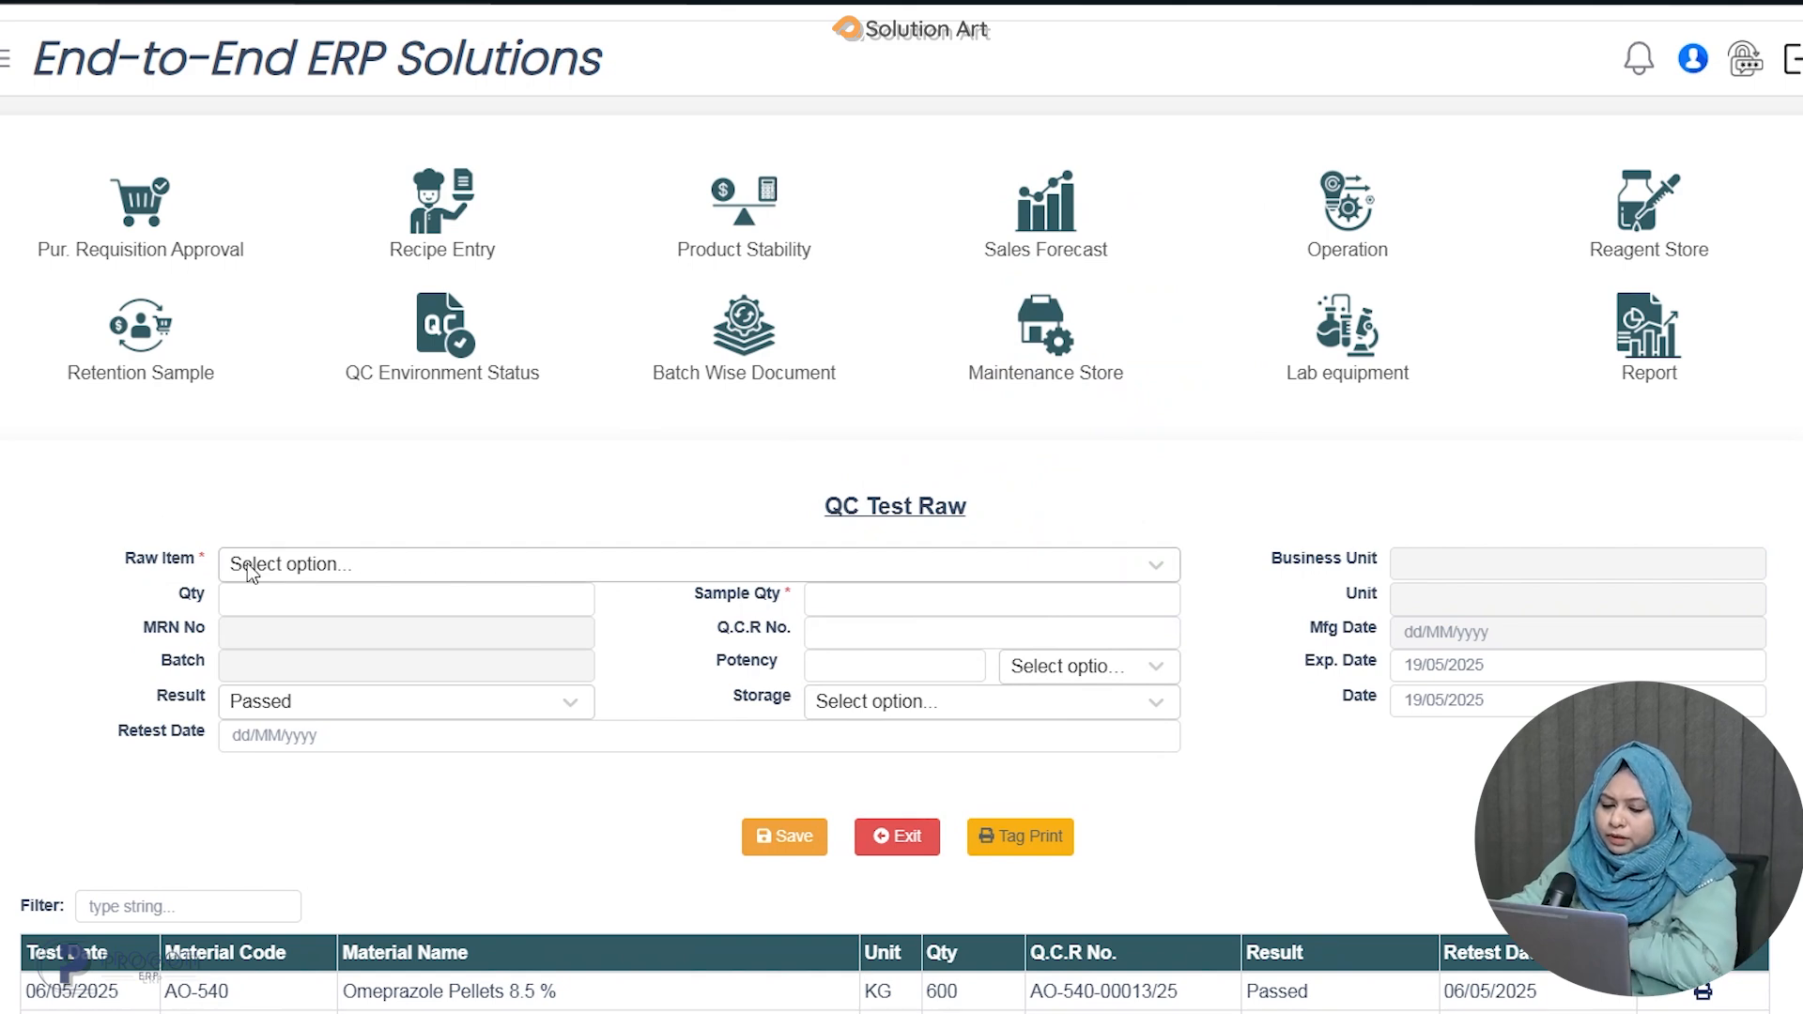
pyautogui.click(323, 564)
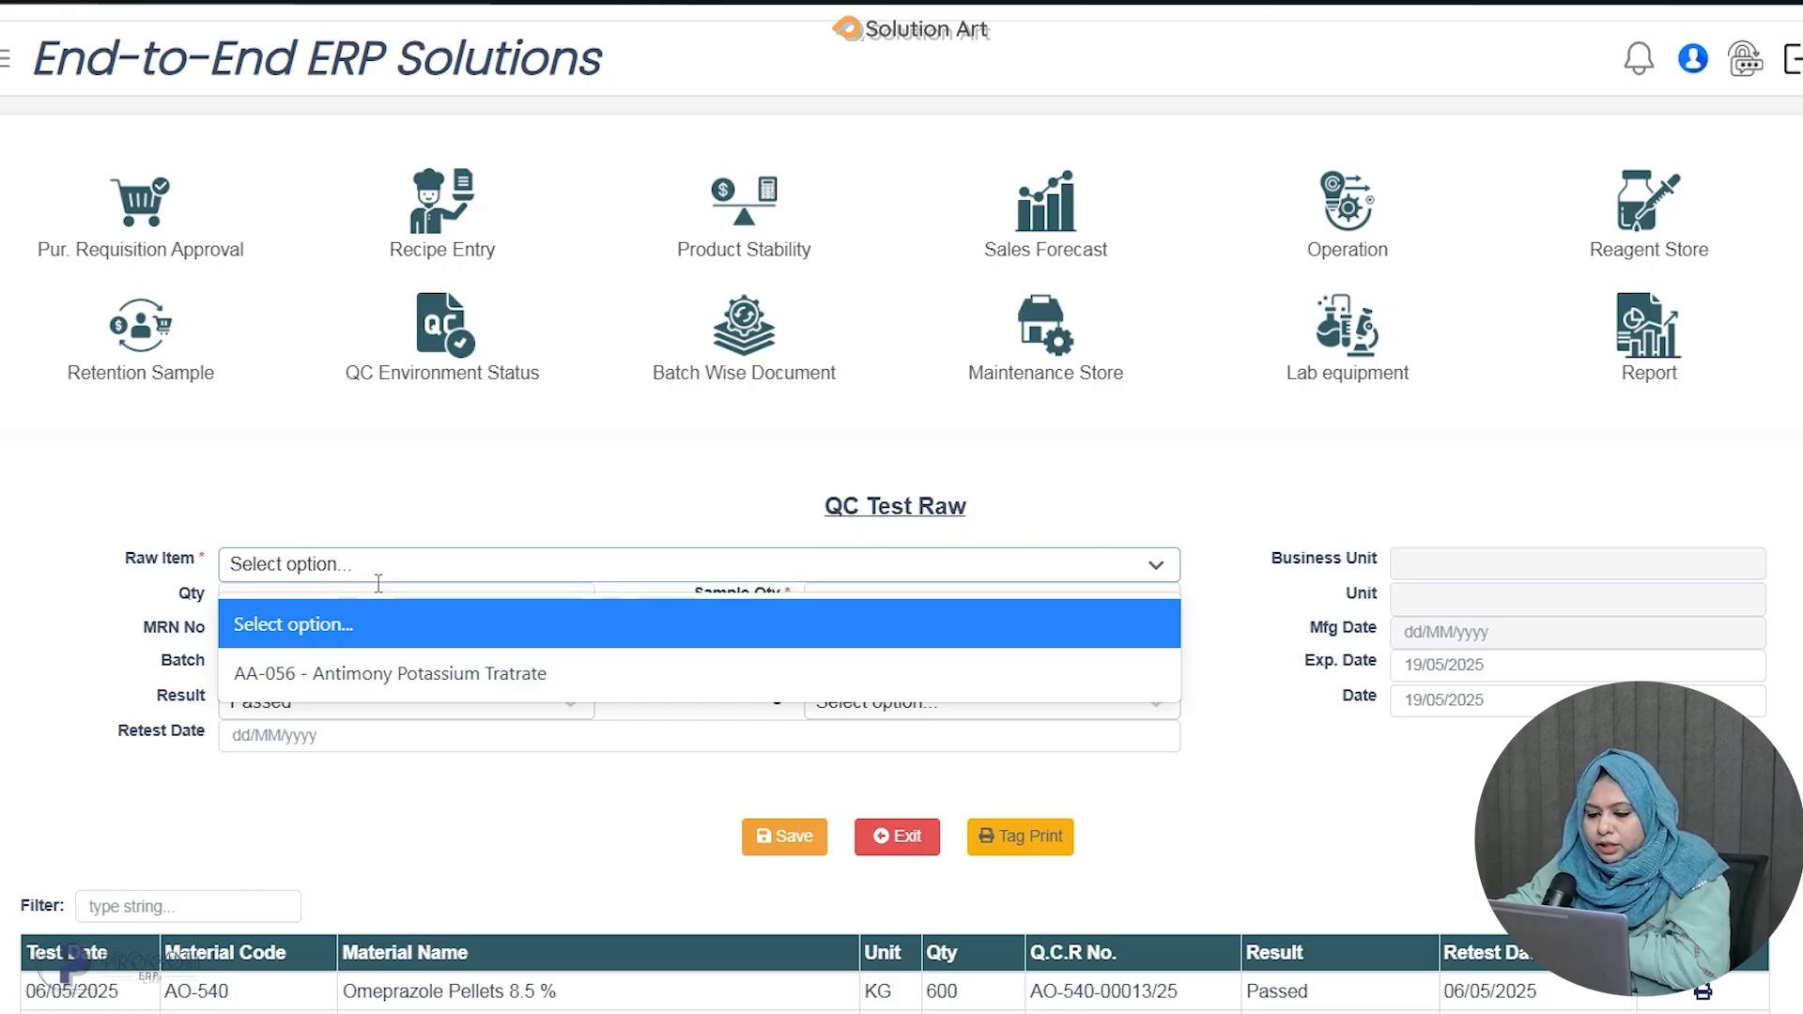
pyautogui.click(394, 677)
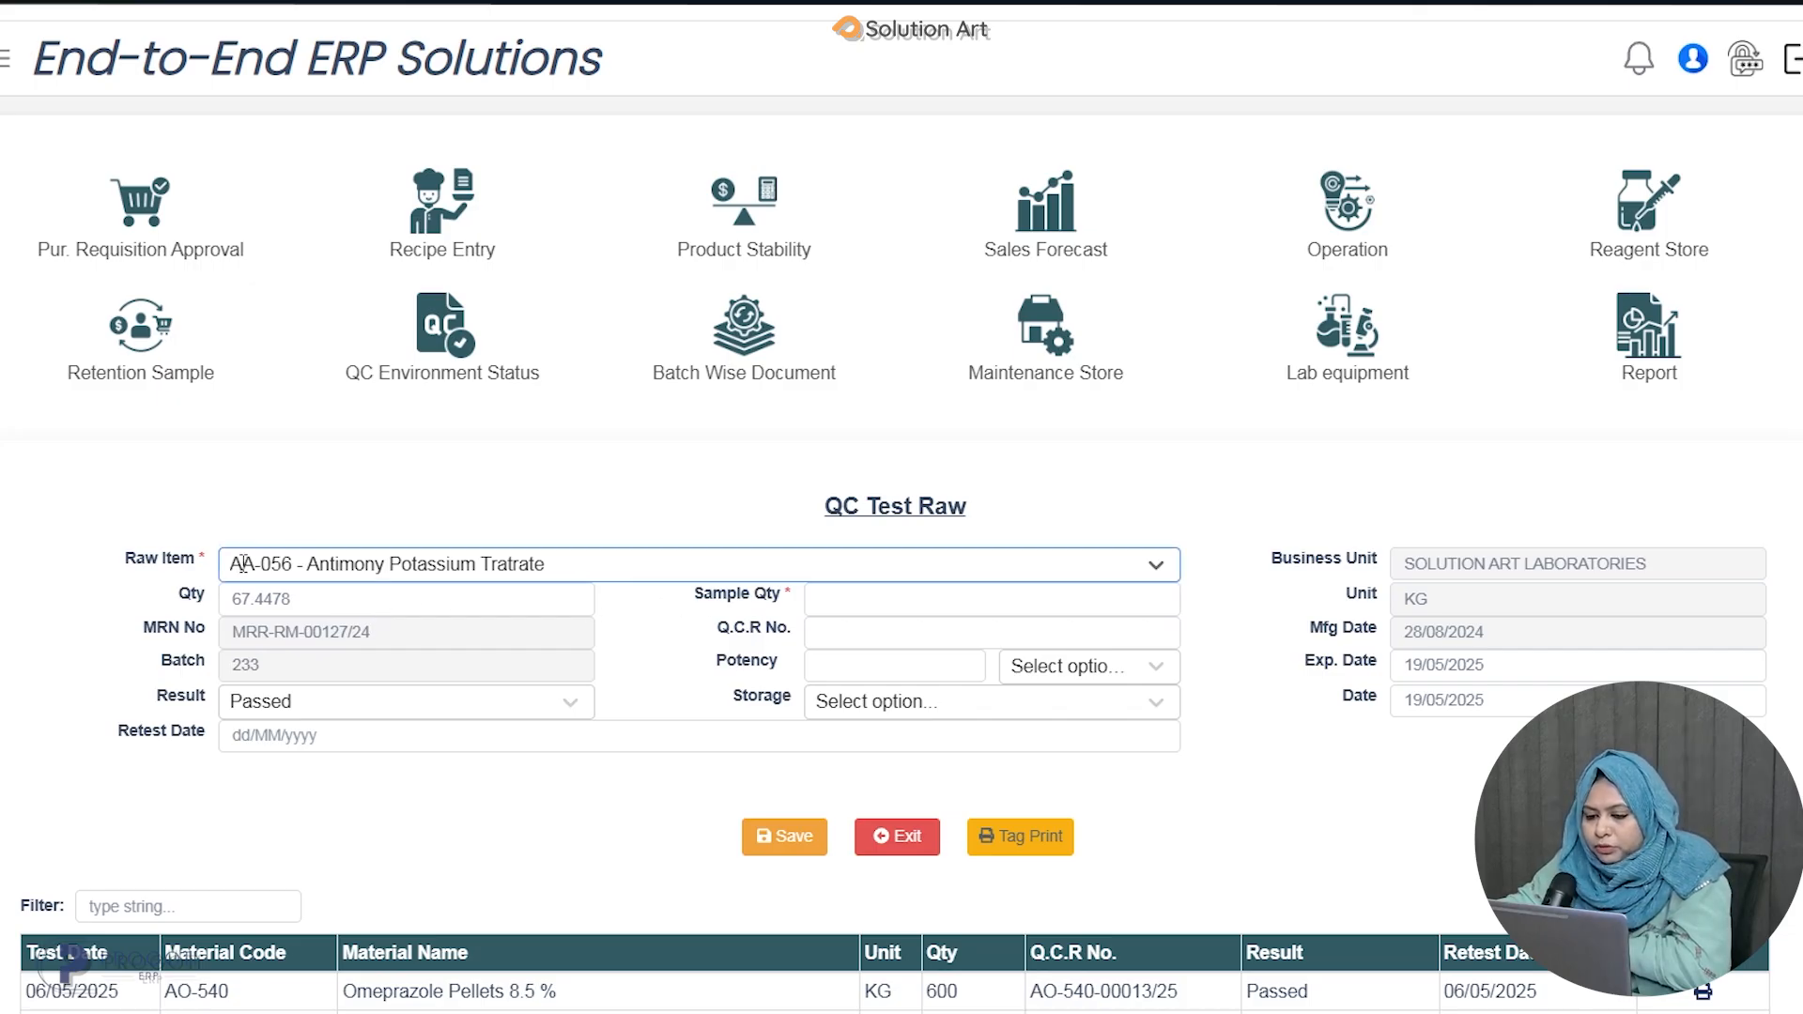
# Enter a sample quantity of 5 and keep the result as Passed.
pyautogui.click(931, 606)
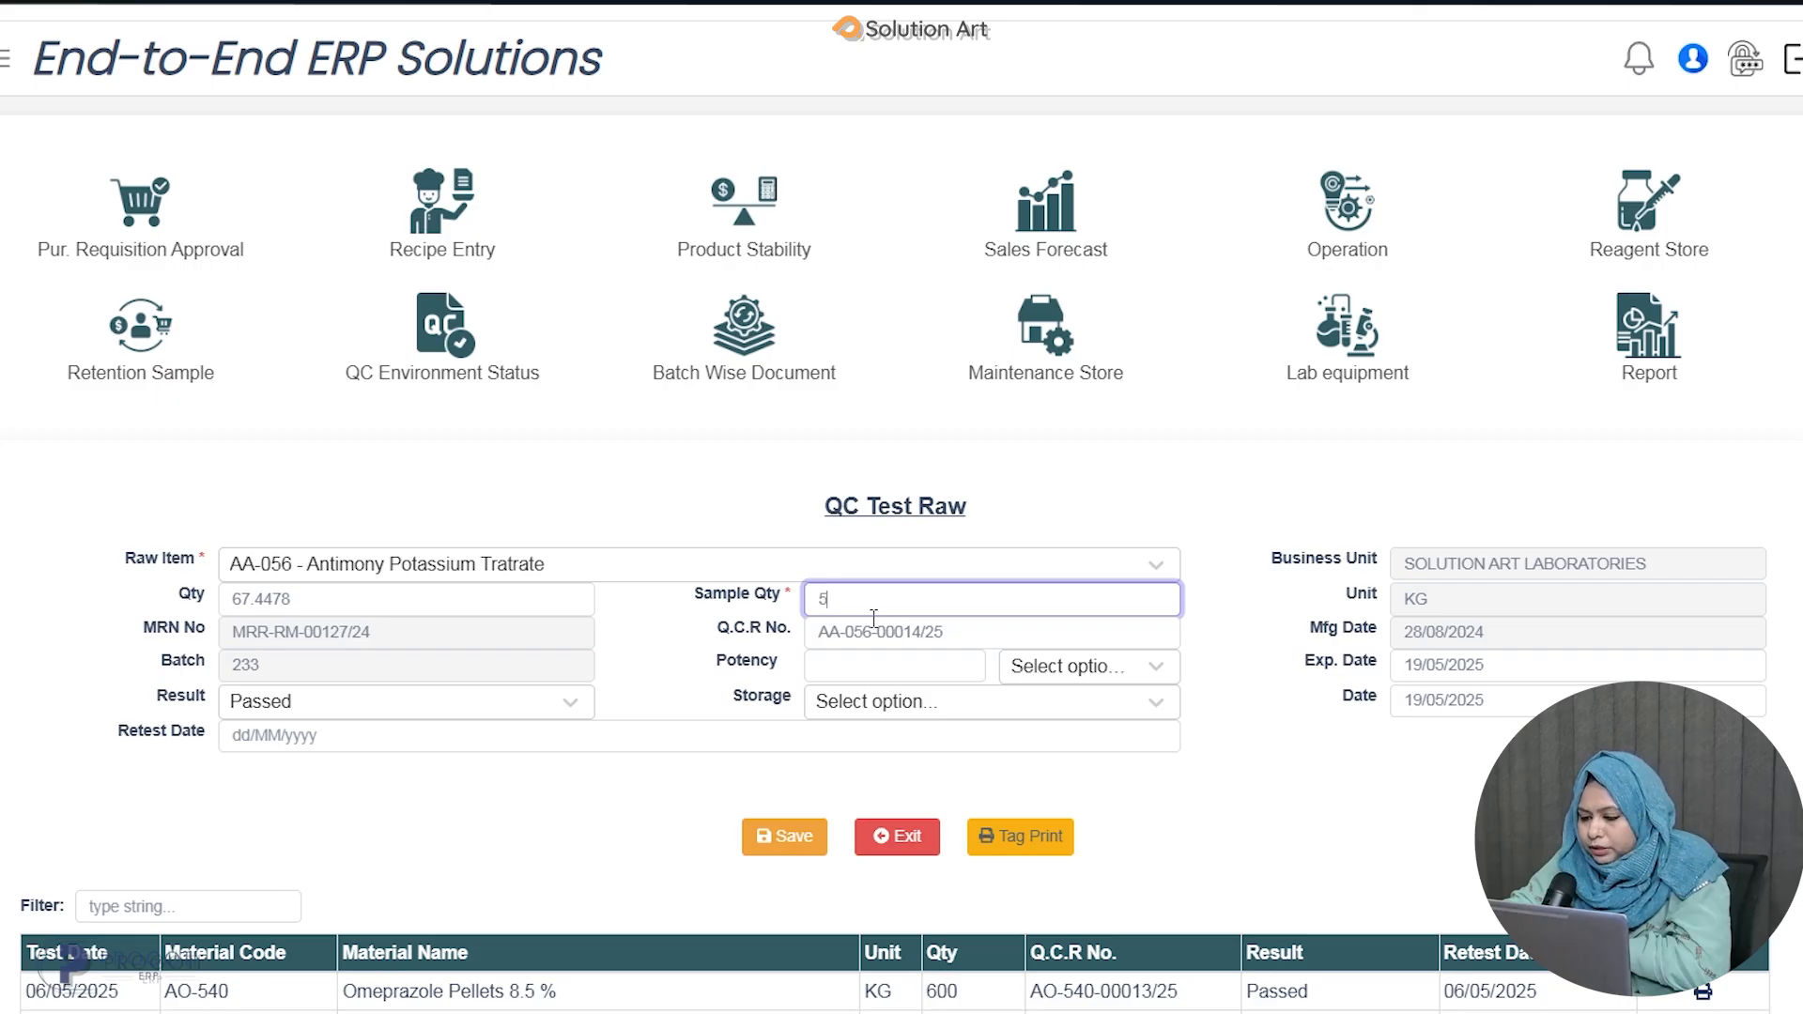
pyautogui.click(392, 708)
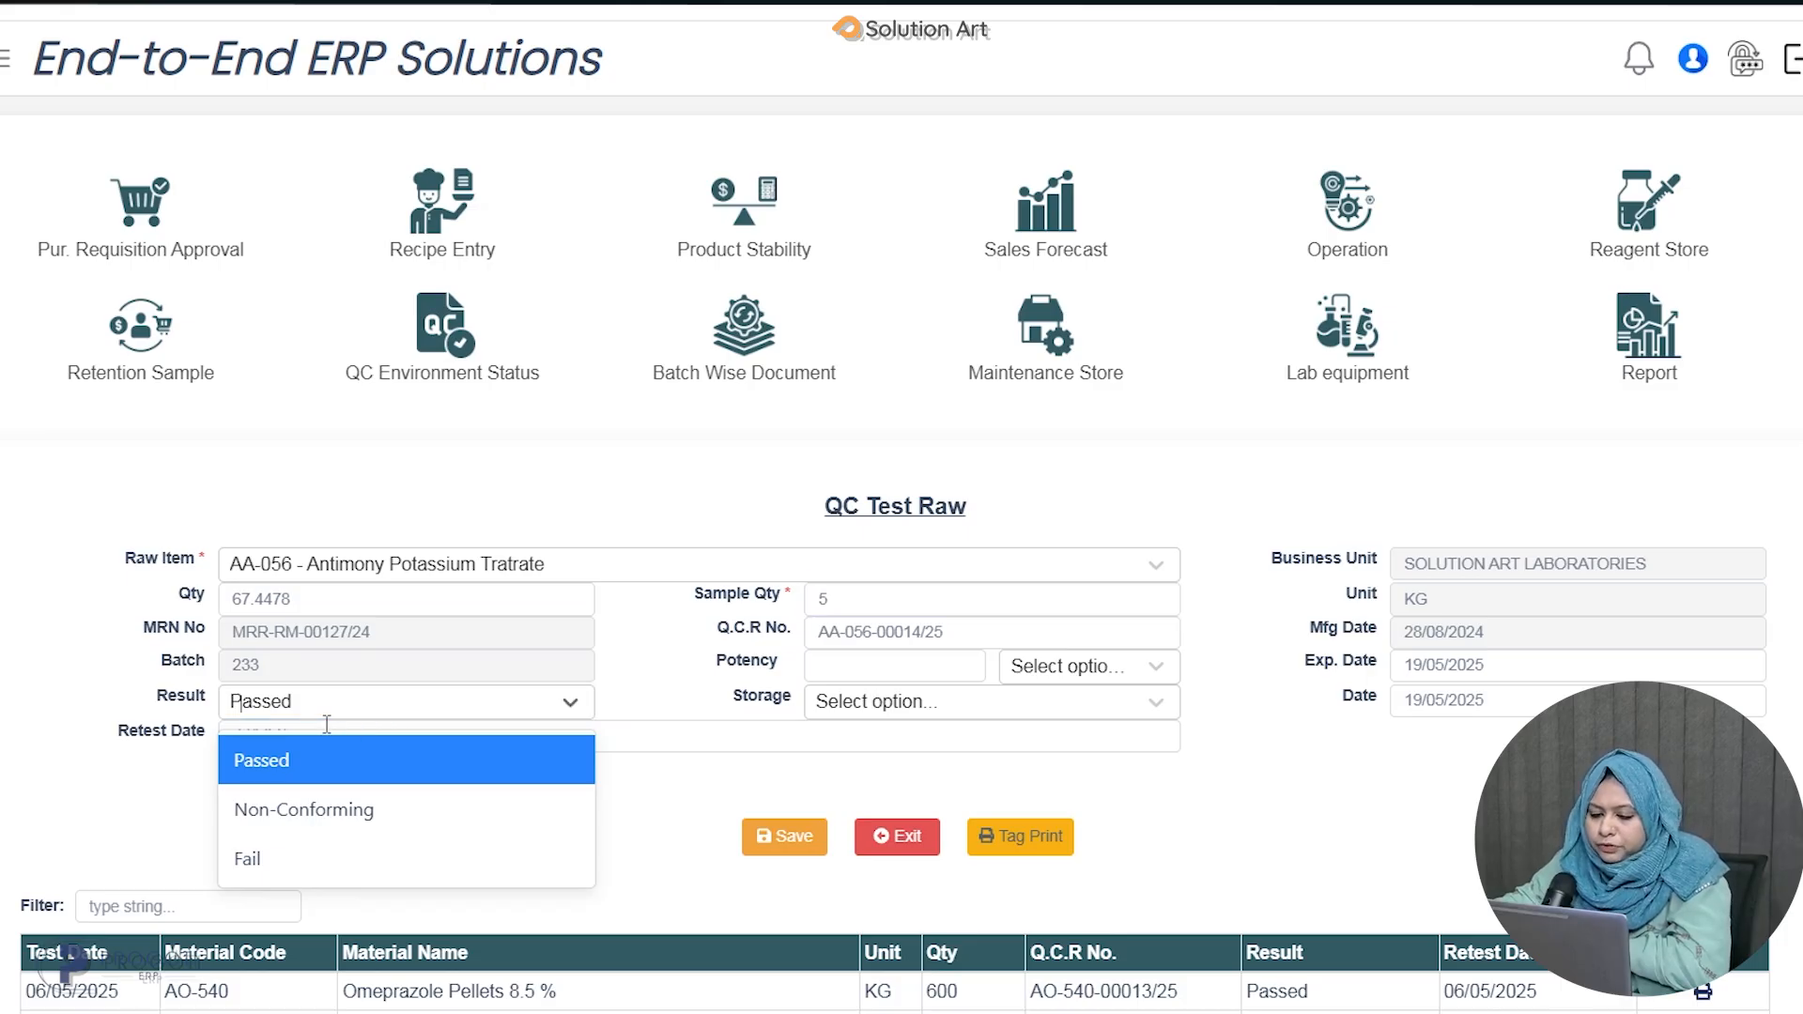
pyautogui.click(404, 707)
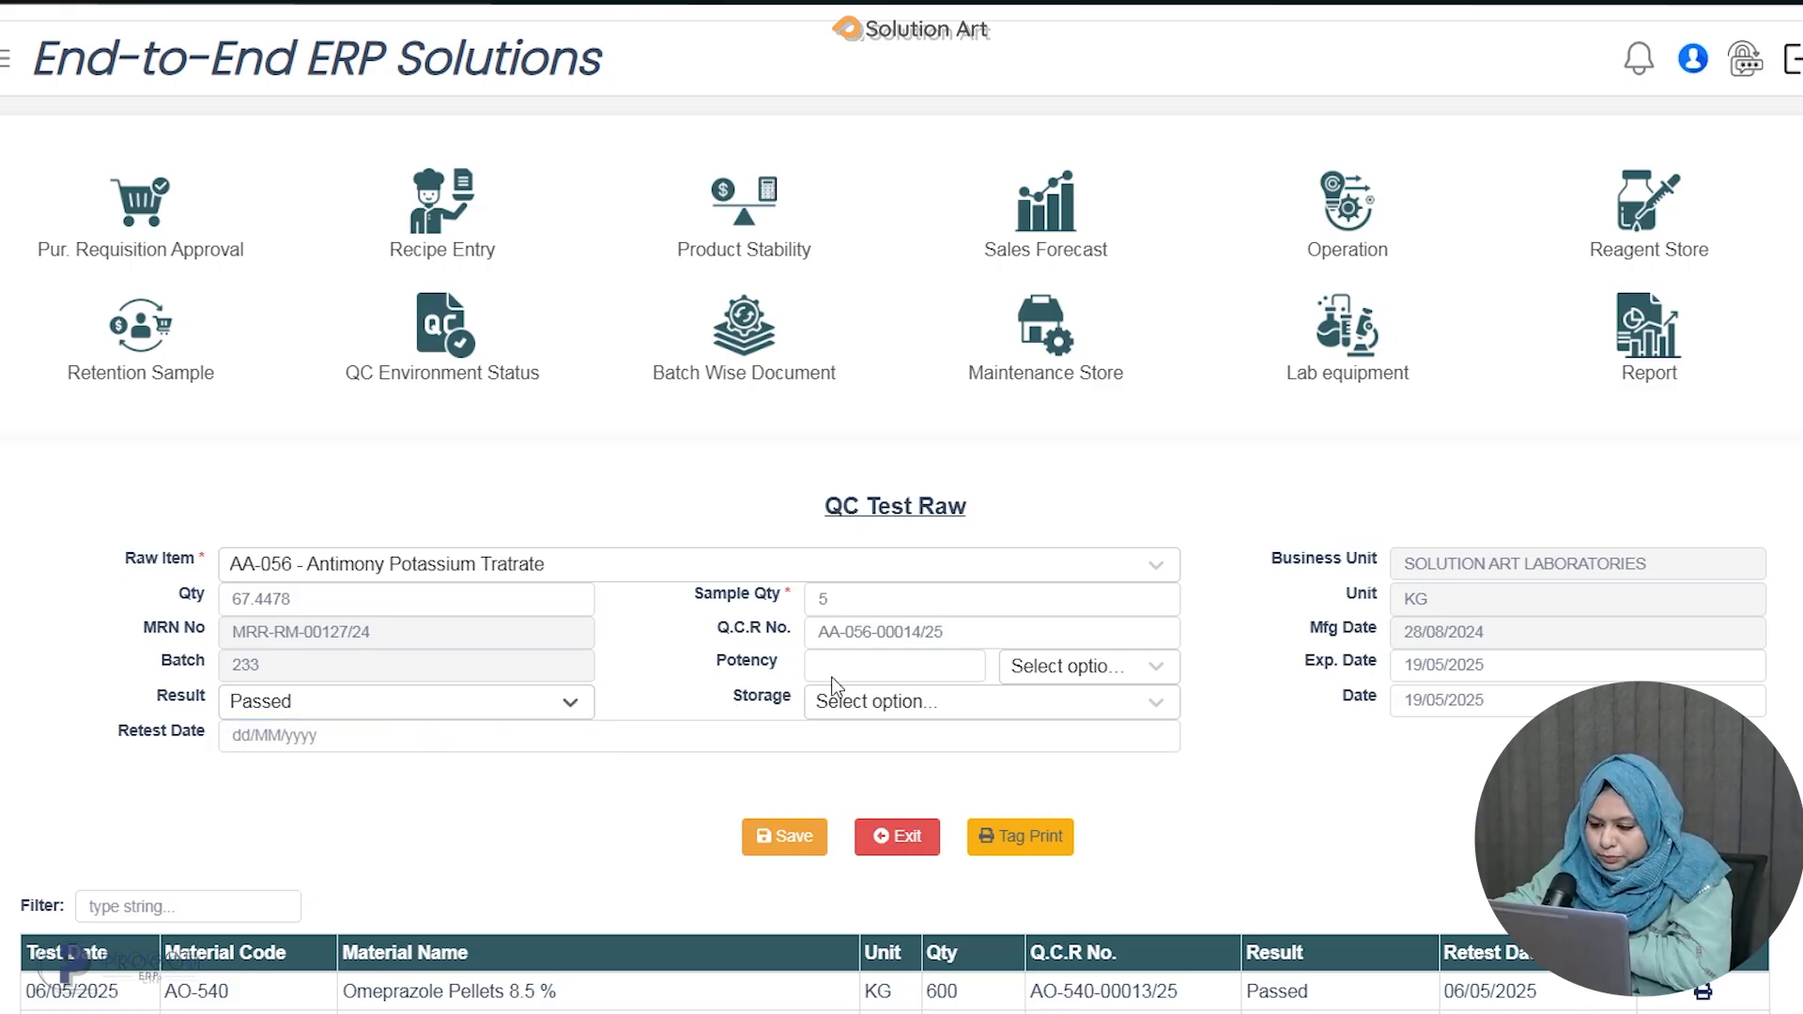
# Set the potency to 50 with % as its unit.
pyautogui.click(881, 664)
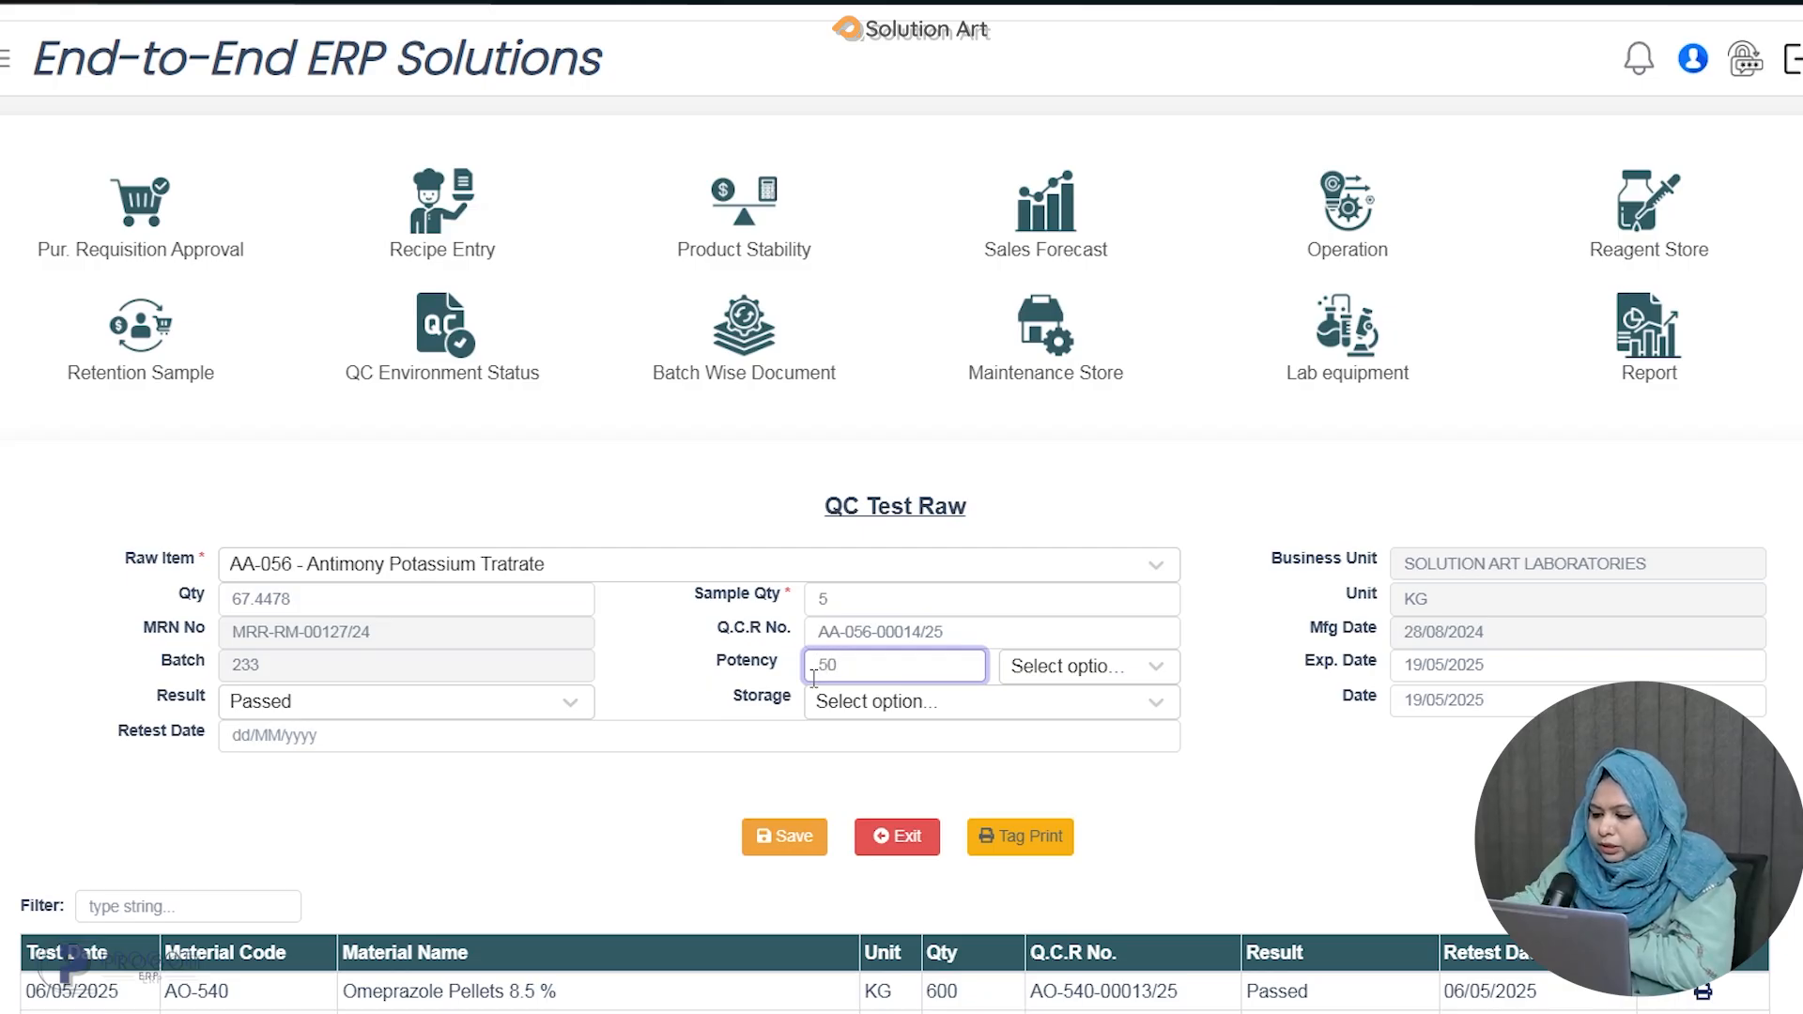
pyautogui.click(1146, 666)
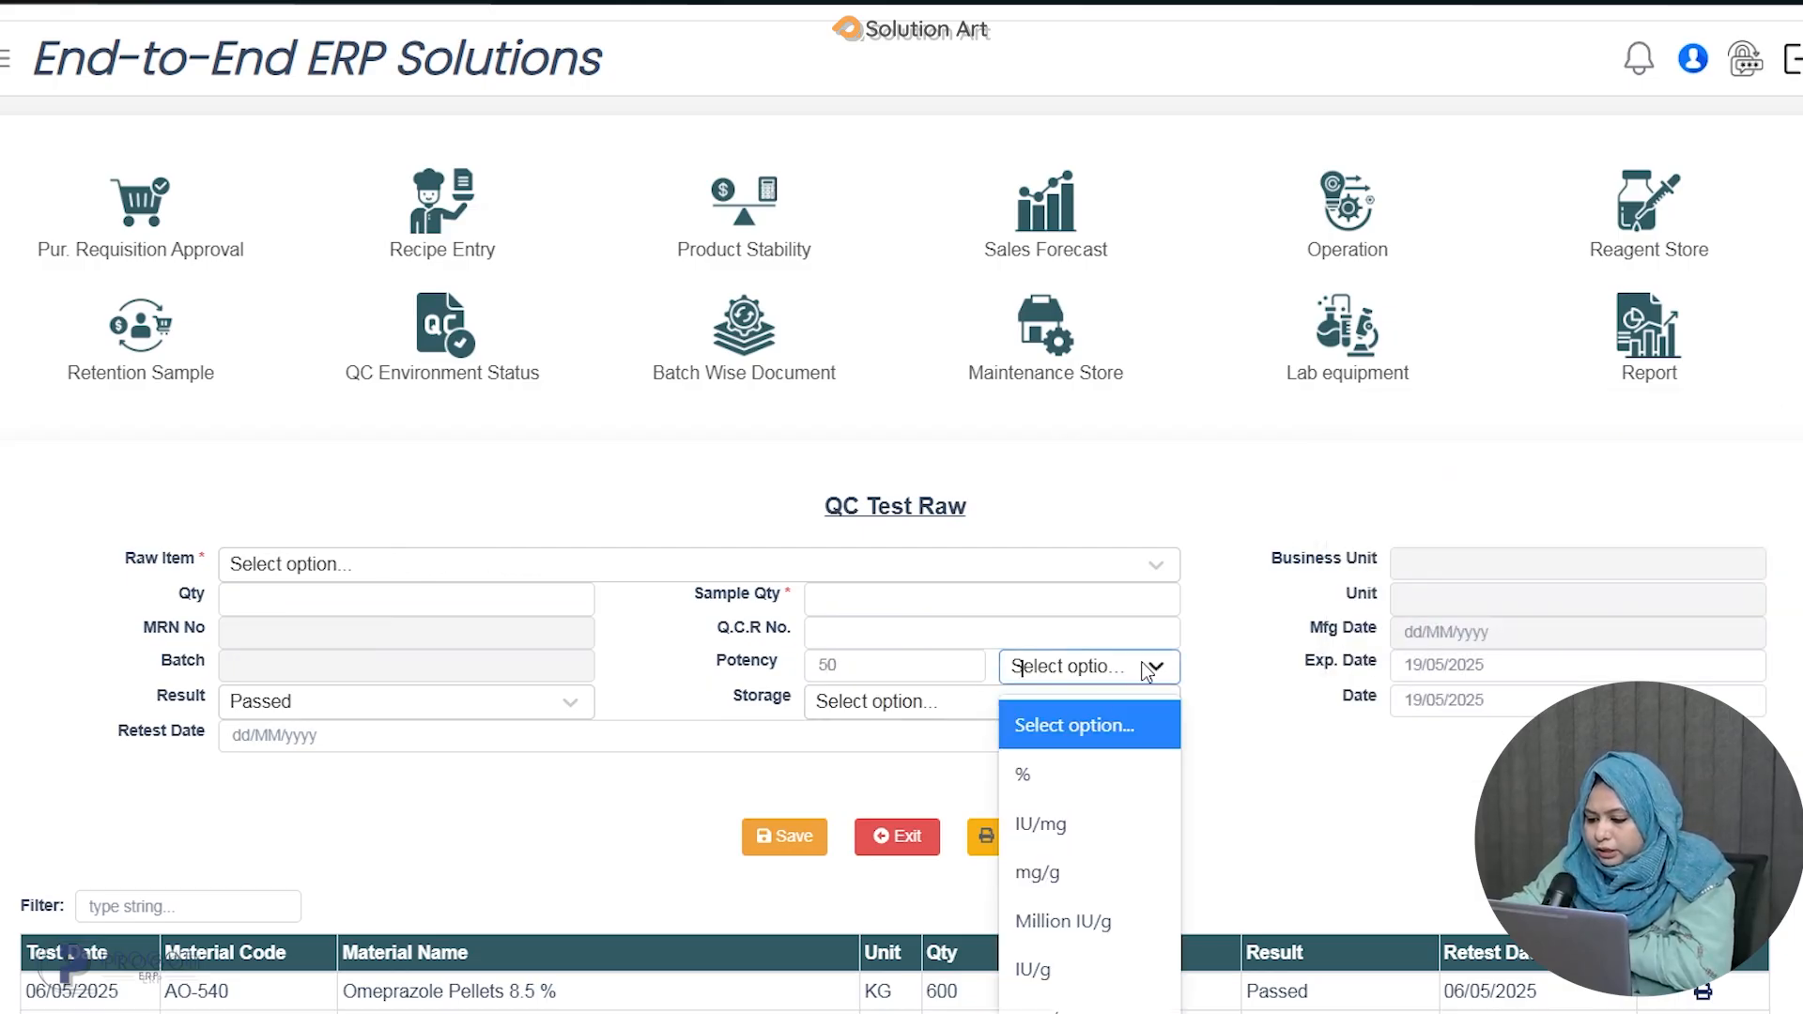
pyautogui.click(1040, 776)
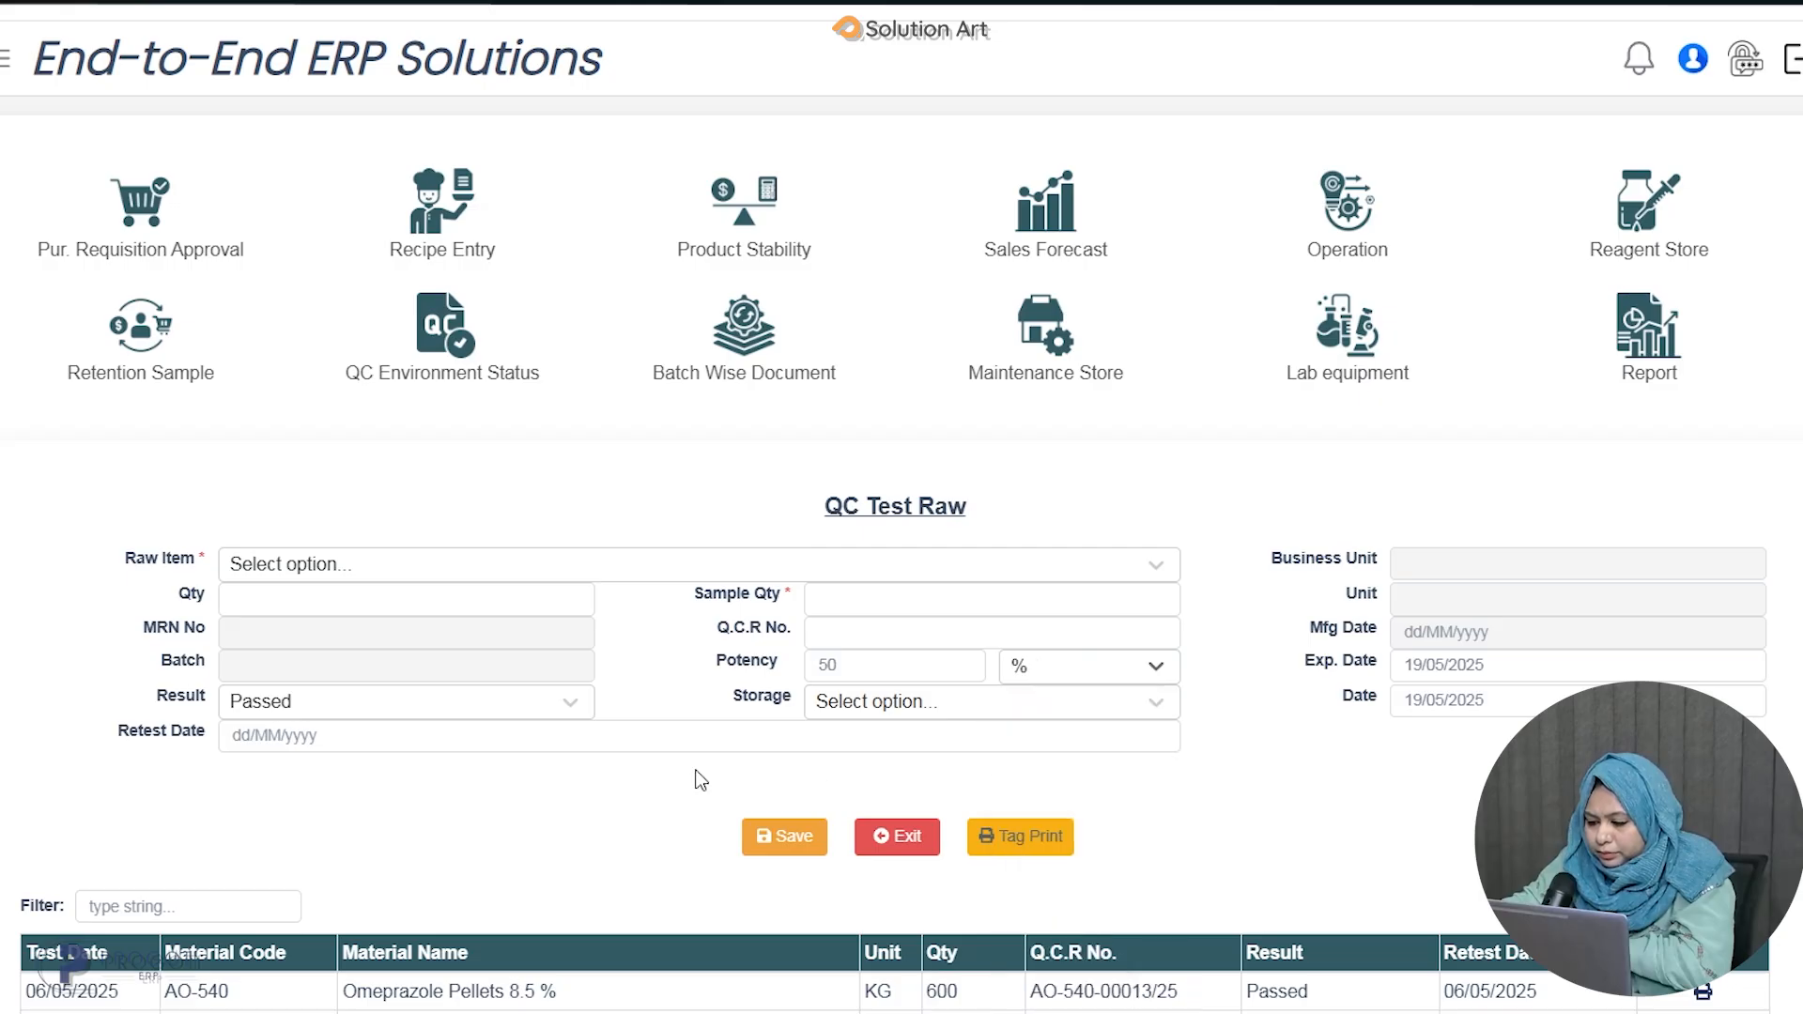
# Set the retest date to 25/07/2025.
pyautogui.click(339, 734)
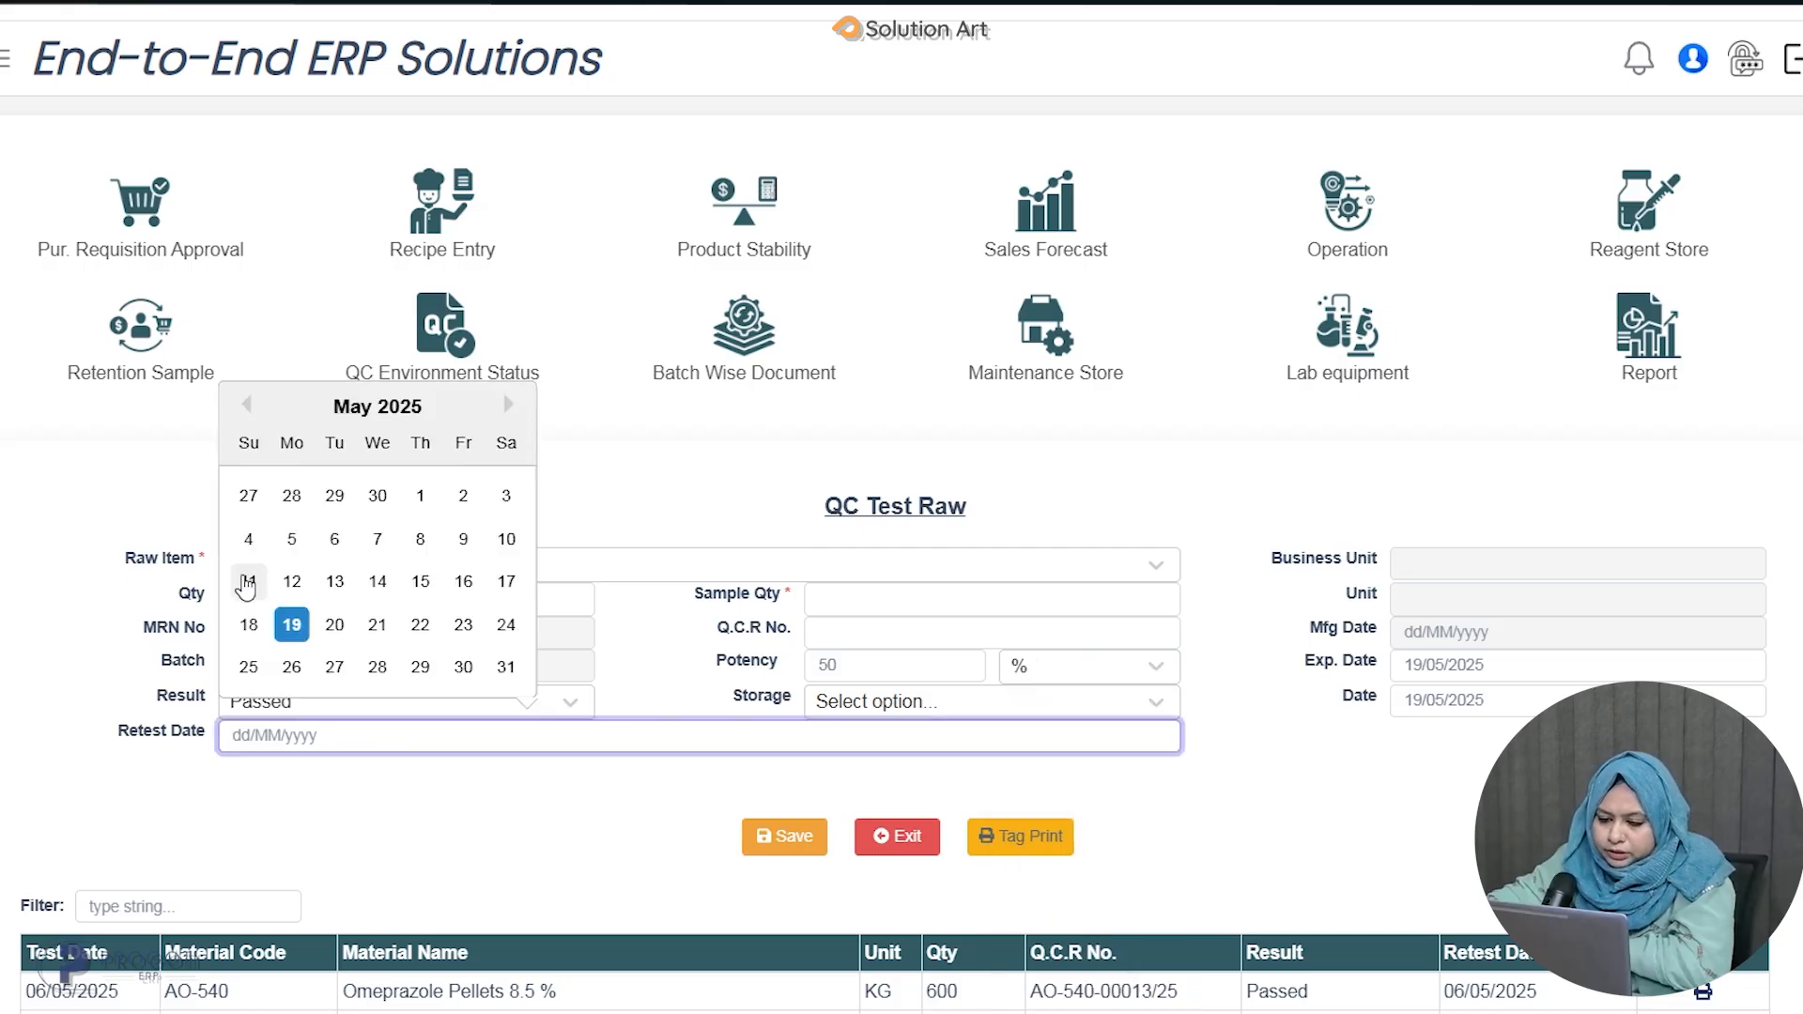
pyautogui.click(510, 408)
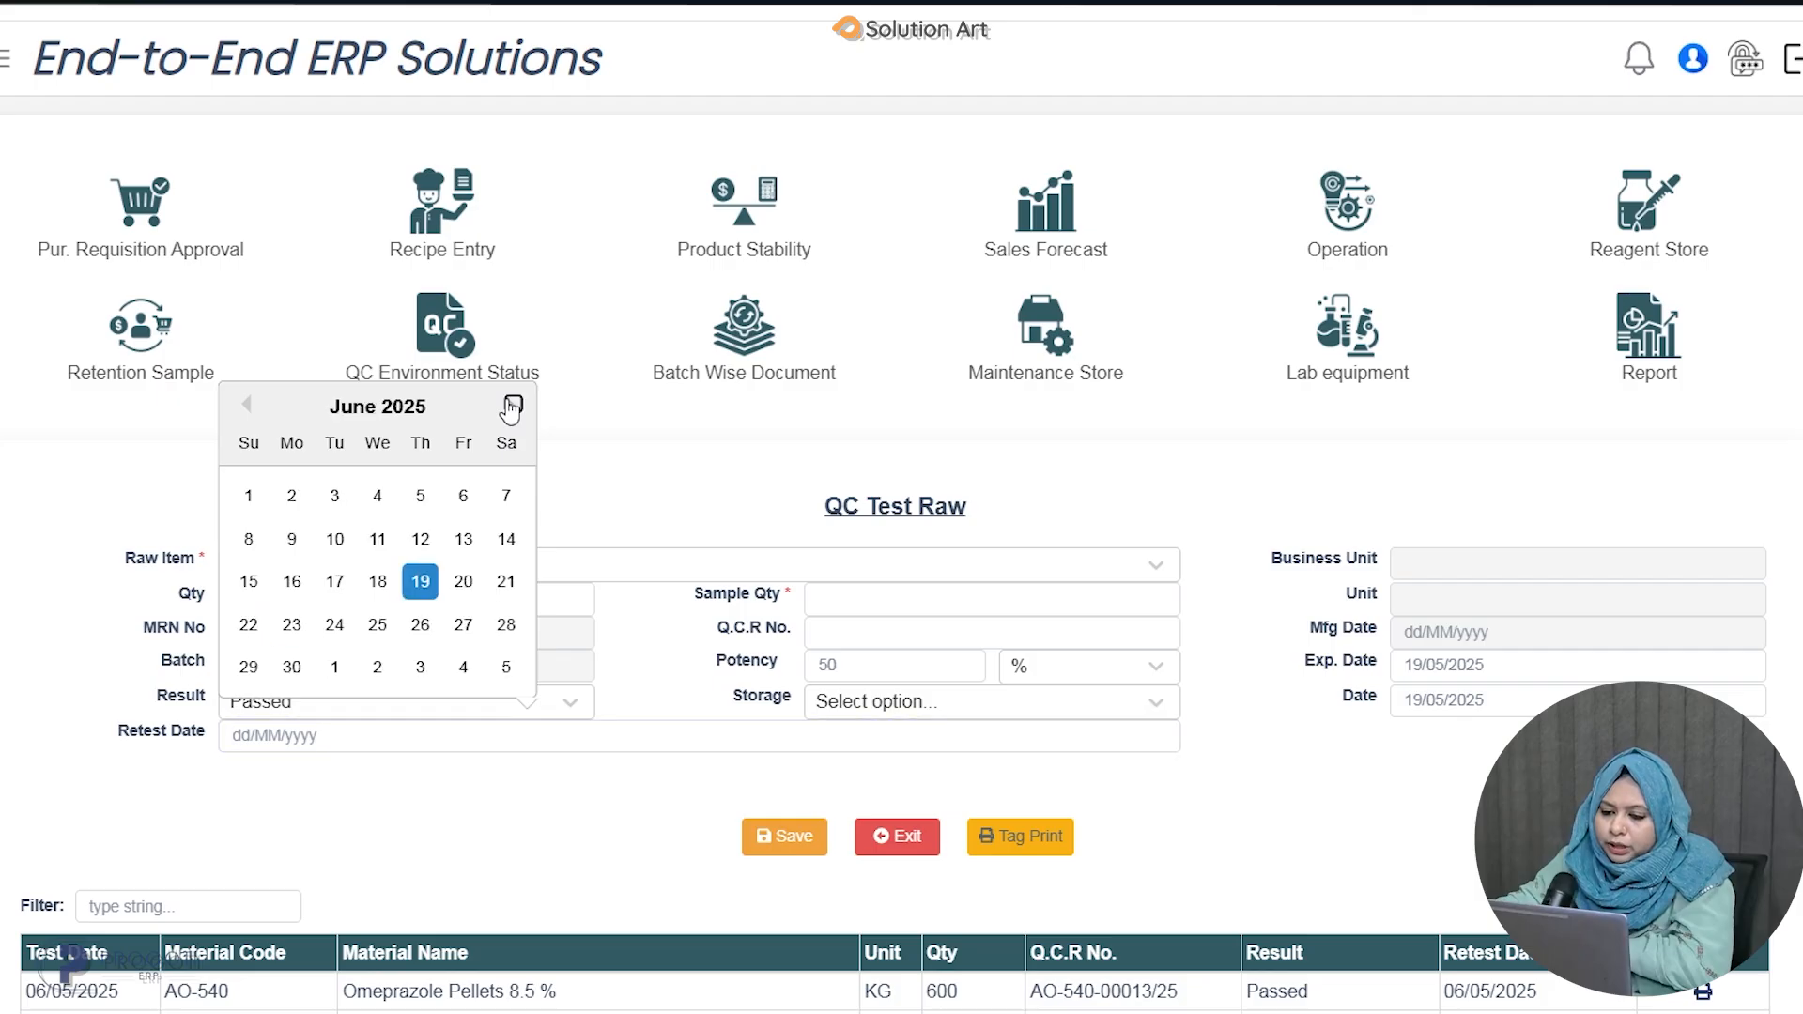
pyautogui.click(510, 407)
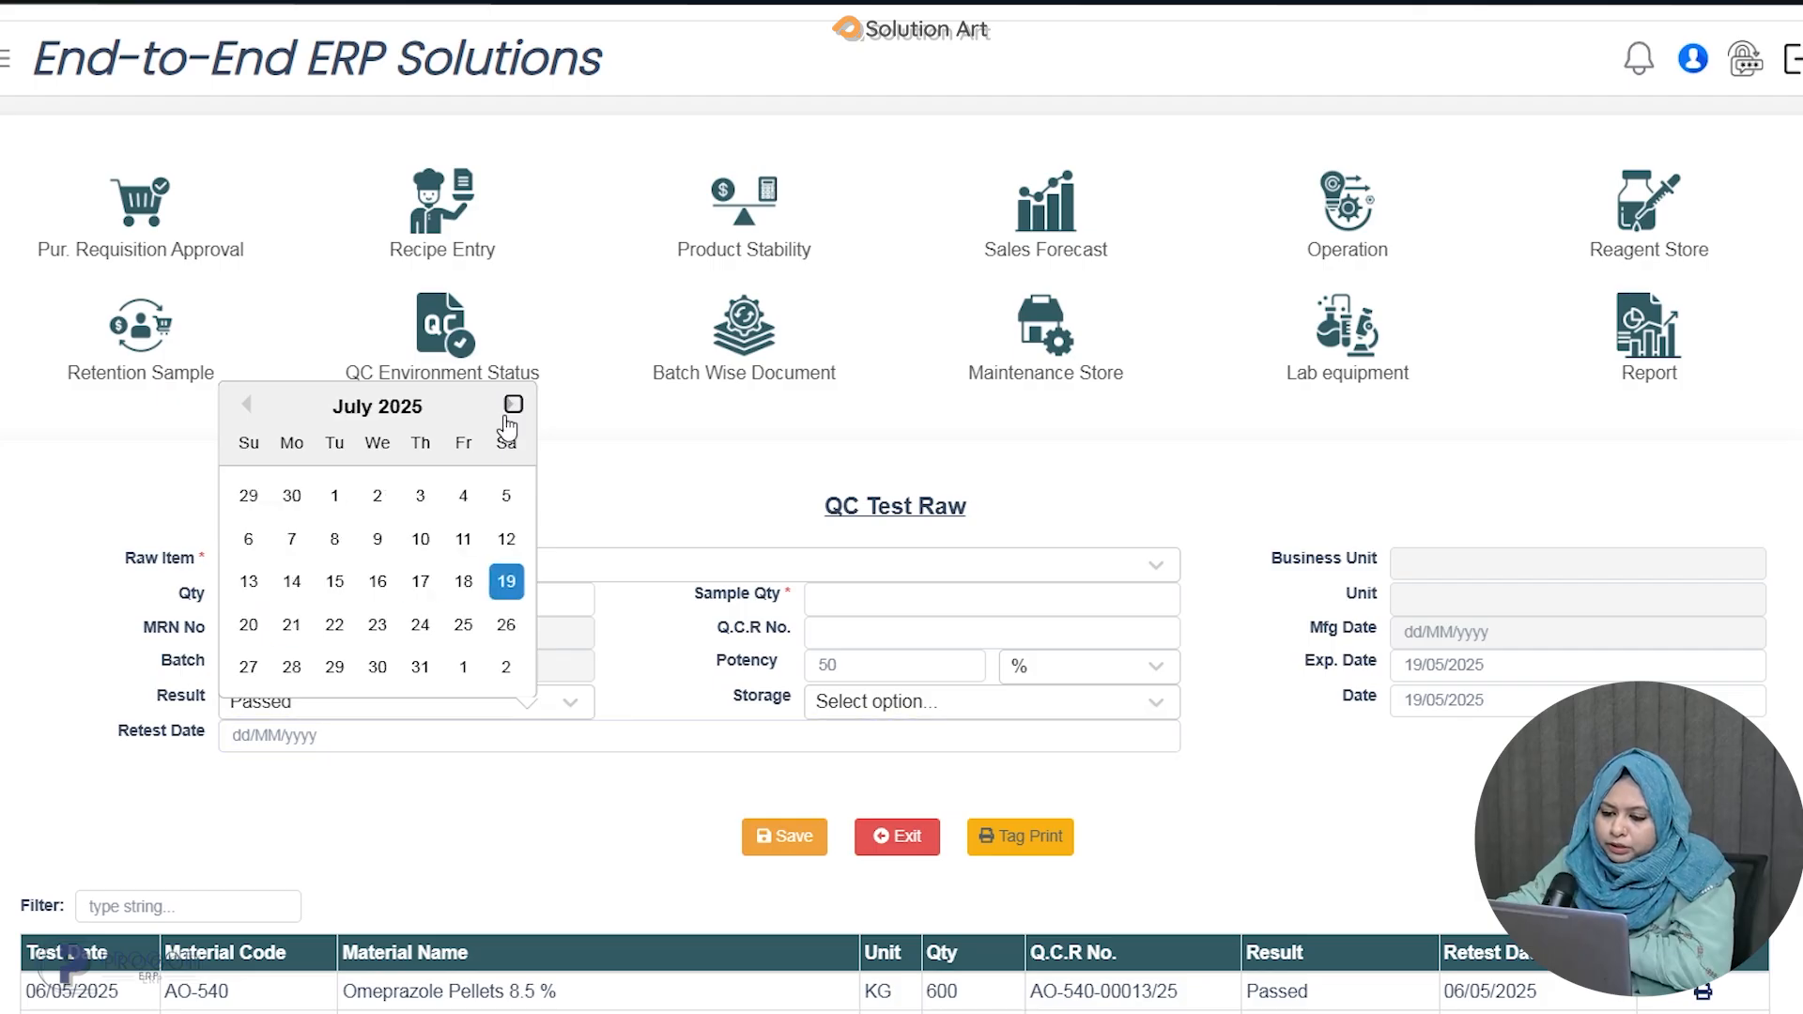
pyautogui.click(474, 639)
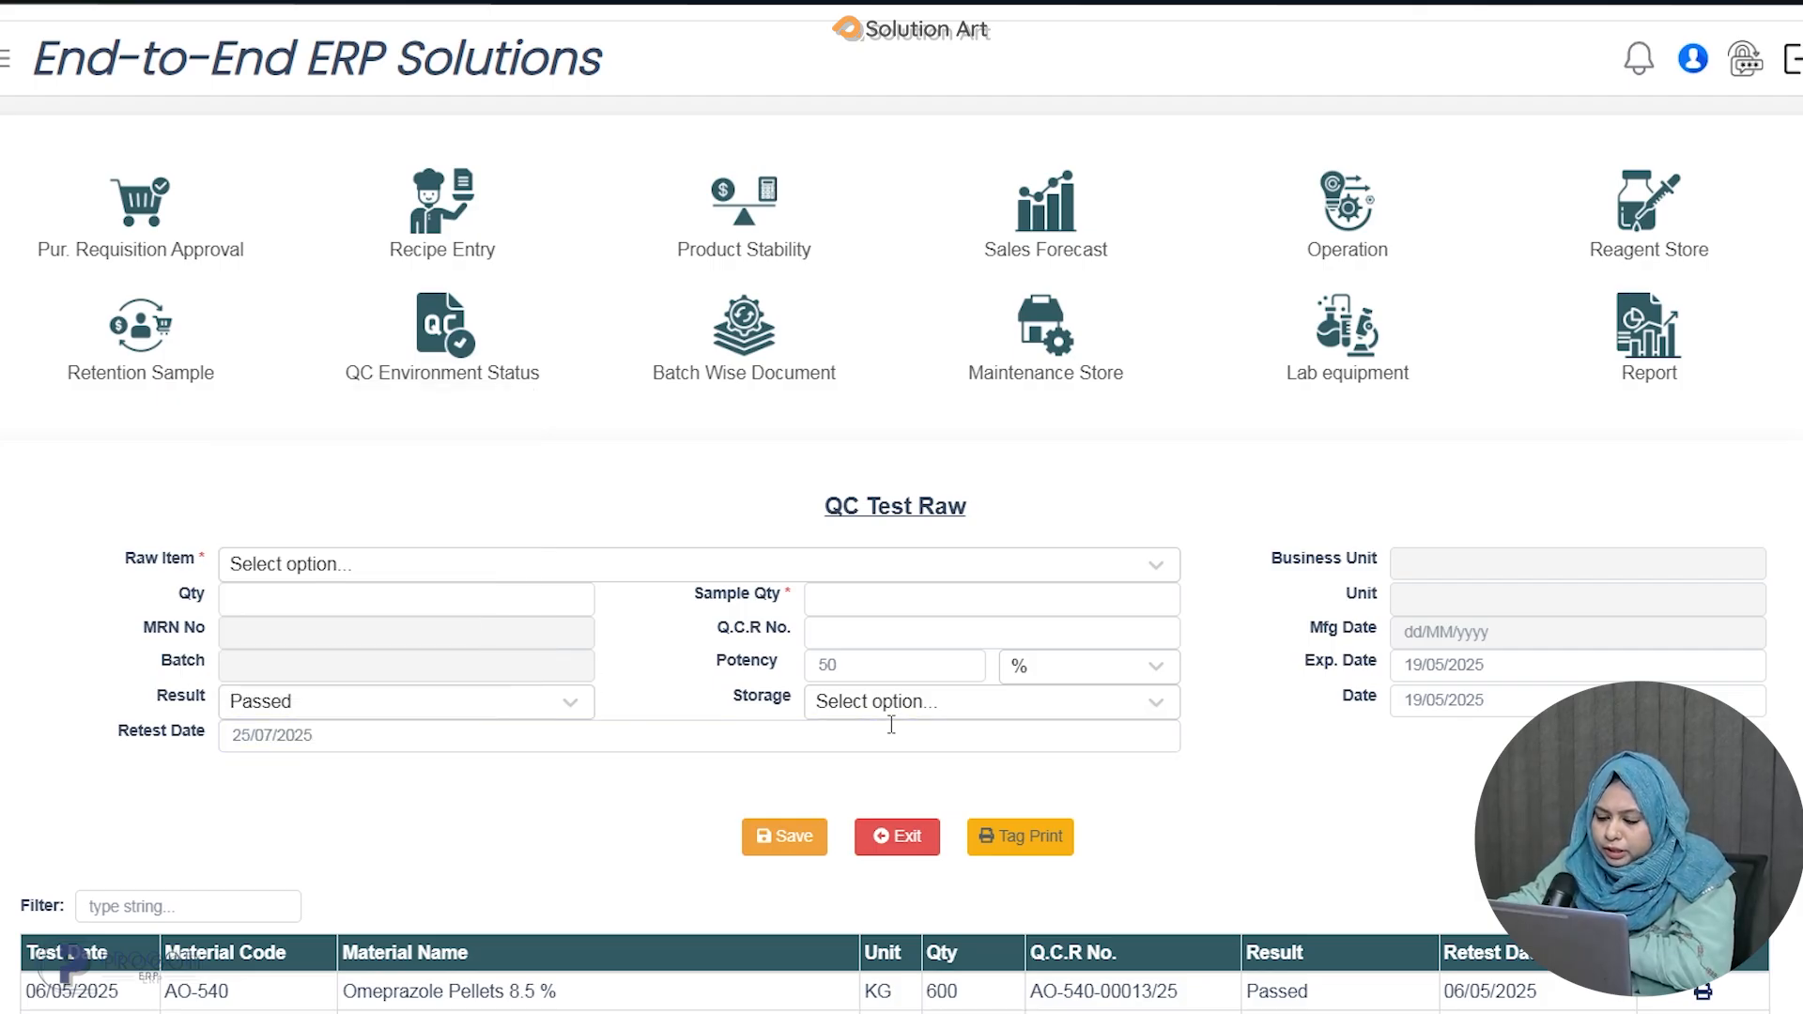
# Set storage to 0°C - 8°C and try to save the QC test entry.
pyautogui.click(925, 707)
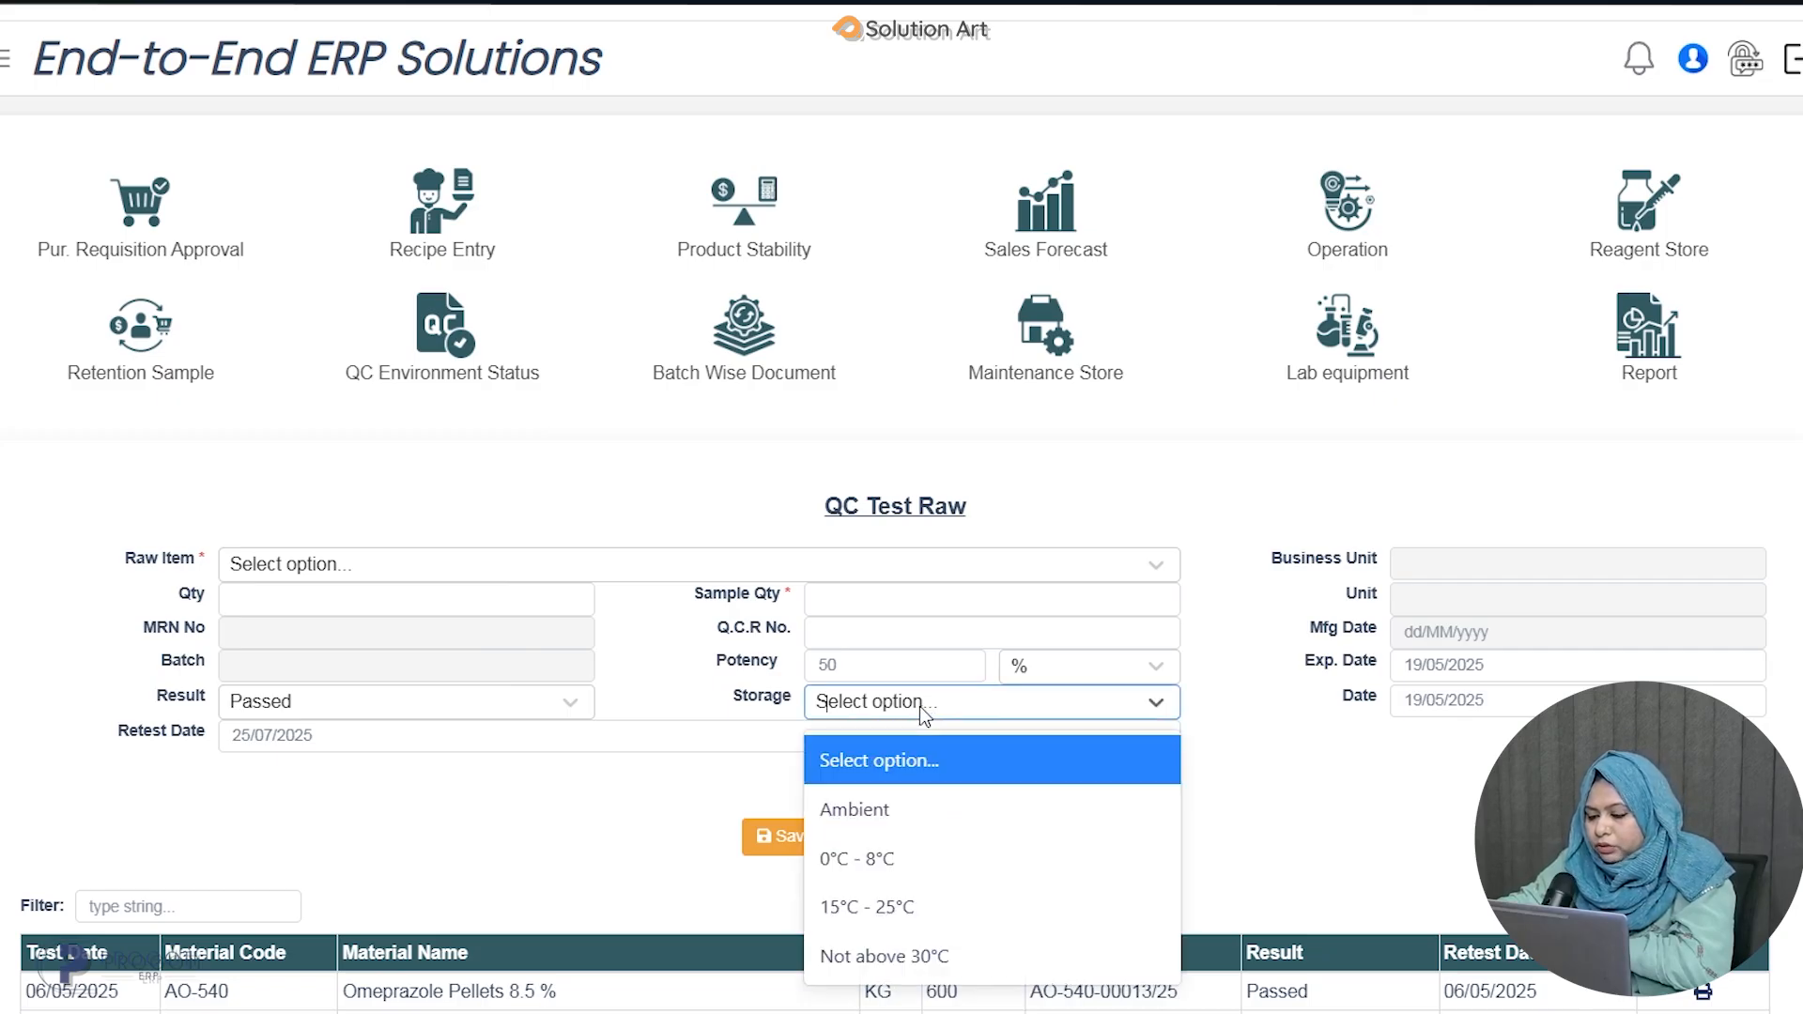
pyautogui.click(887, 859)
pyautogui.scroll(-5, 735, 871)
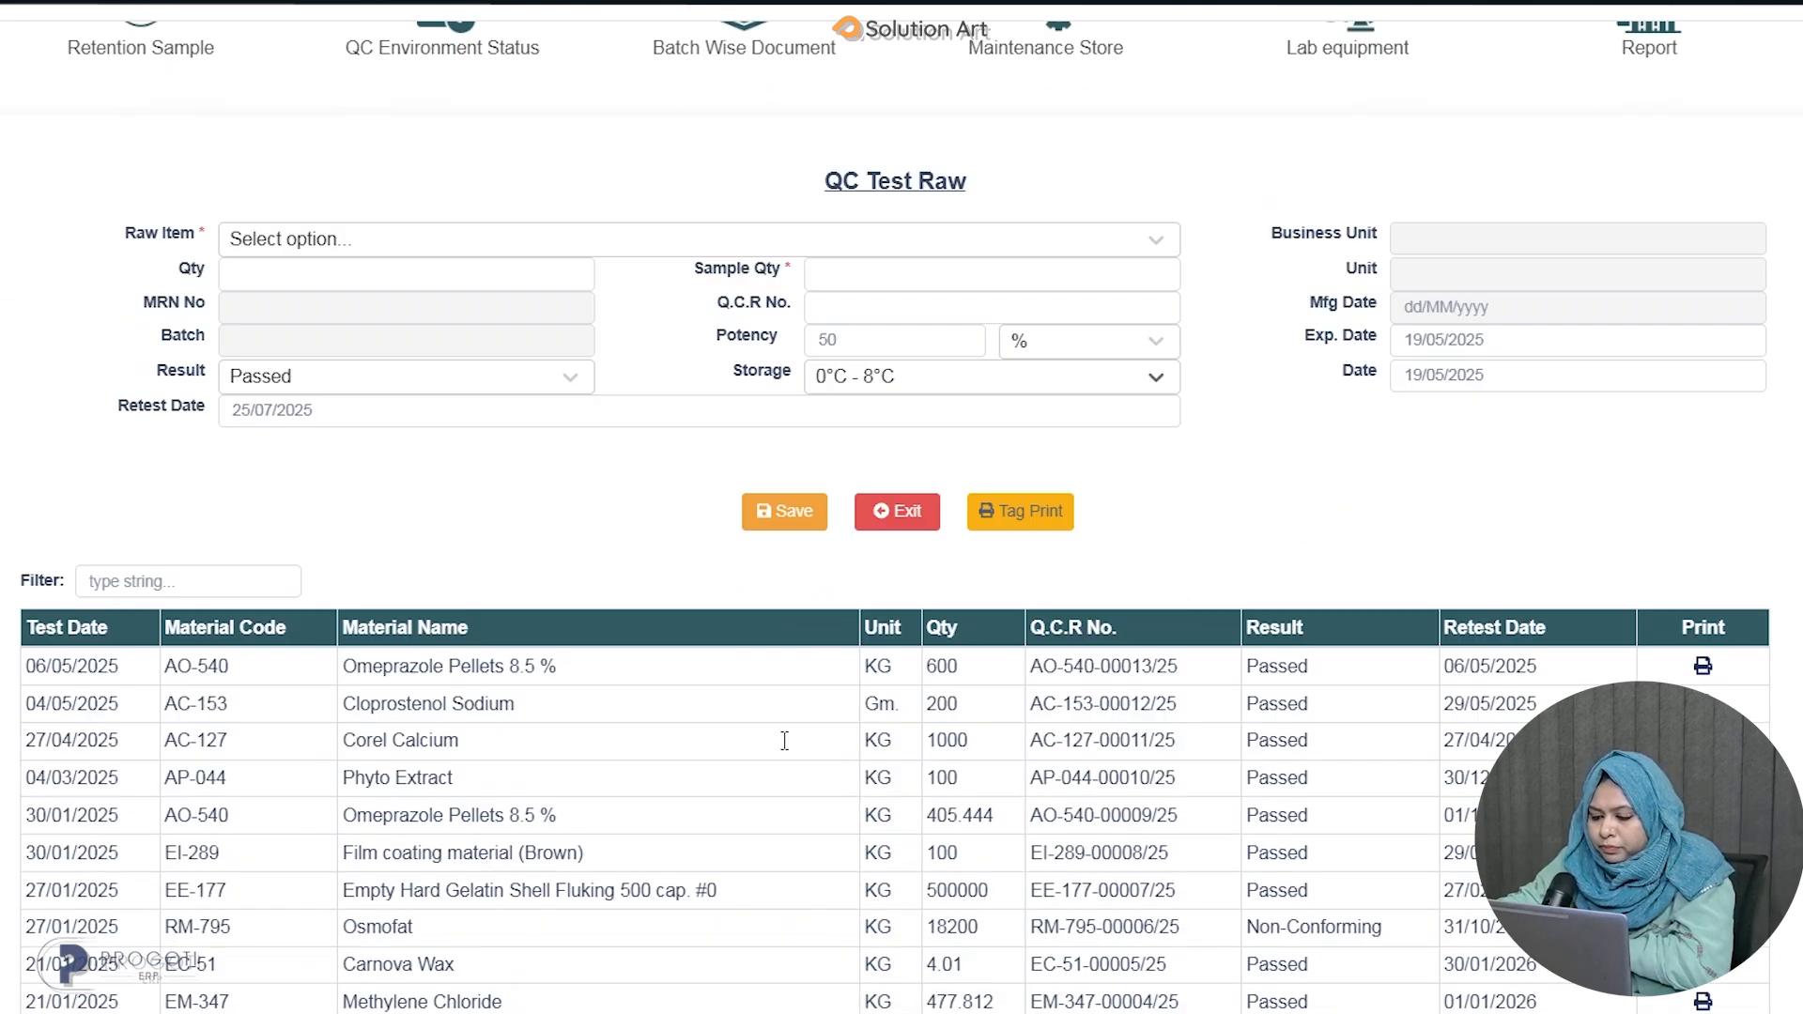
pyautogui.click(801, 414)
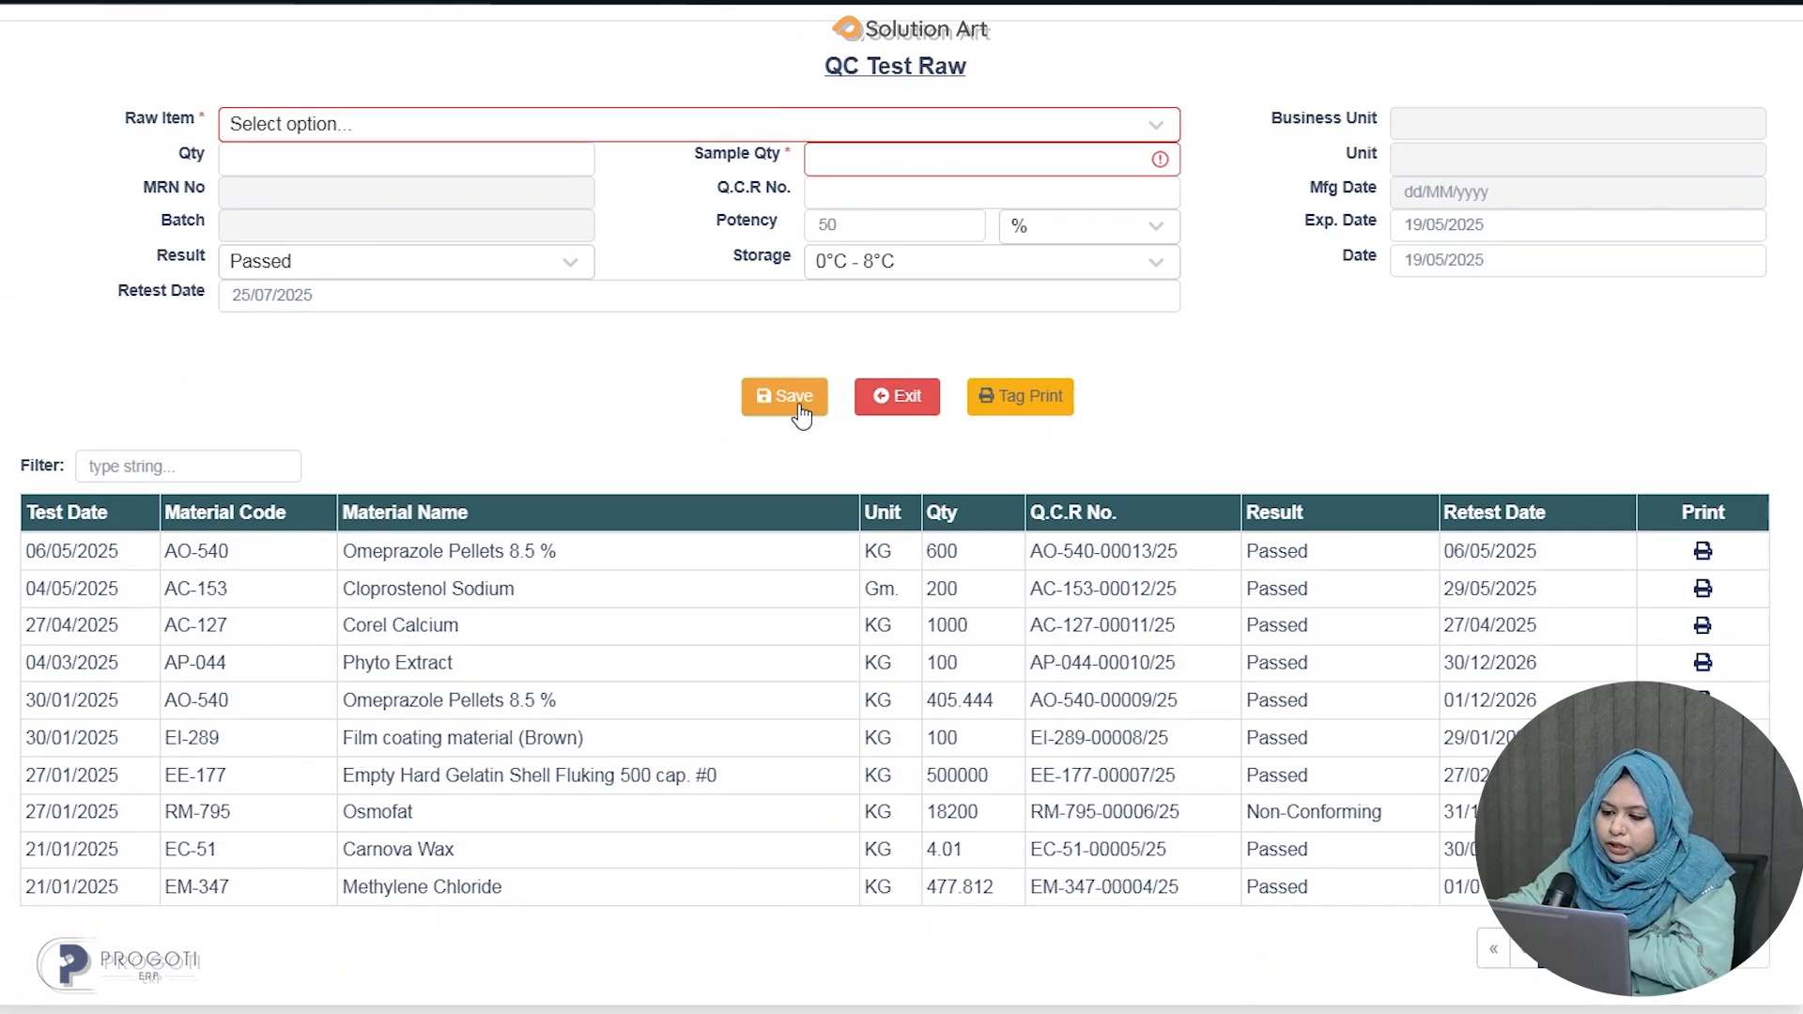
# Open the printout of the 06/05/2025 Omeprazole Pellets 8.5 % test record, then close it.
pyautogui.click(492, 120)
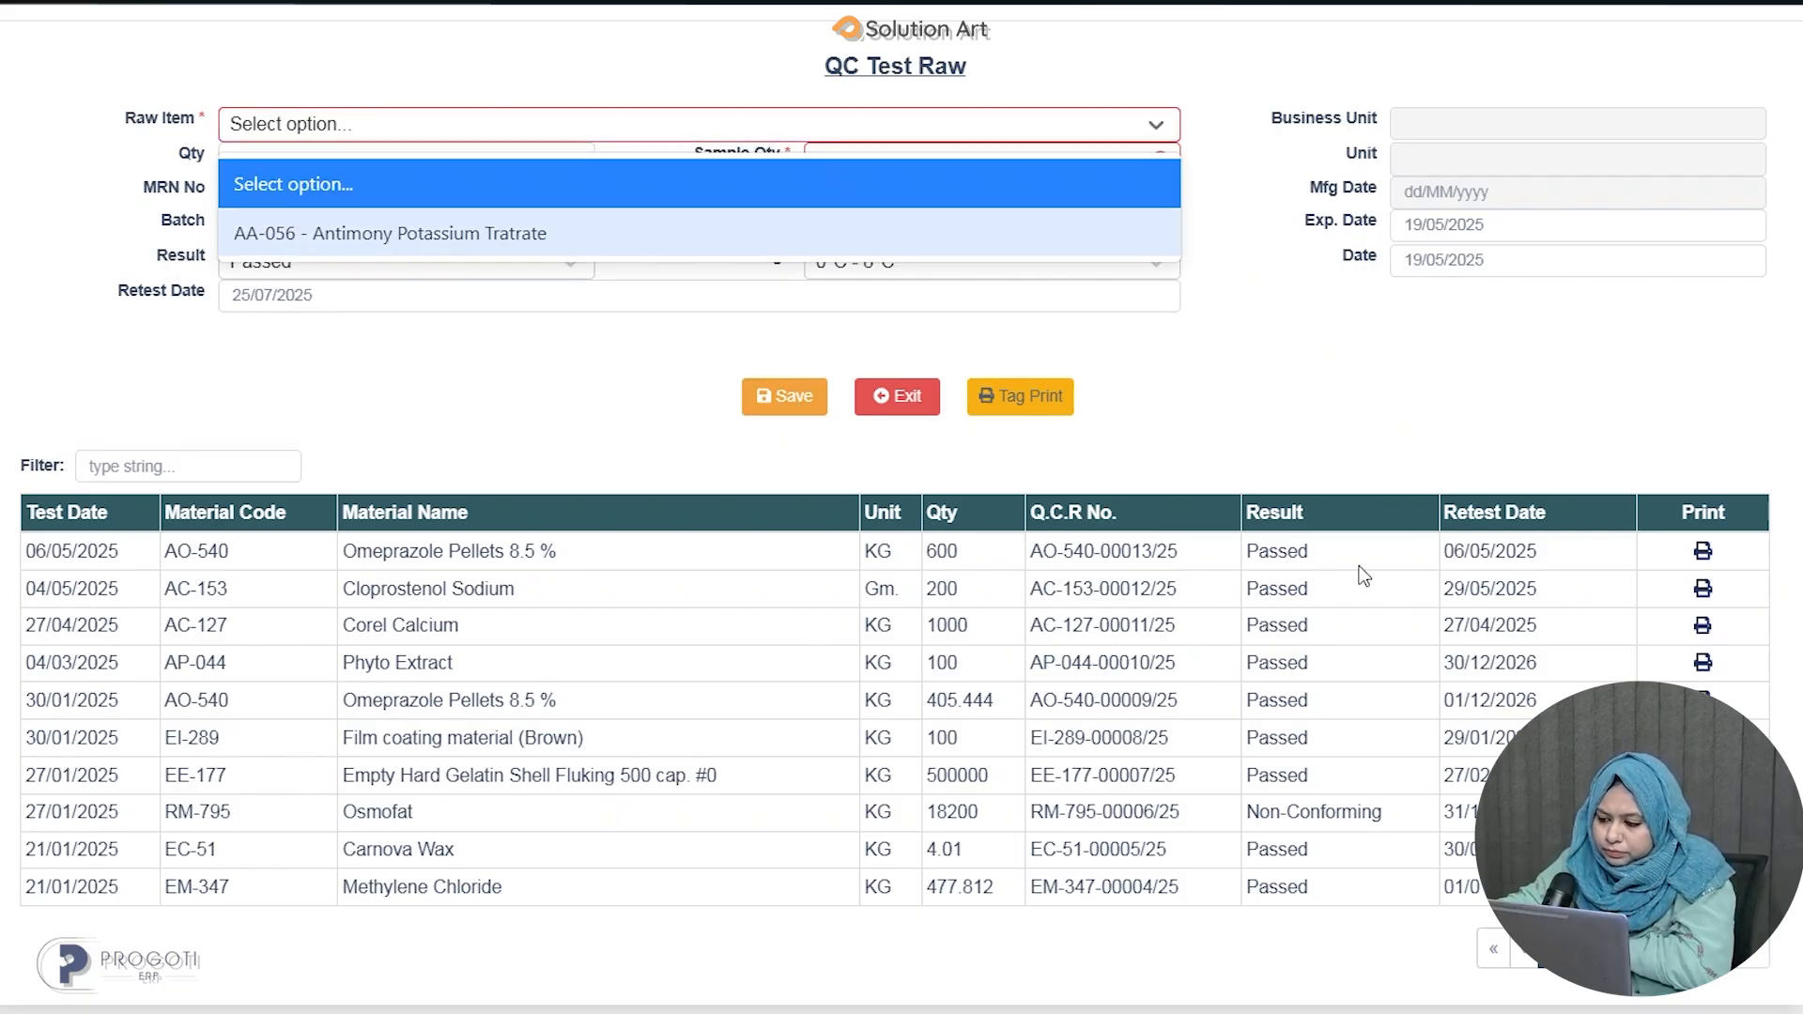
pyautogui.click(1703, 554)
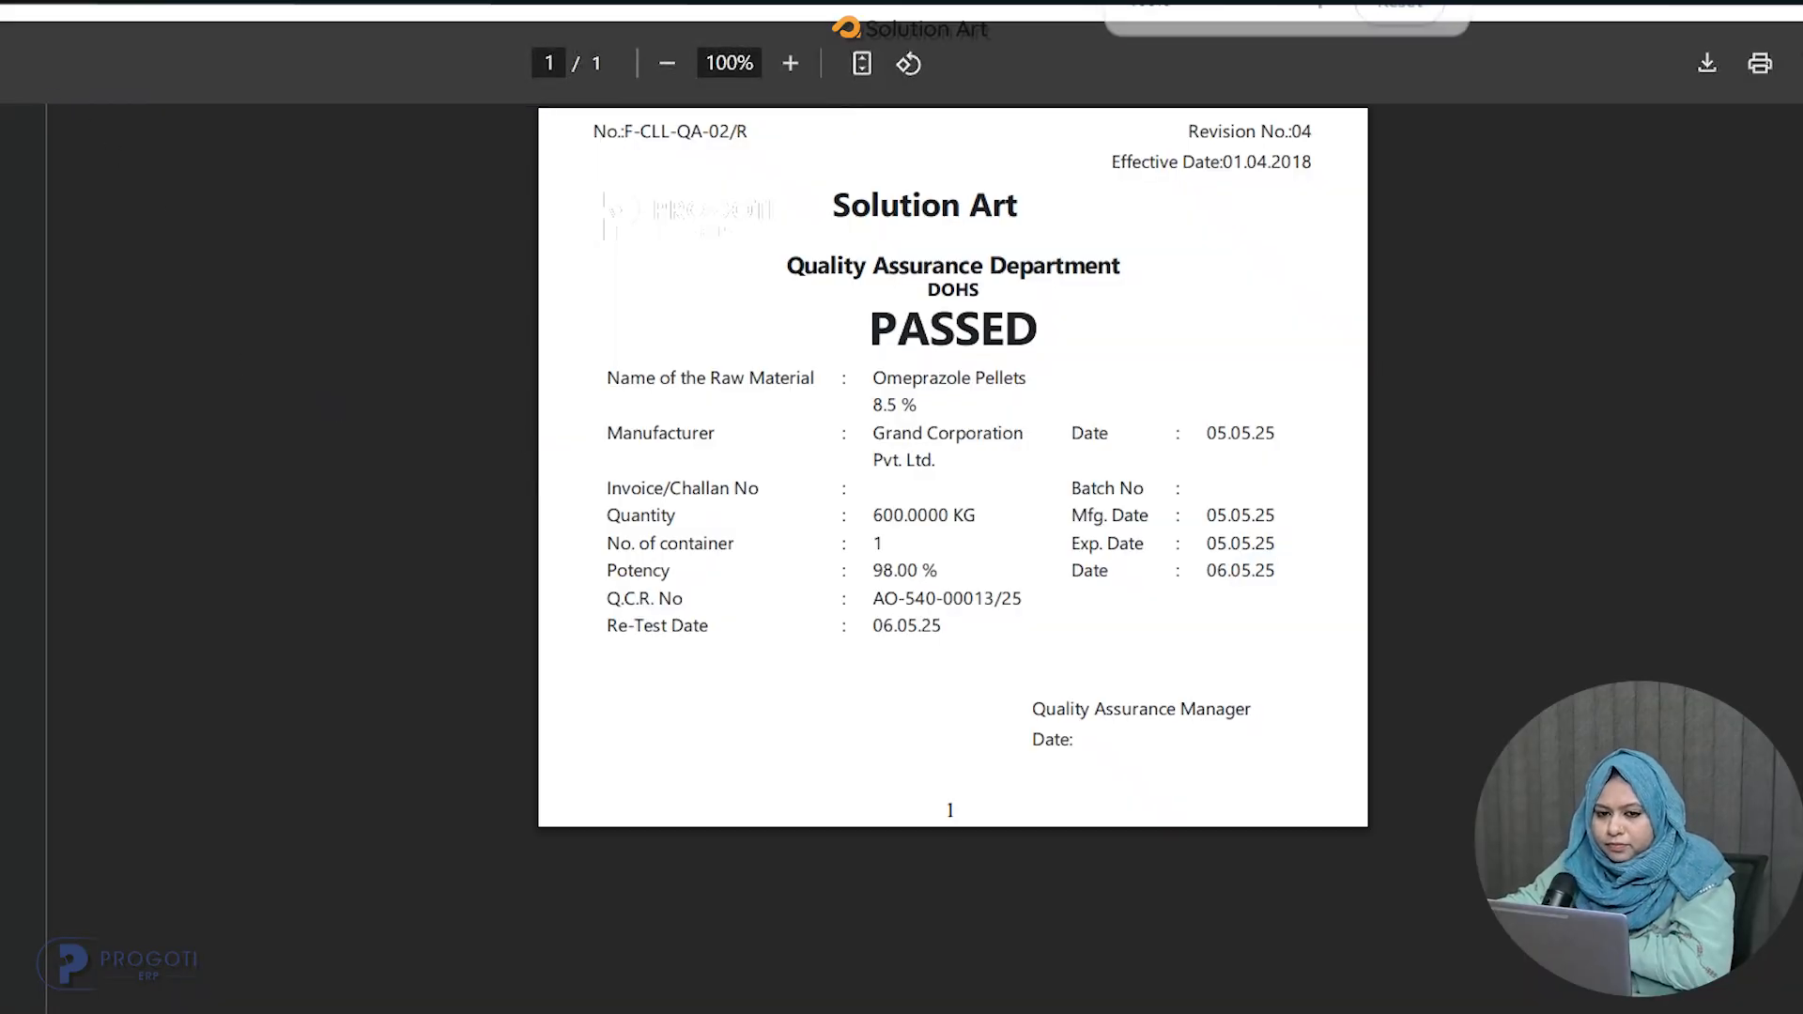
pyautogui.hotkey('ctrl', 'w')
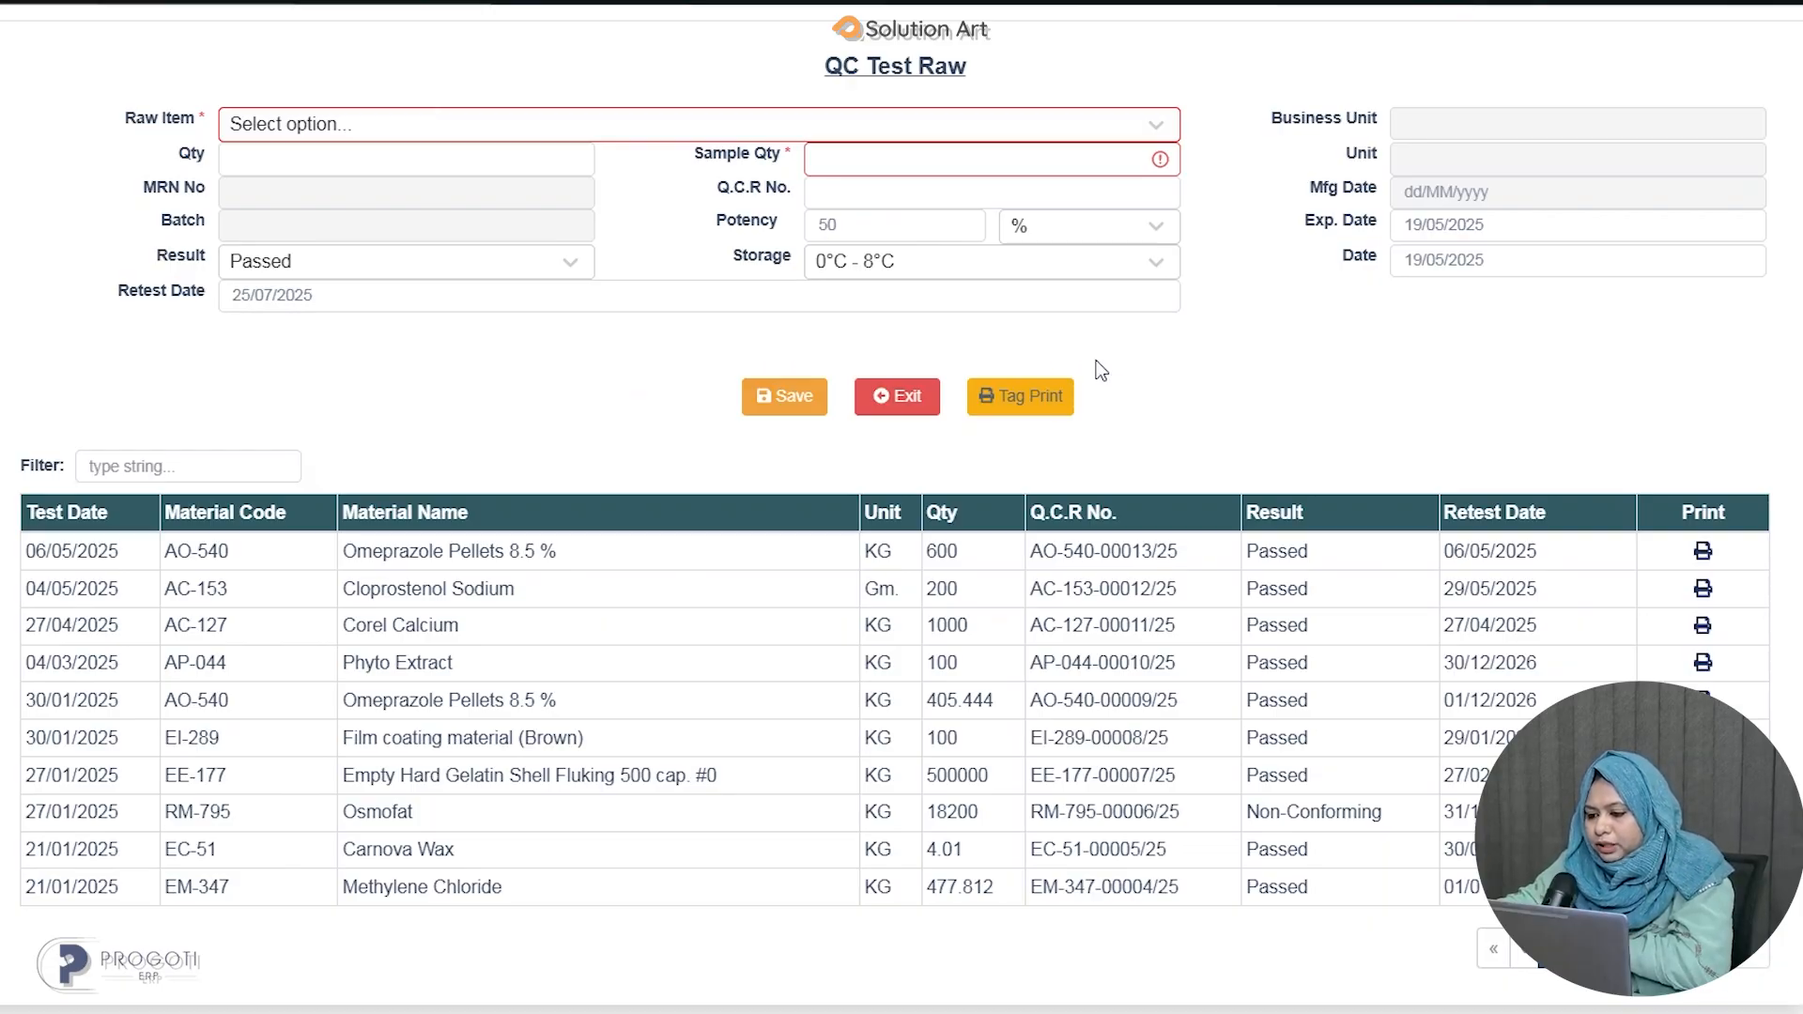
# Open Tag Print and set the date range from 01/11/2024 to 19/05/2025.
pyautogui.click(1031, 402)
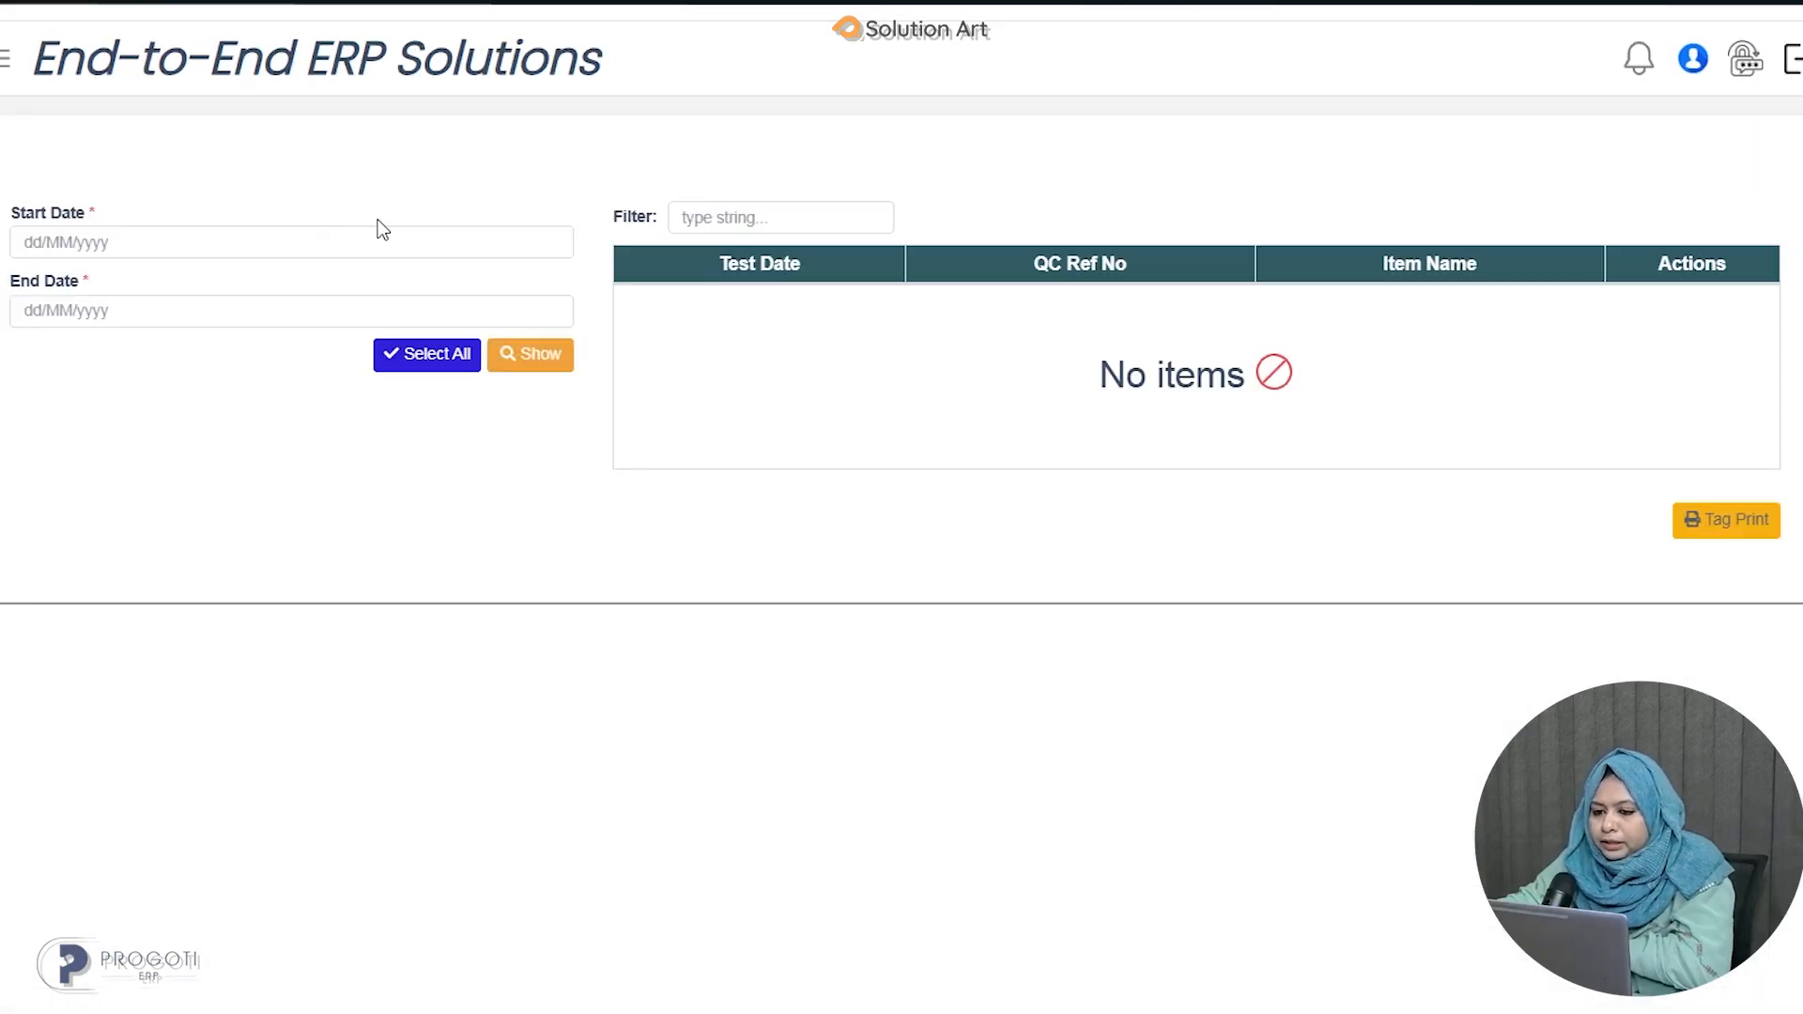
pyautogui.click(356, 242)
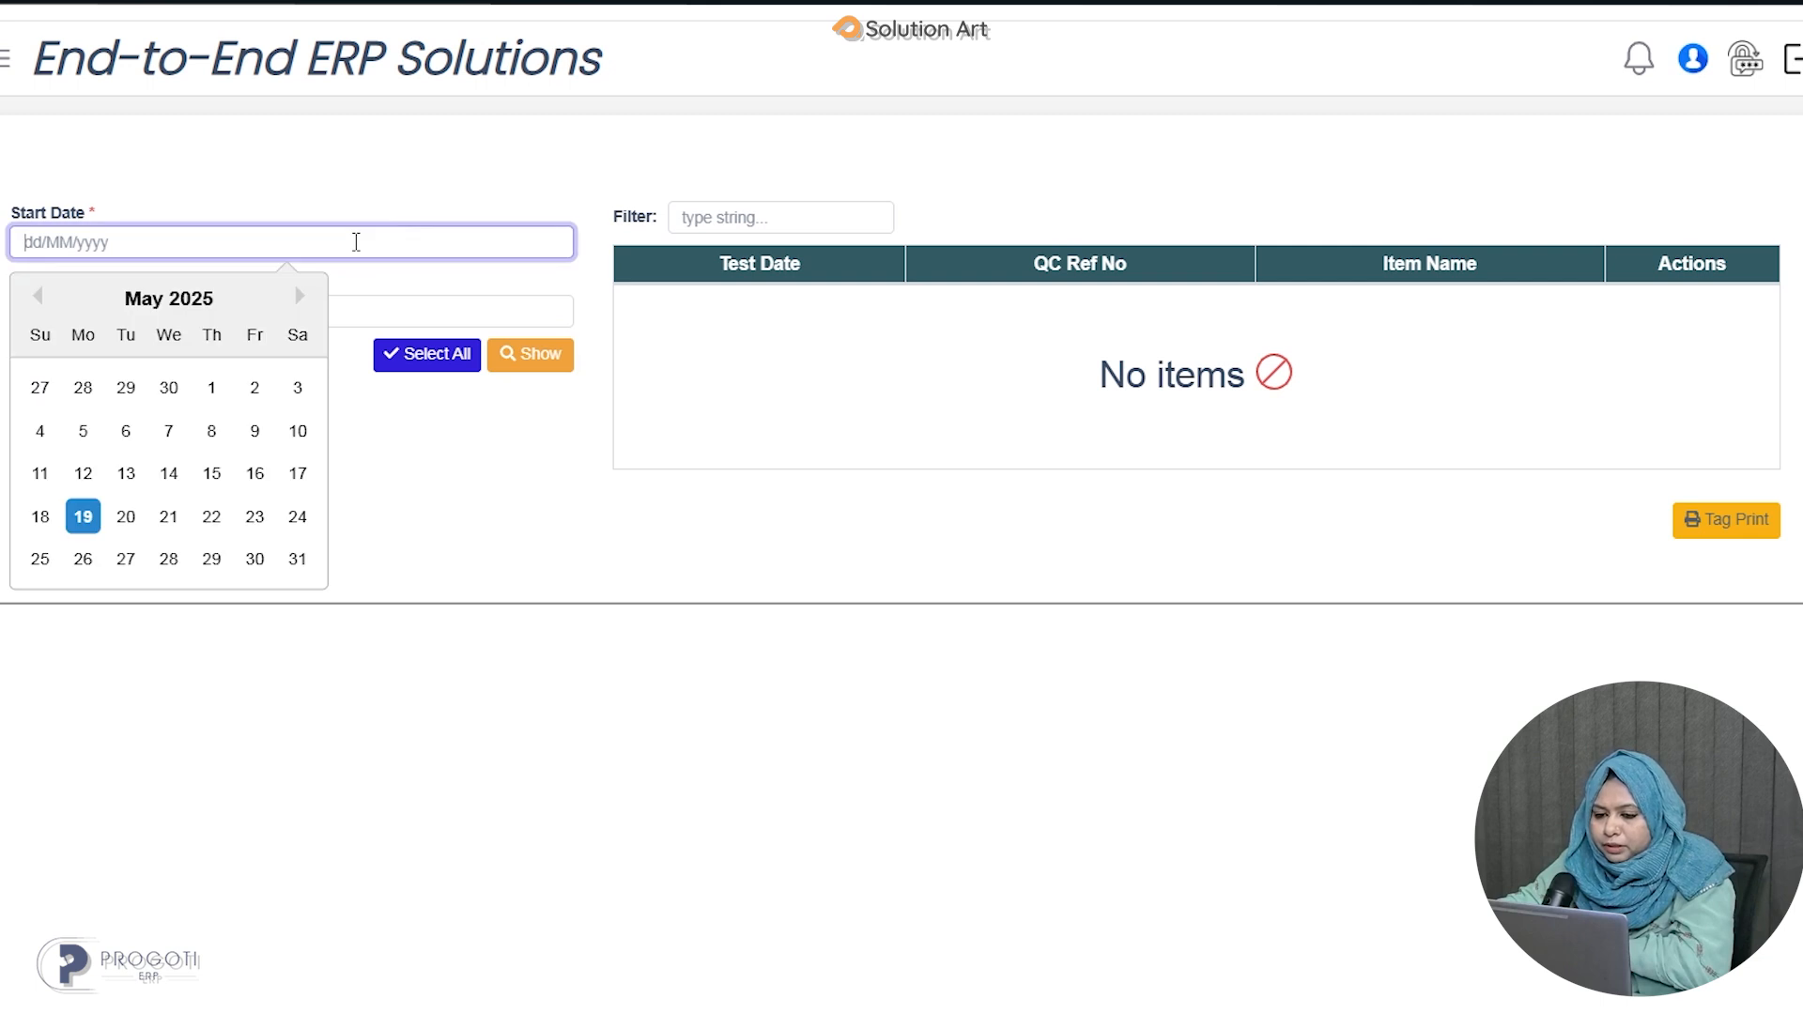
pyautogui.click(38, 298)
pyautogui.click(38, 299)
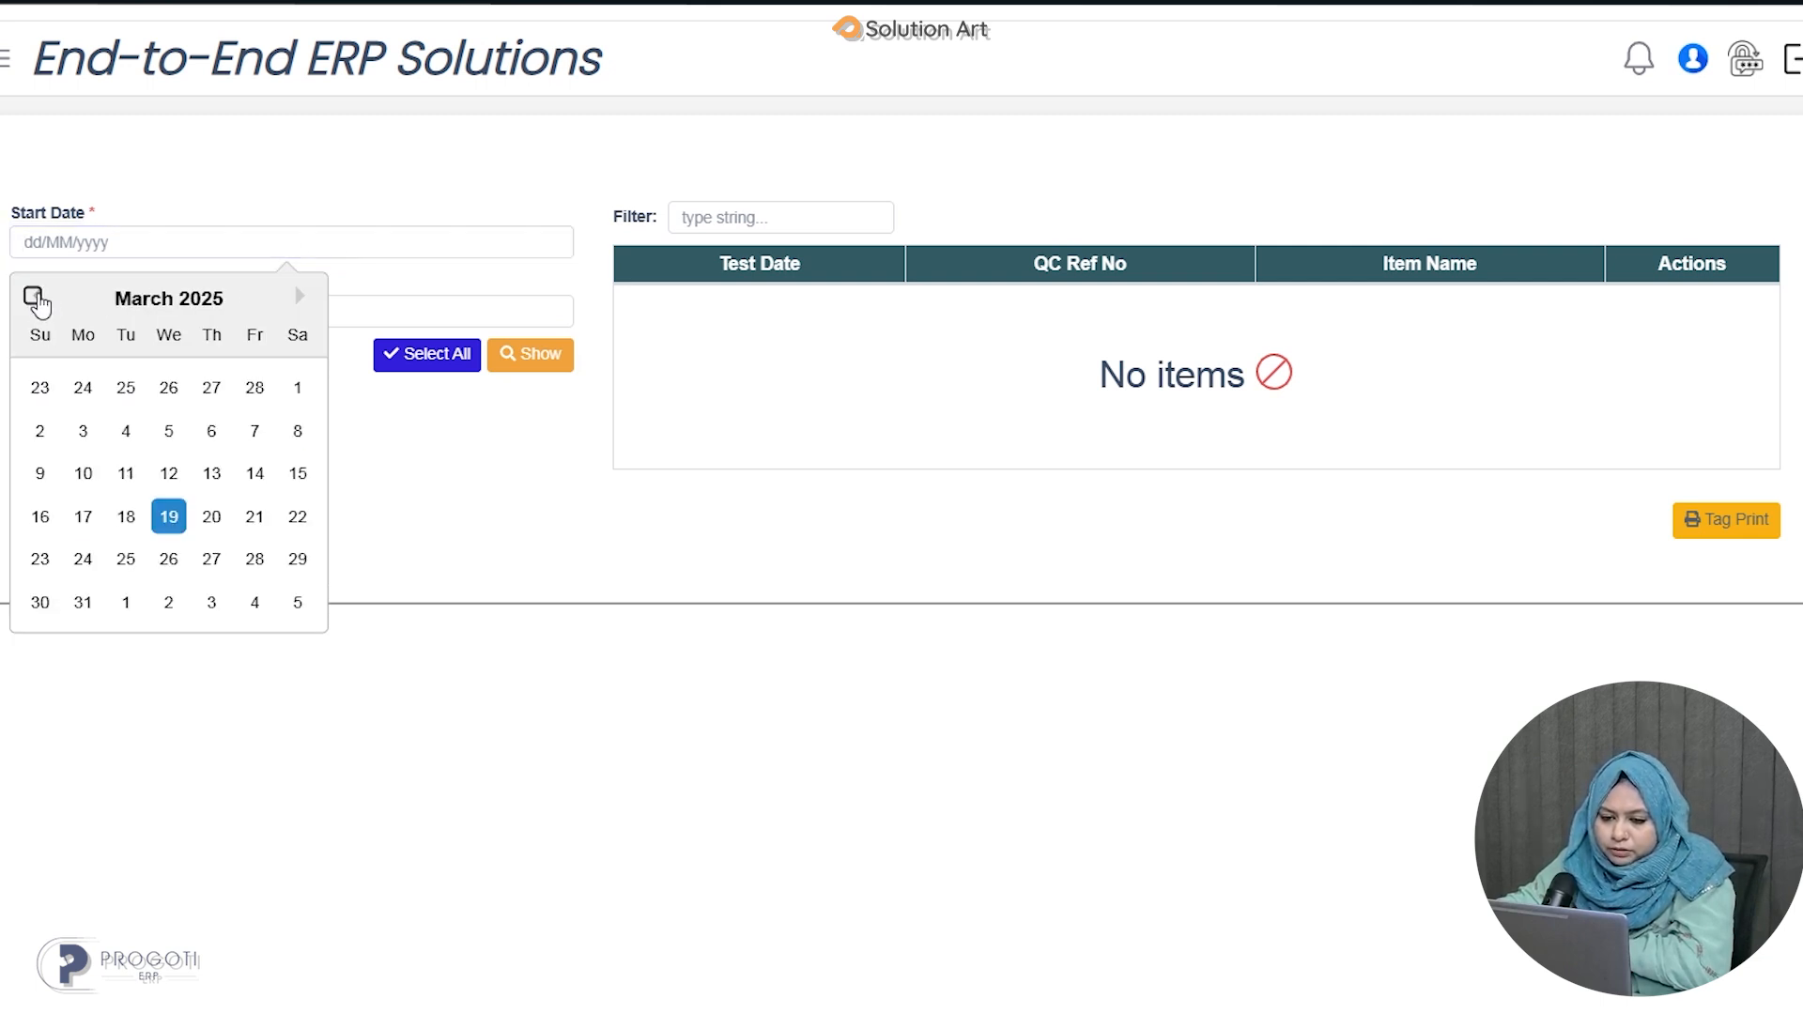
pyautogui.click(34, 298)
pyautogui.click(34, 298)
pyautogui.click(33, 297)
pyautogui.click(33, 297)
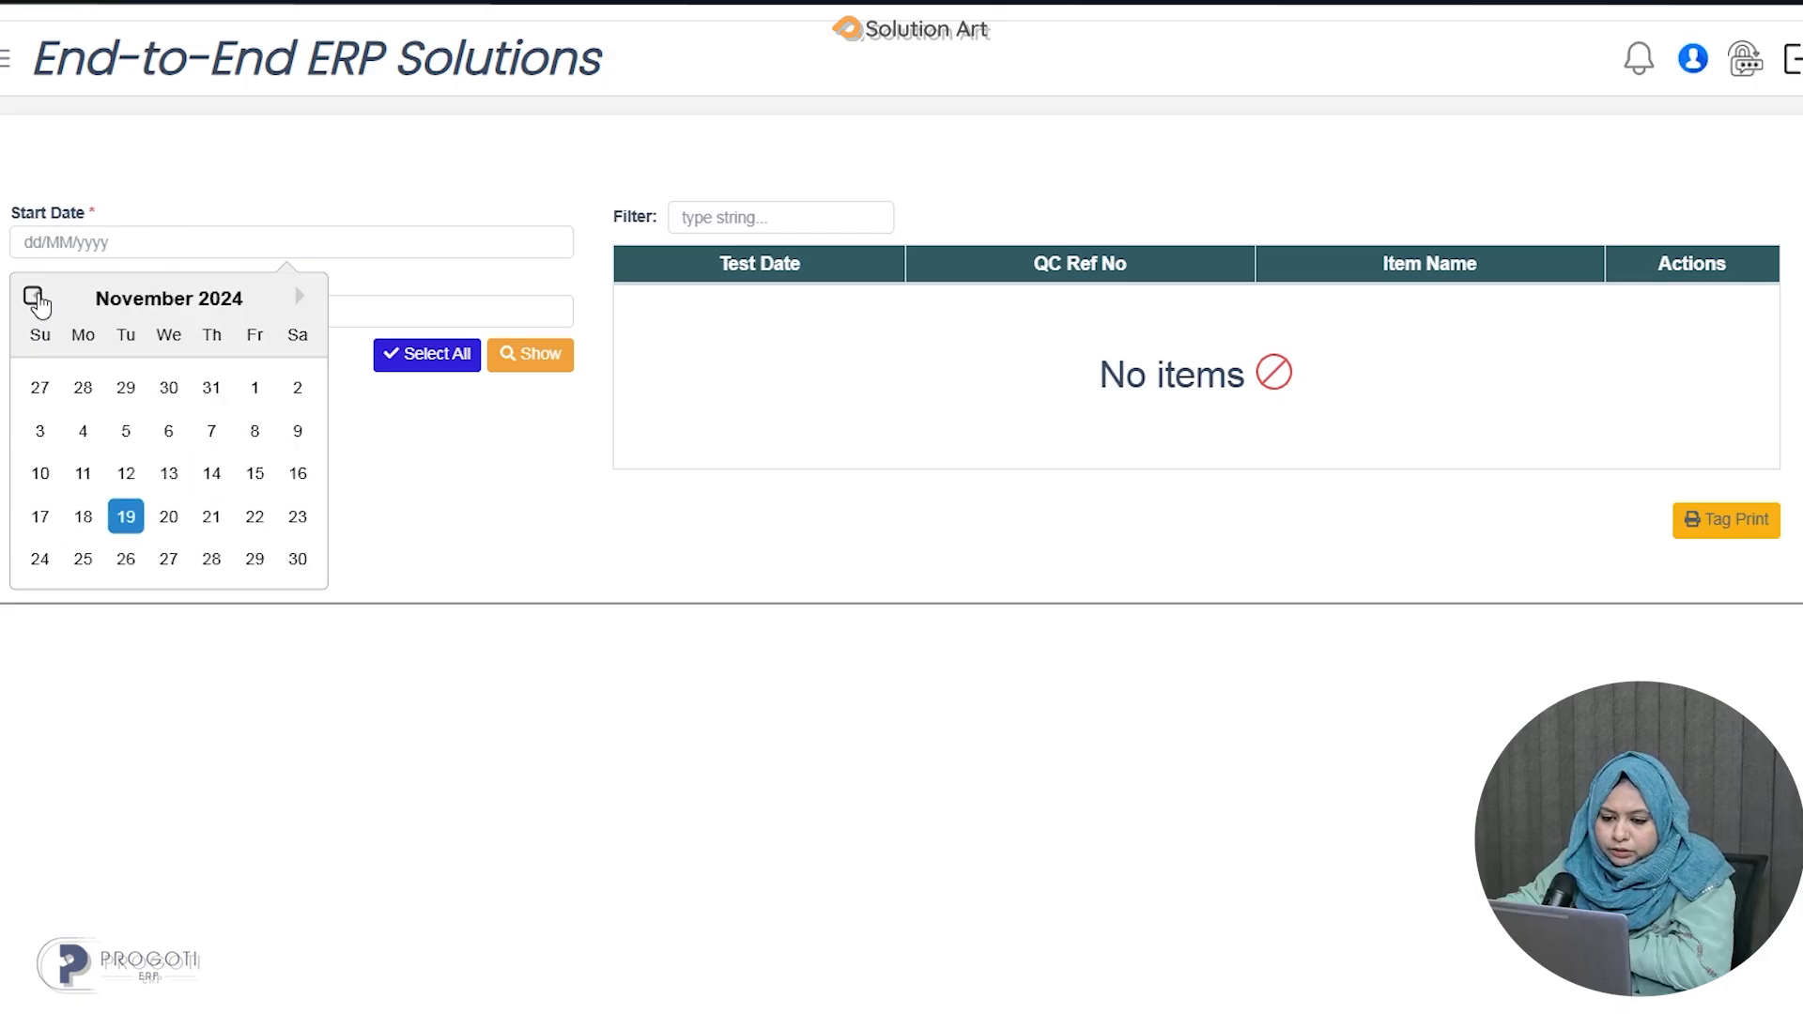
pyautogui.click(255, 389)
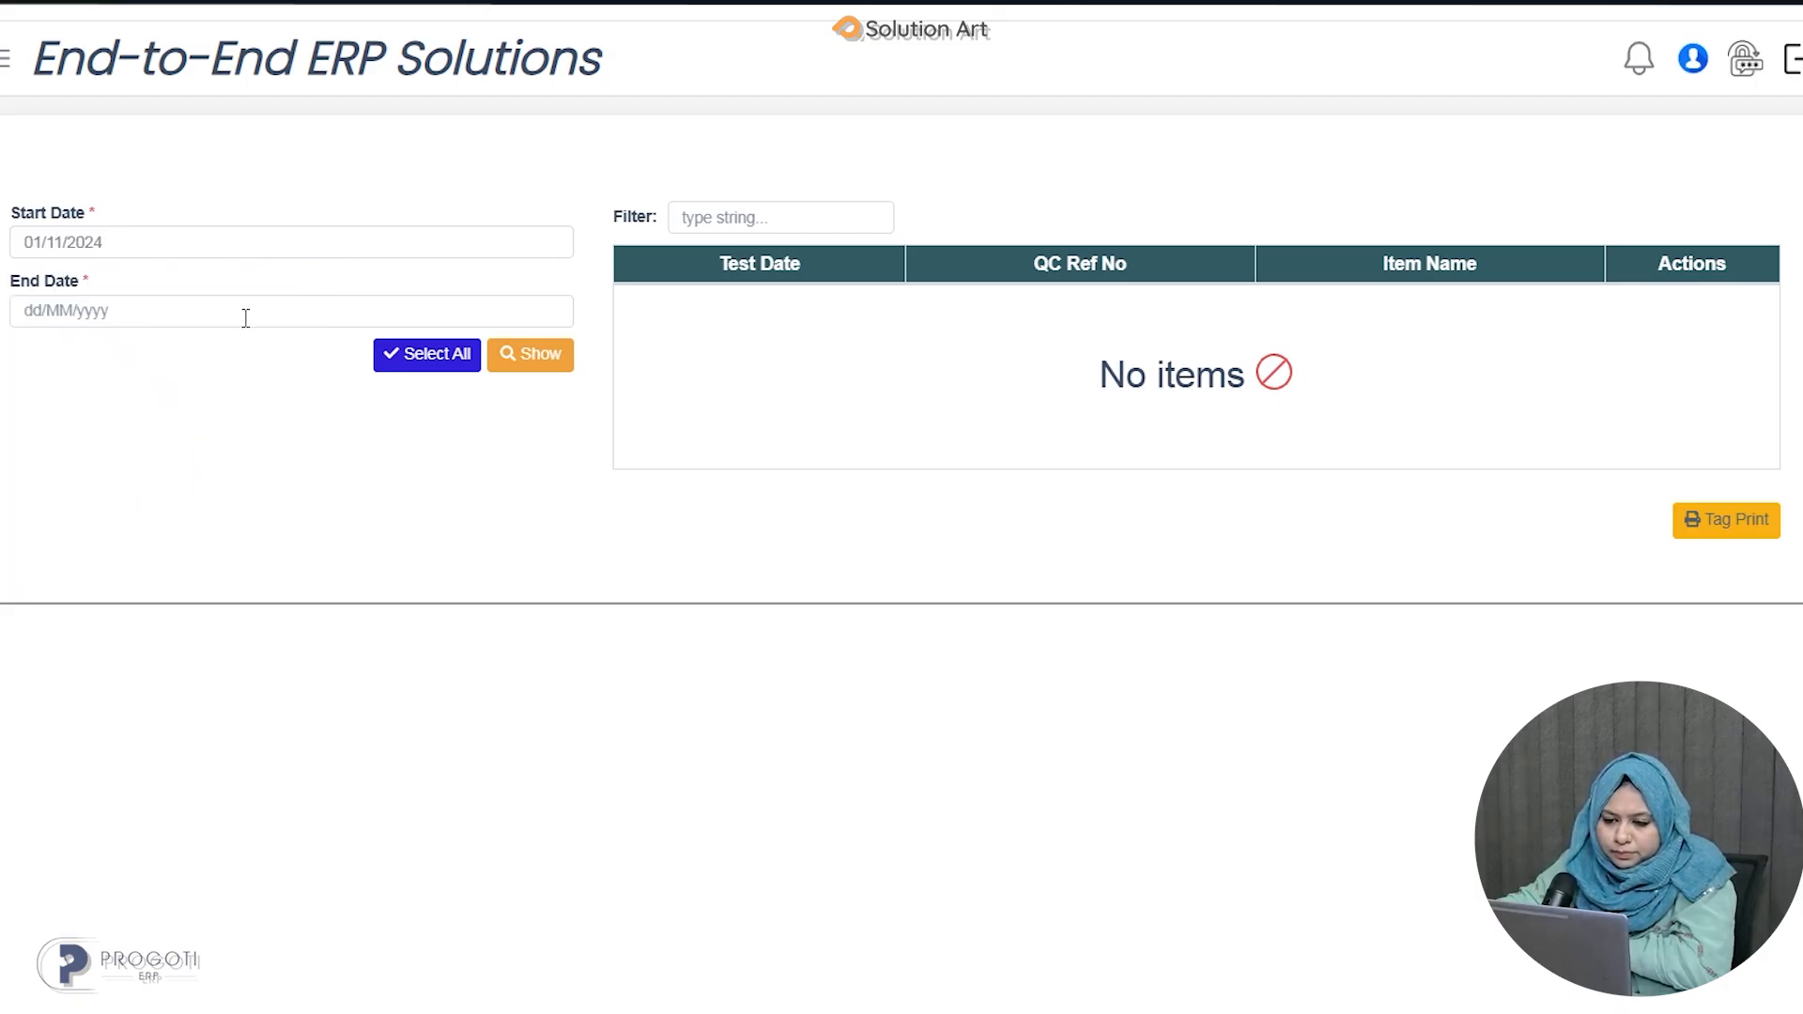
pyautogui.click(252, 314)
pyautogui.click(89, 588)
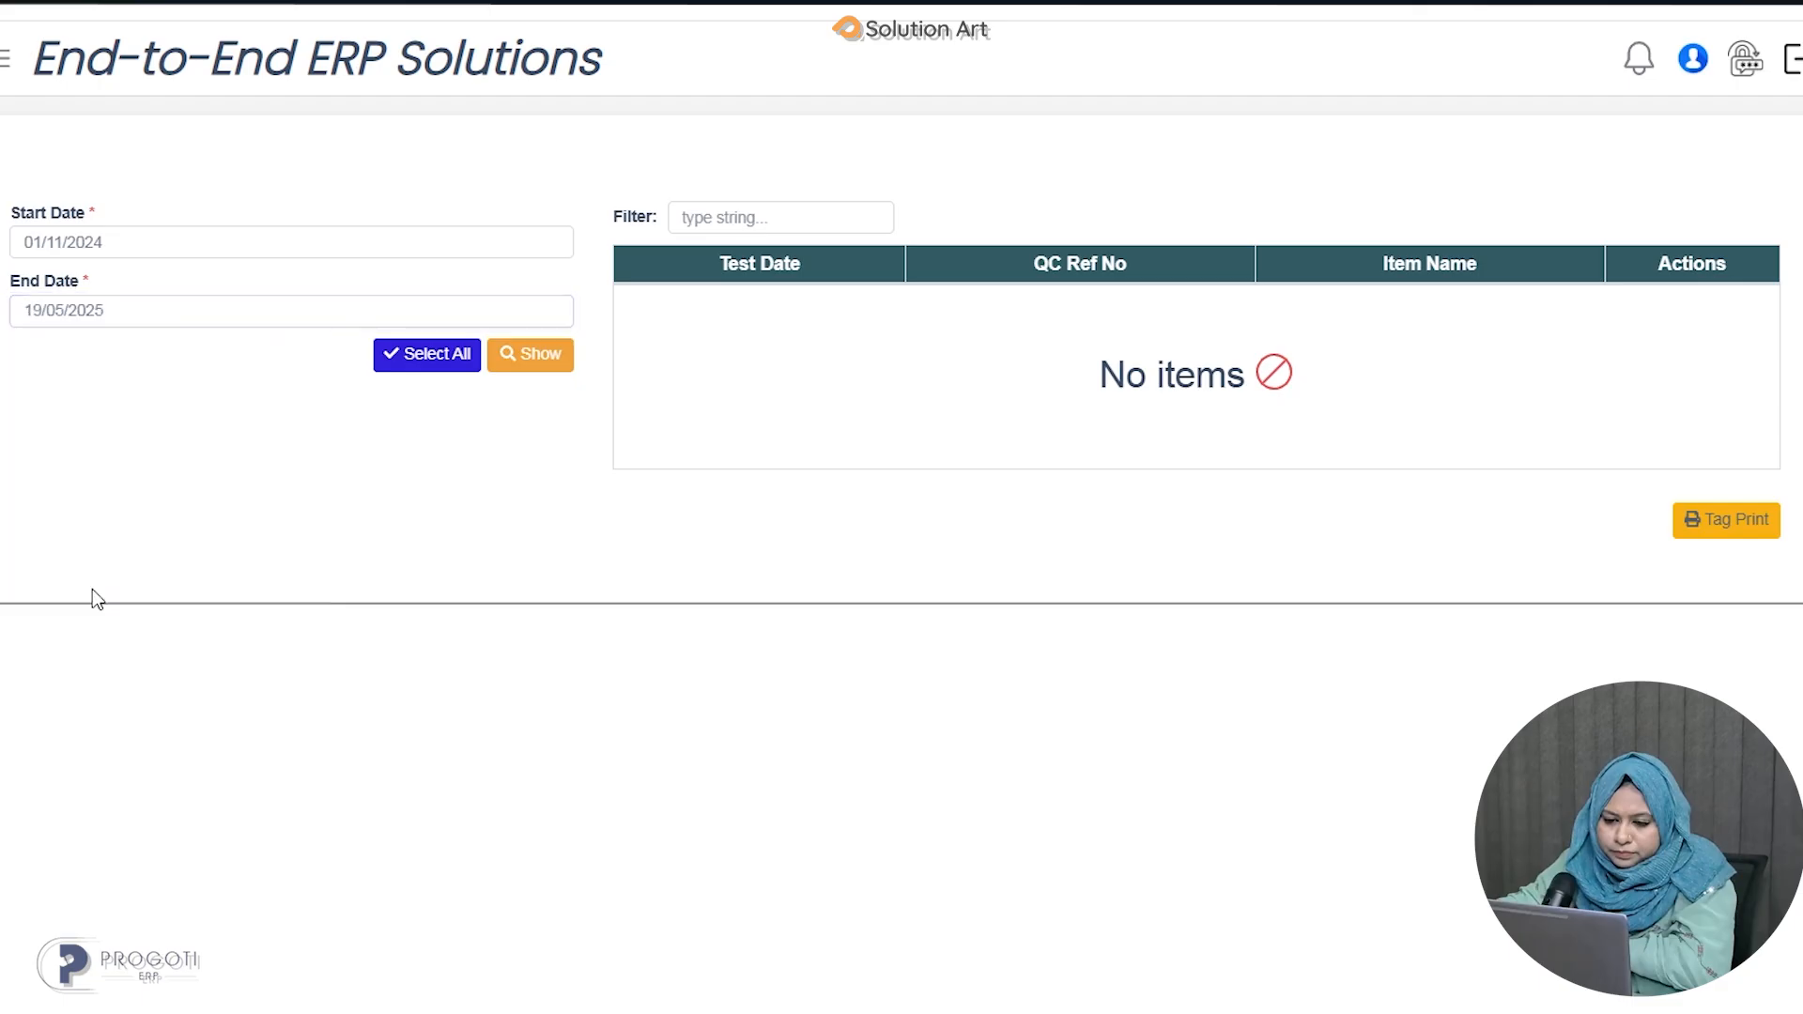
# List the QC tests in the date range, tick Ascorbic Acid (Coated), Corel Calcium and Cloprostenol Sodium, and print their tags.
pyautogui.click(543, 367)
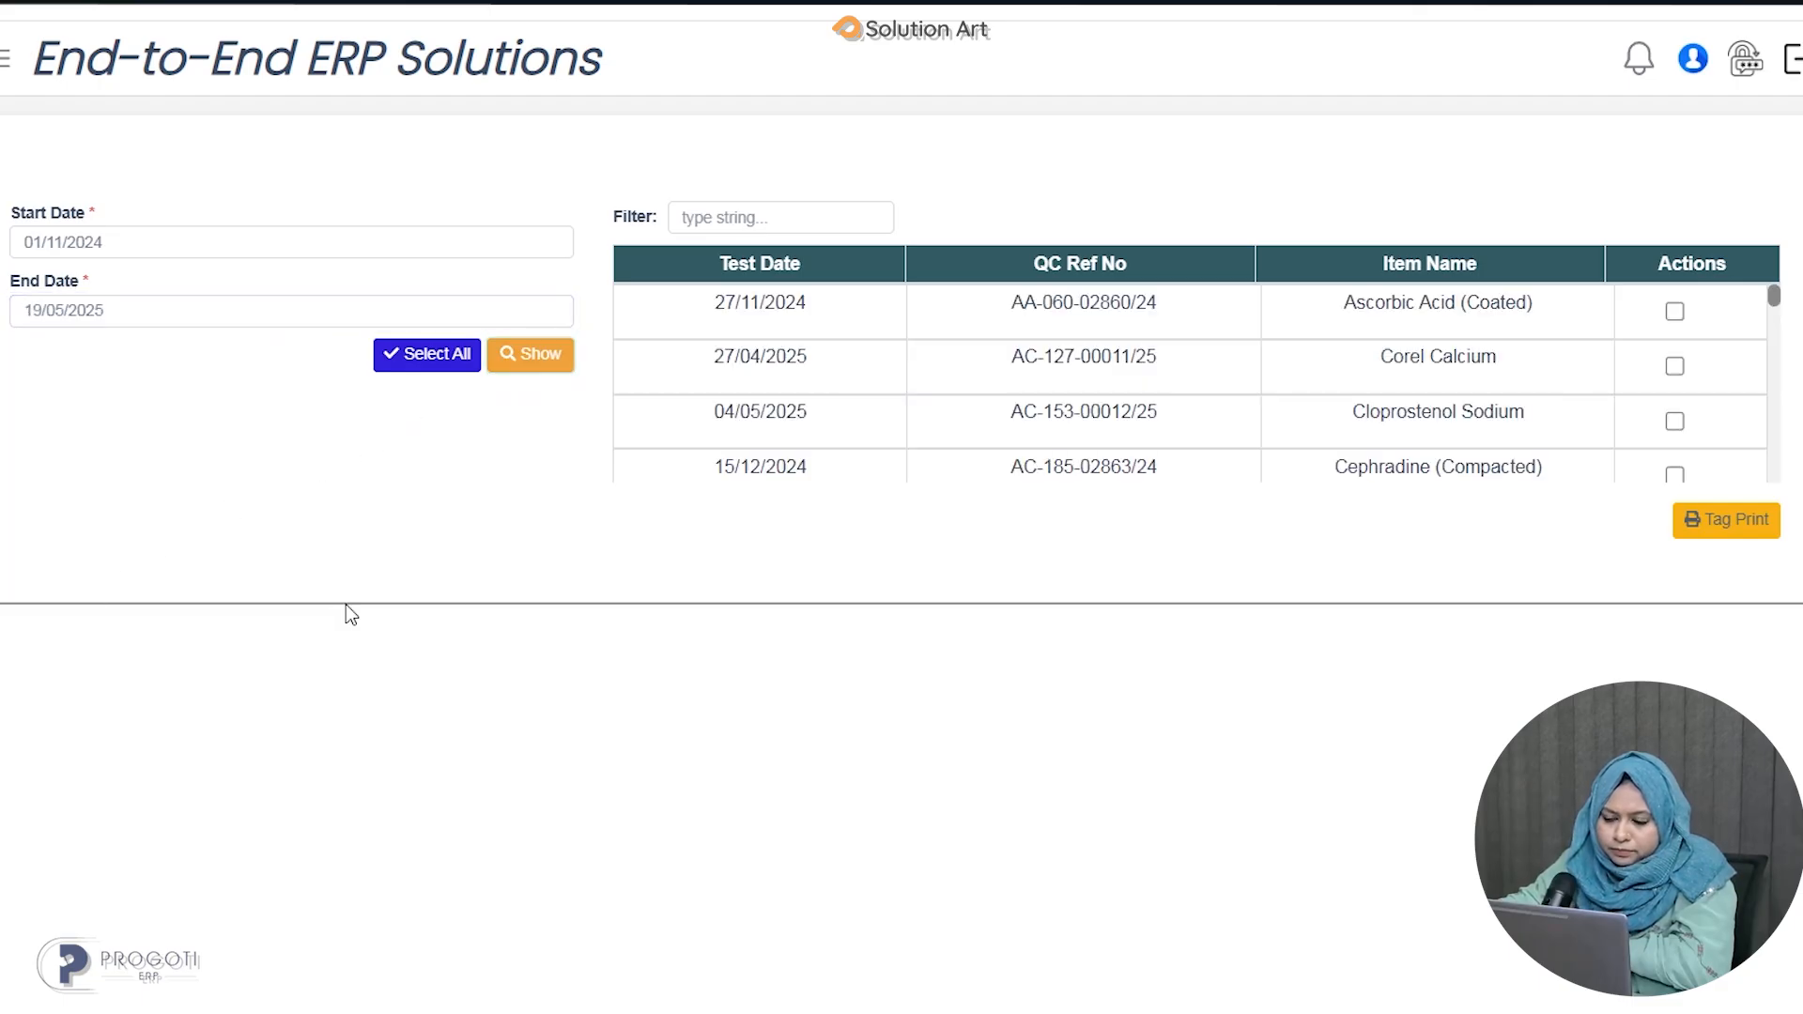
pyautogui.click(1677, 312)
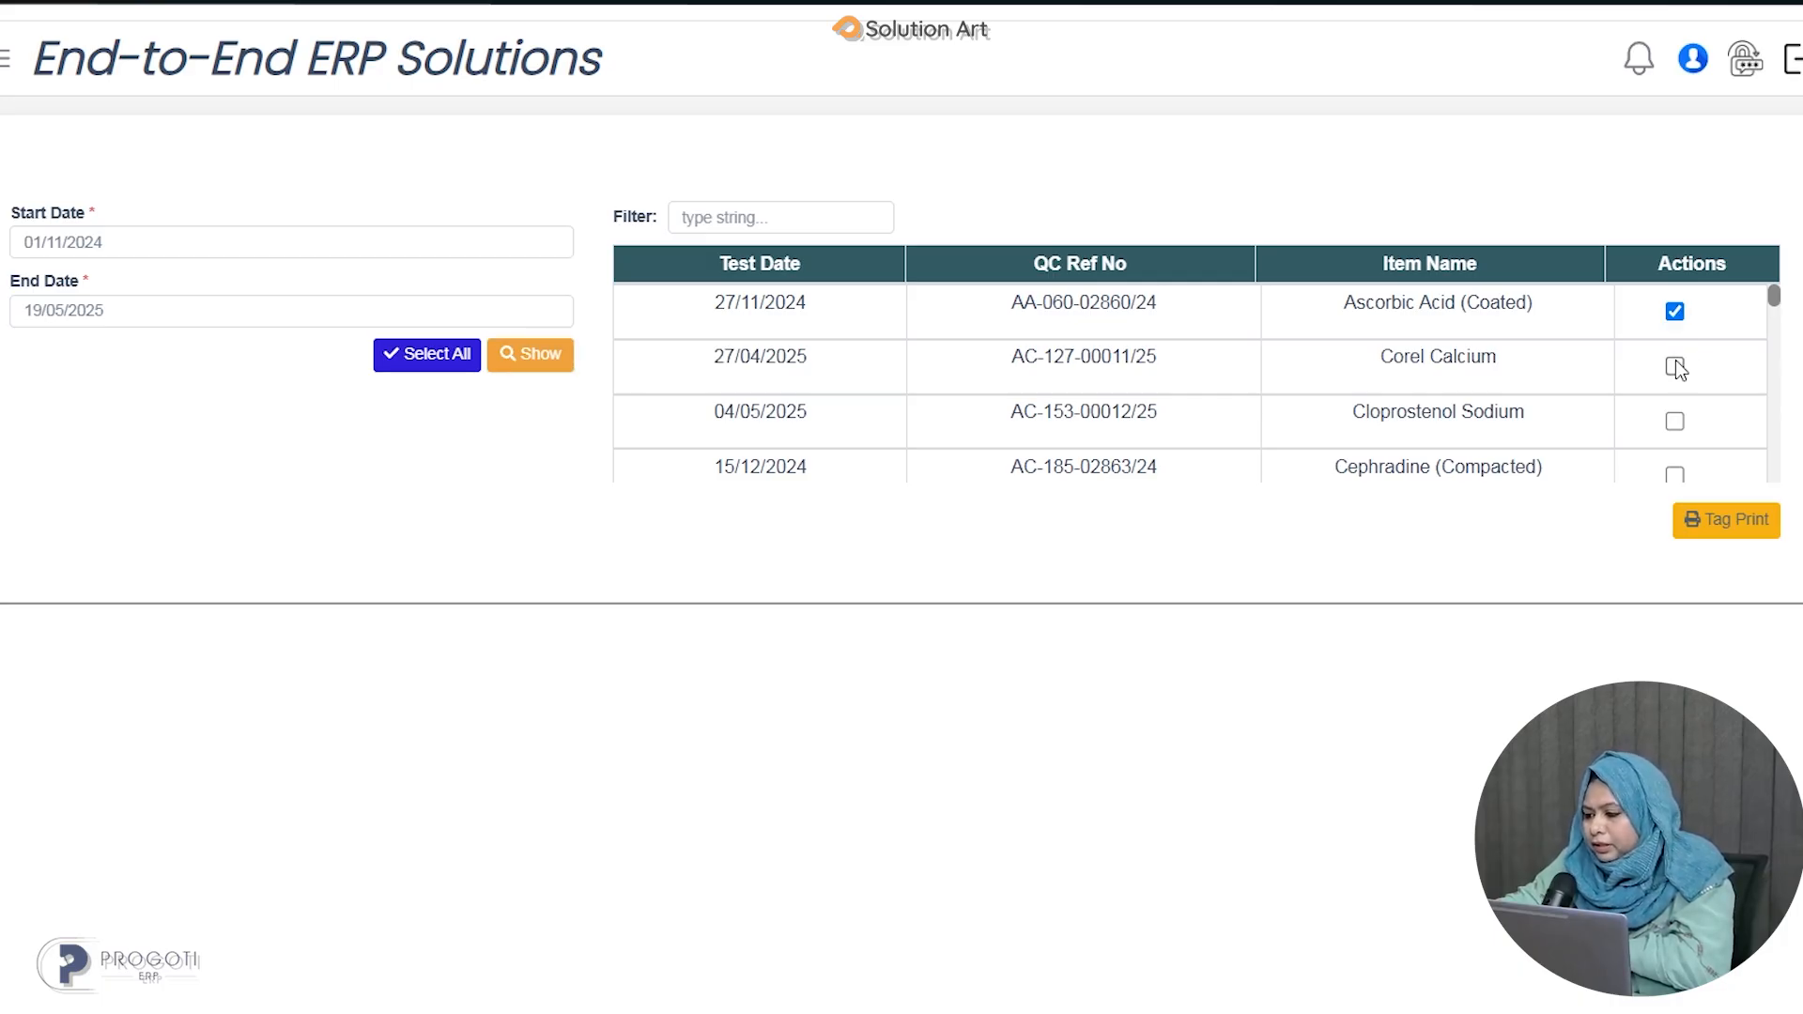
pyautogui.click(1675, 422)
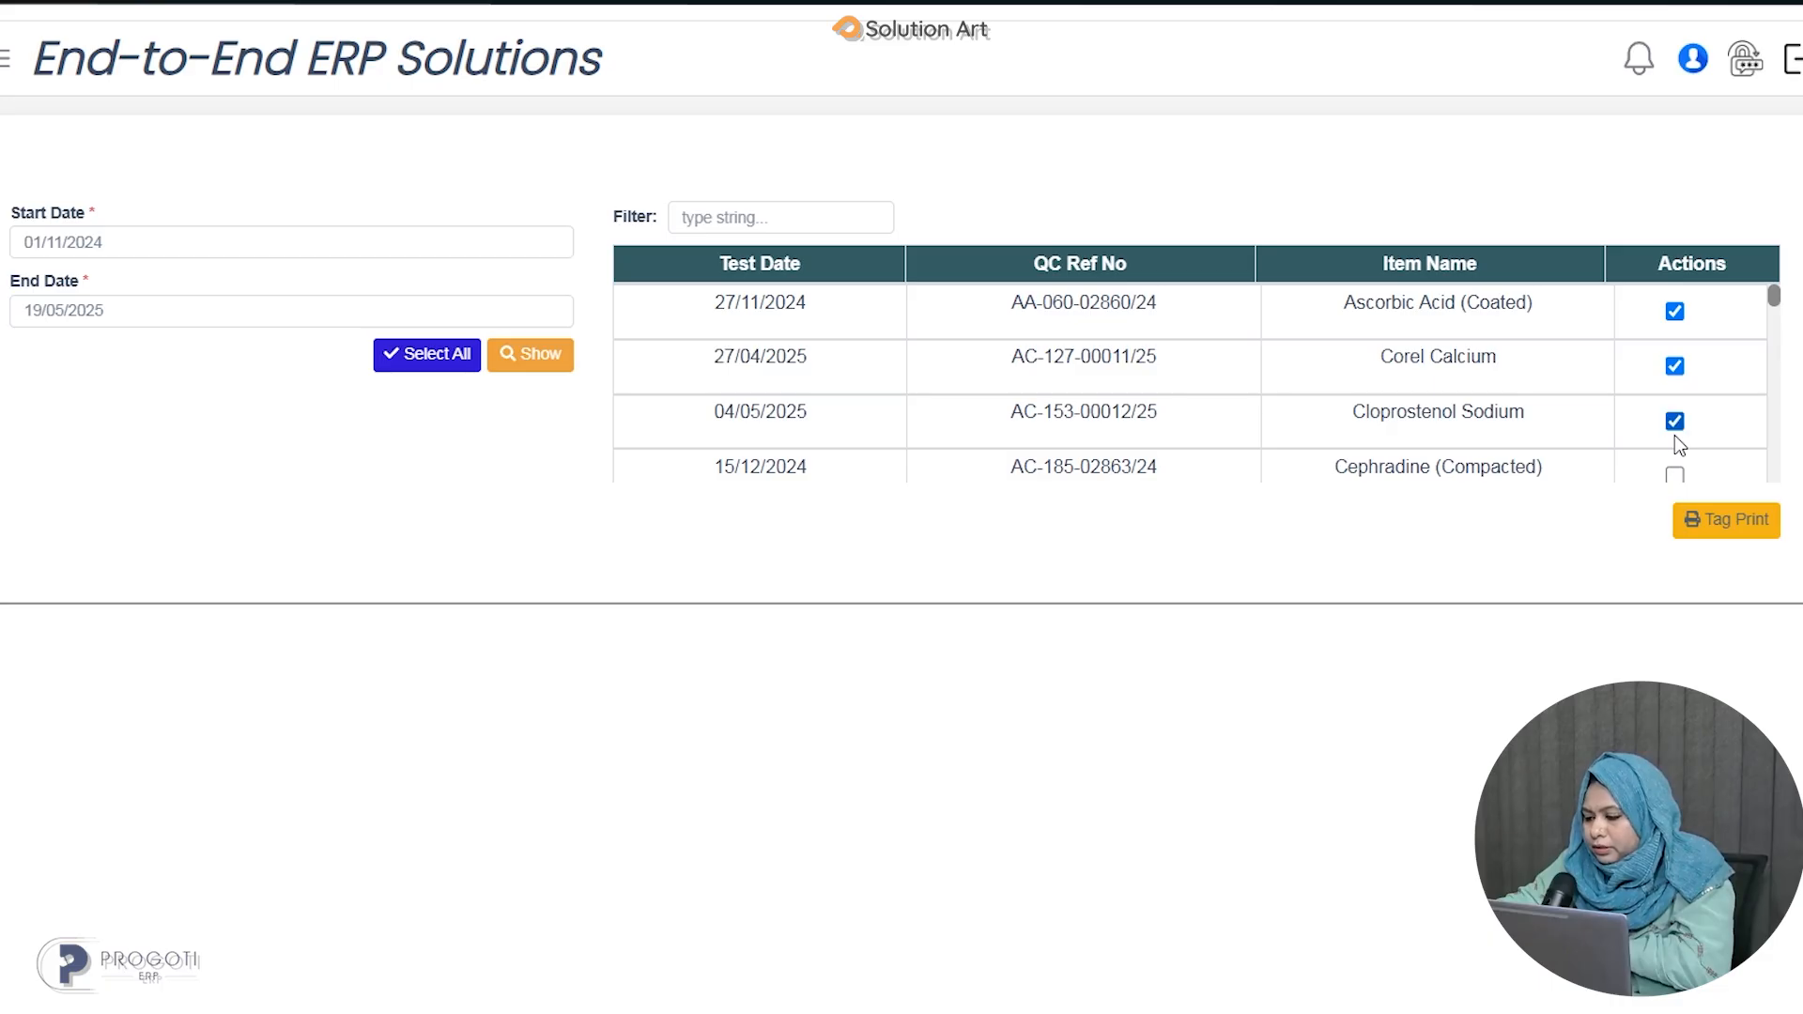
pyautogui.click(1727, 522)
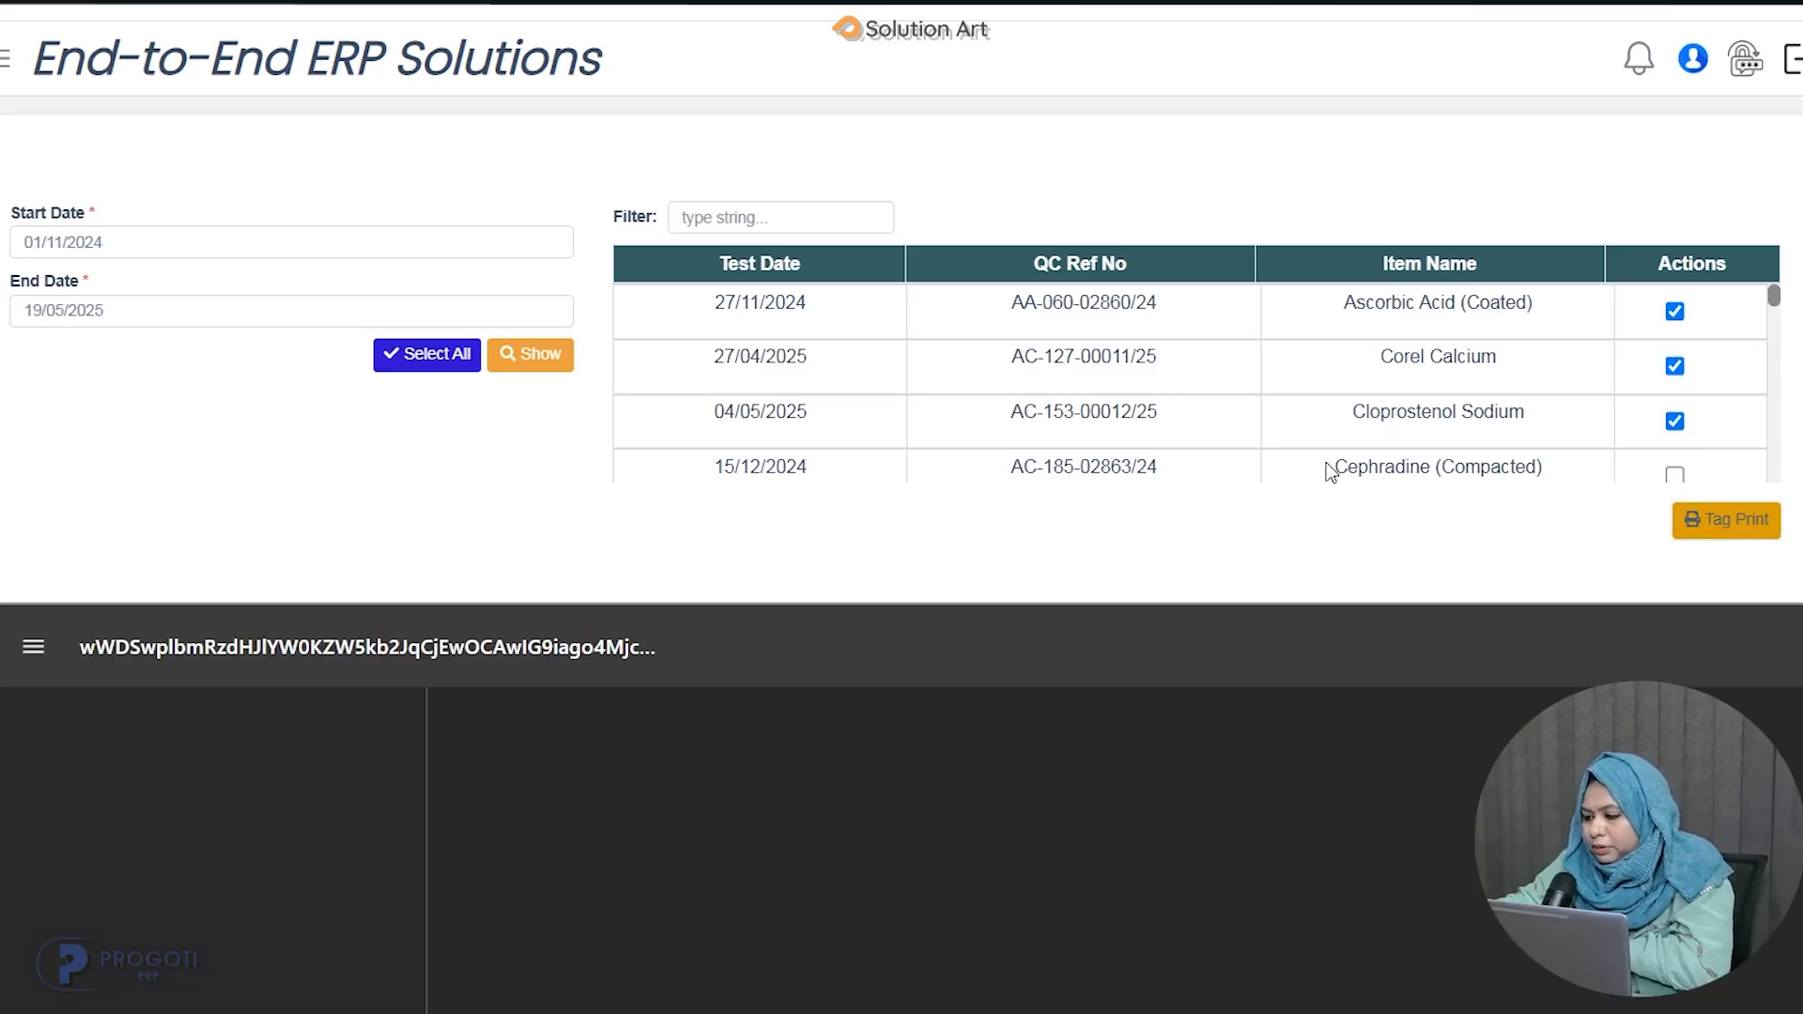
pyautogui.scroll(-2, 1326, 545)
pyautogui.scroll(-10, 1330, 564)
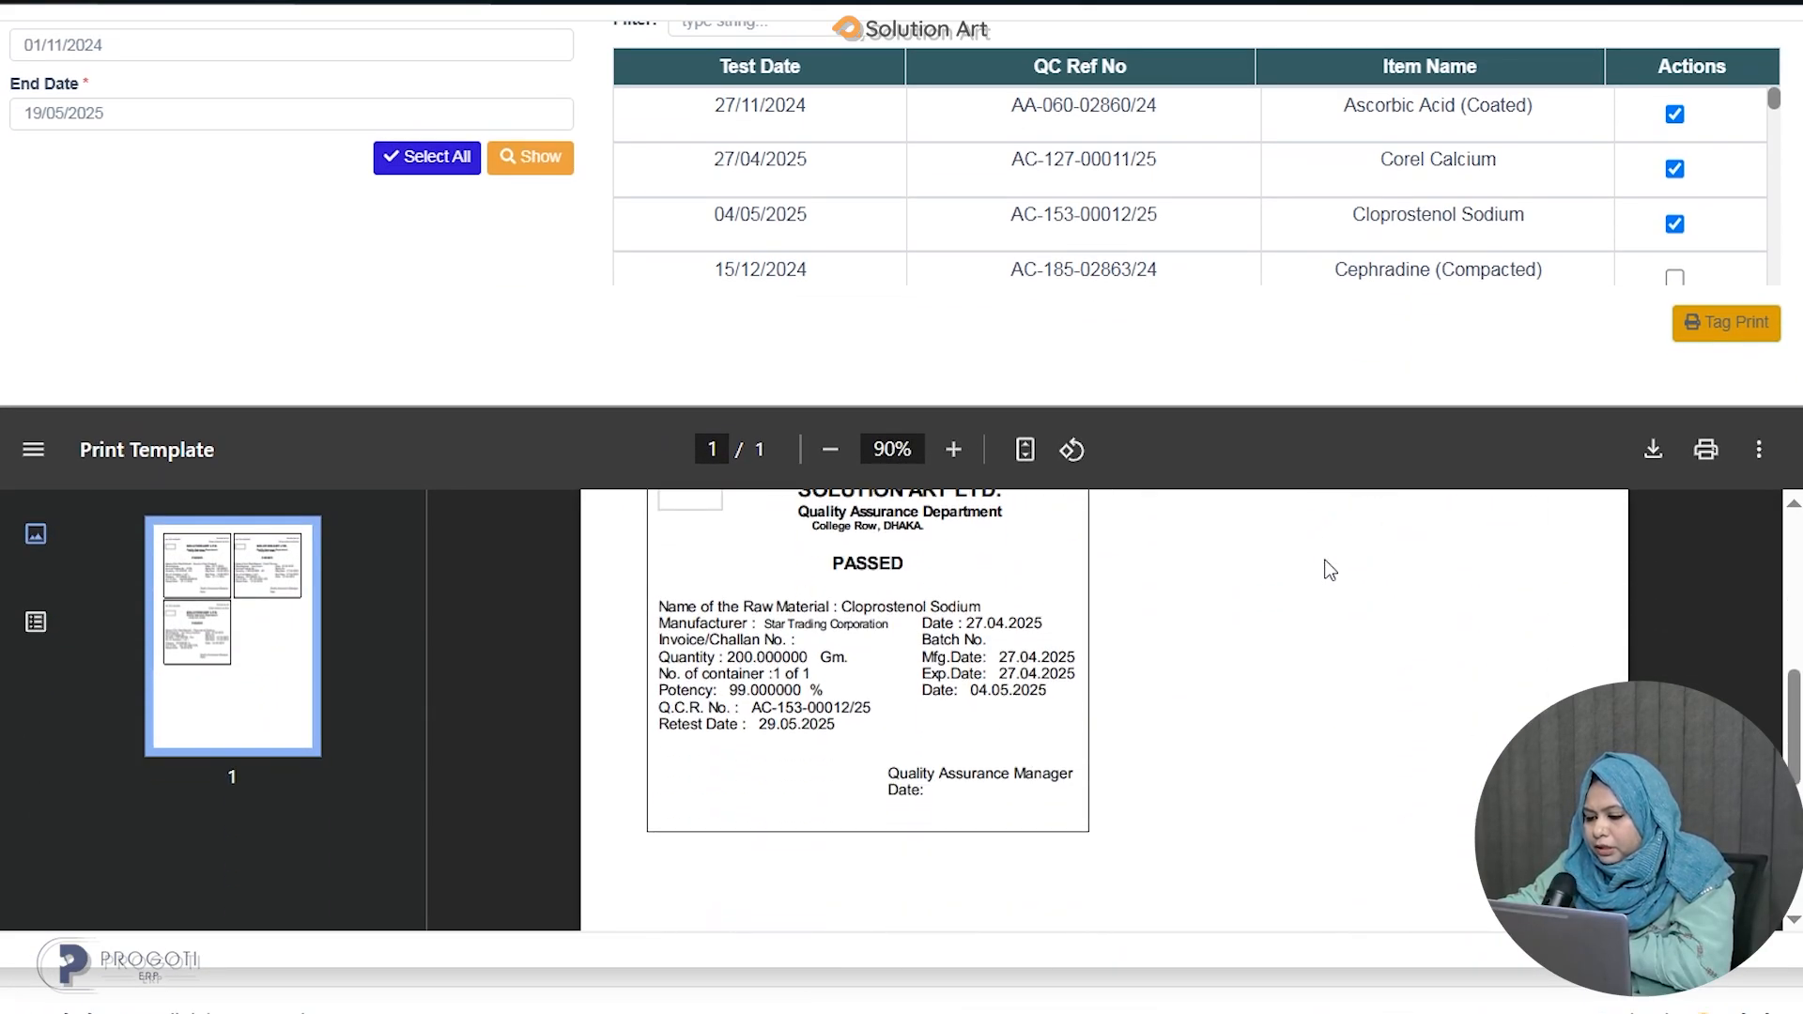
pyautogui.scroll(6, 1323, 655)
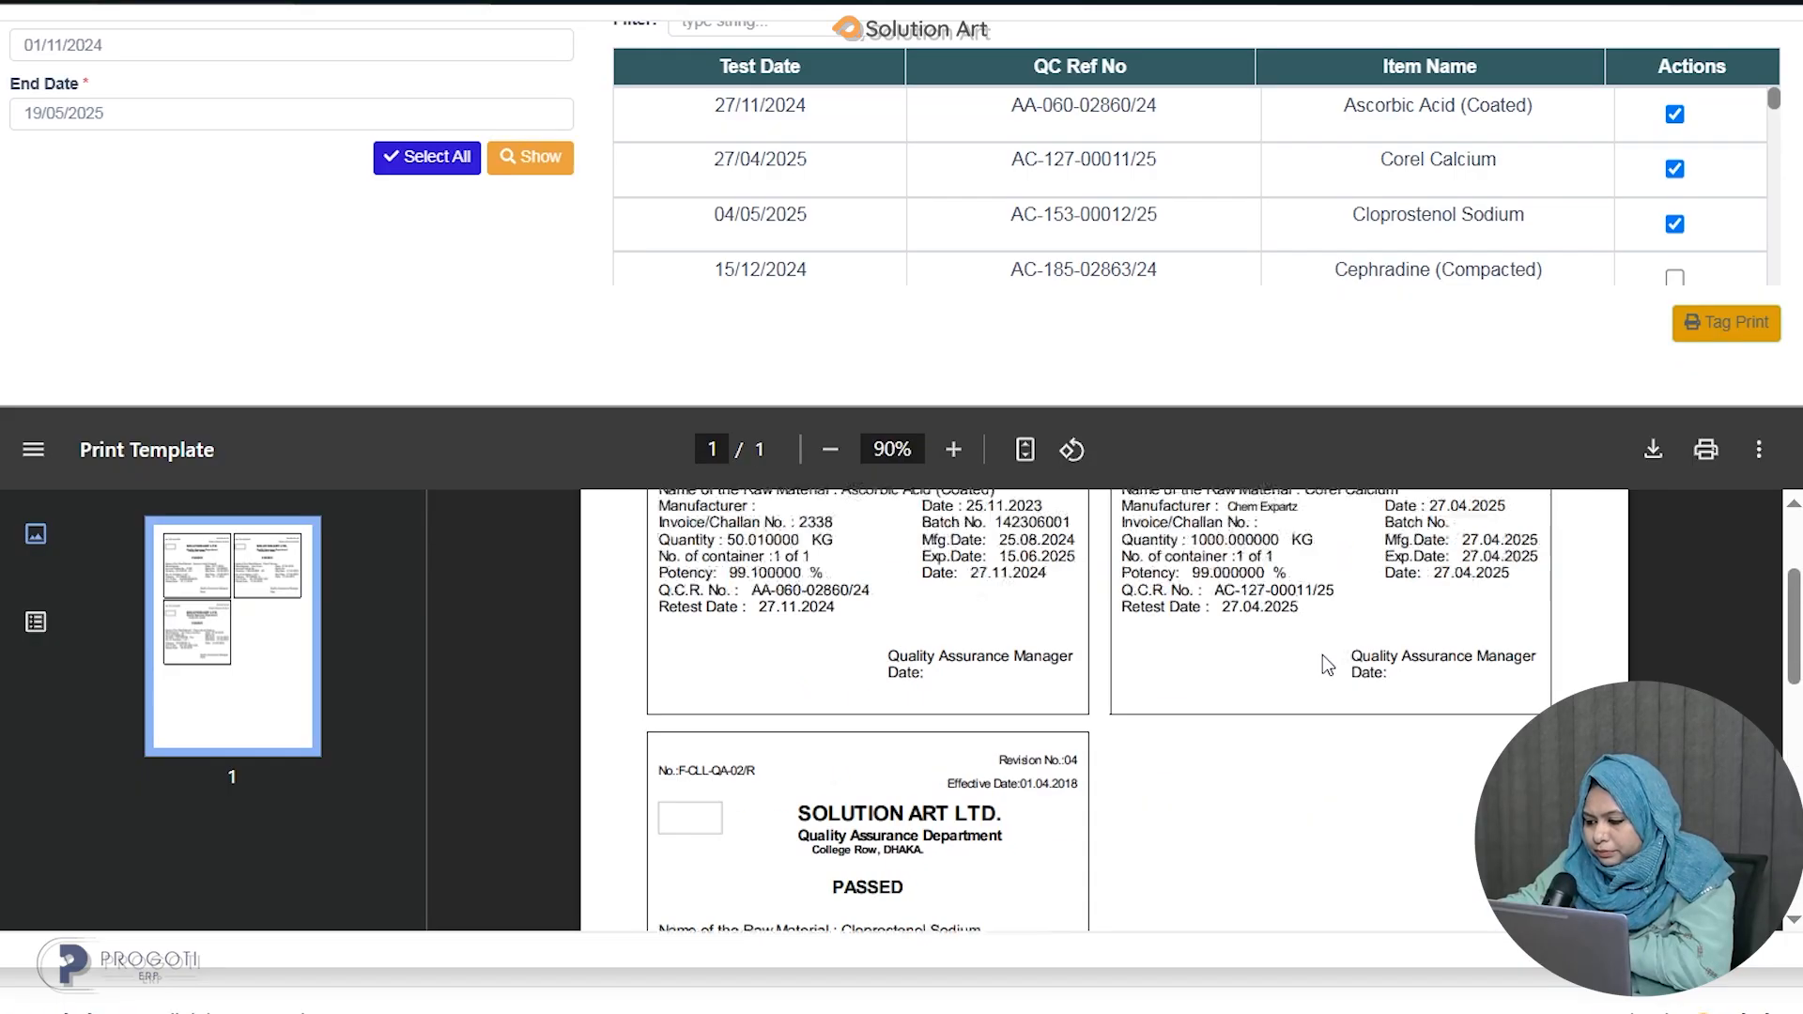
pyautogui.scroll(2, 1330, 665)
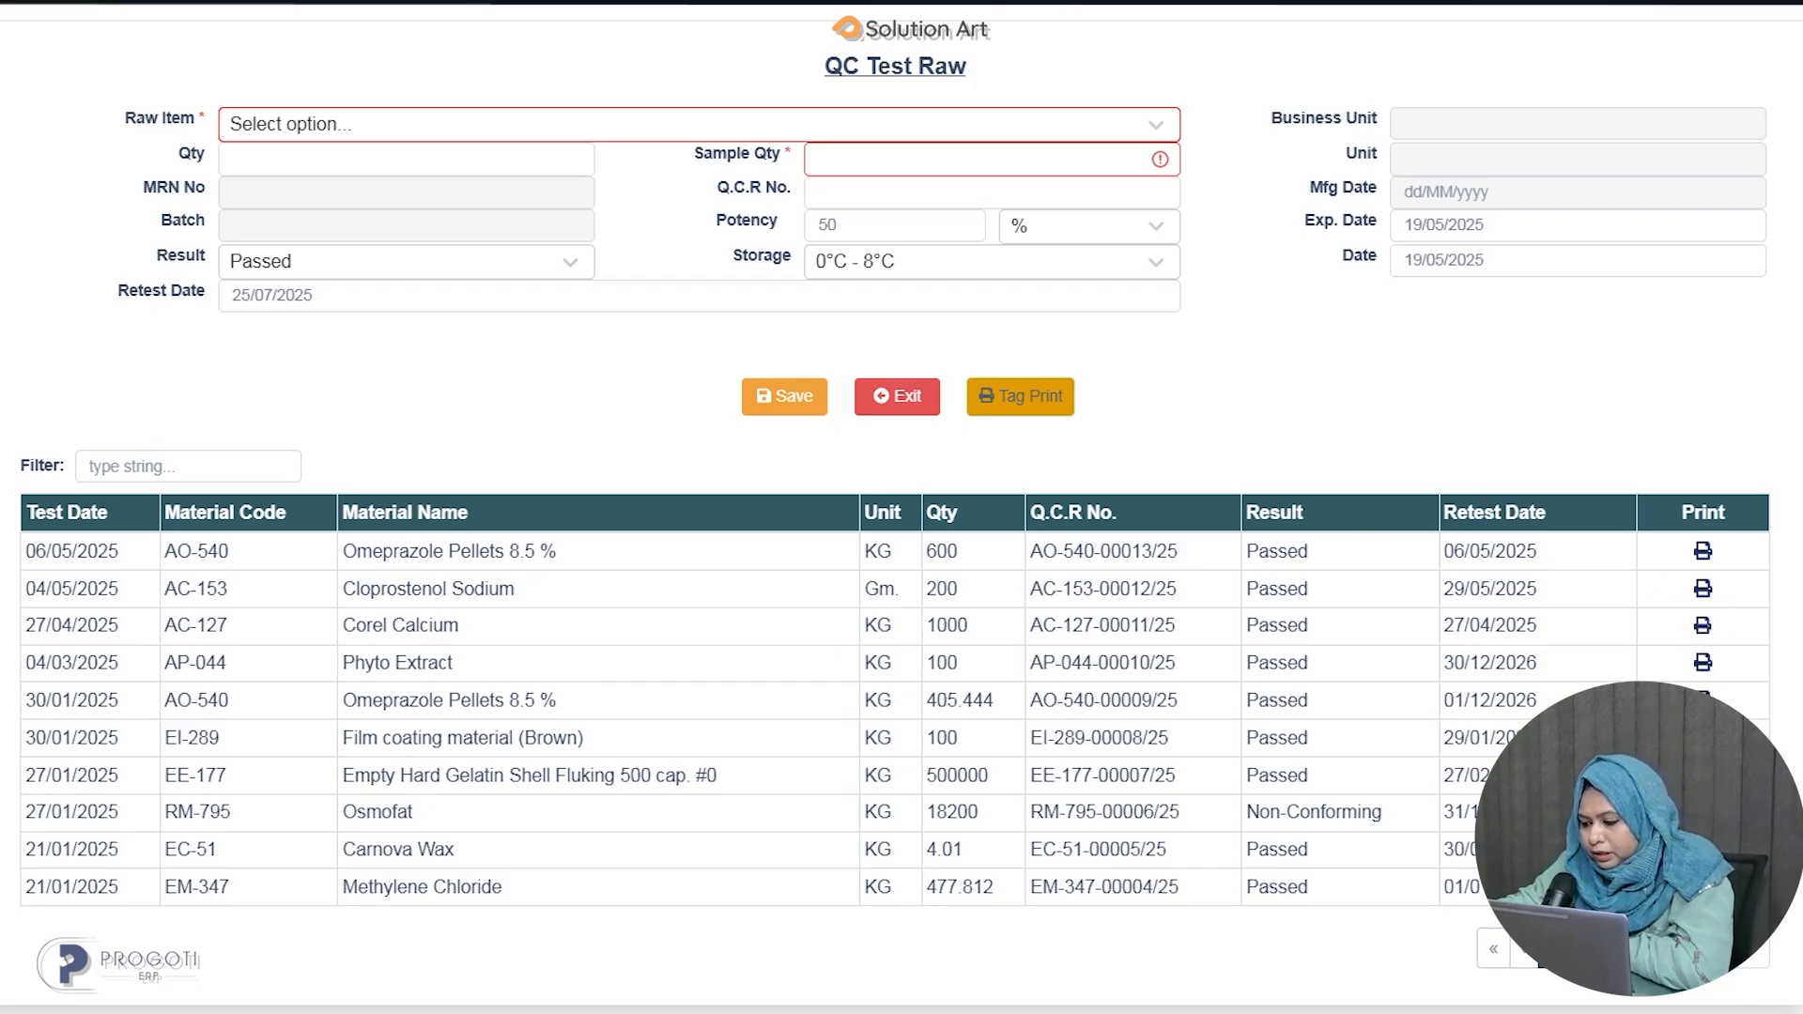
# Open the QC Test (Pack) form from the module menu.
pyautogui.scroll(-1, 902, 526)
pyautogui.scroll(2, 902, 526)
pyautogui.scroll(-1, 901, 526)
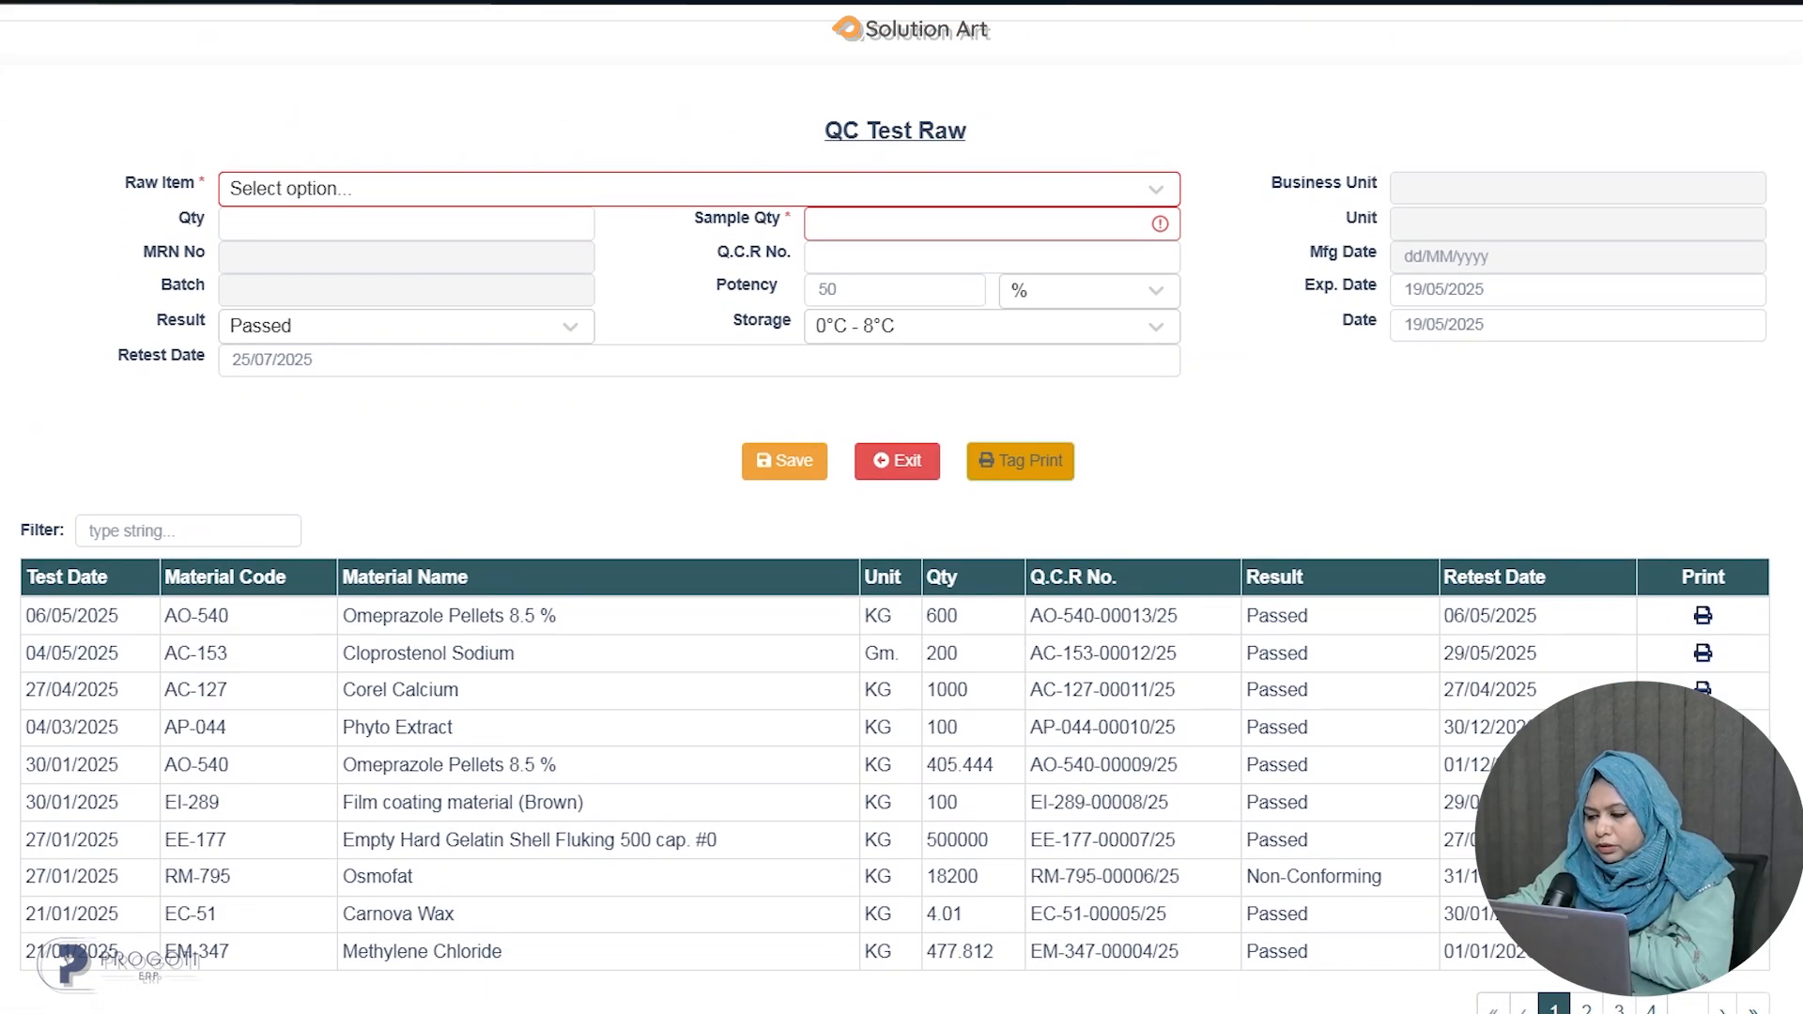
pyautogui.scroll(4, 1694, 408)
pyautogui.click(1351, 214)
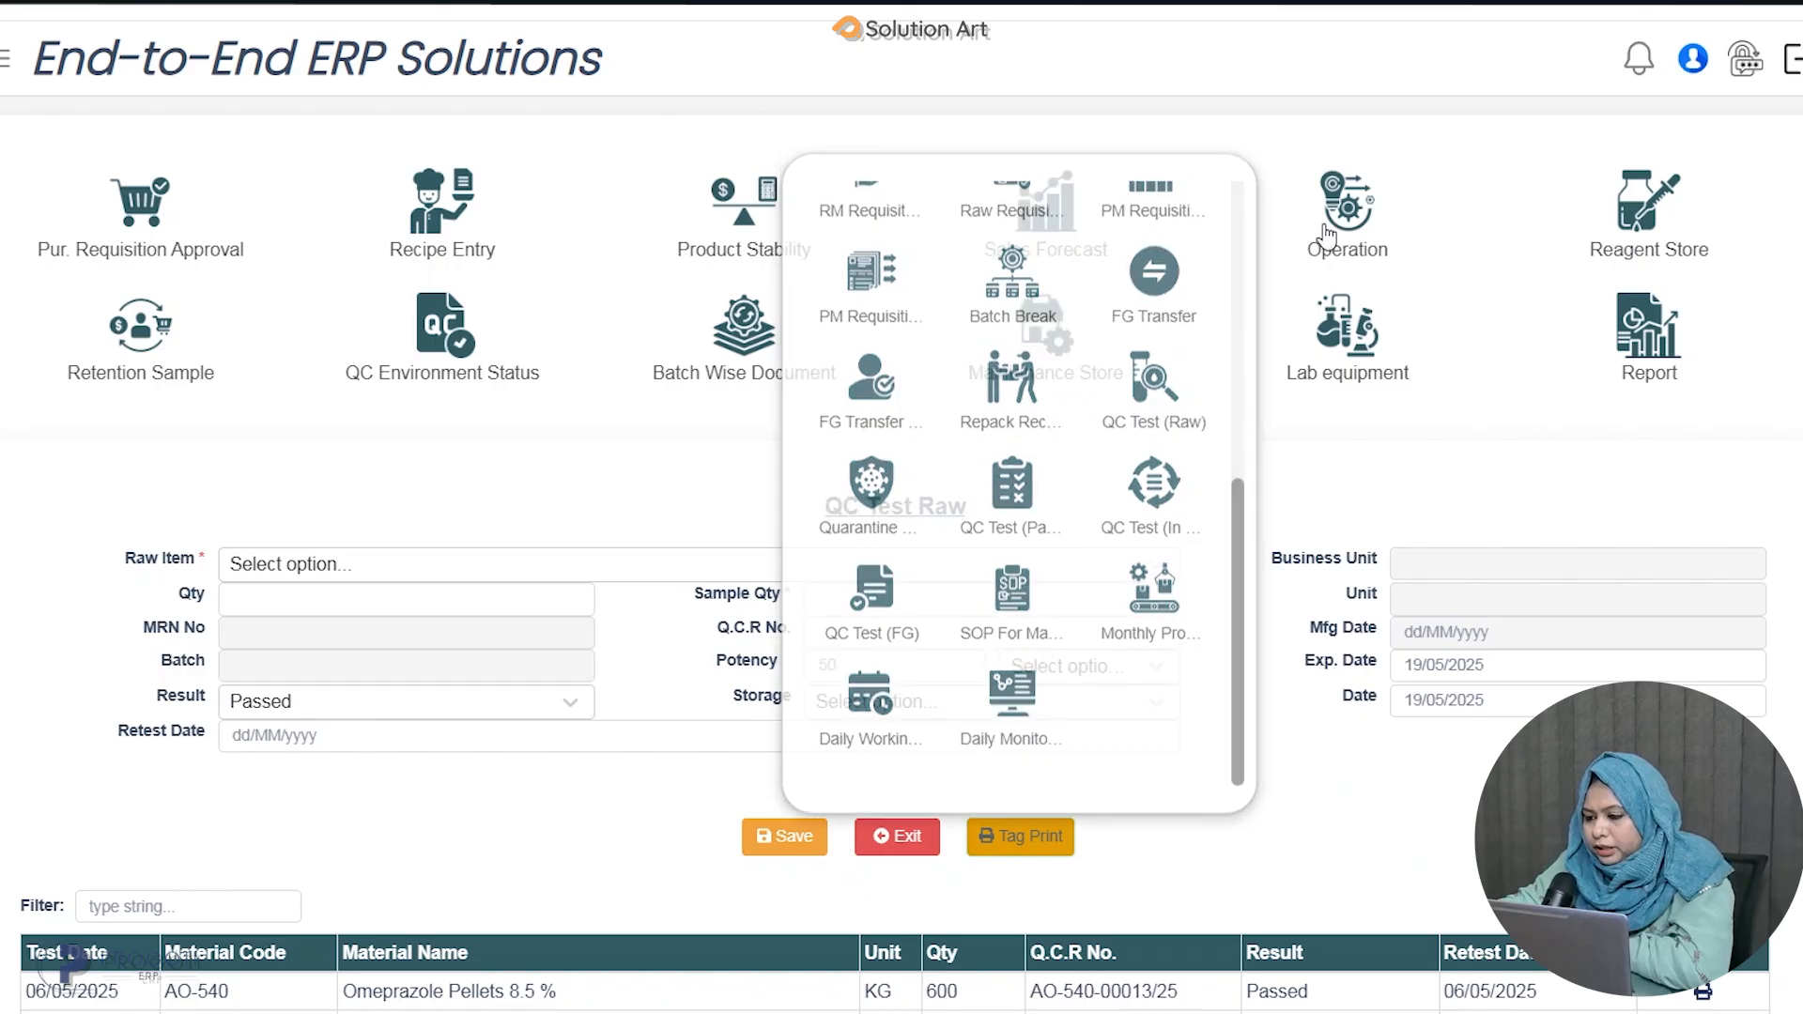
pyautogui.click(1009, 531)
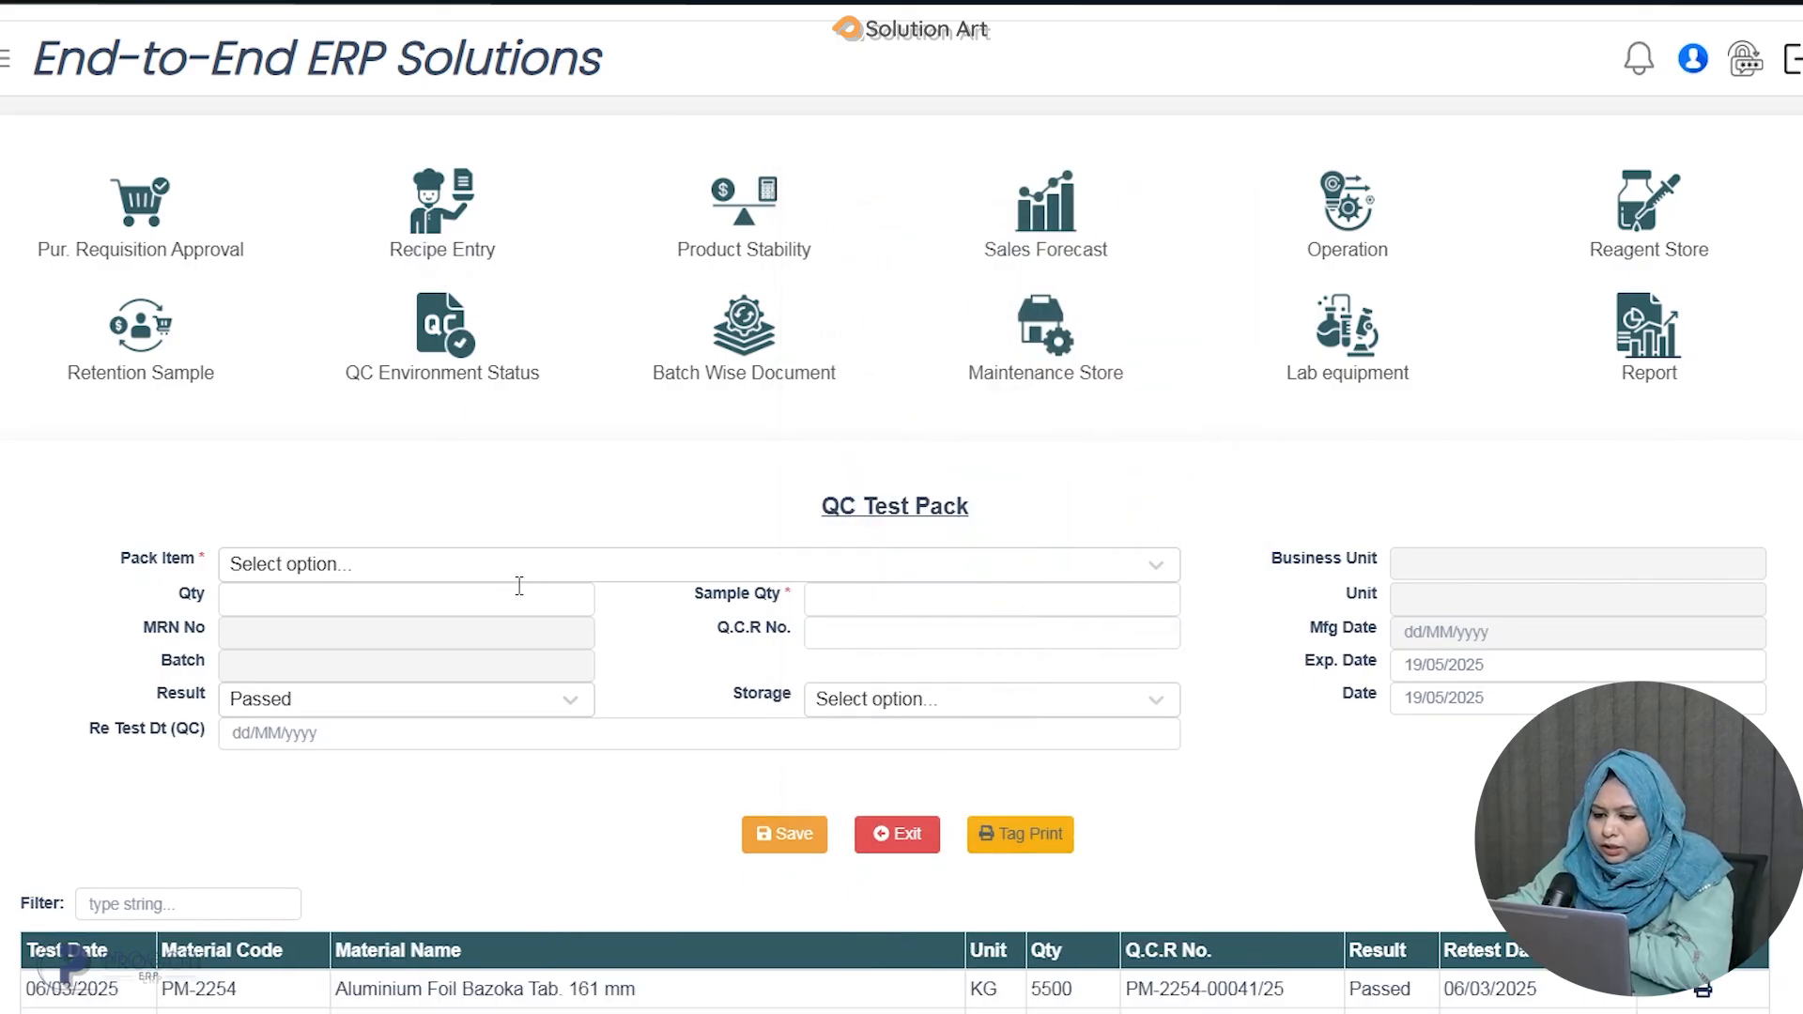
# Choose pack item PM-499 - Catch cover Robust Tab. and set the sample quantity to 5.
pyautogui.click(572, 562)
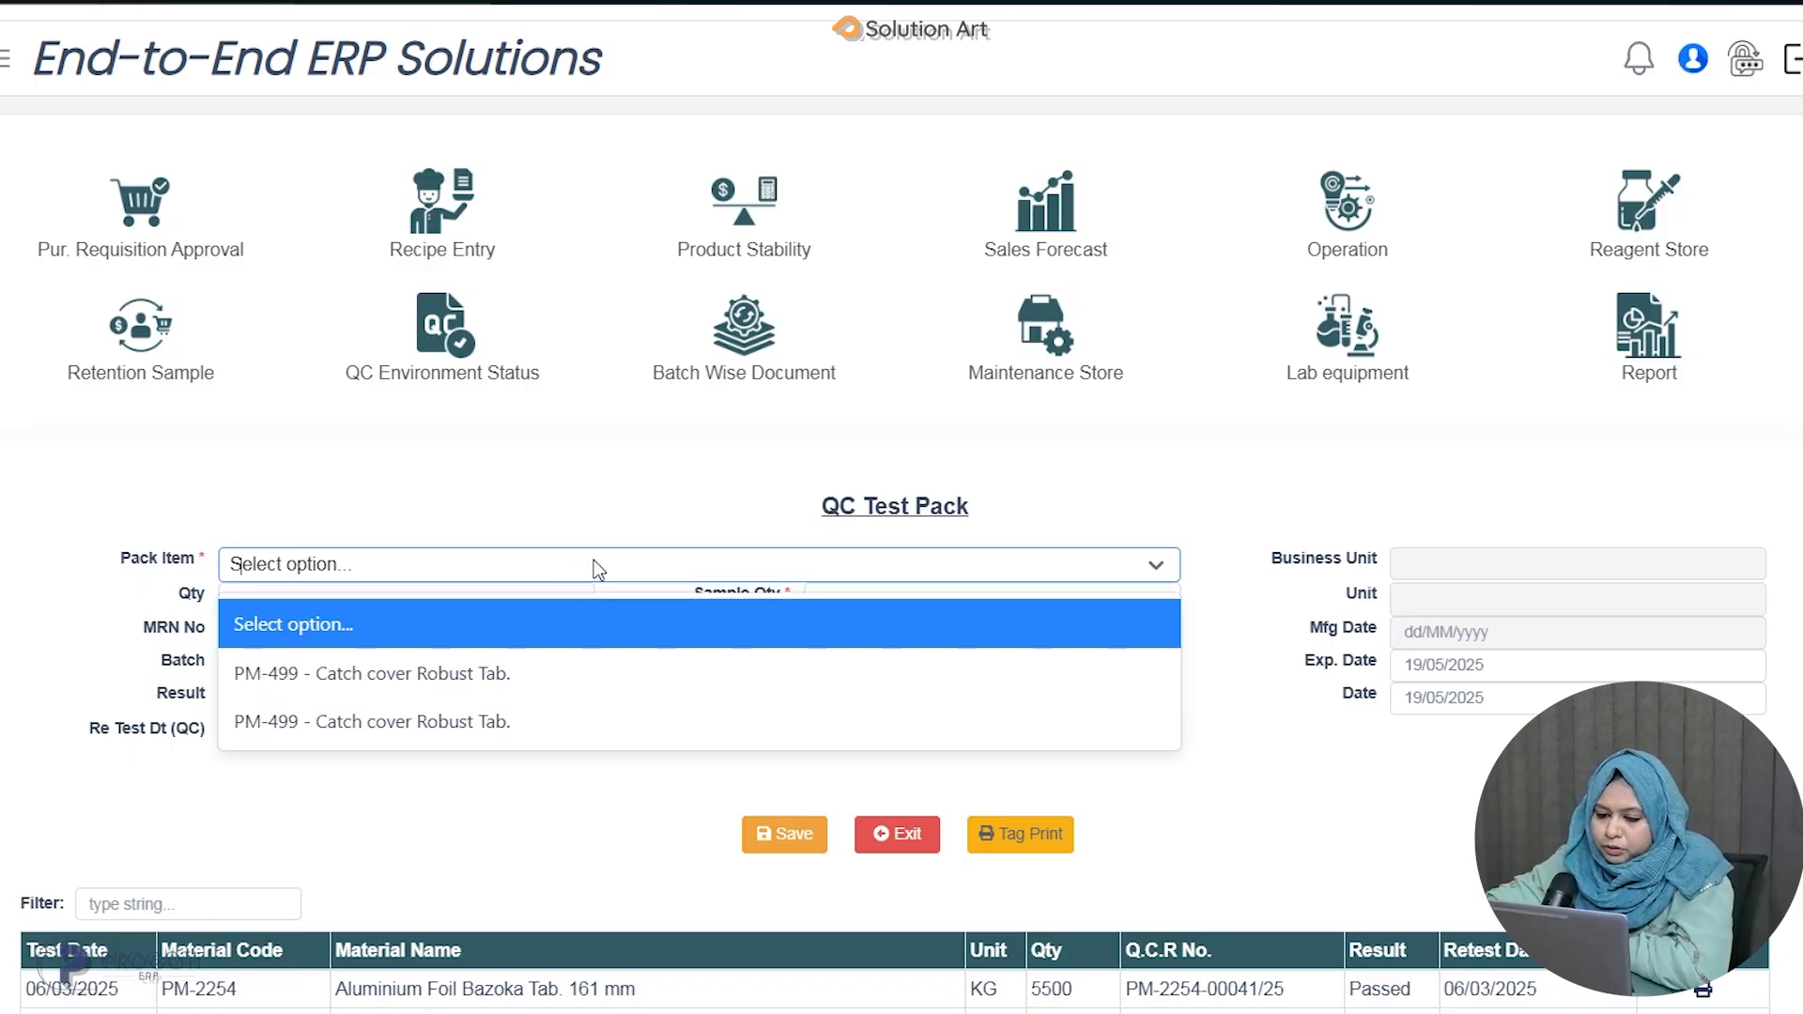
pyautogui.click(467, 674)
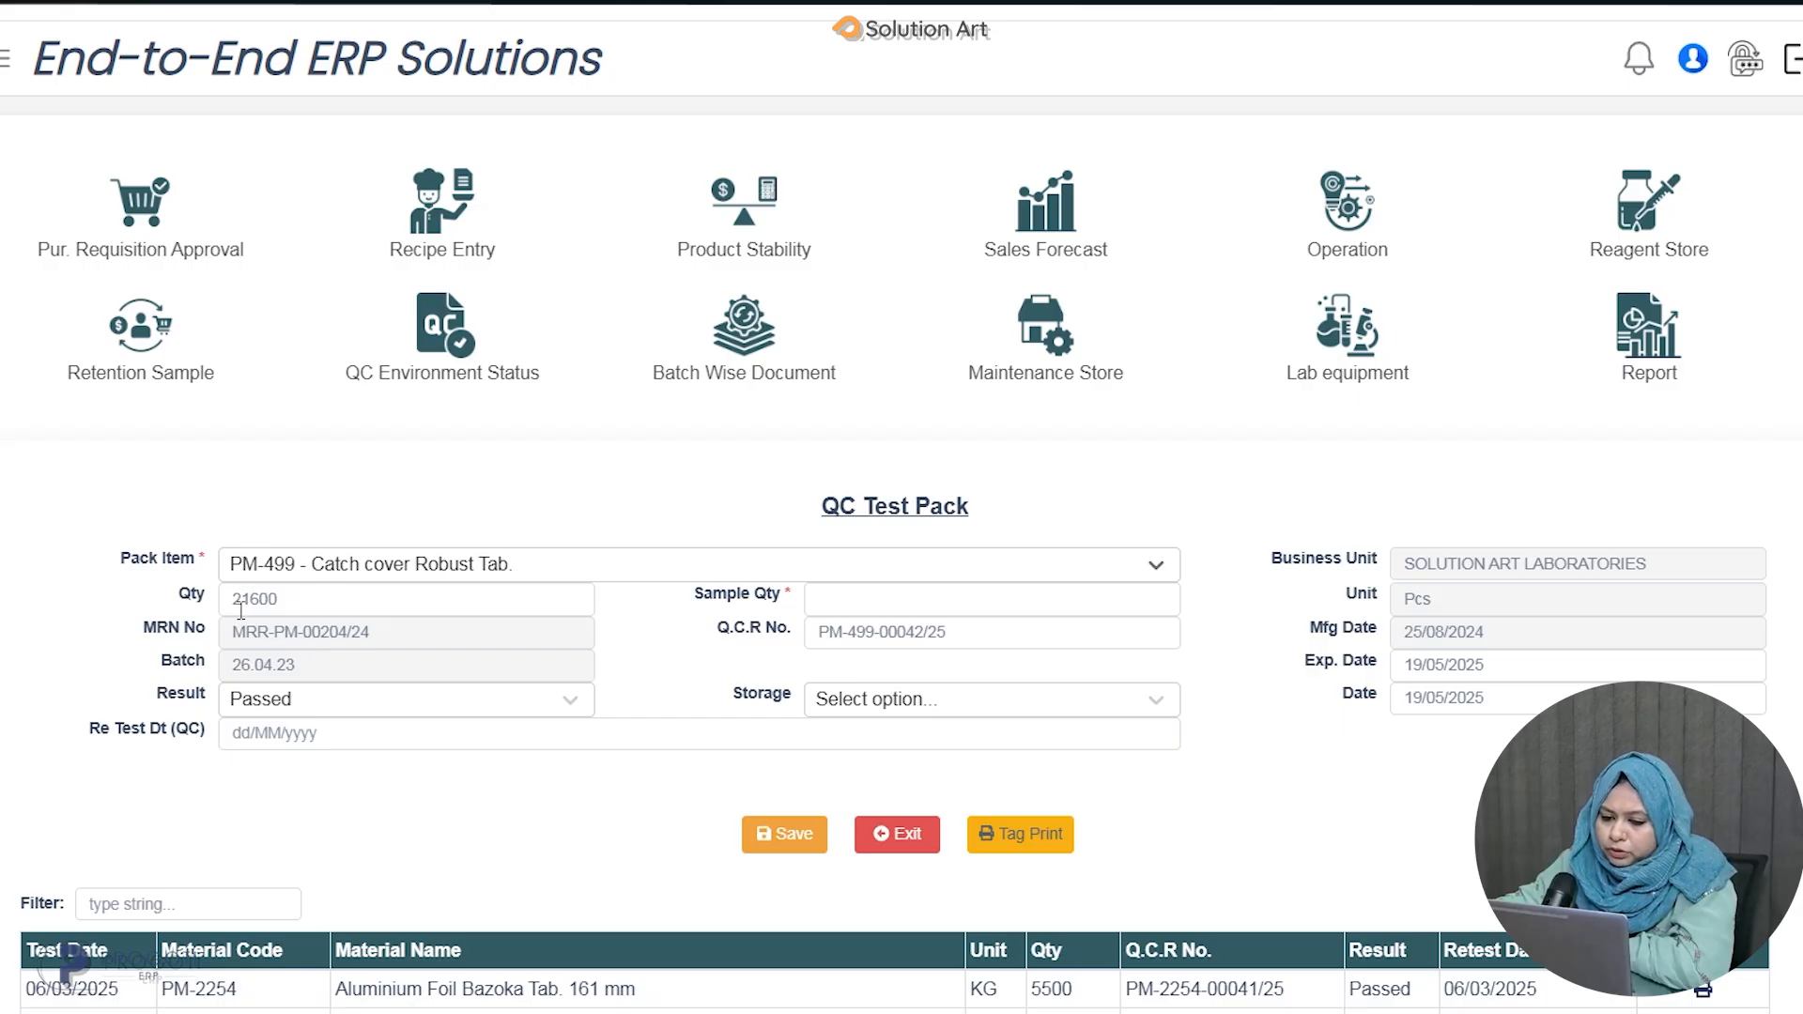
pyautogui.click(907, 600)
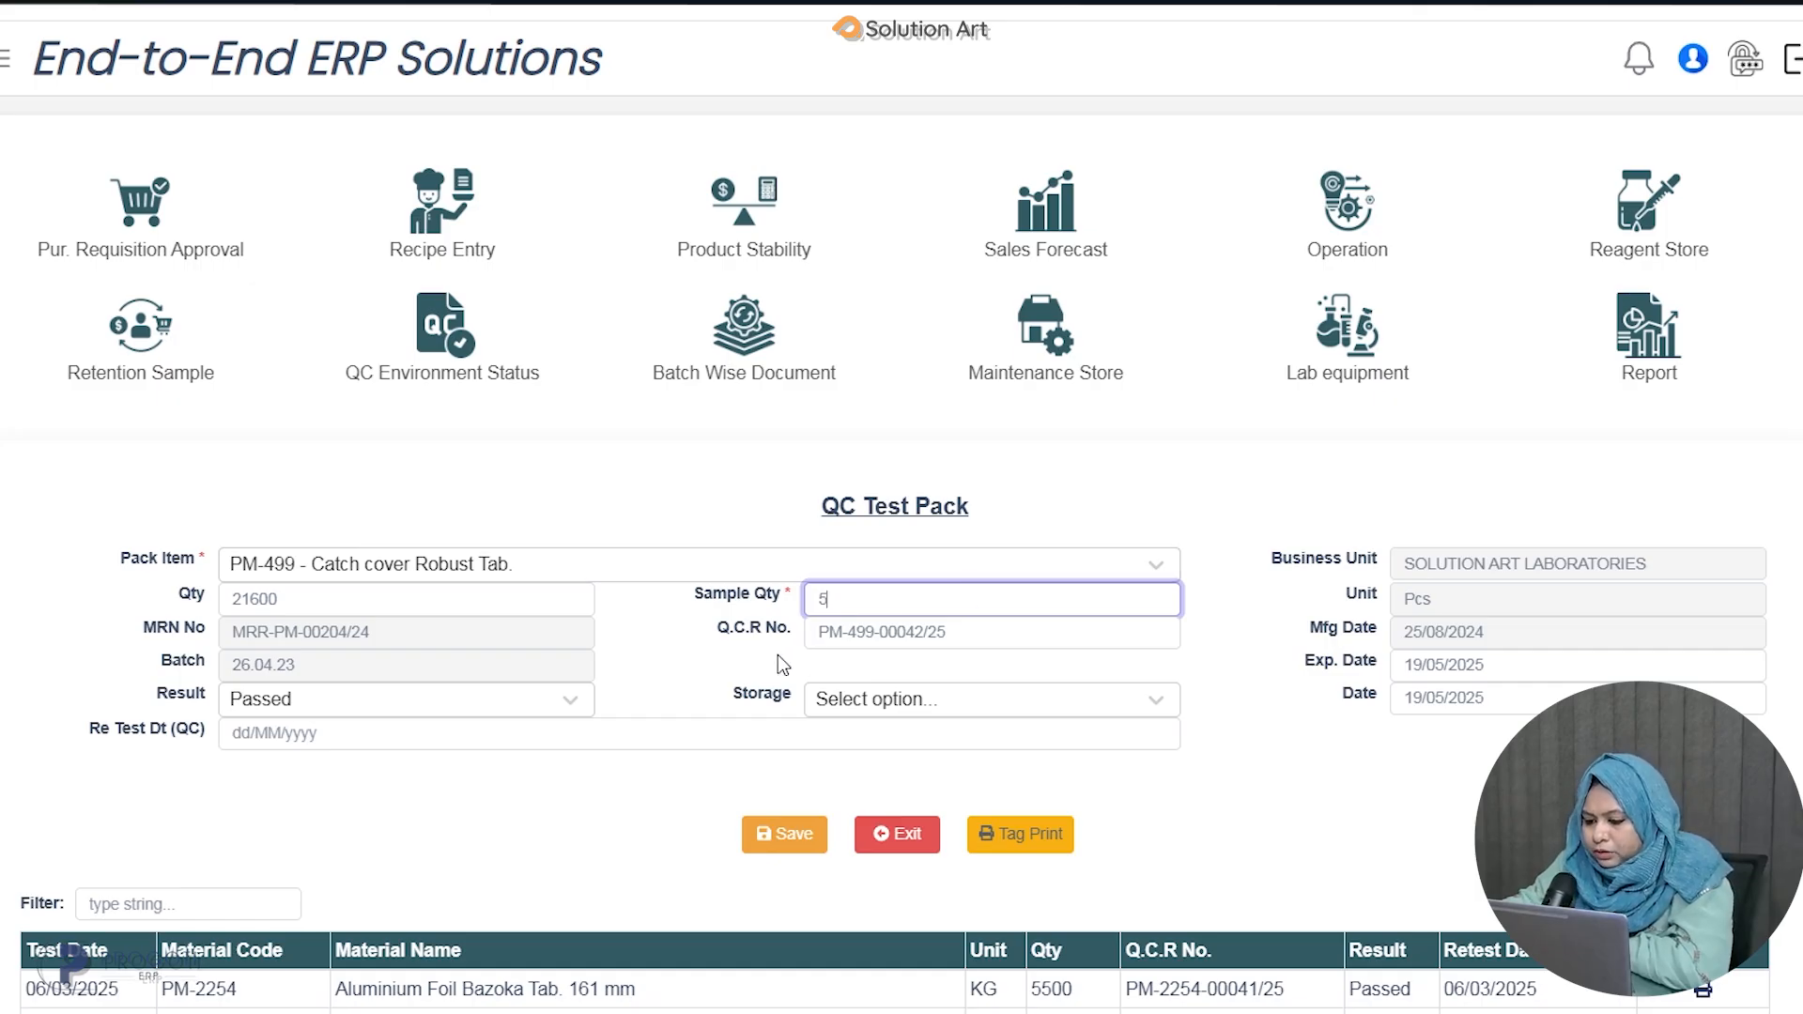
pyautogui.click(683, 657)
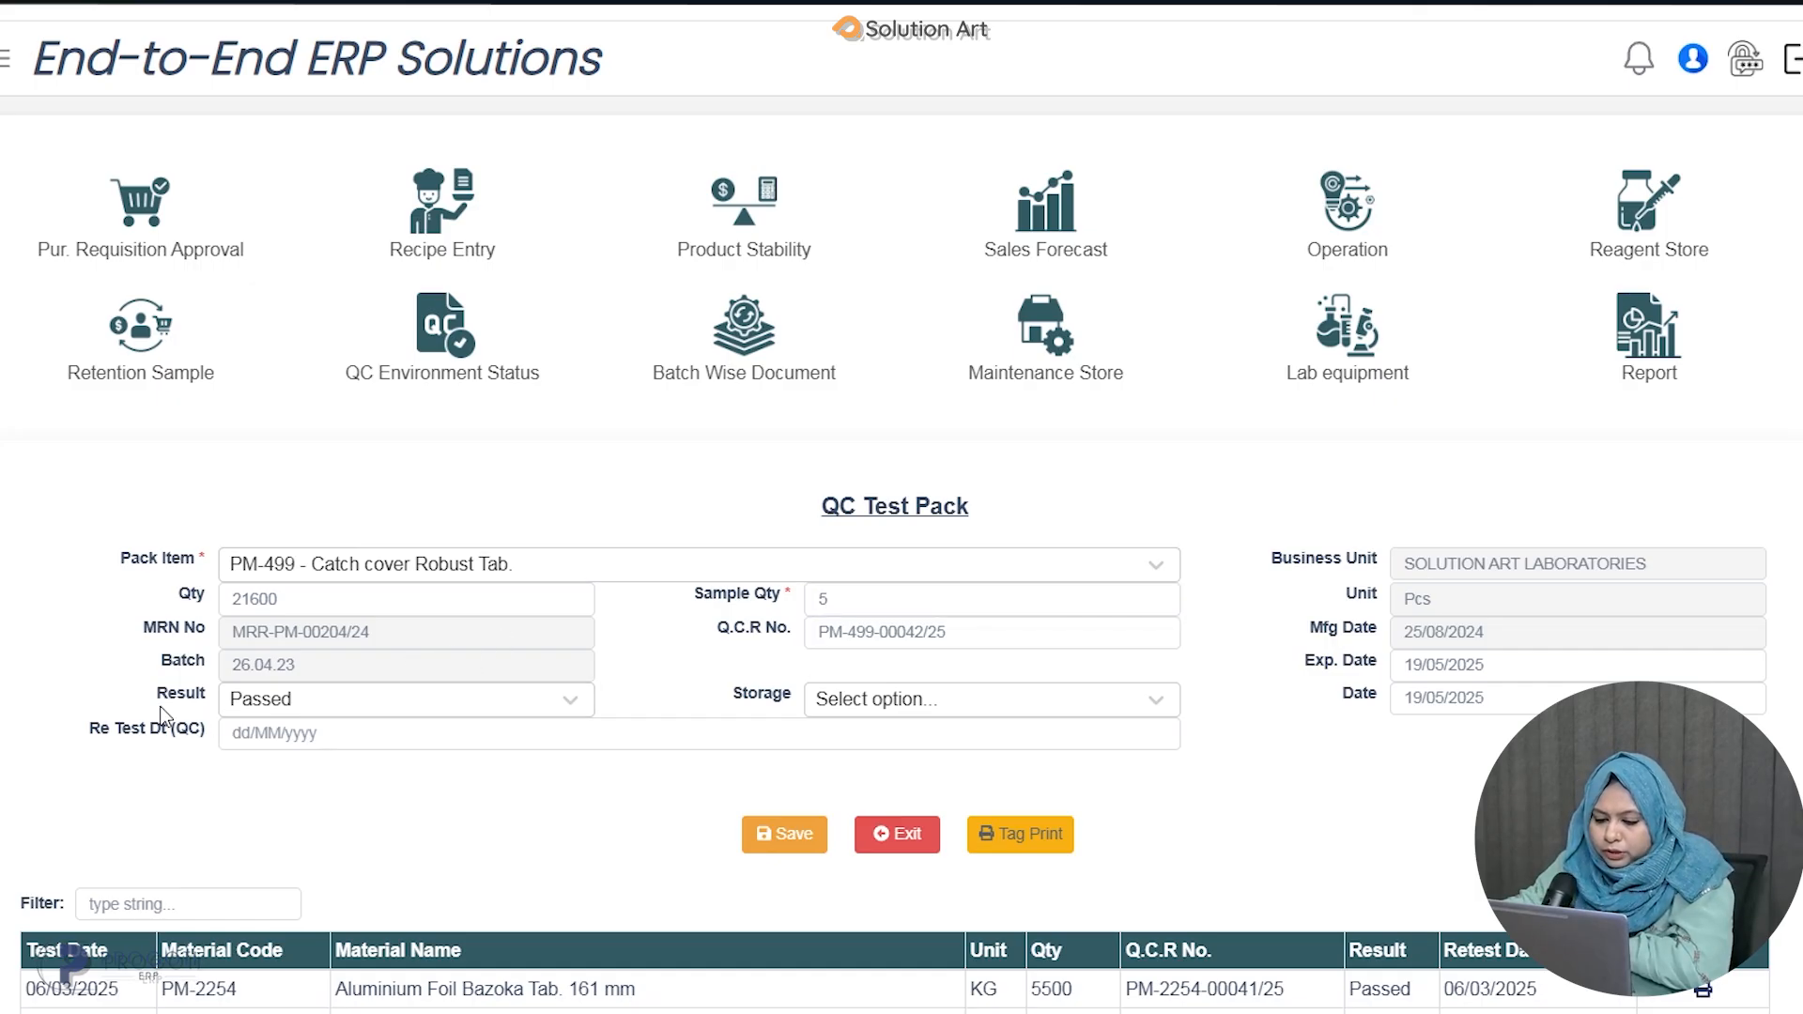
# Set the retest date to 25/07/2025.
pyautogui.click(286, 711)
pyautogui.click(129, 795)
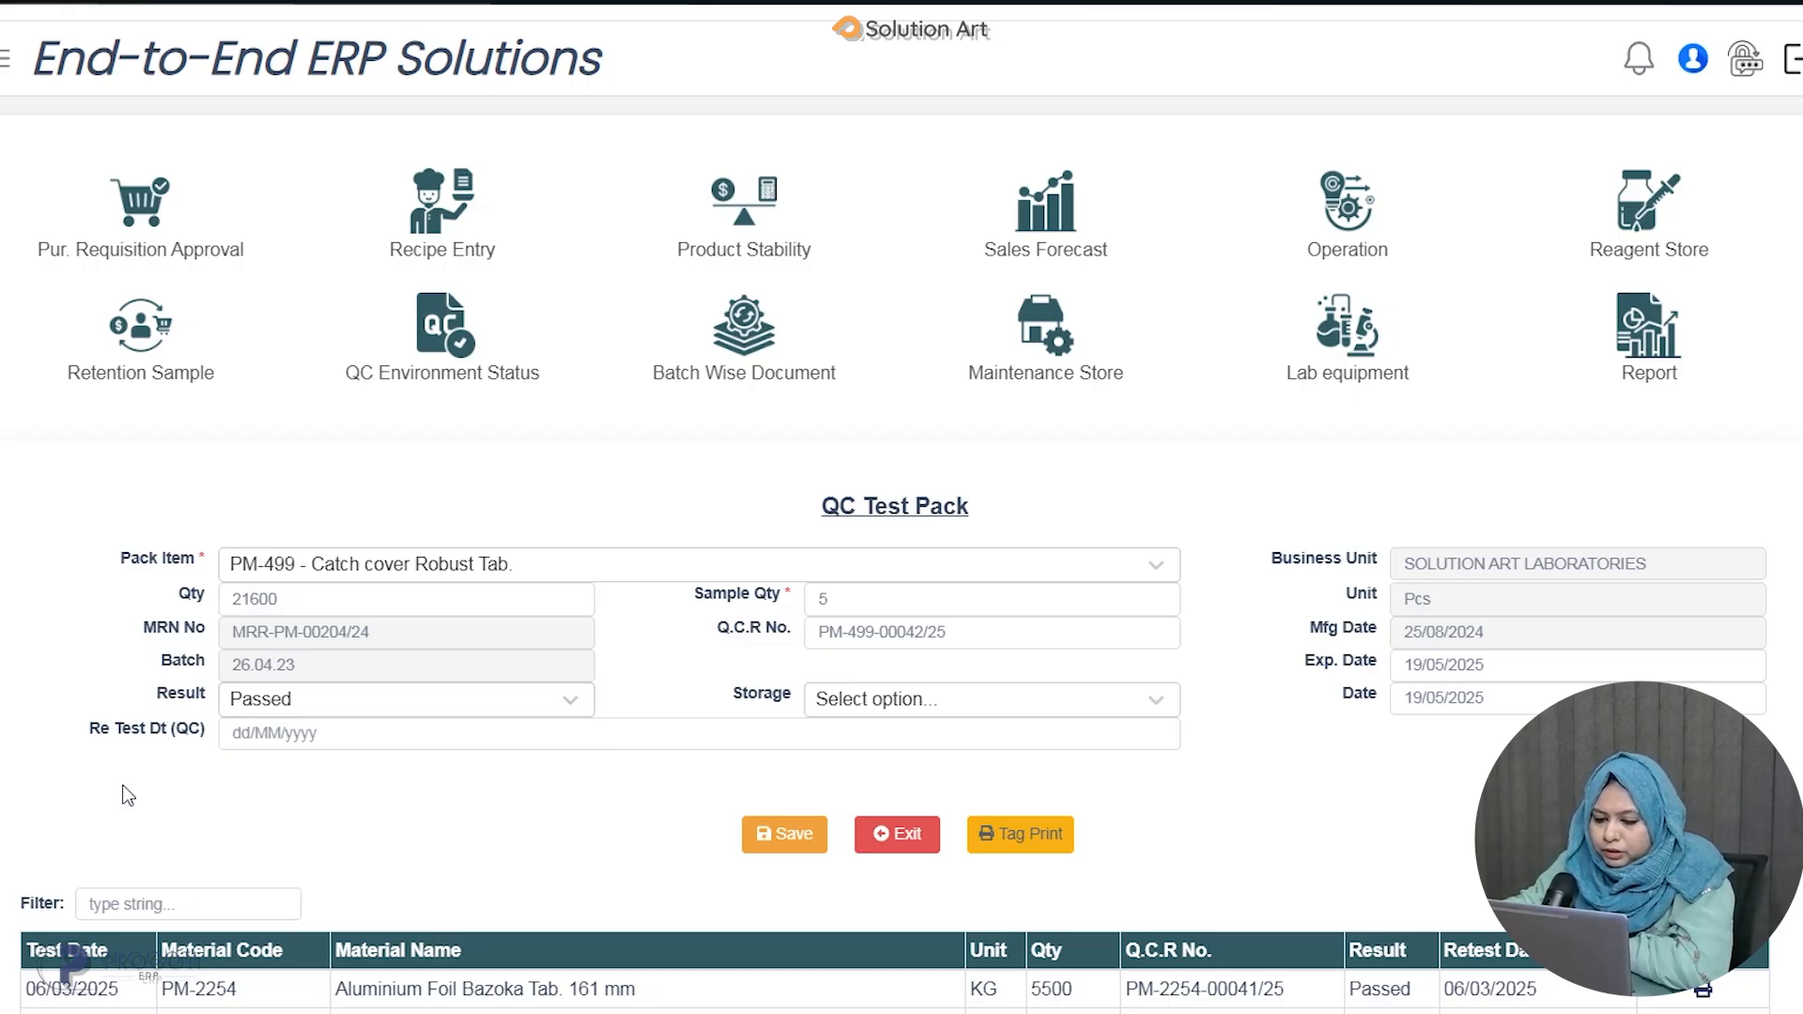
pyautogui.click(285, 735)
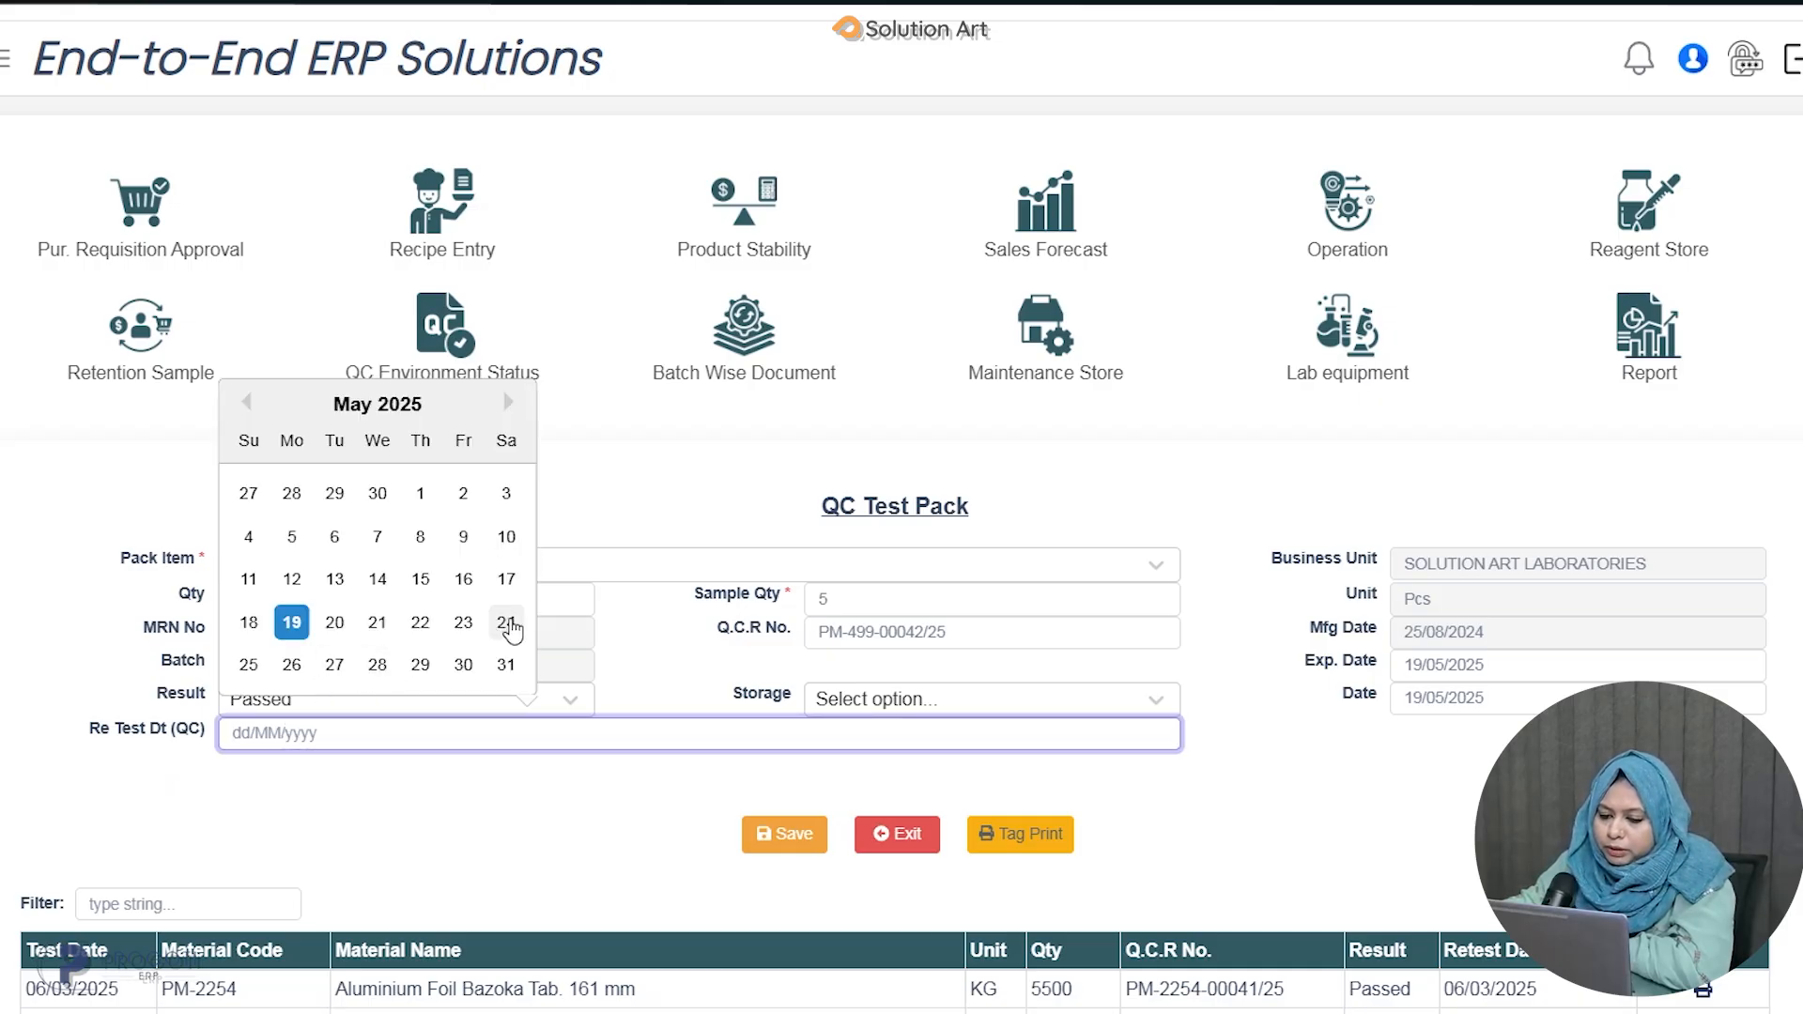
pyautogui.click(514, 404)
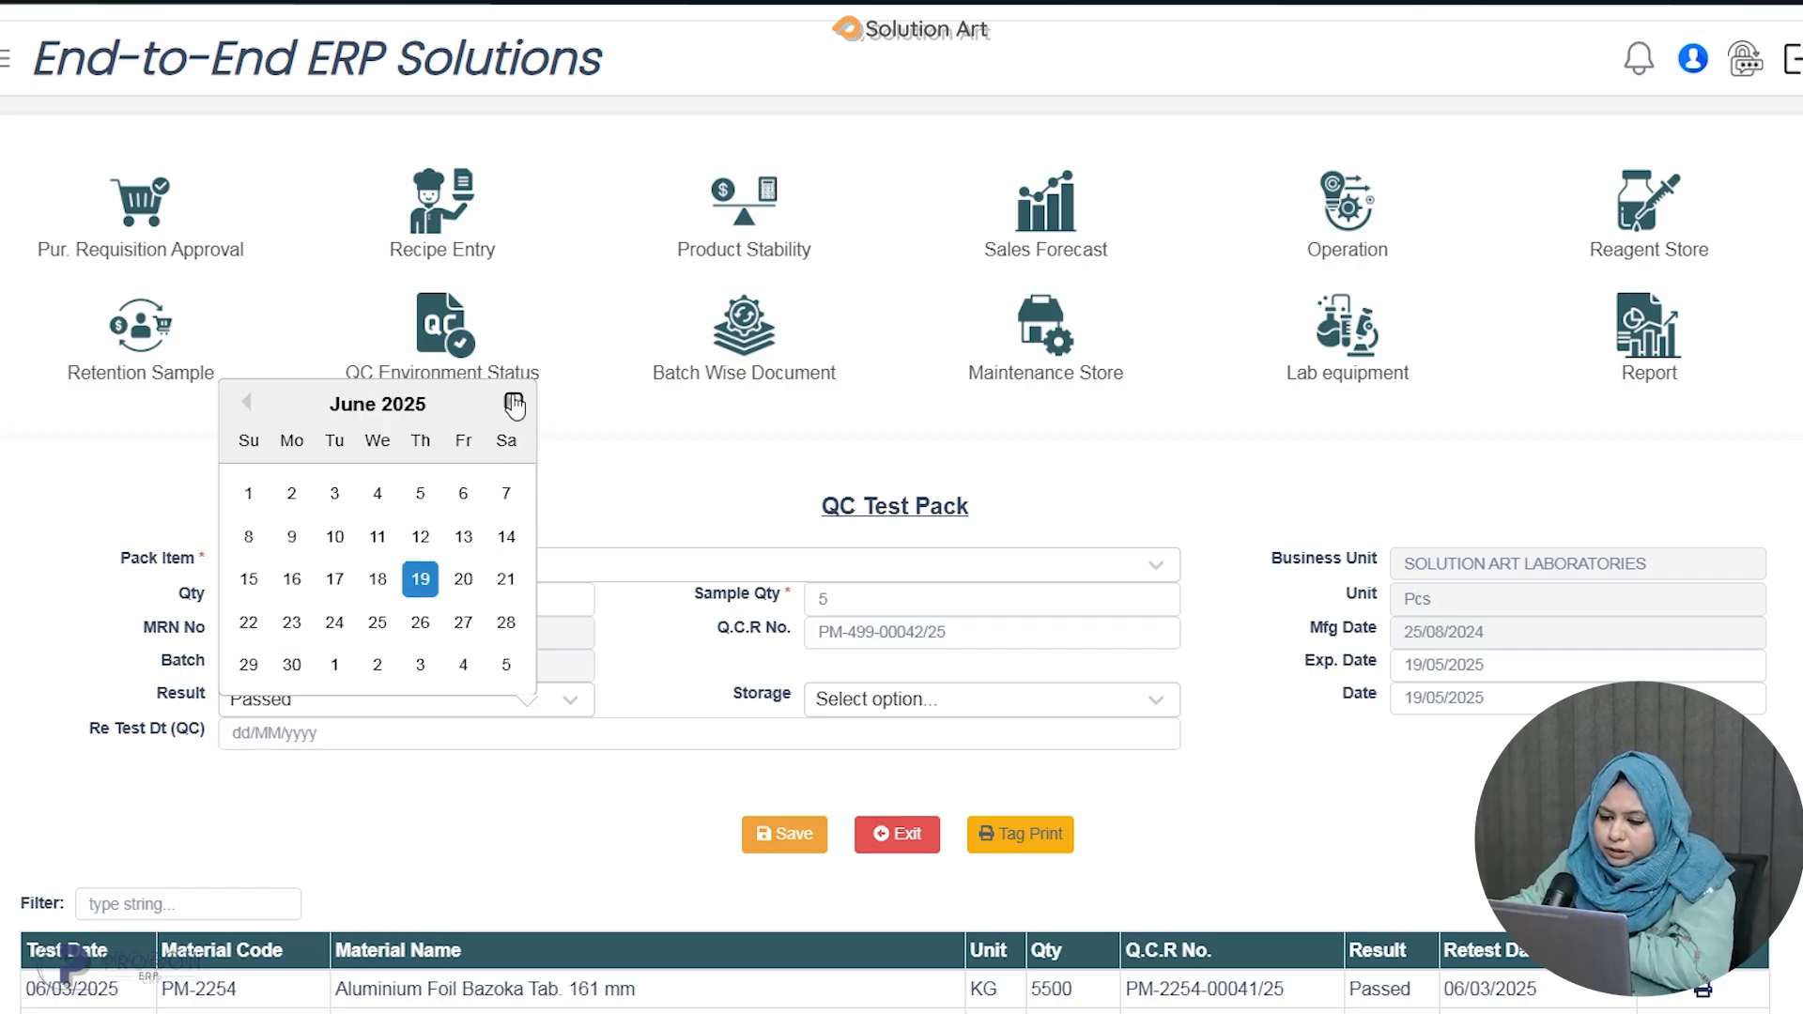
pyautogui.click(514, 403)
pyautogui.click(464, 623)
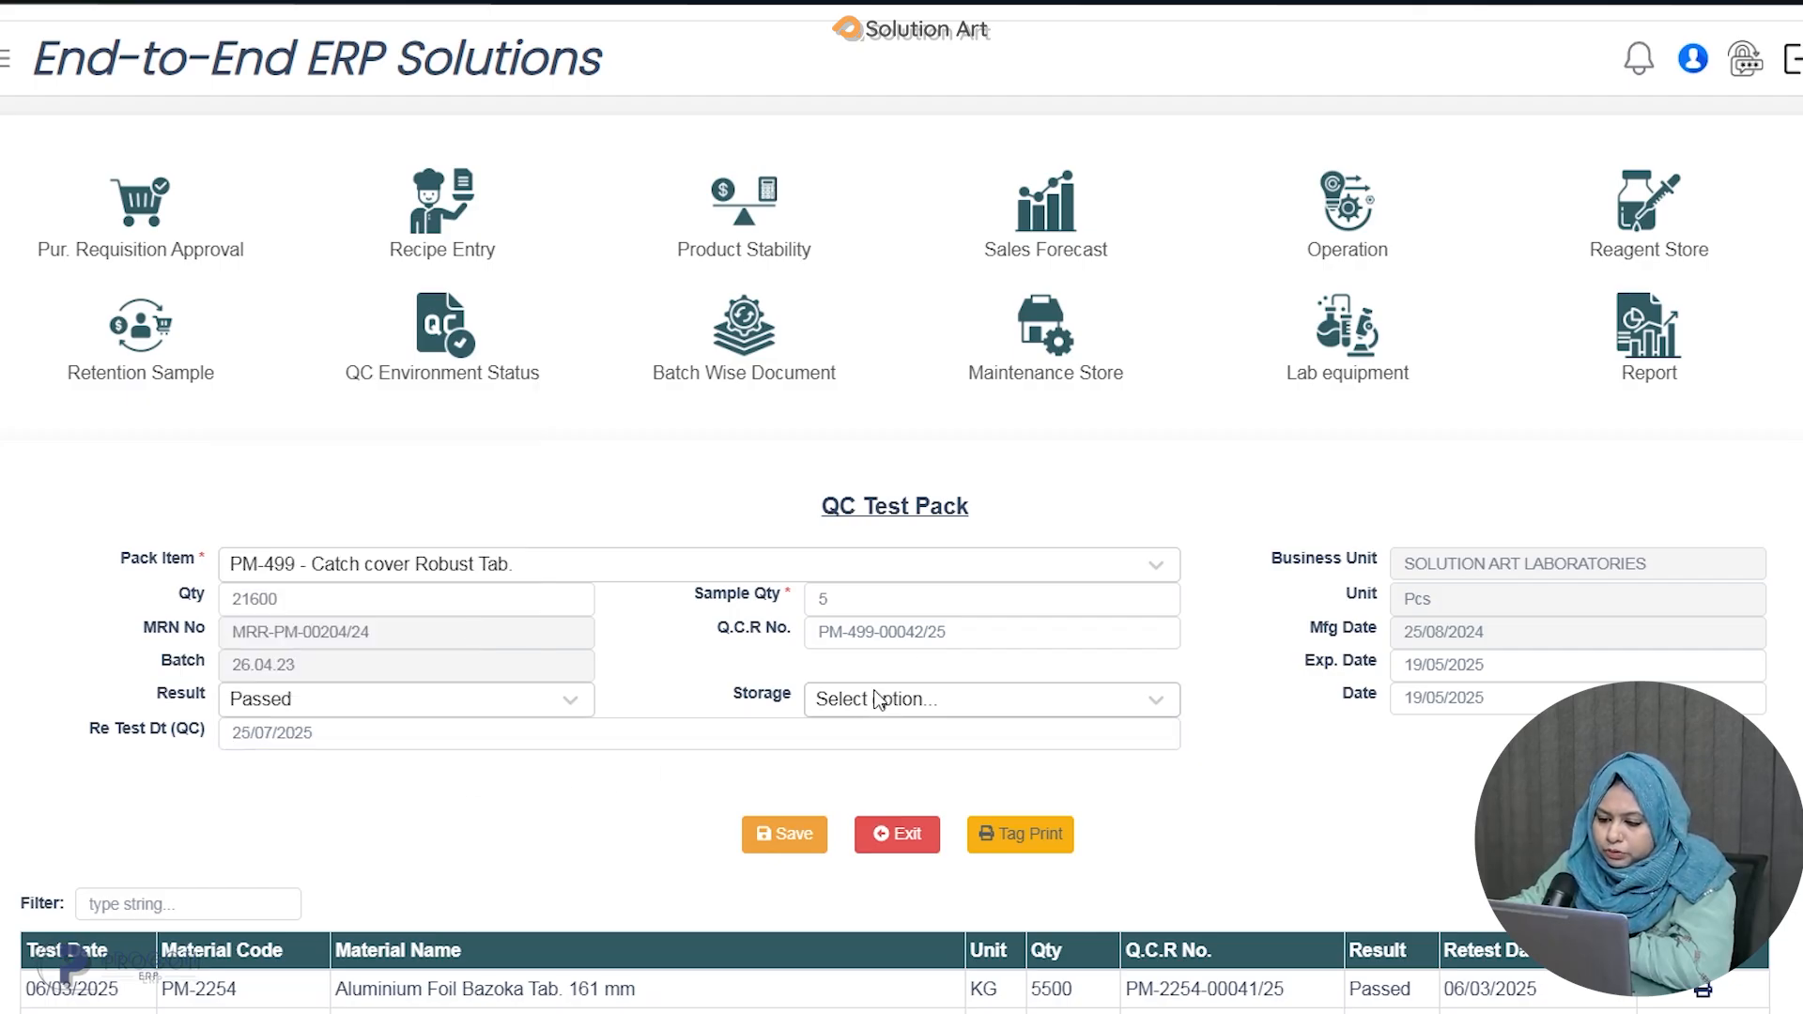
# Set storage to 0°C - 8°C and save the pack QC test entry.
pyautogui.click(913, 712)
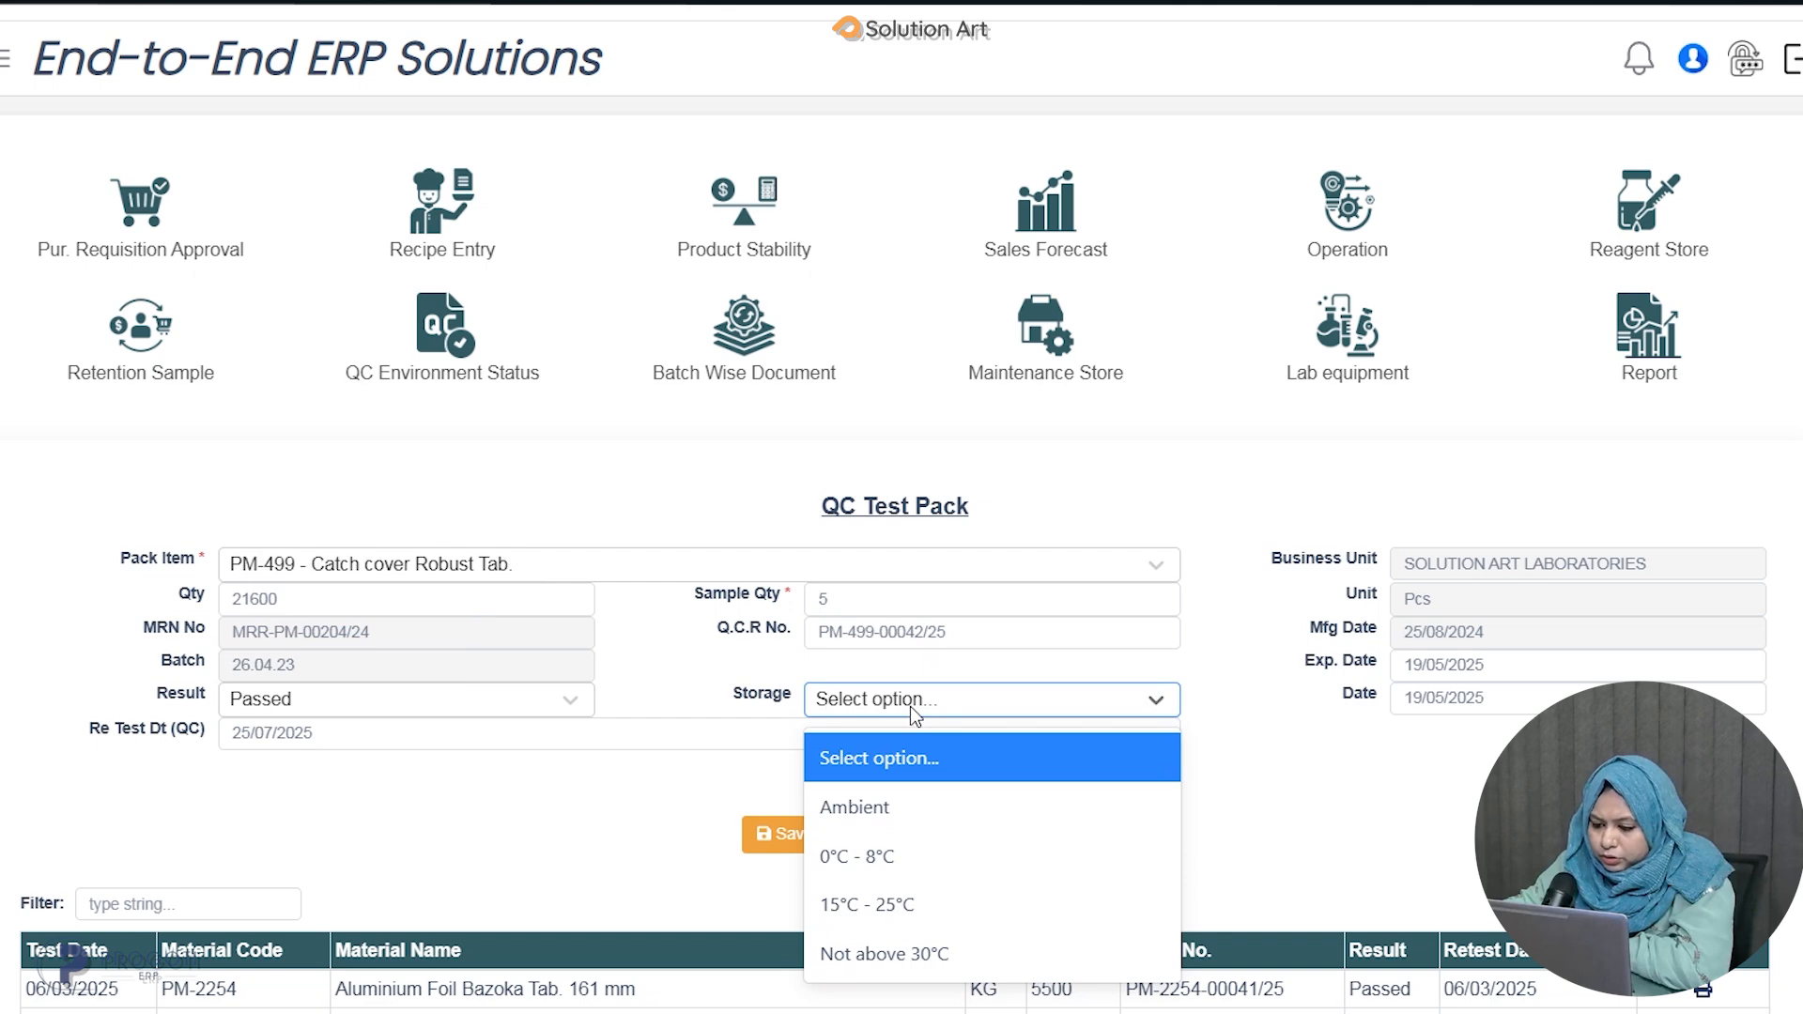
pyautogui.click(914, 857)
pyautogui.scroll(-1, 949, 723)
pyautogui.scroll(1, 936, 721)
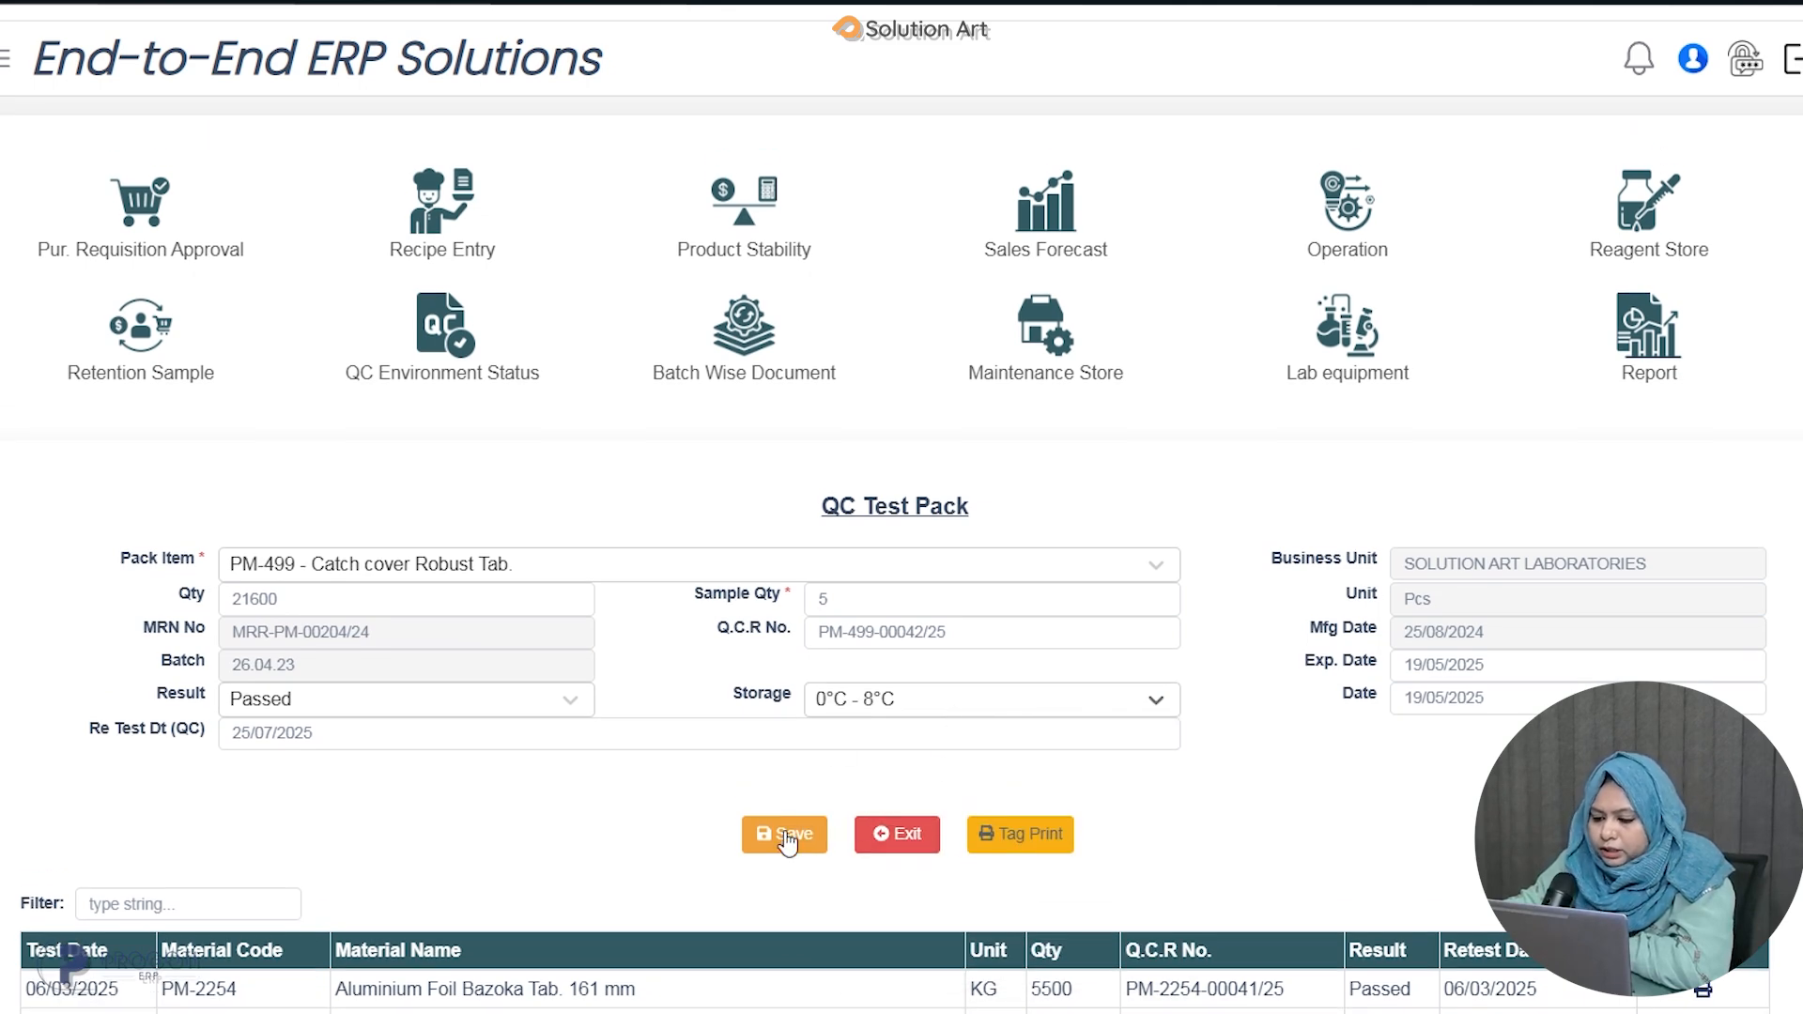
pyautogui.scroll(-5, 787, 840)
pyautogui.click(782, 413)
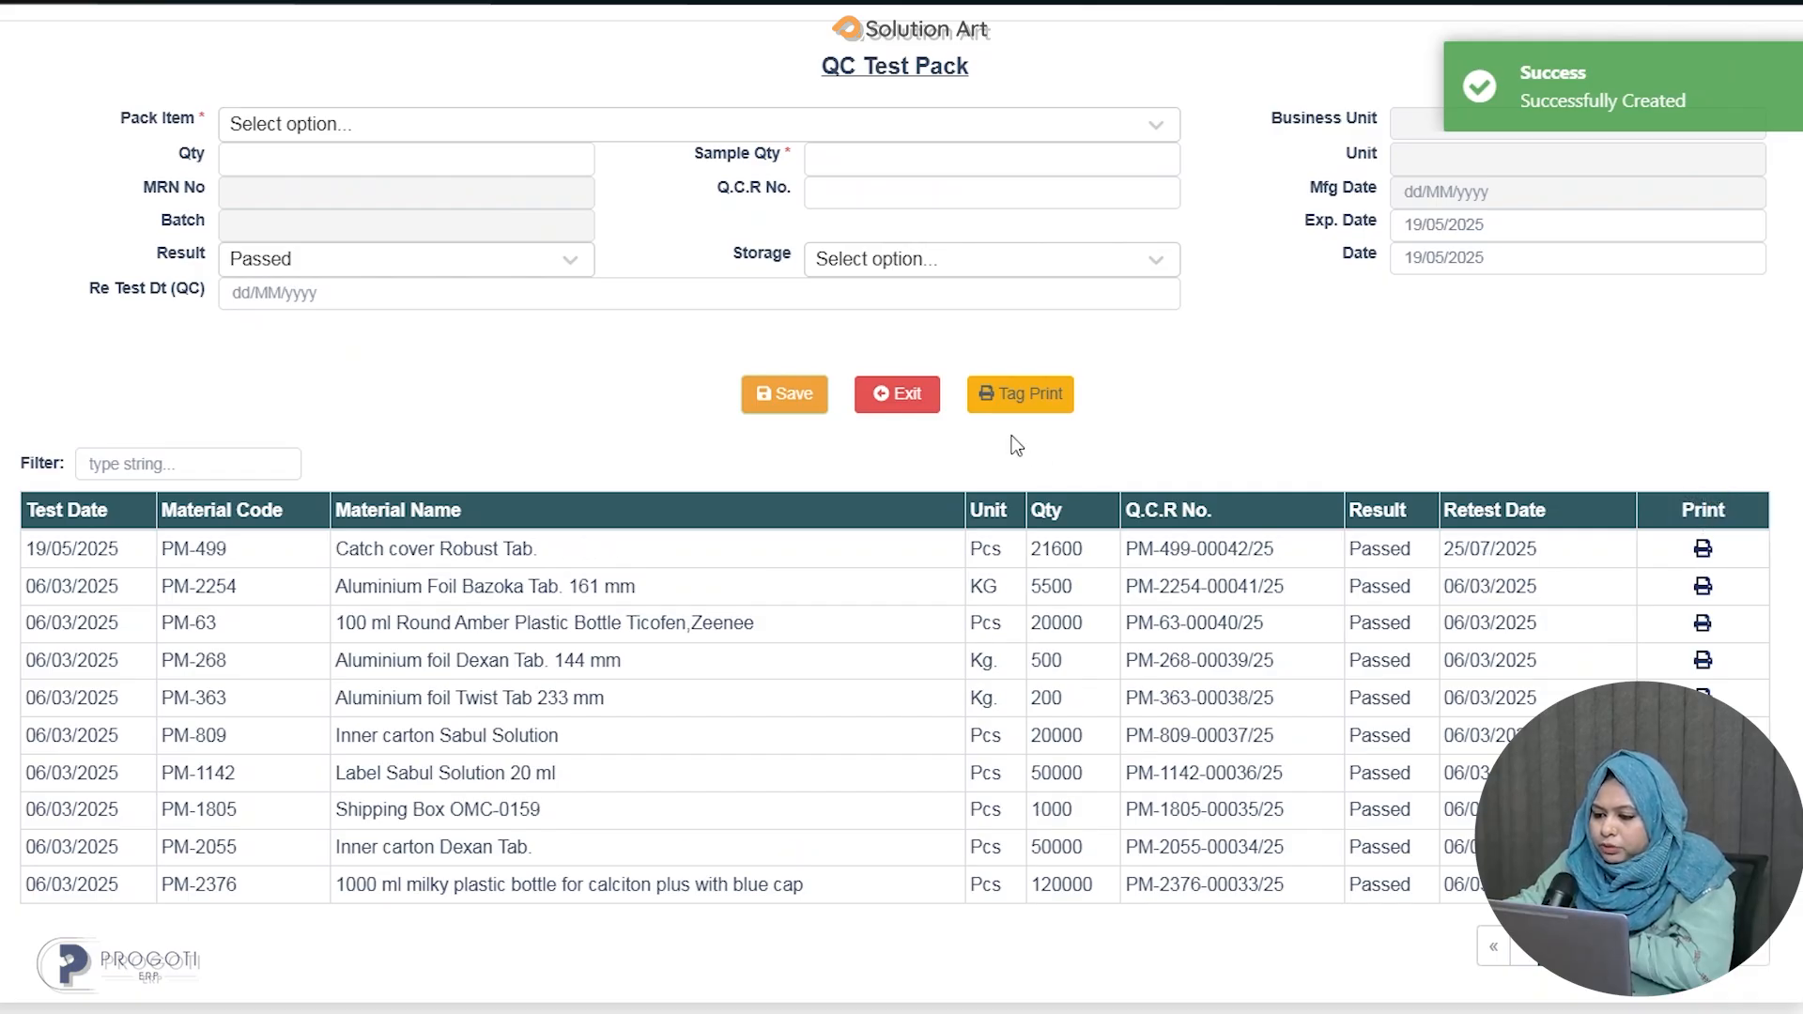
# Open Tag Print, set the date range from 01/01/2025 to 19/05/2025 and list the tests.
pyautogui.click(1044, 395)
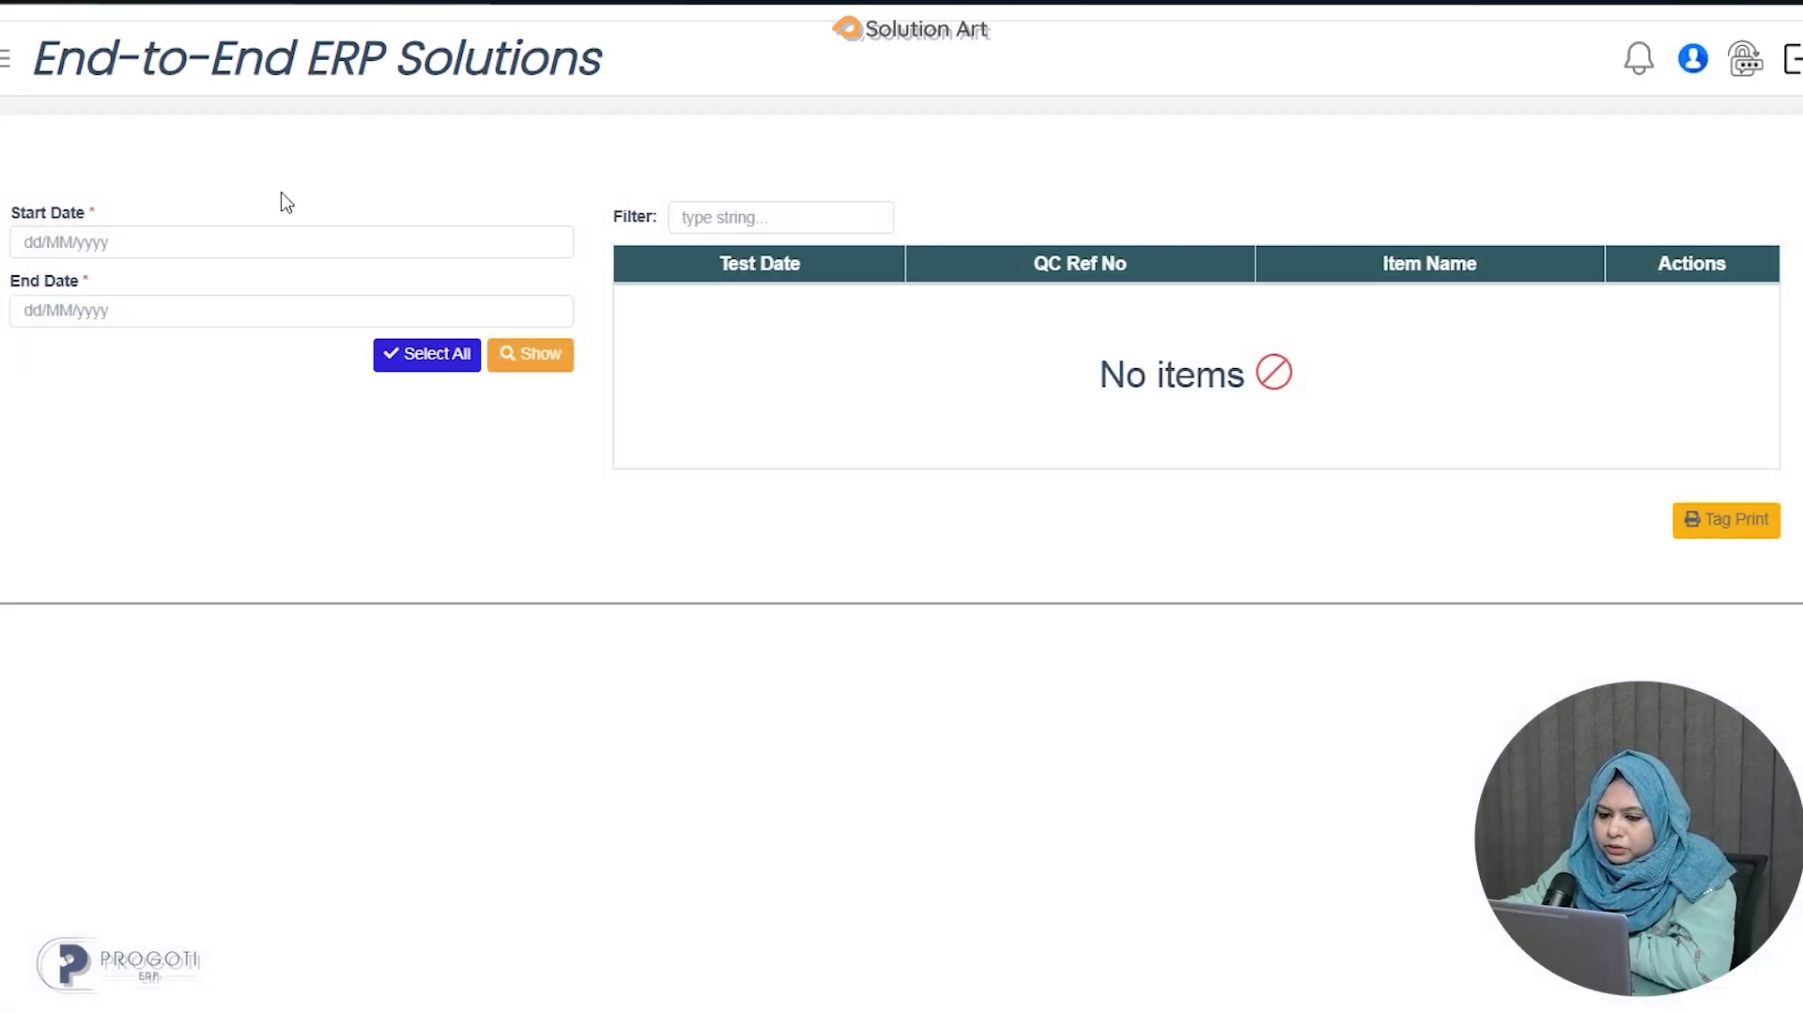
pyautogui.click(280, 241)
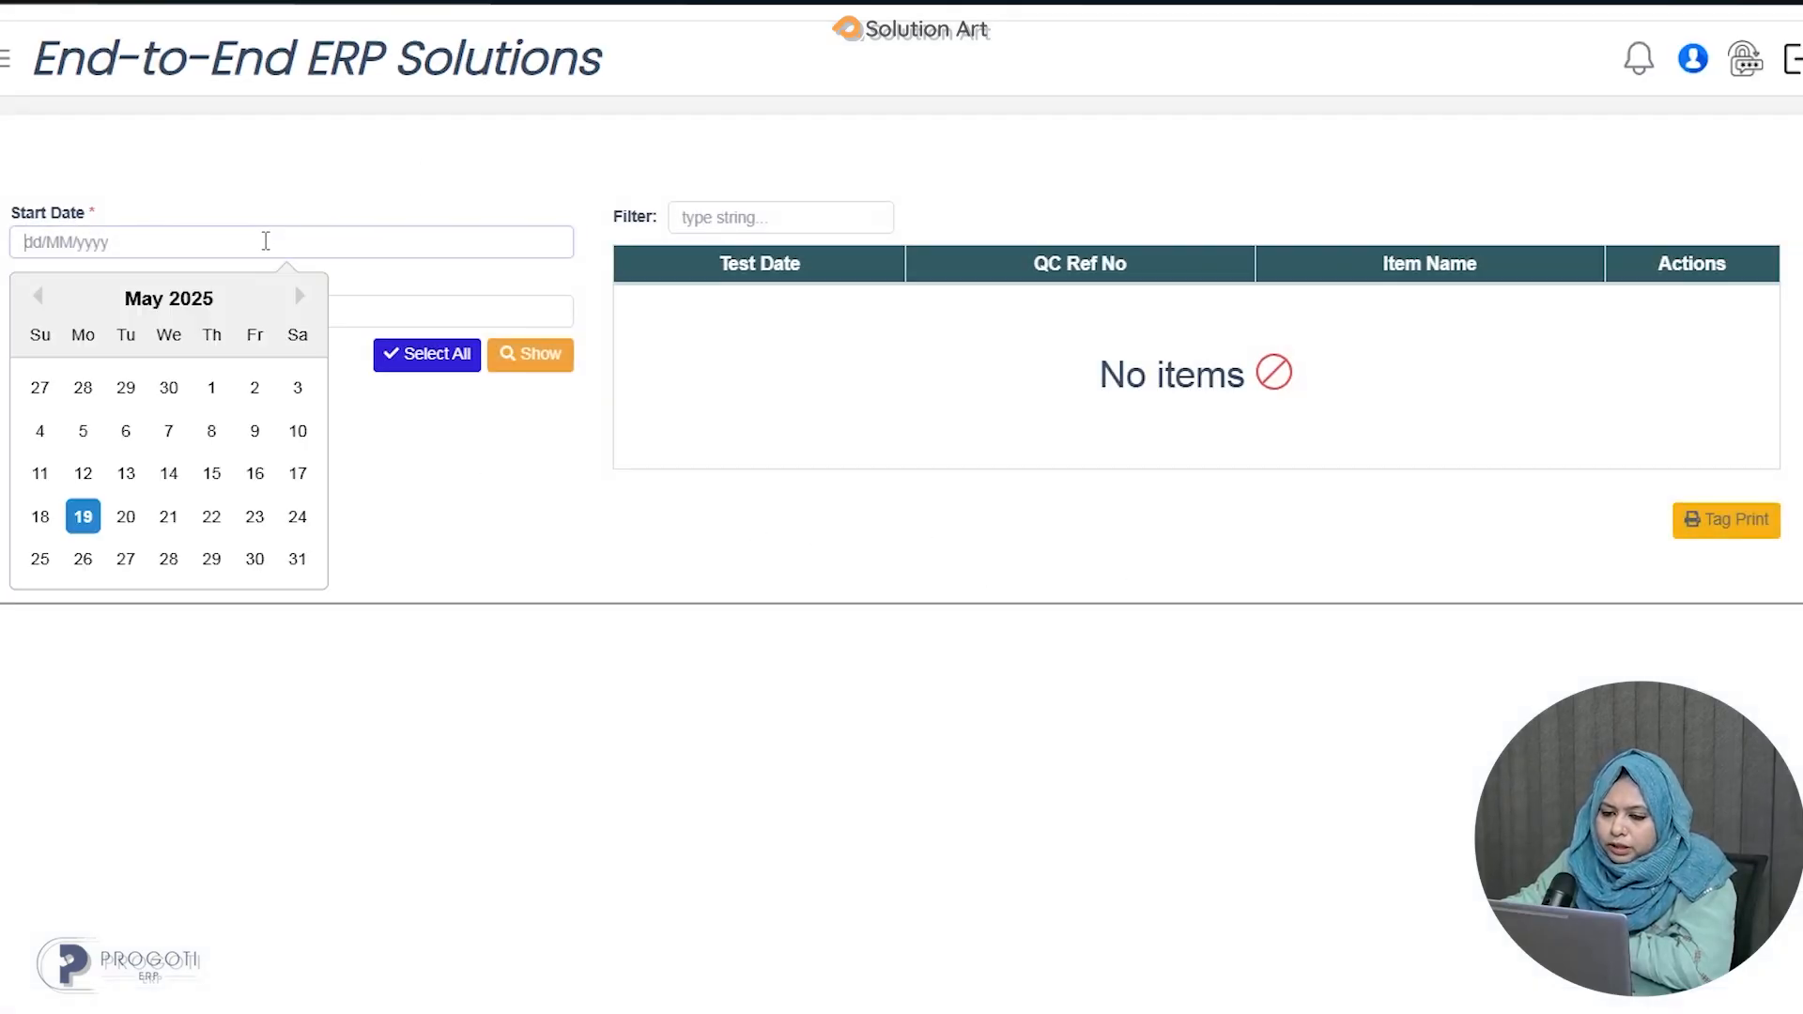
pyautogui.click(36, 297)
pyautogui.click(37, 297)
pyautogui.click(37, 297)
pyautogui.click(36, 297)
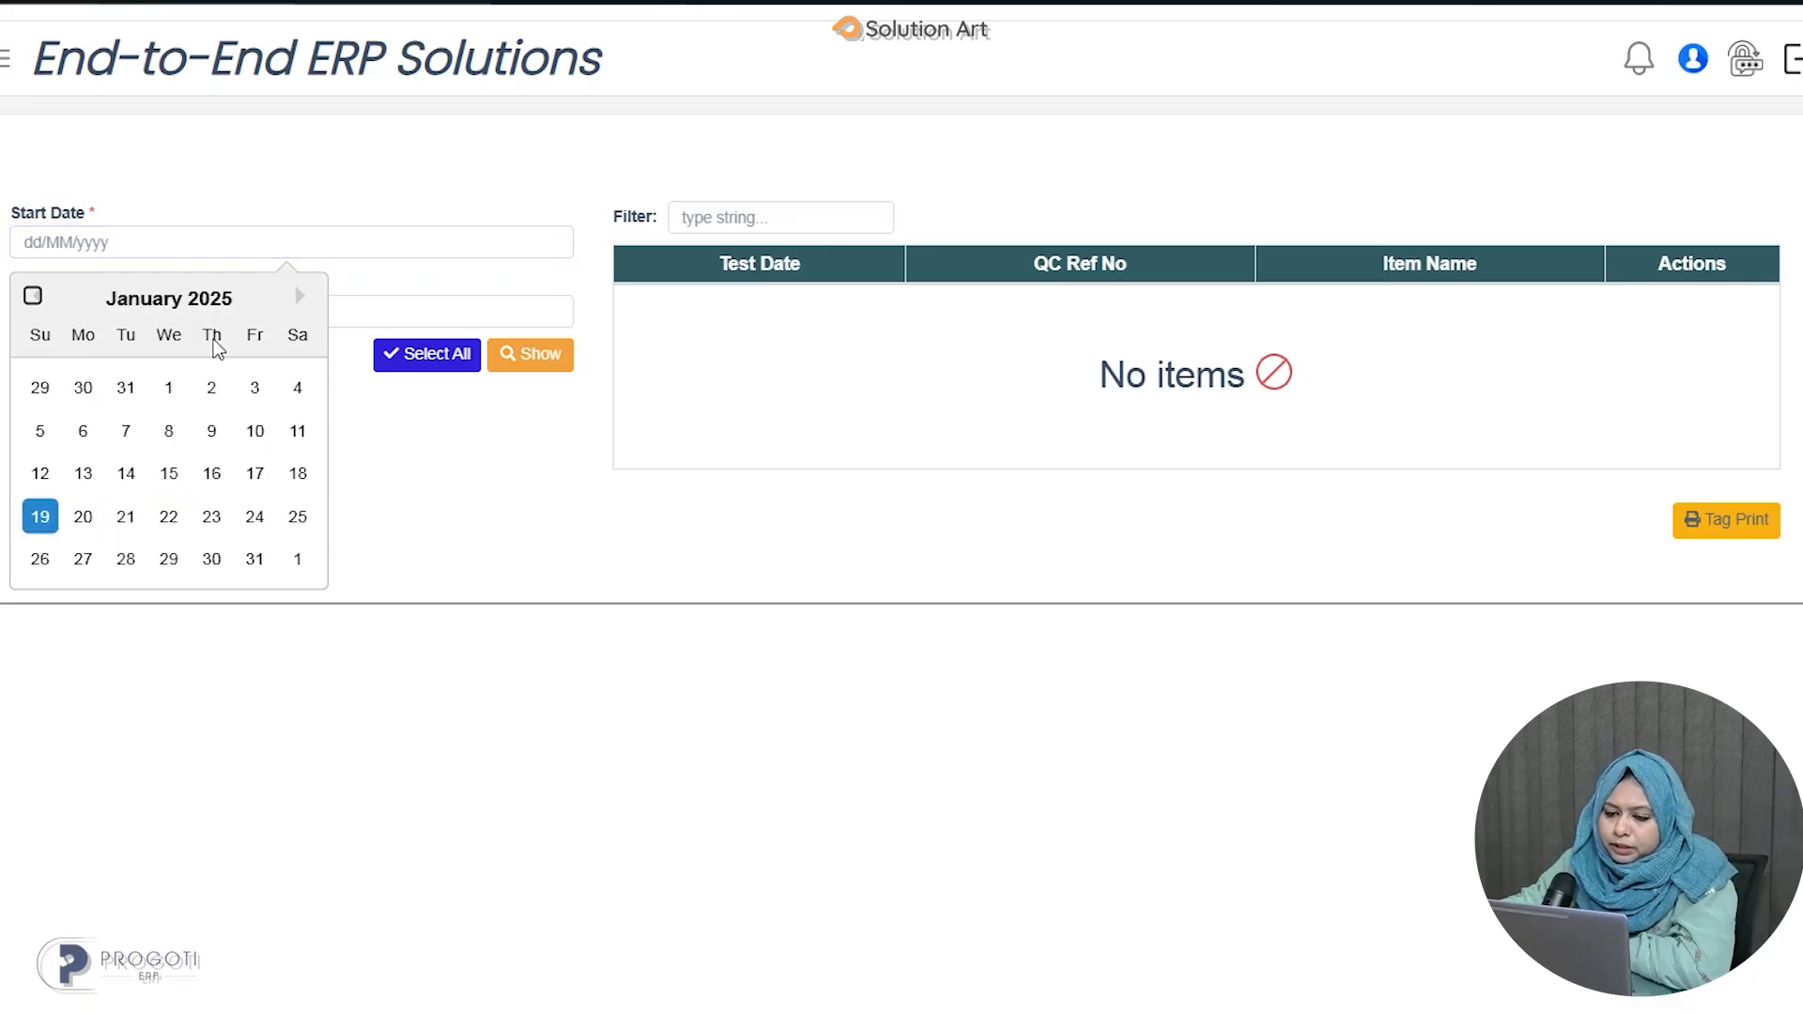
pyautogui.click(169, 388)
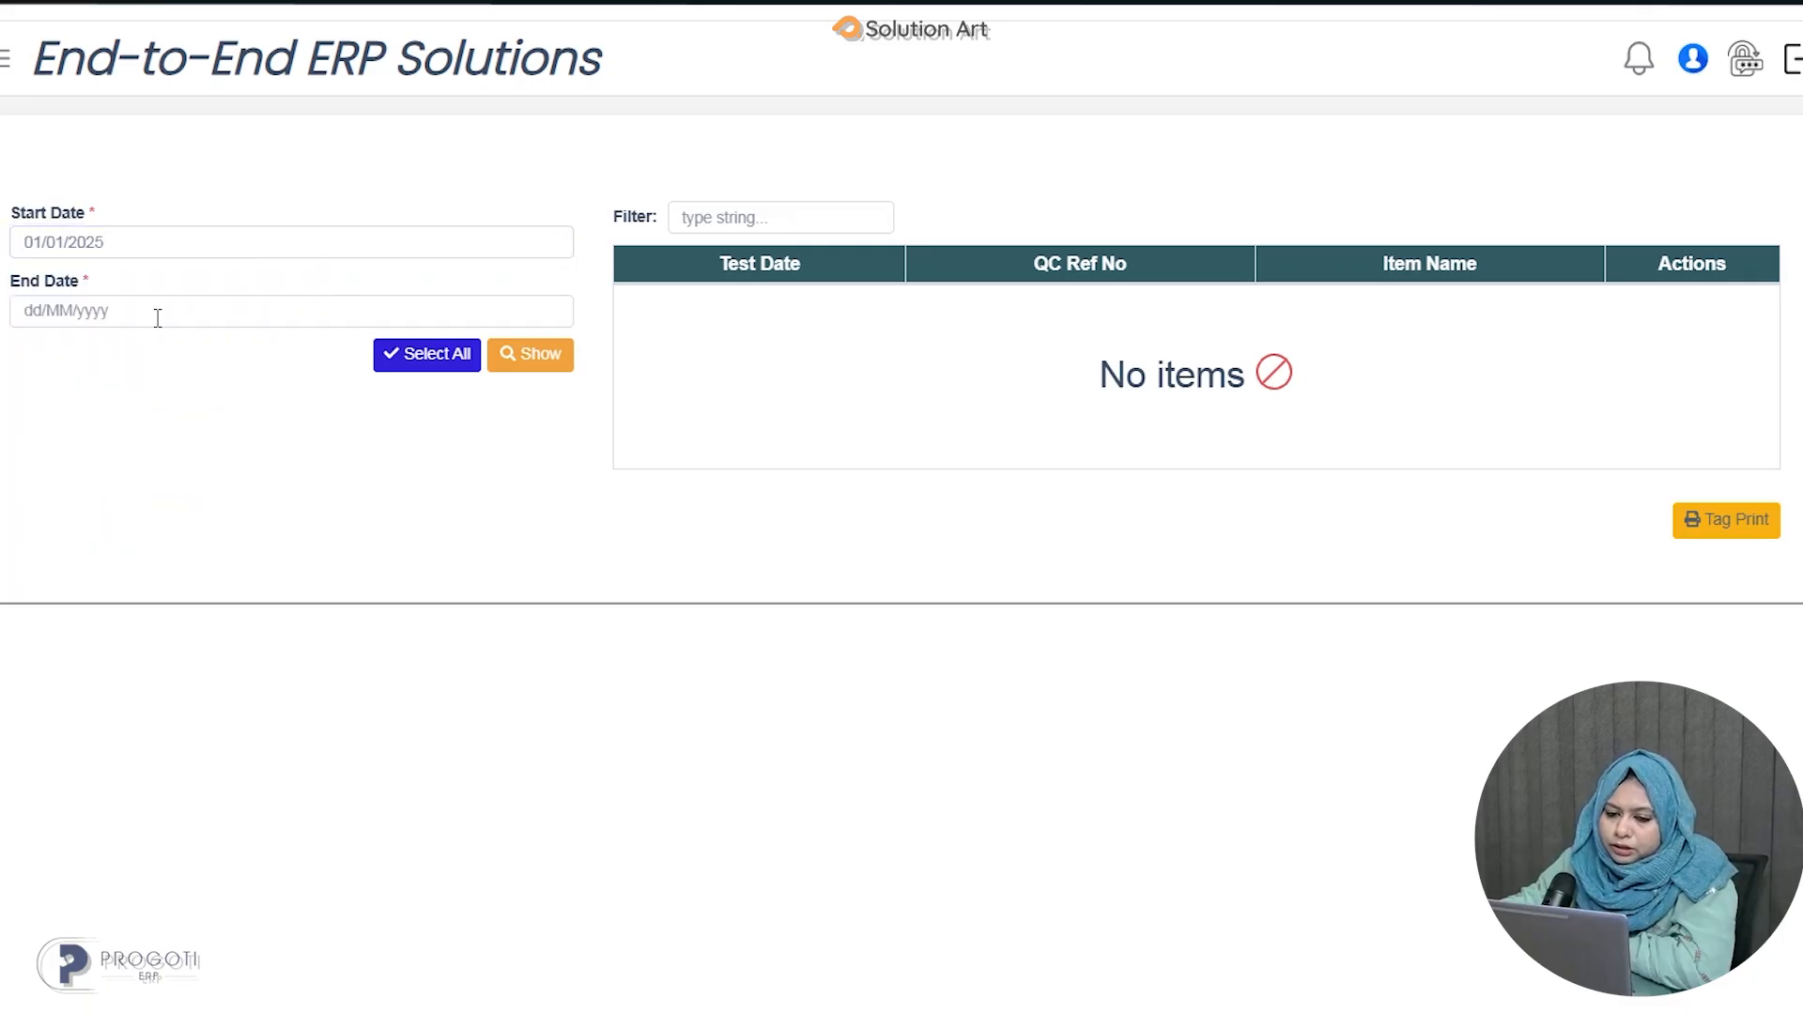
pyautogui.click(158, 317)
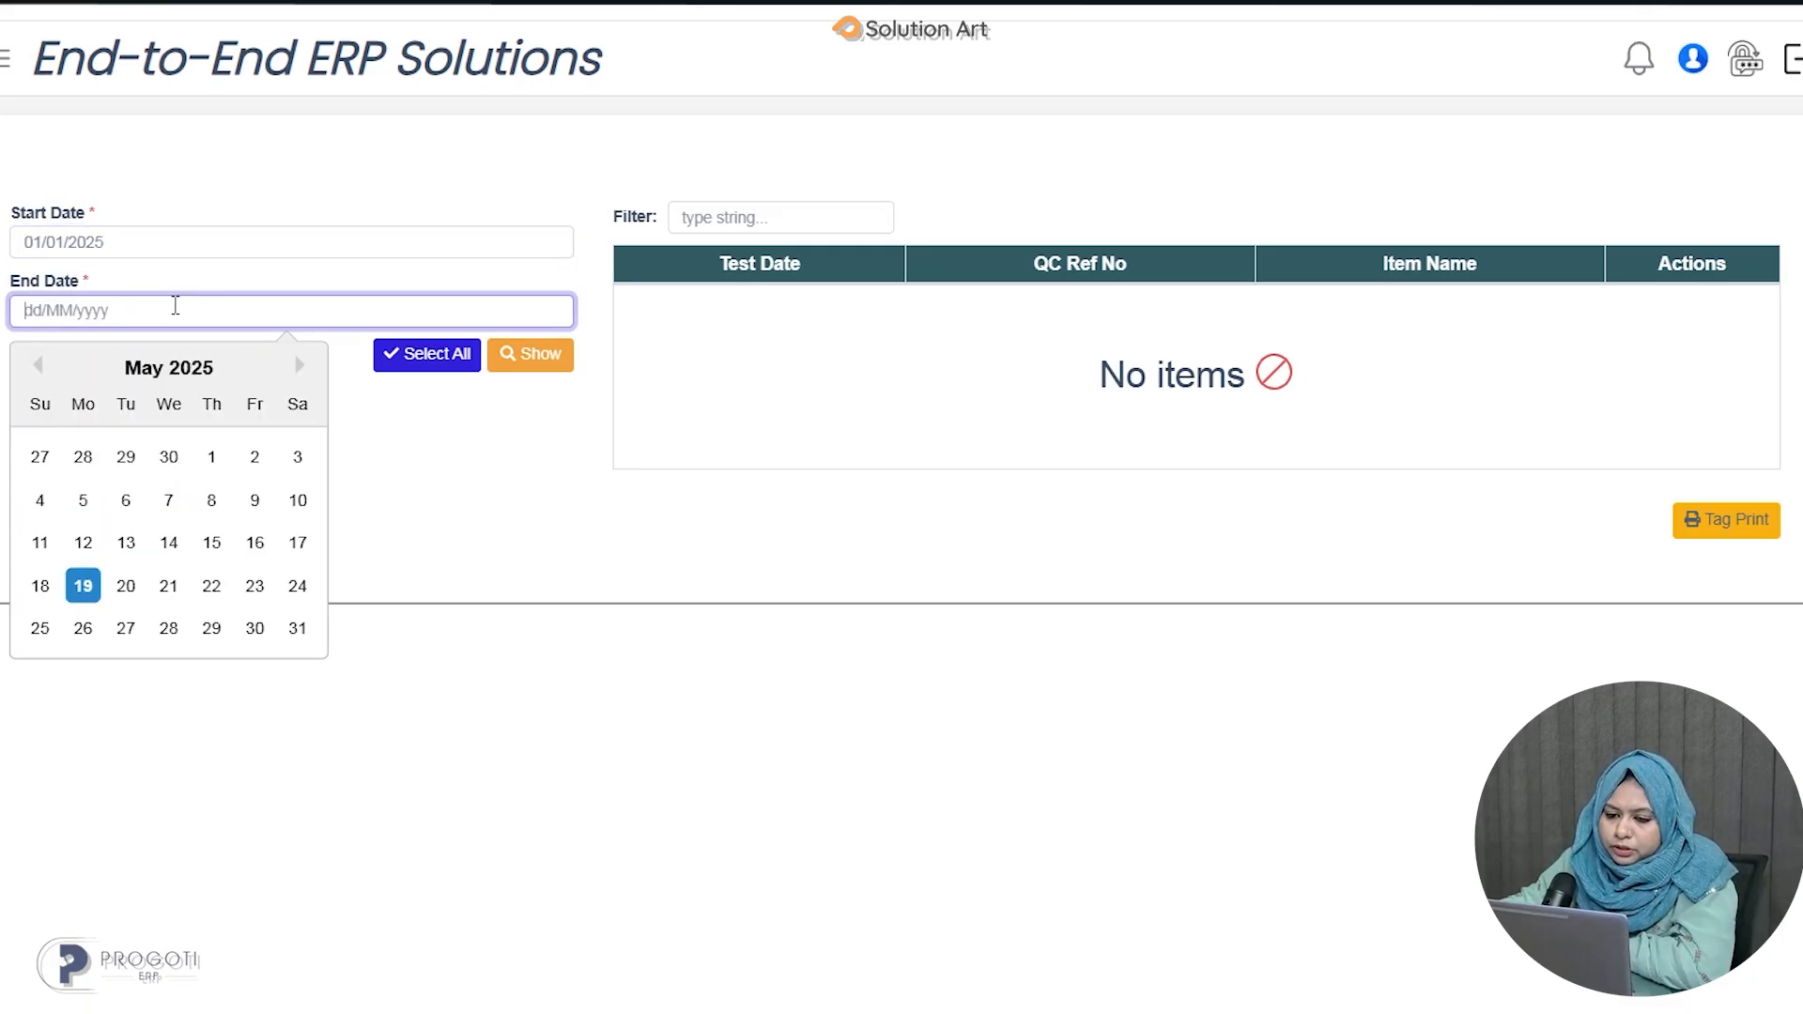
pyautogui.click(84, 586)
pyautogui.click(544, 355)
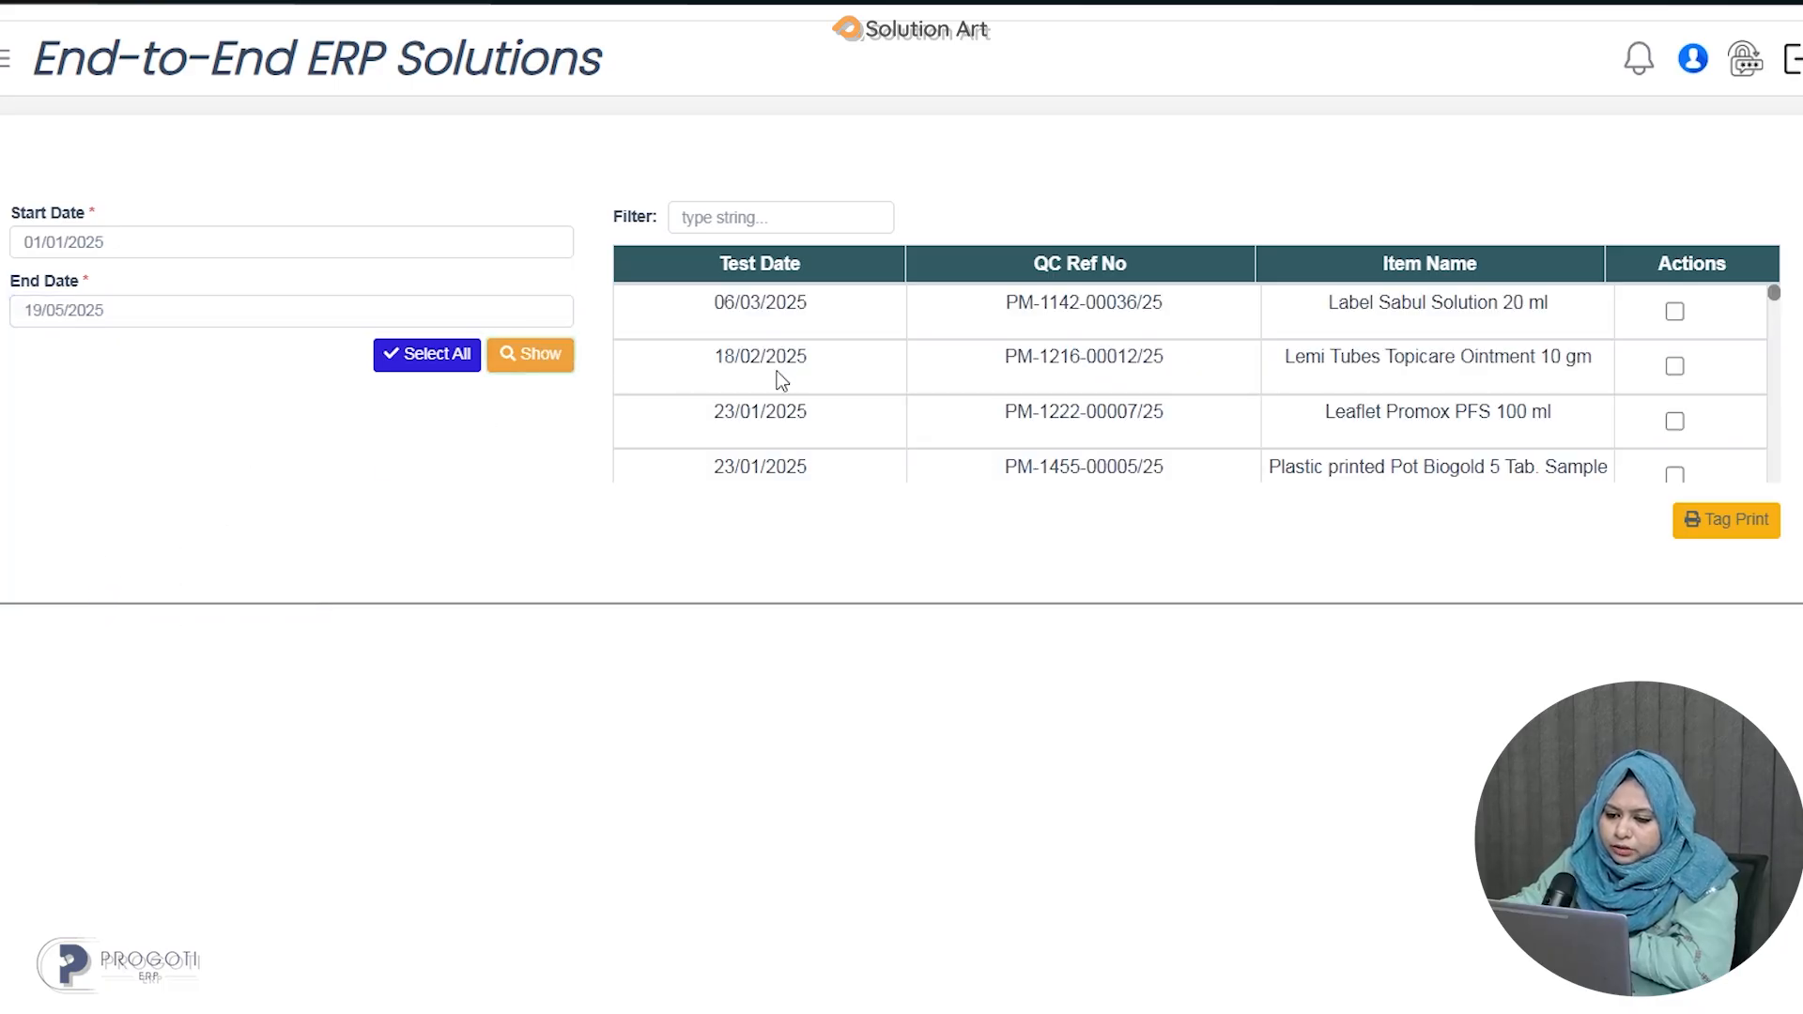
# Tick the first four pack tests, from Label Sabul Solution 20 ml to Plastic printed Pot Biogold, and print their tags.
pyautogui.click(1675, 311)
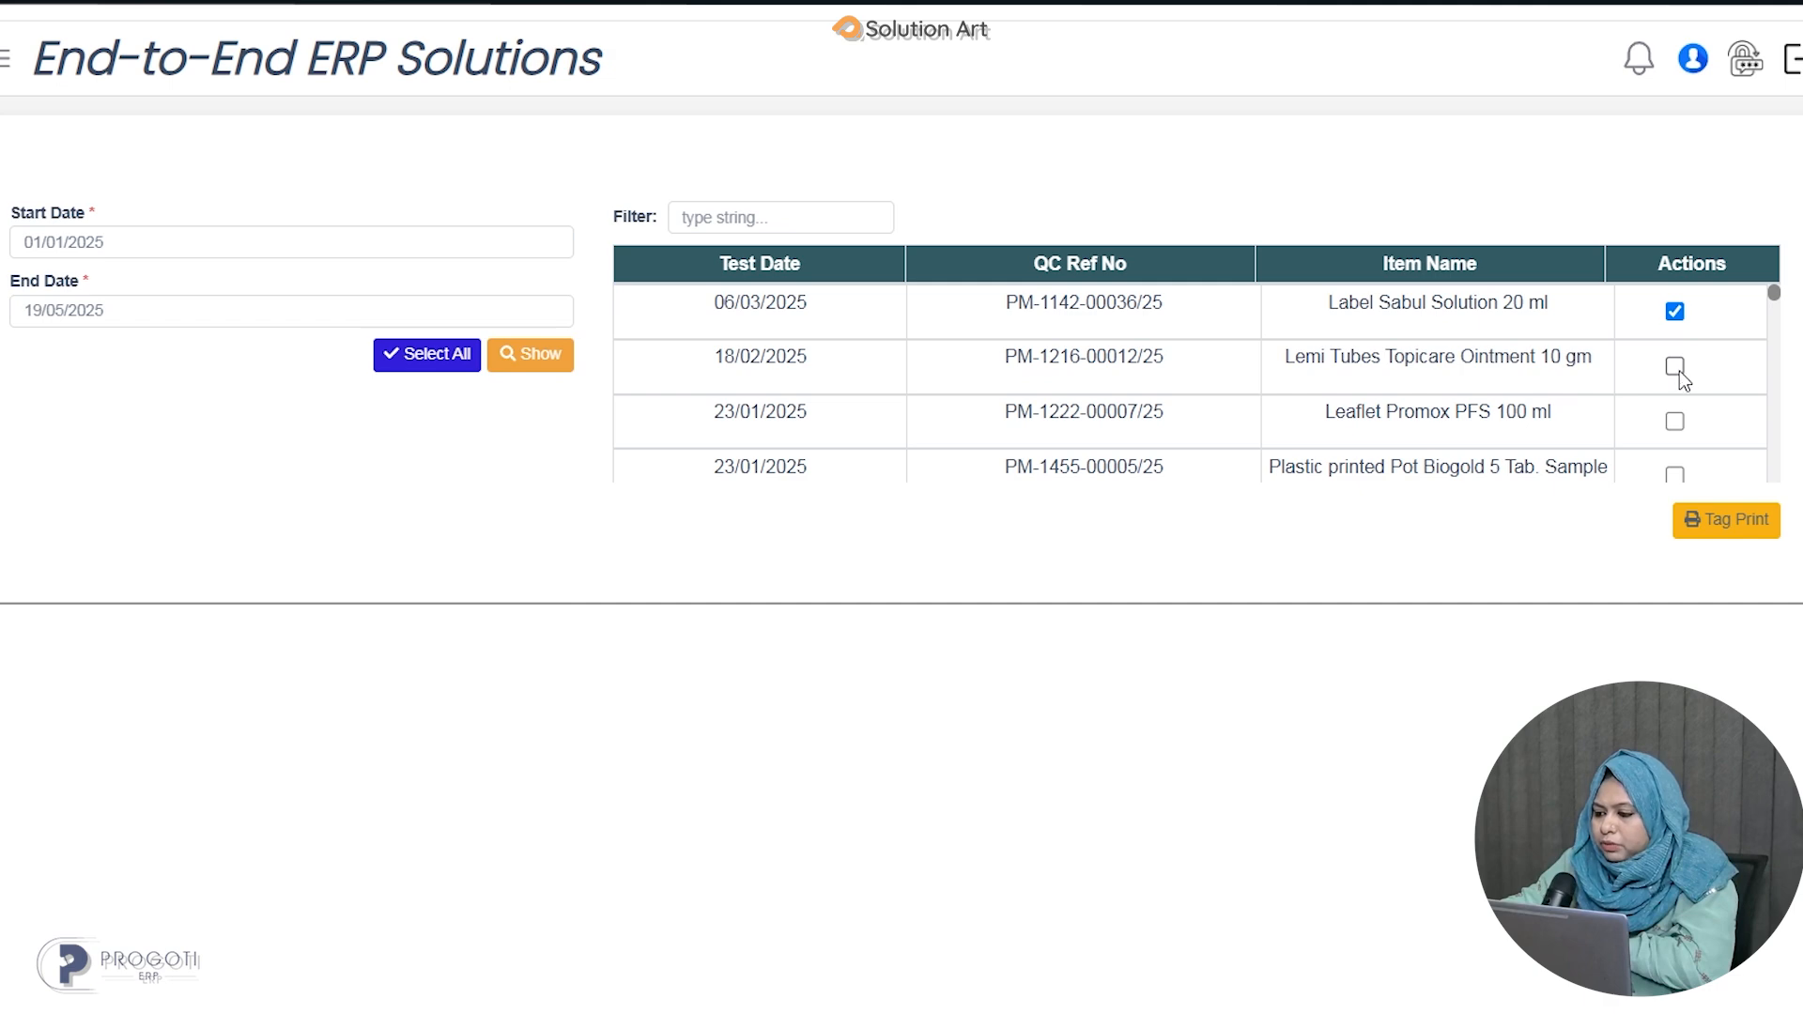
pyautogui.click(1672, 427)
pyautogui.click(1676, 474)
pyautogui.click(1716, 528)
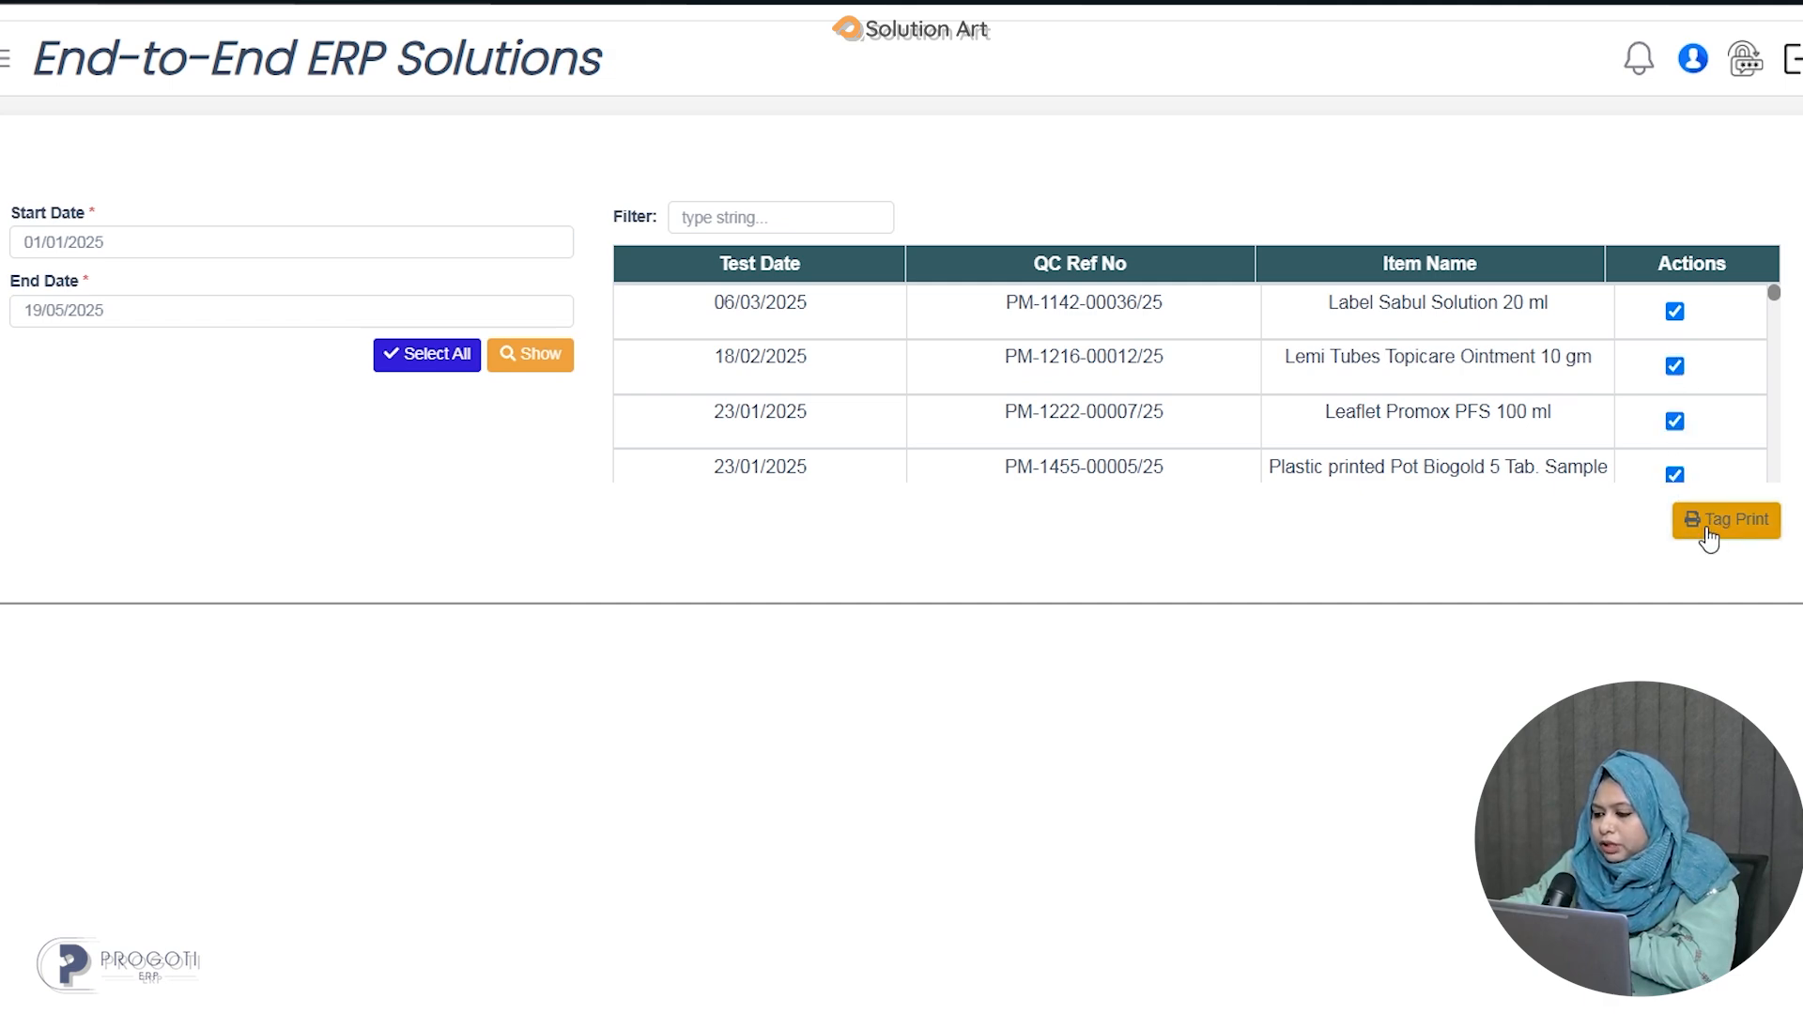
pyautogui.scroll(-5, 1302, 558)
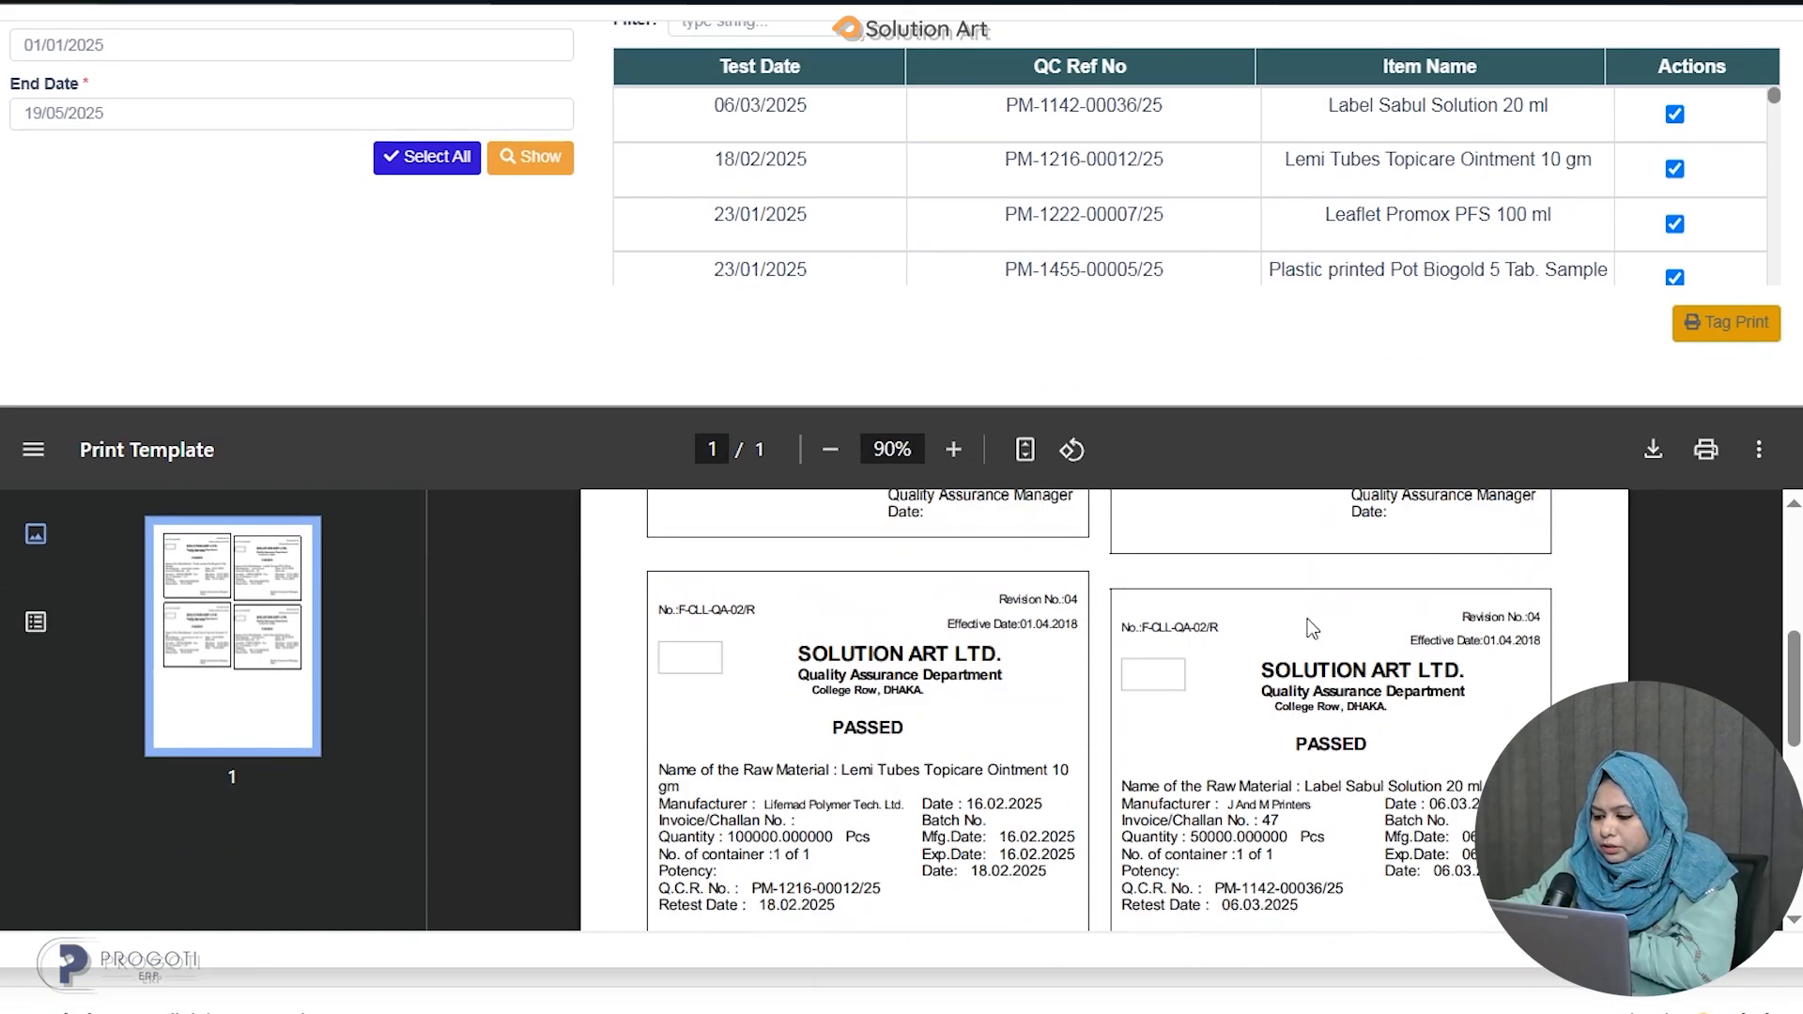
pyautogui.scroll(5, 1486, 703)
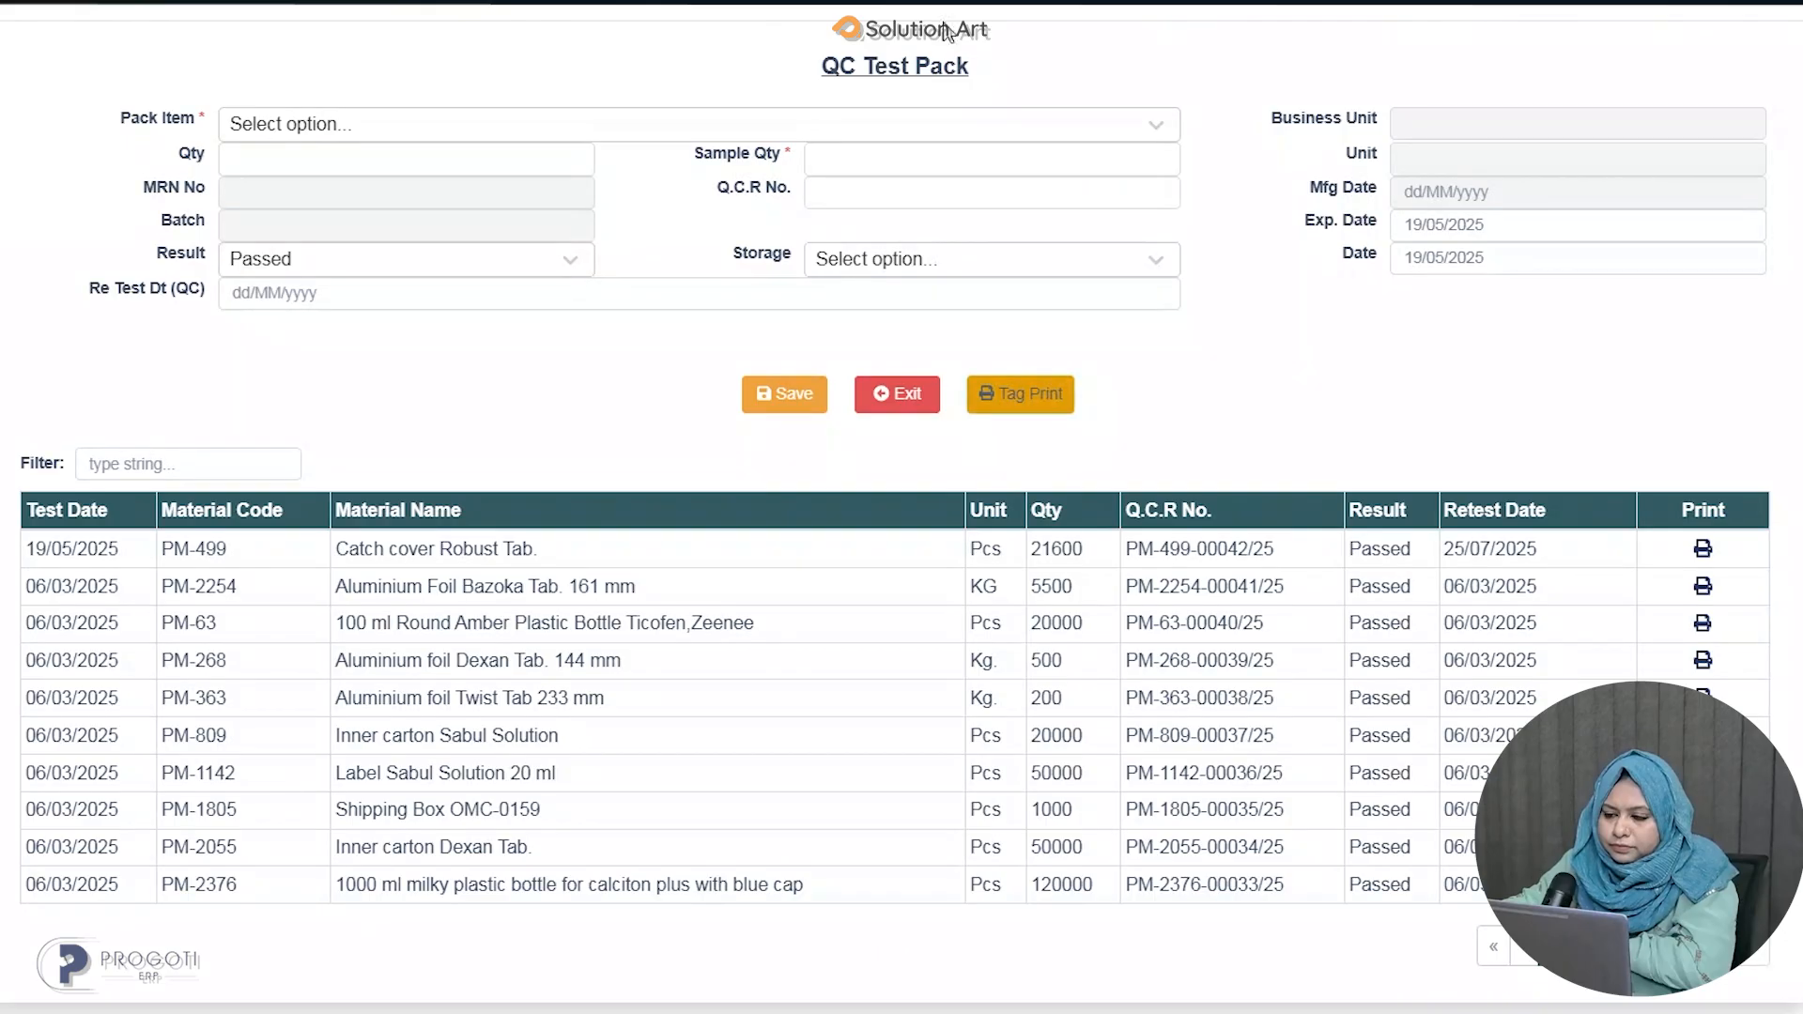
# Open the QC Test In Process screen from the apps menu.
pyautogui.scroll(5, 1506, 451)
pyautogui.click(1342, 202)
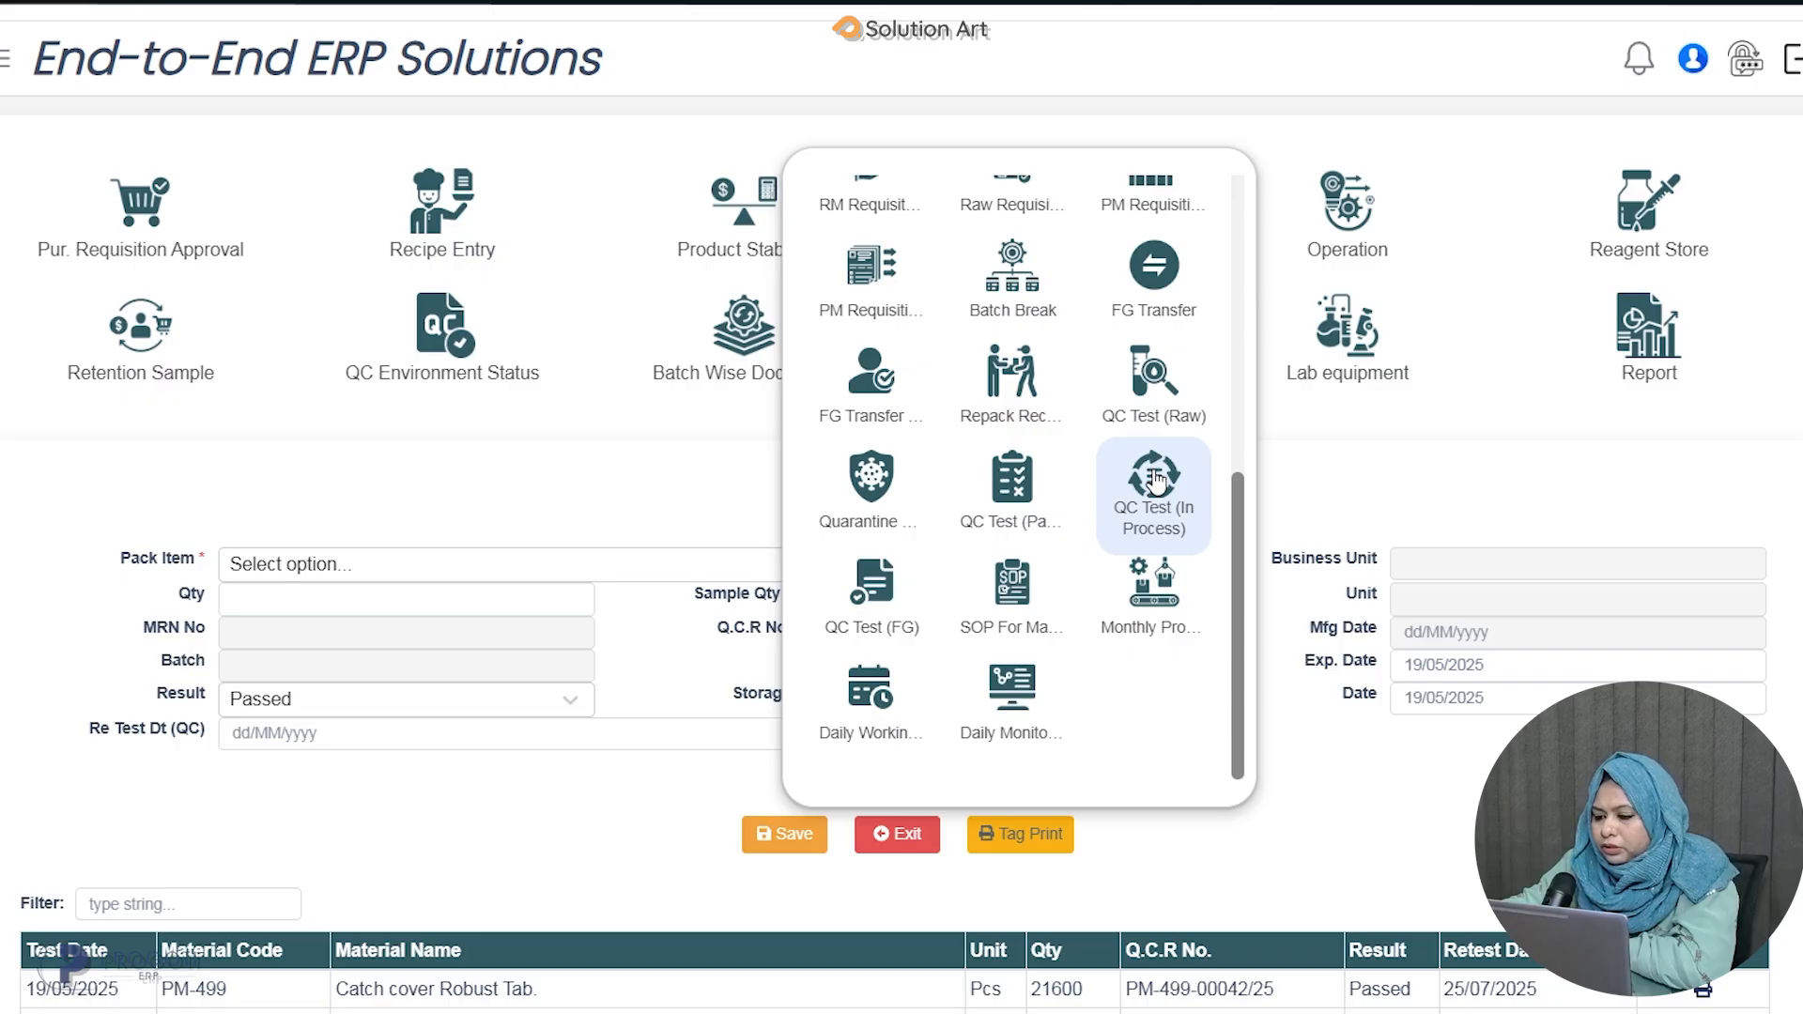
pyautogui.click(1157, 481)
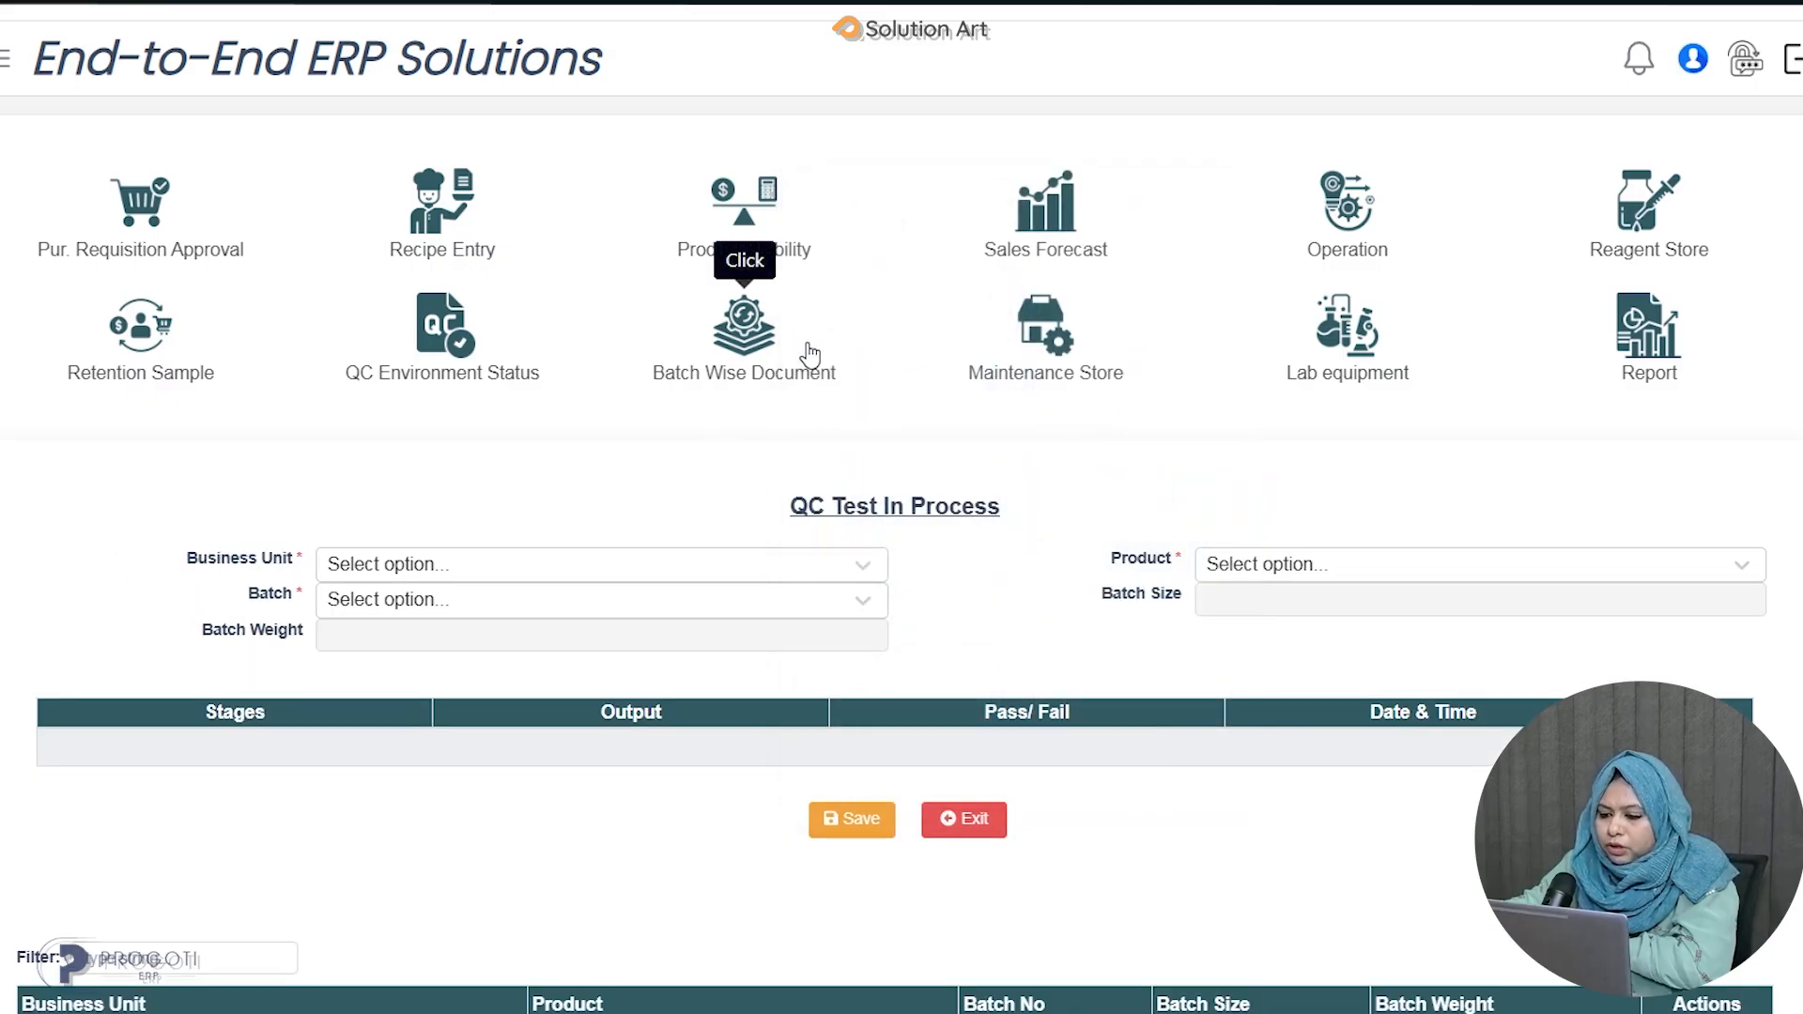
# Select business unit ANIMAL HEALTH DIVISION, product VO25-Calciton-5 Lts. Oral Sus. and batch 0125.
pyautogui.scroll(-2, 831, 380)
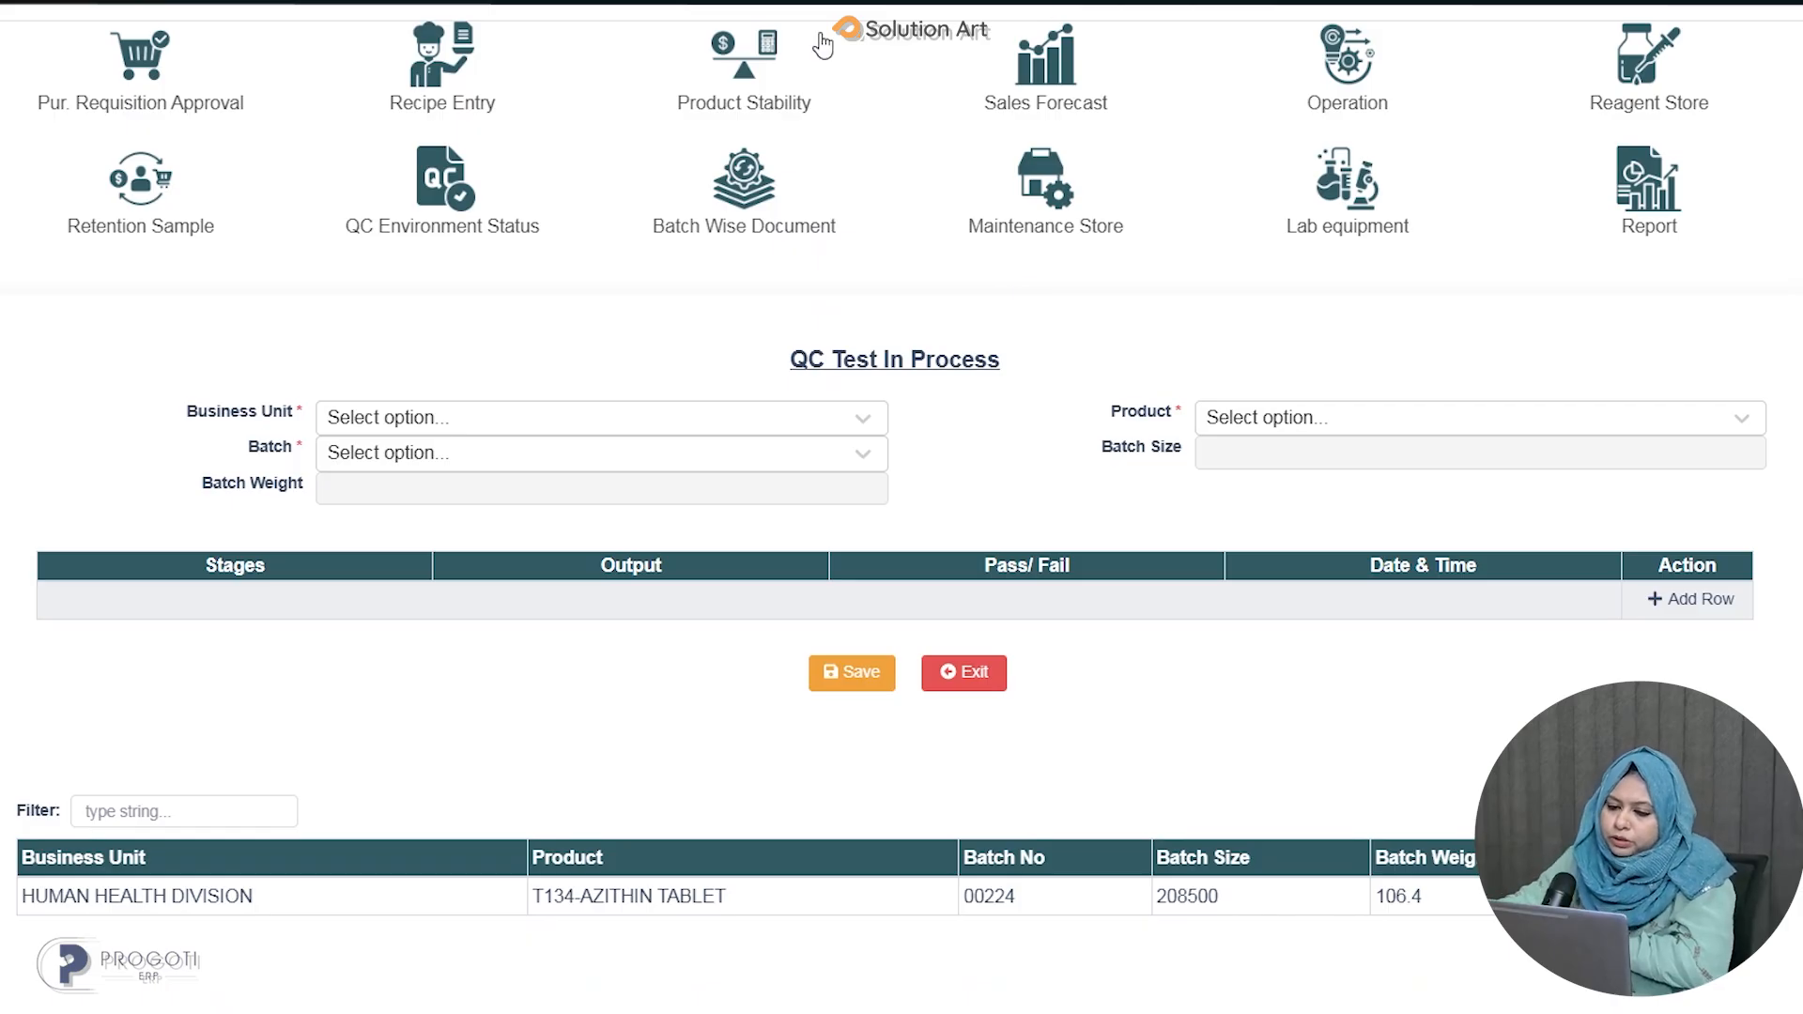
pyautogui.click(844, 426)
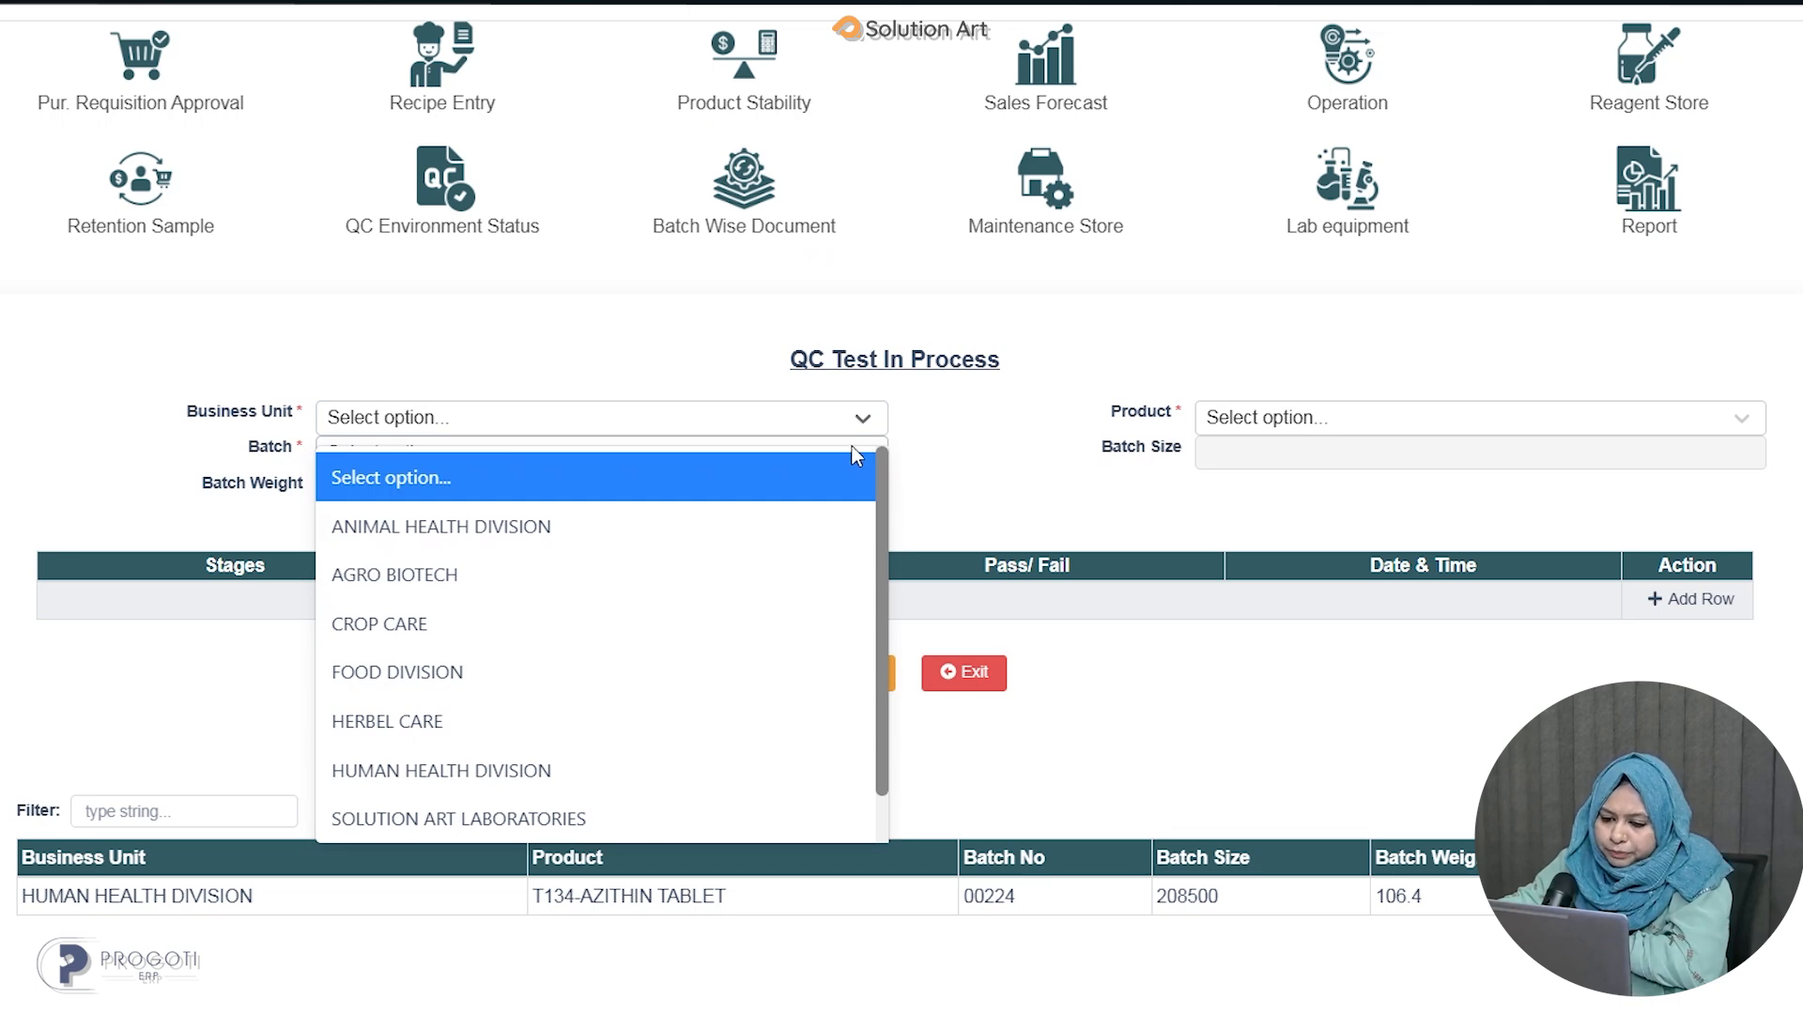
pyautogui.click(604, 526)
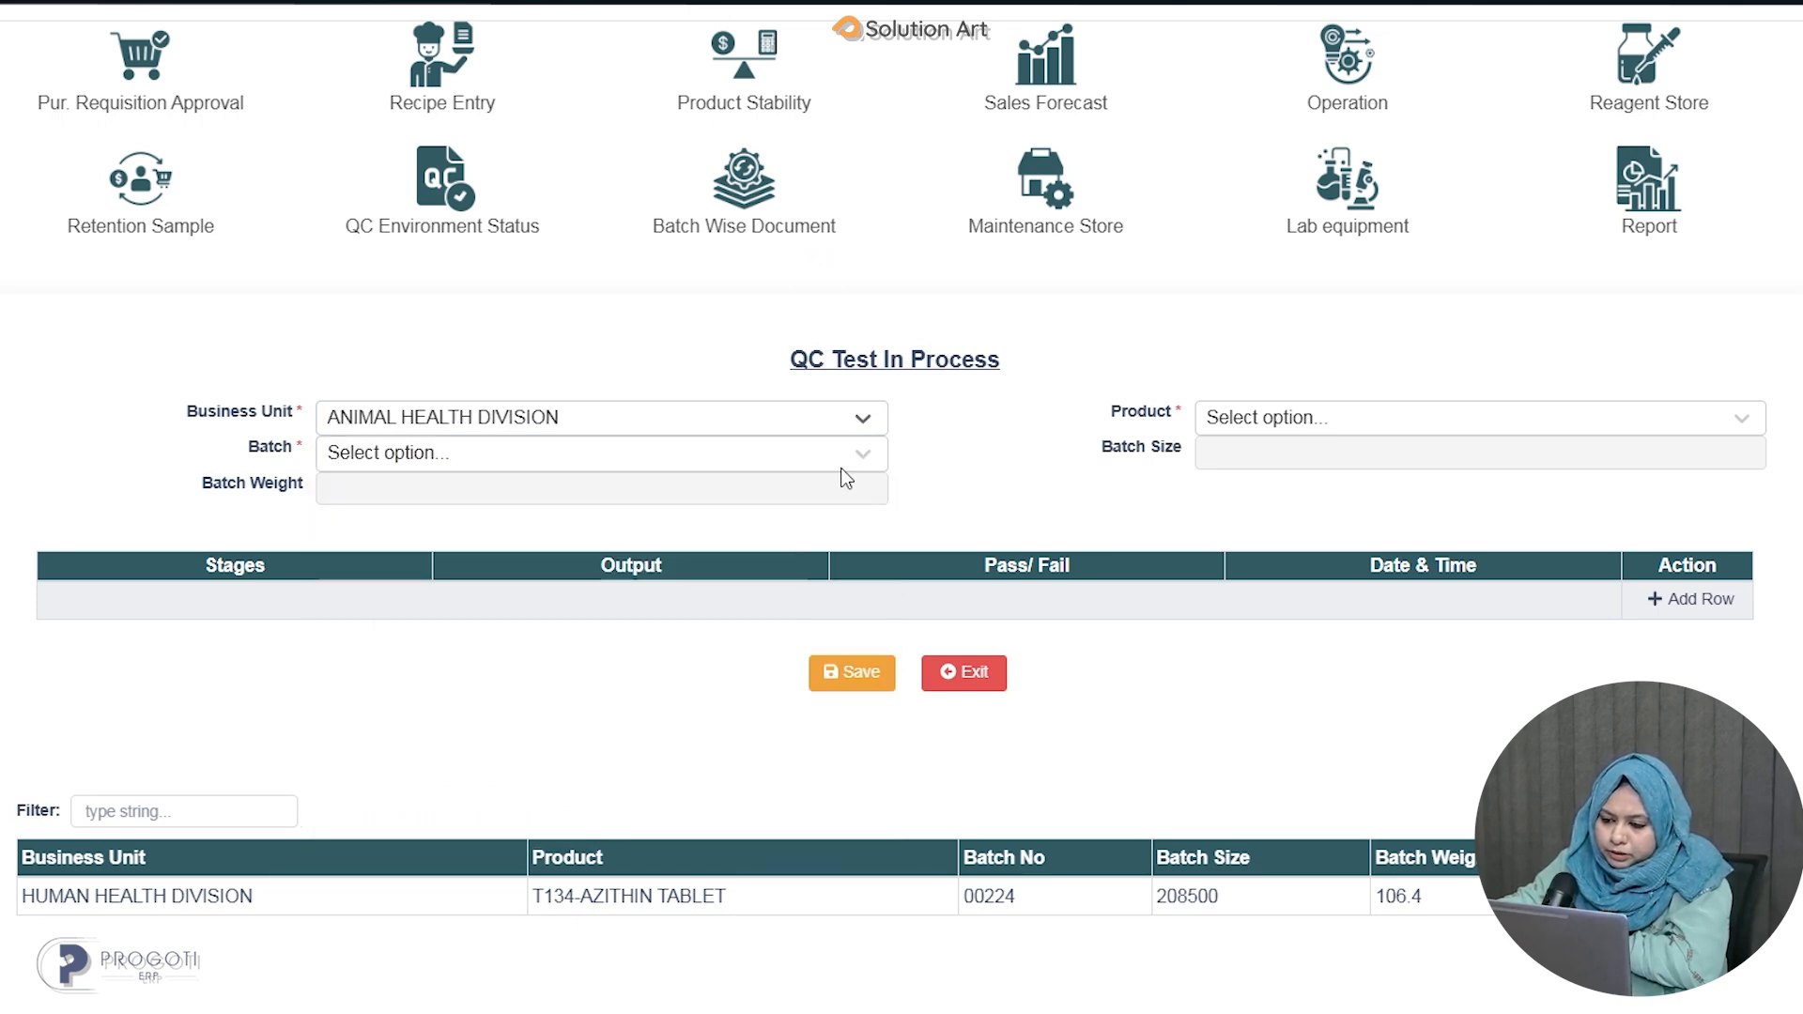
pyautogui.click(1317, 418)
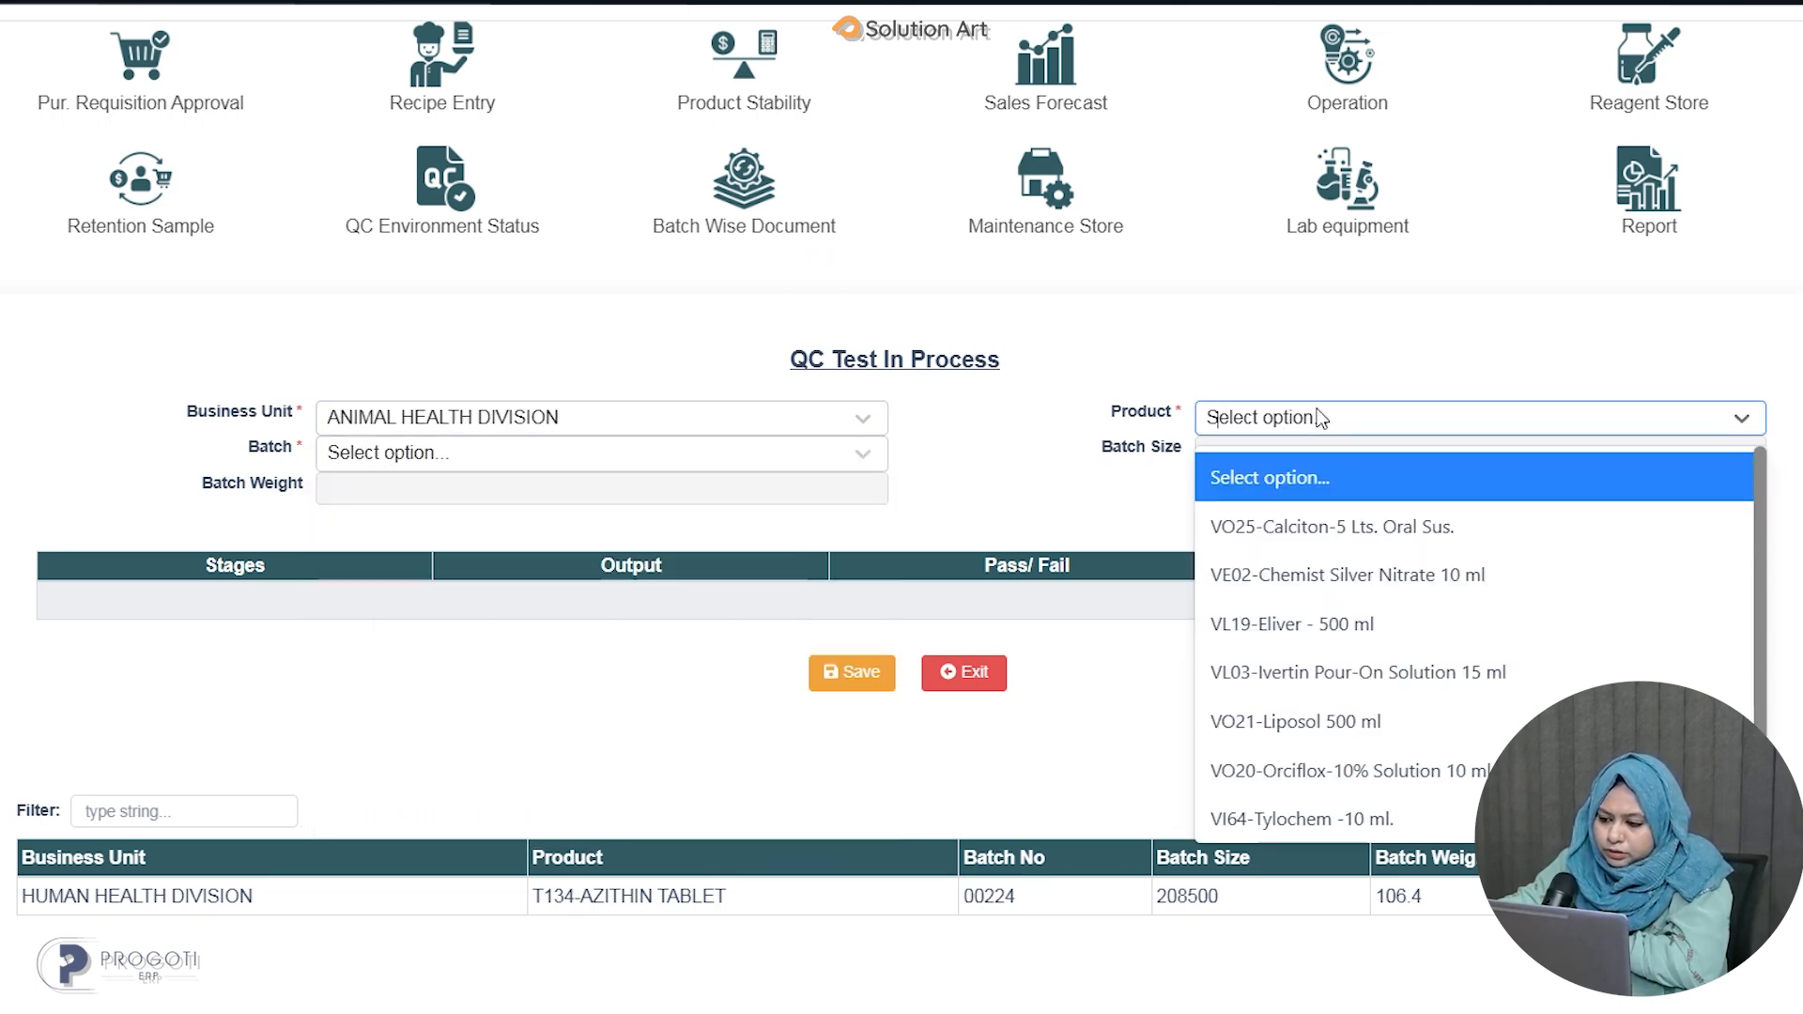
pyautogui.click(1290, 539)
pyautogui.click(654, 454)
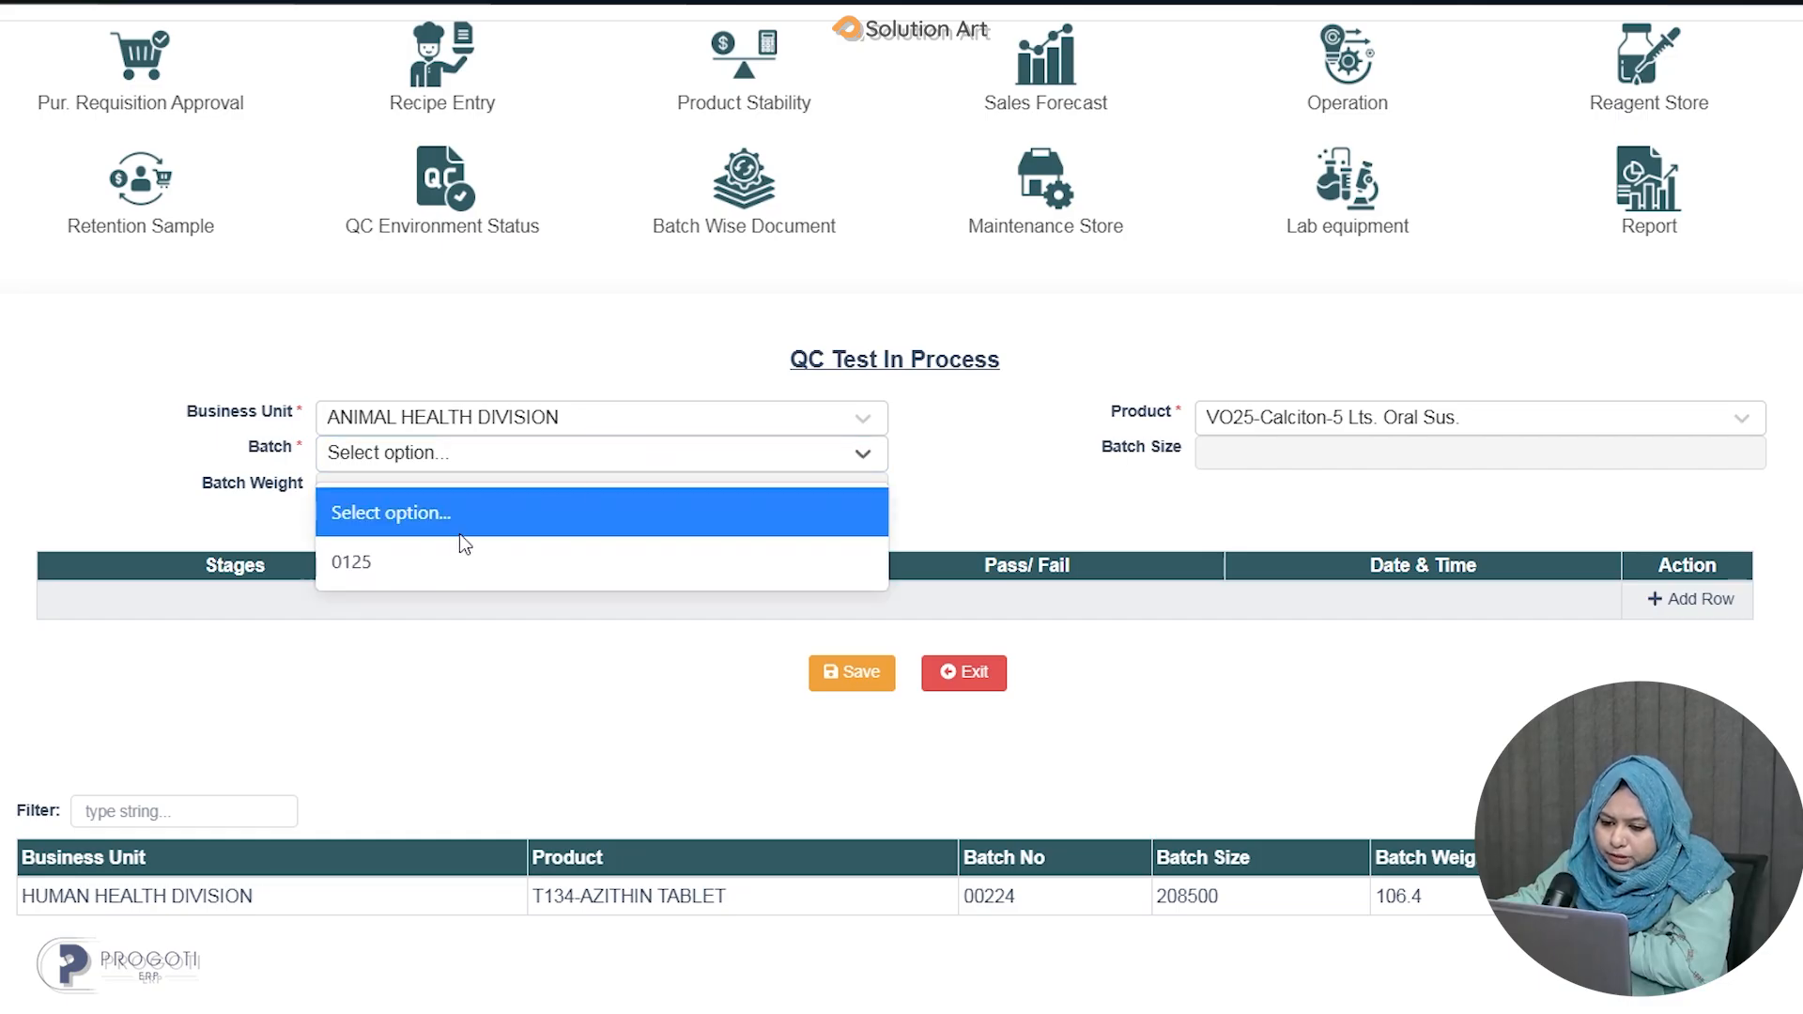
pyautogui.click(402, 562)
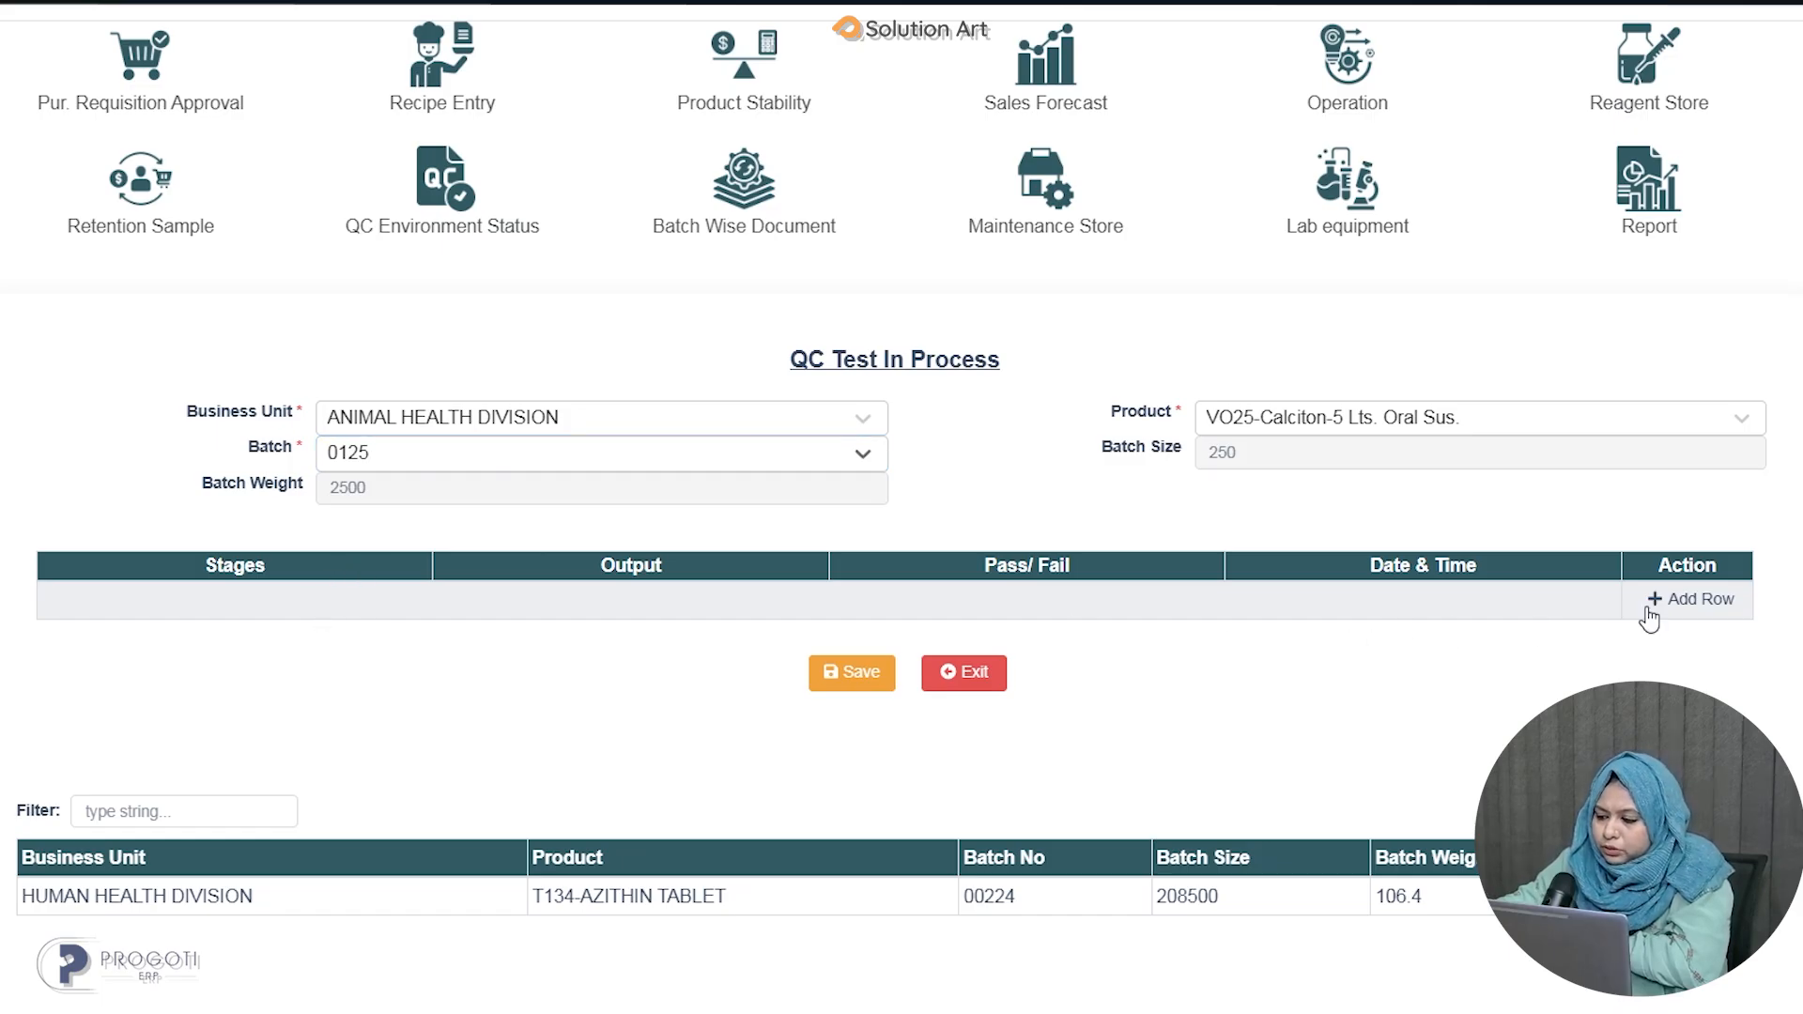
# Add a Processing stage row with output 50, Pass, dated 13/05/2025, and save the in-process test.
pyautogui.click(1677, 616)
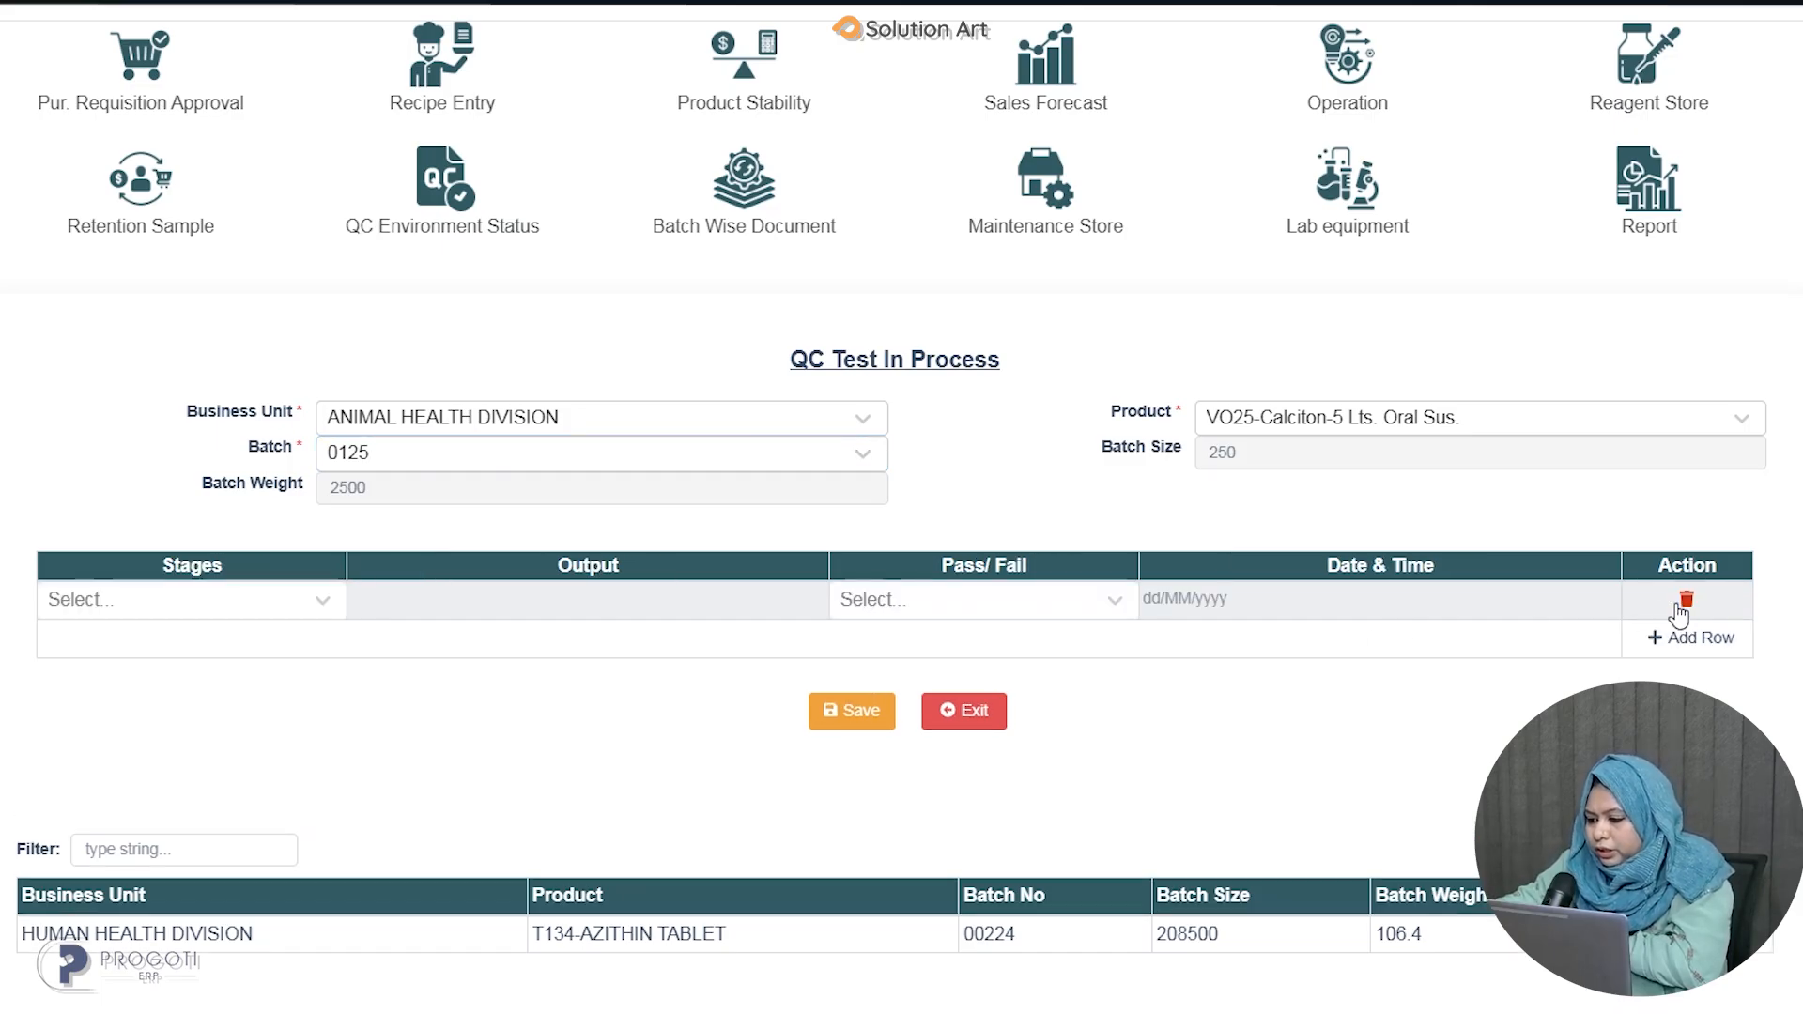
pyautogui.click(304, 599)
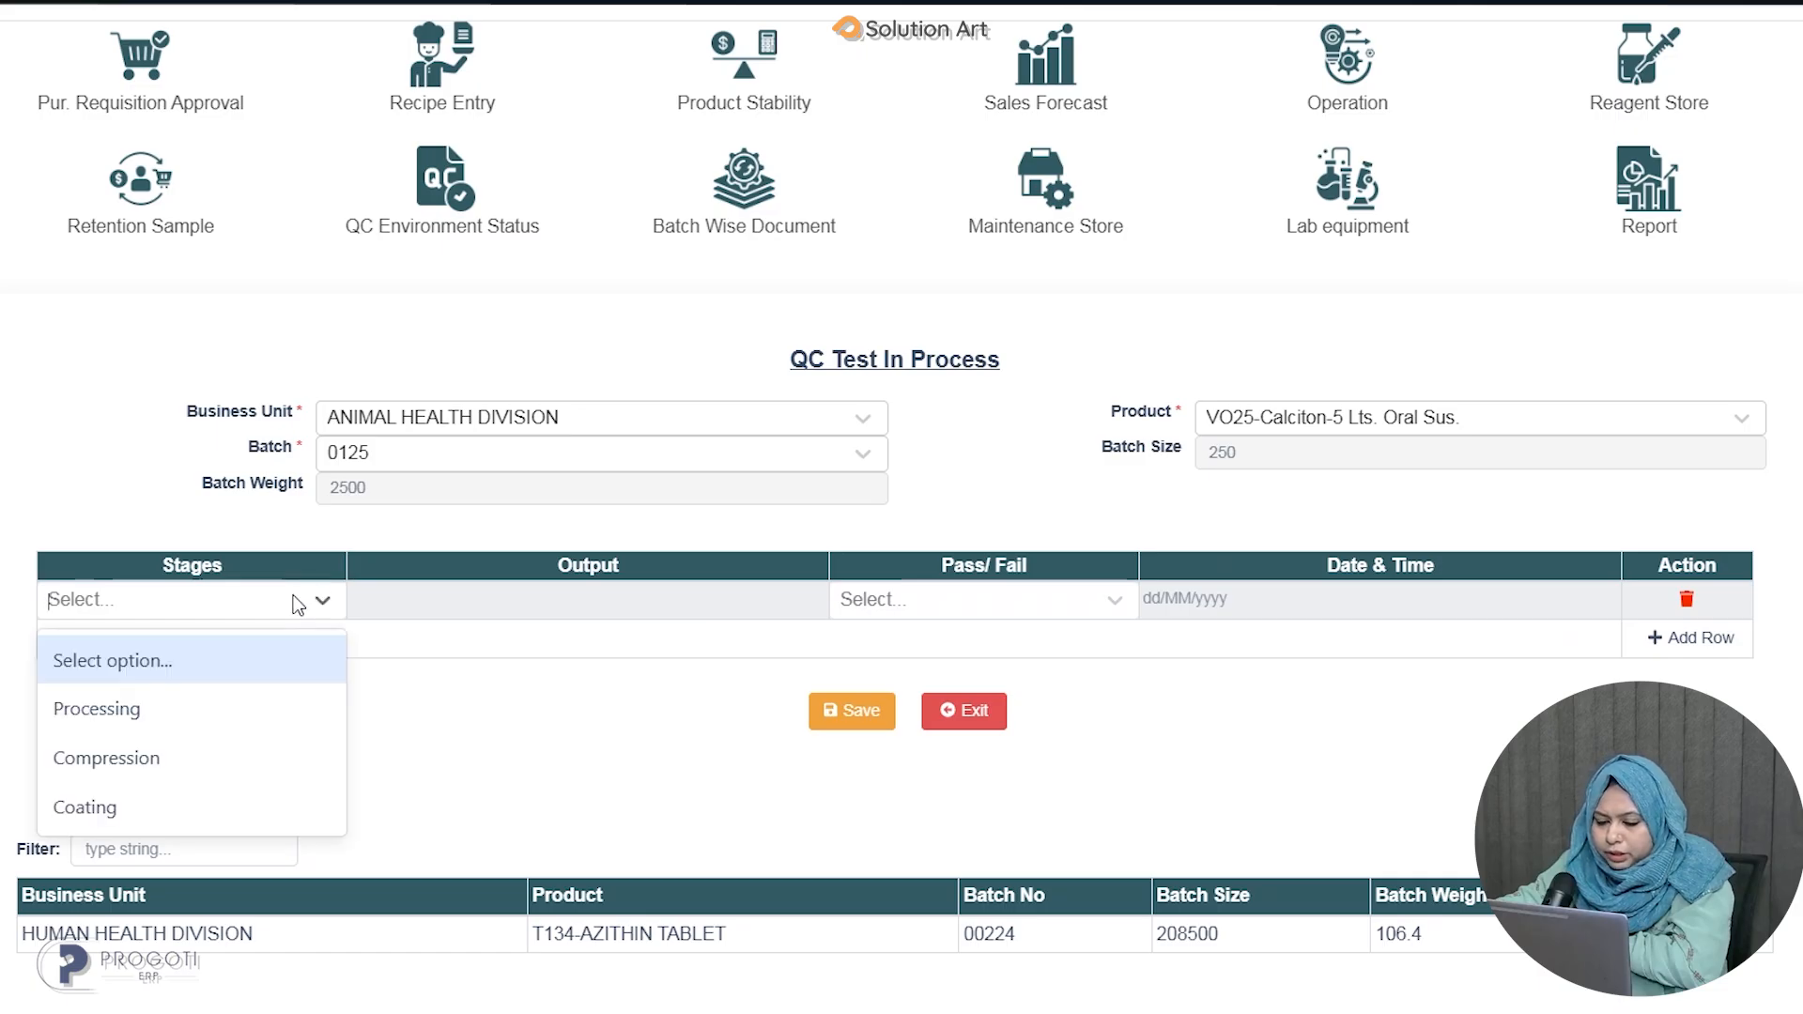
pyautogui.click(207, 713)
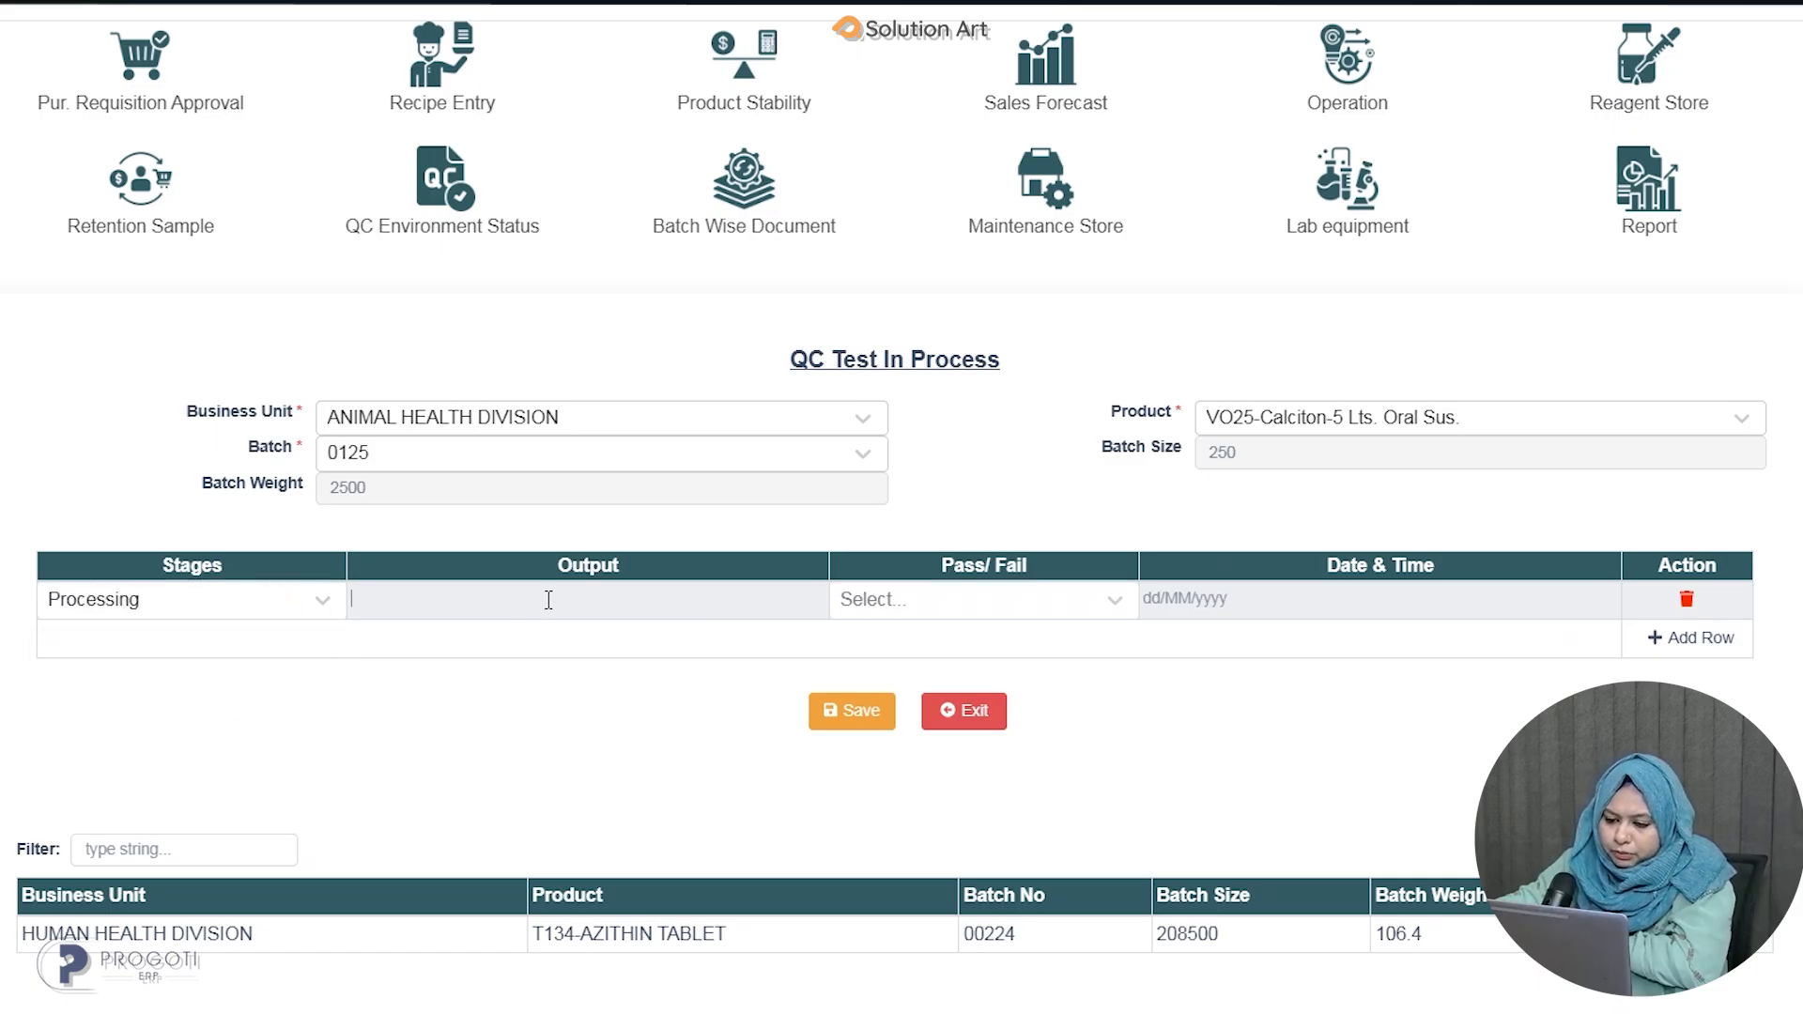
pyautogui.write('50')
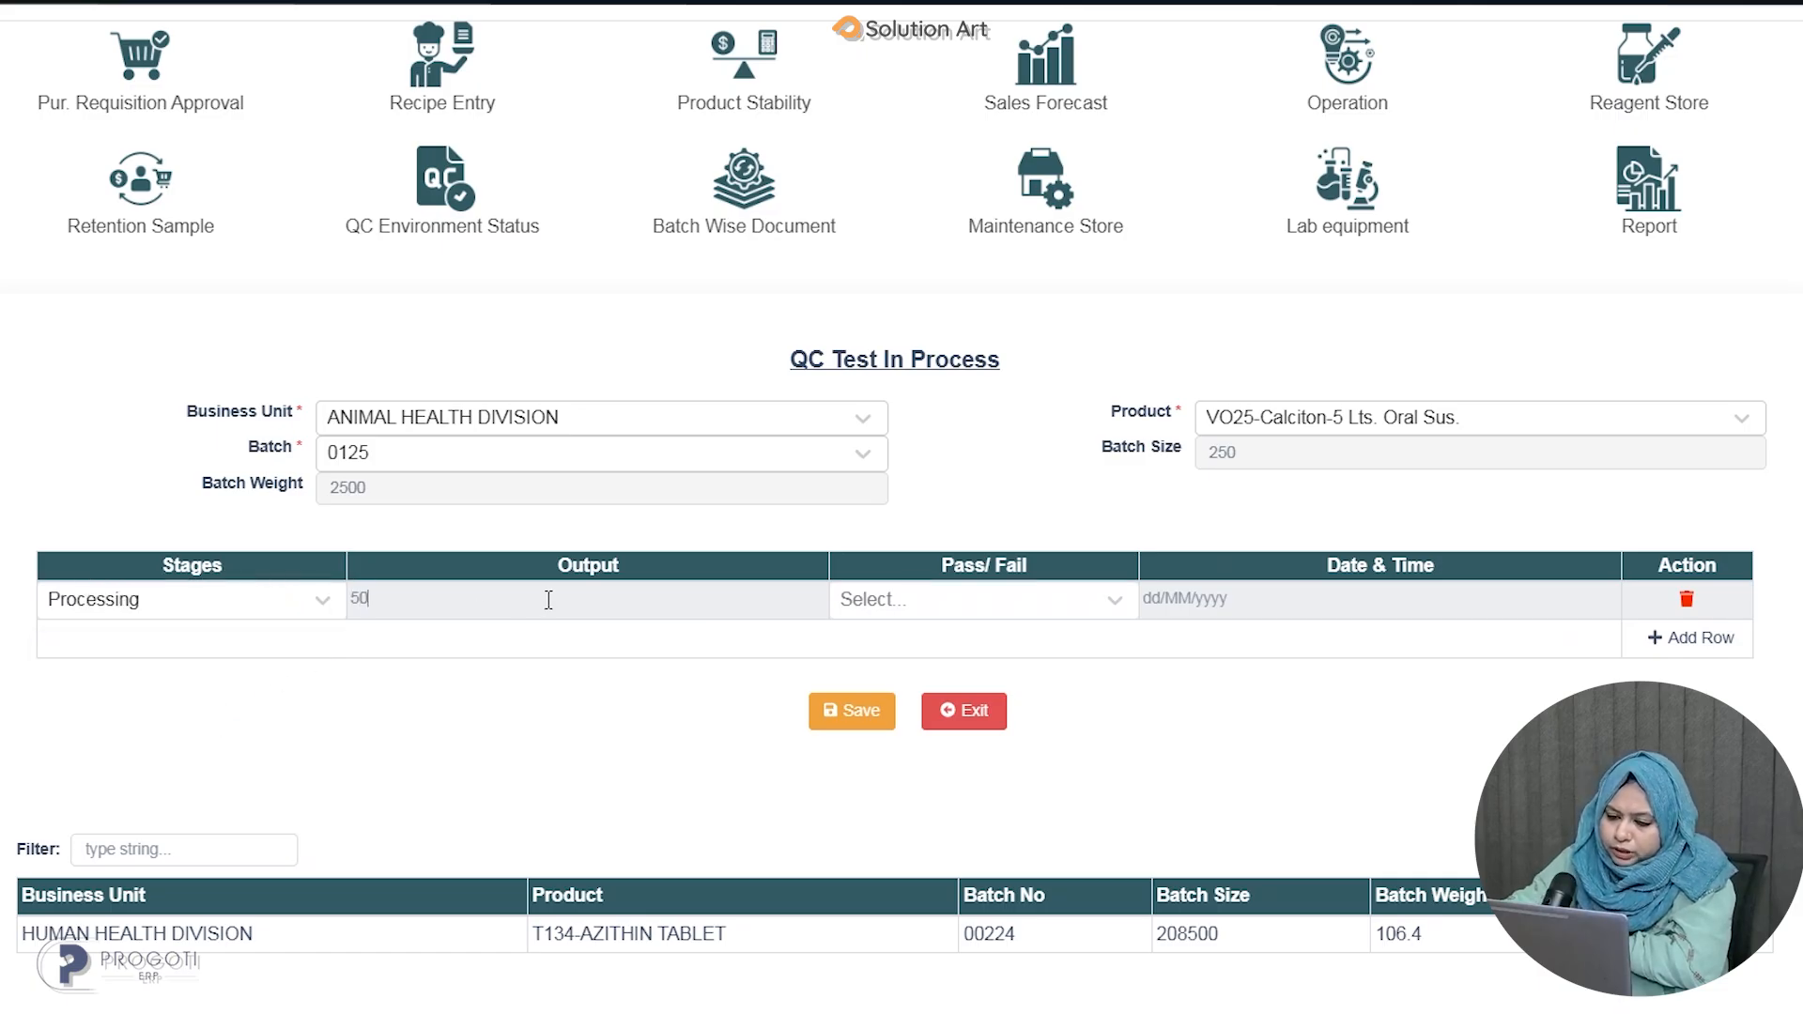
pyautogui.click(1073, 605)
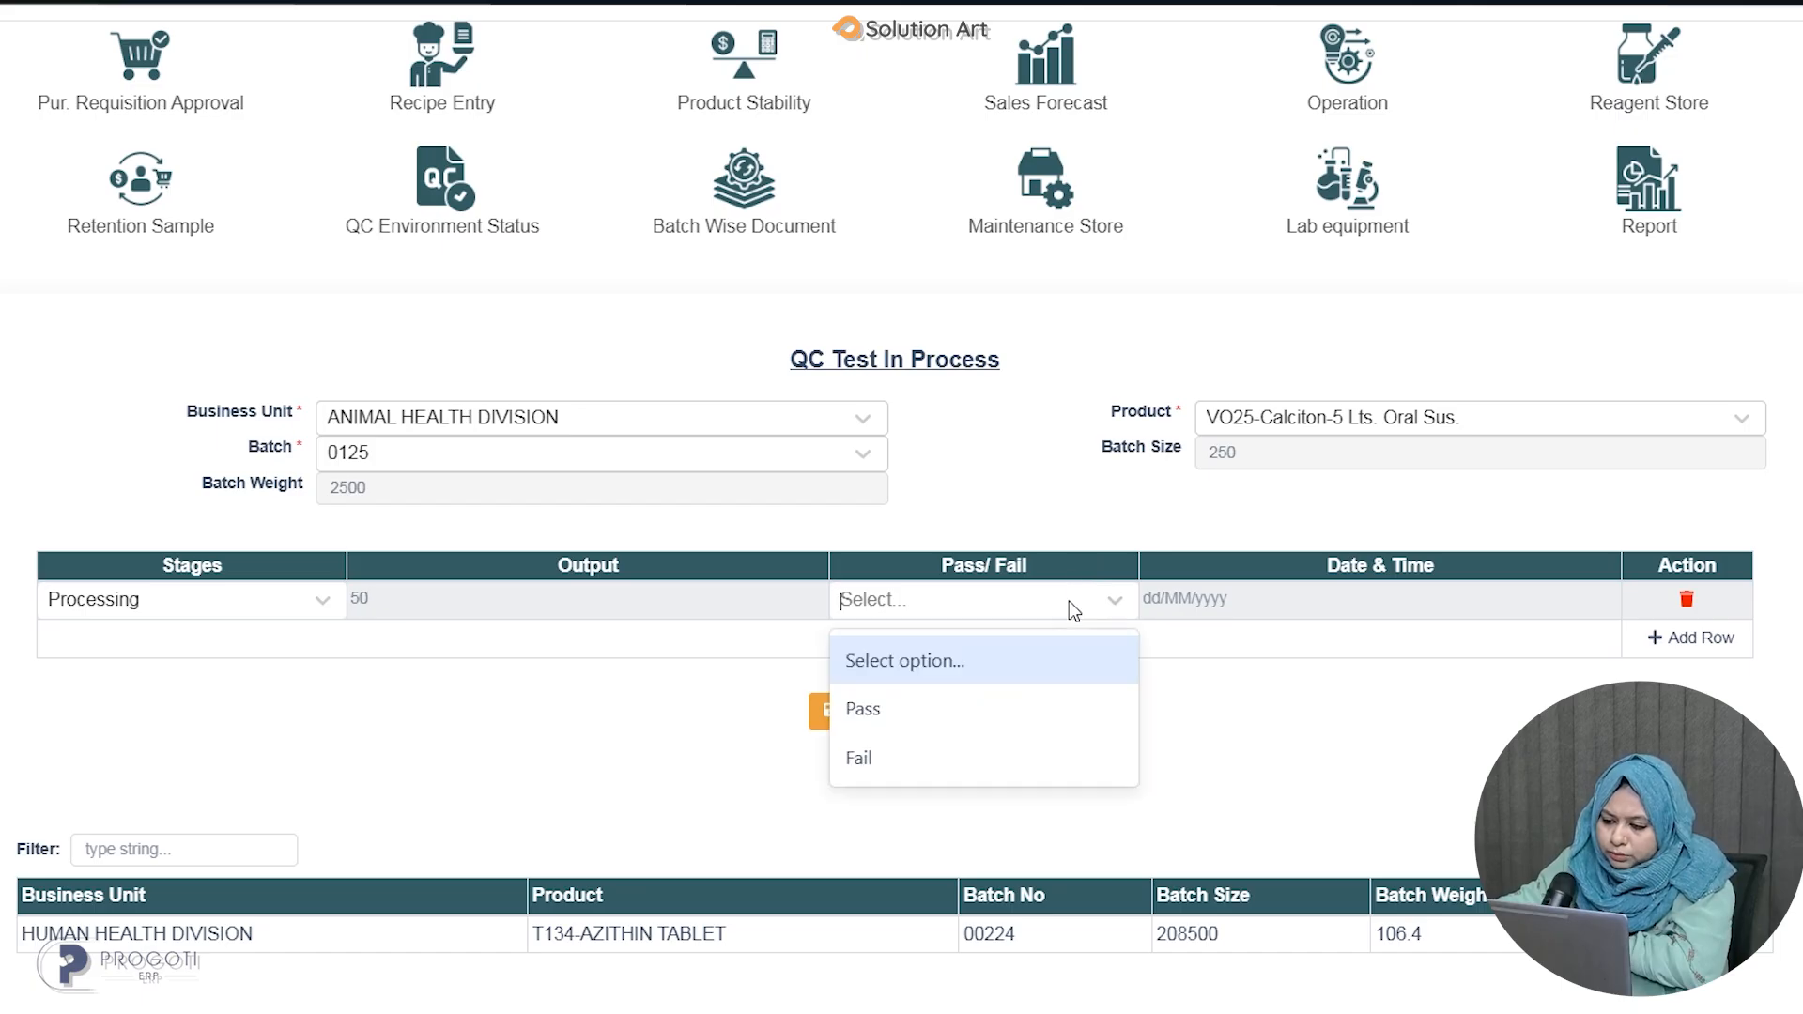
pyautogui.click(1007, 708)
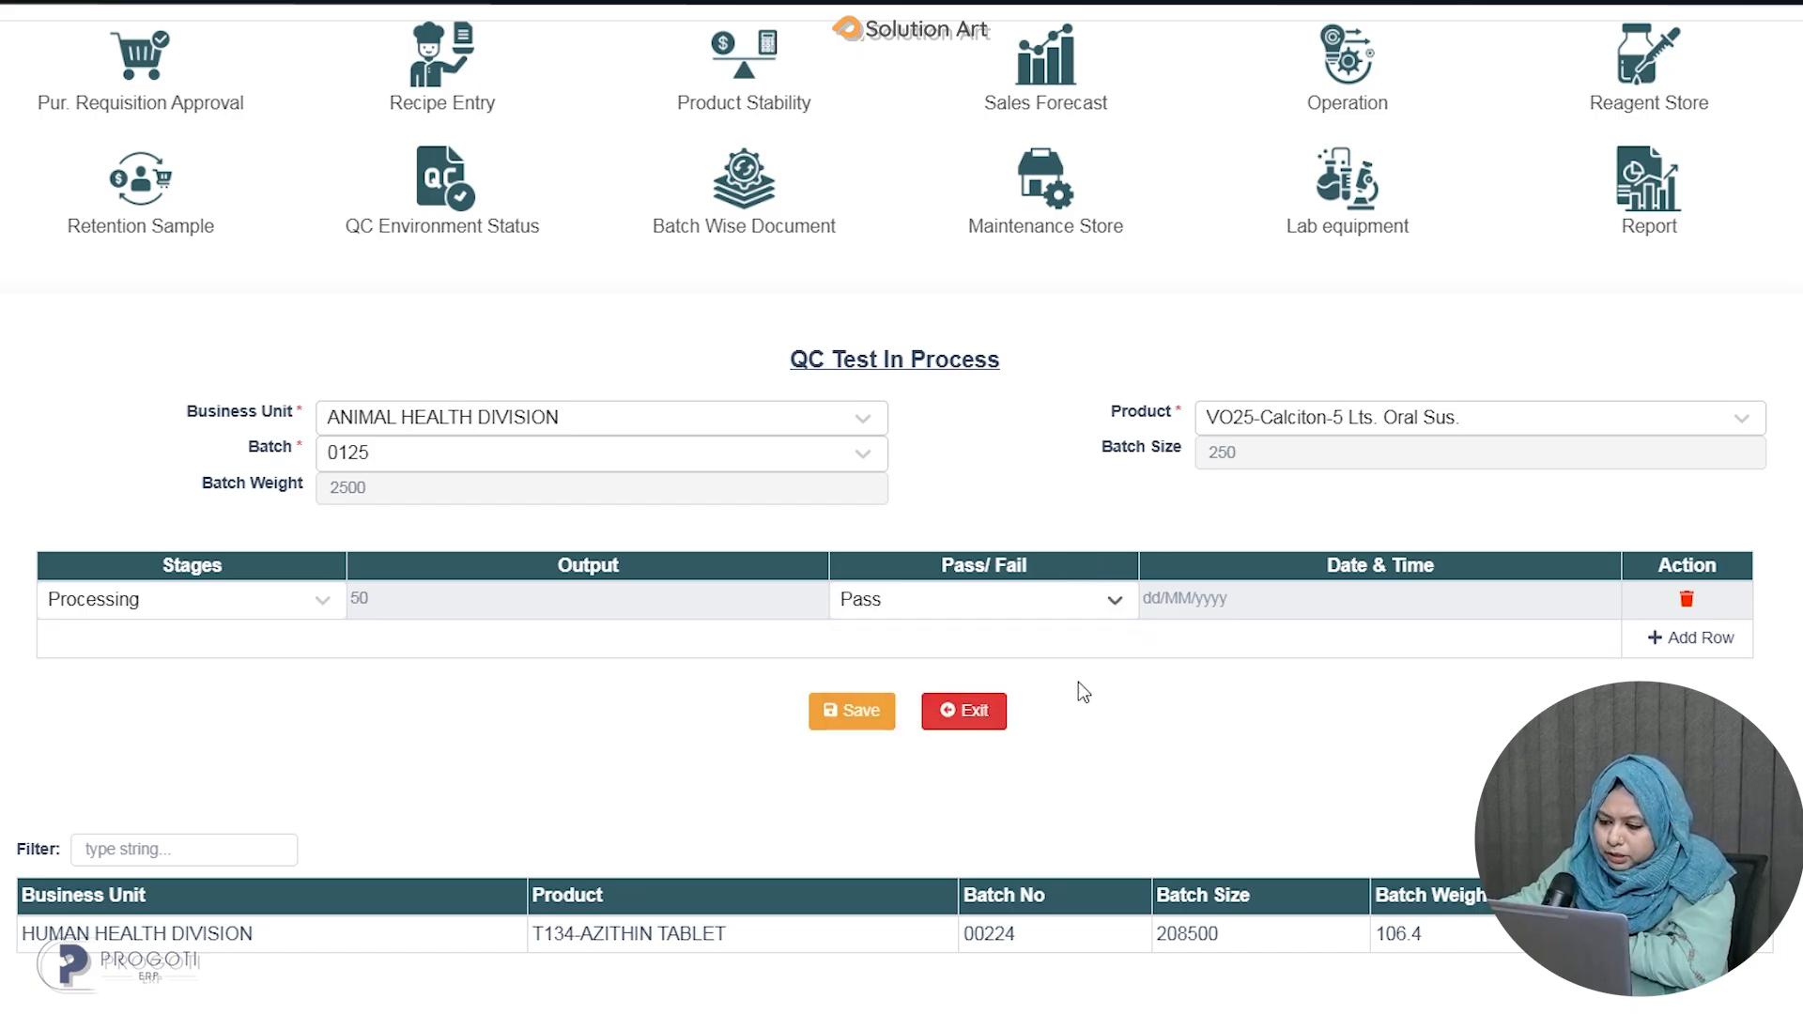
pyautogui.click(1442, 599)
pyautogui.click(1256, 828)
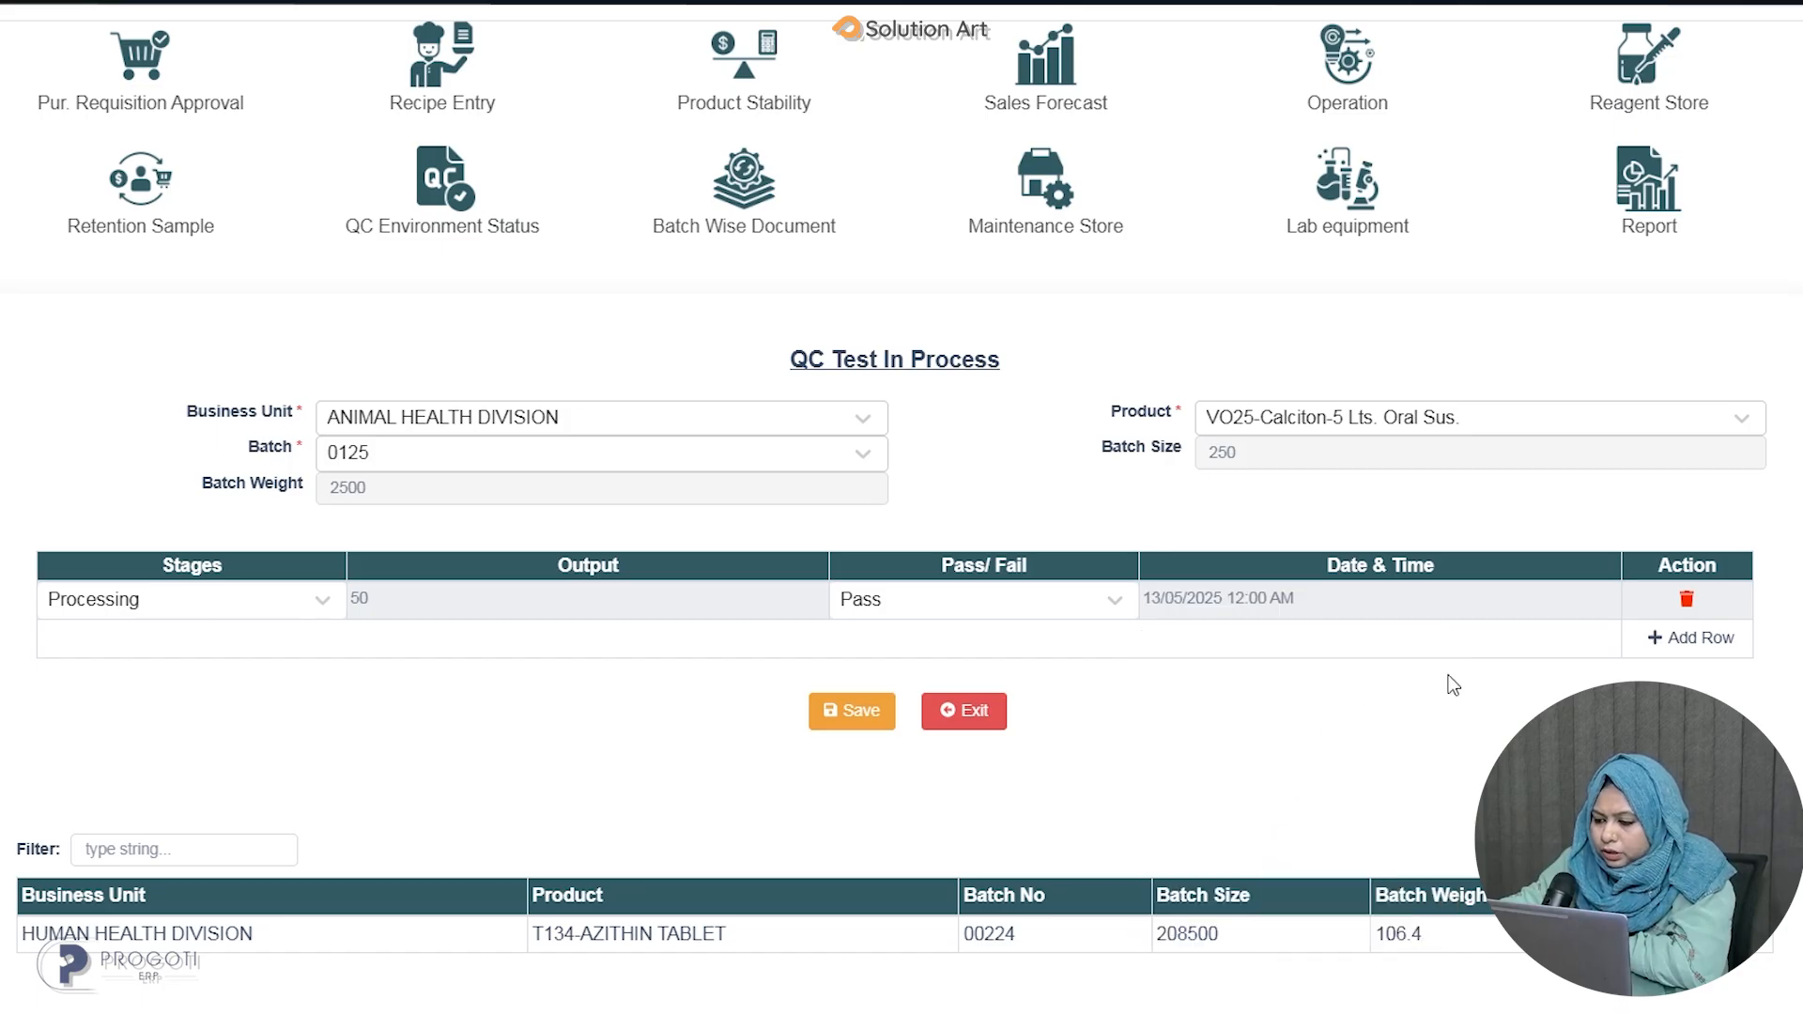
pyautogui.click(869, 721)
pyautogui.scroll(-2, 427, 819)
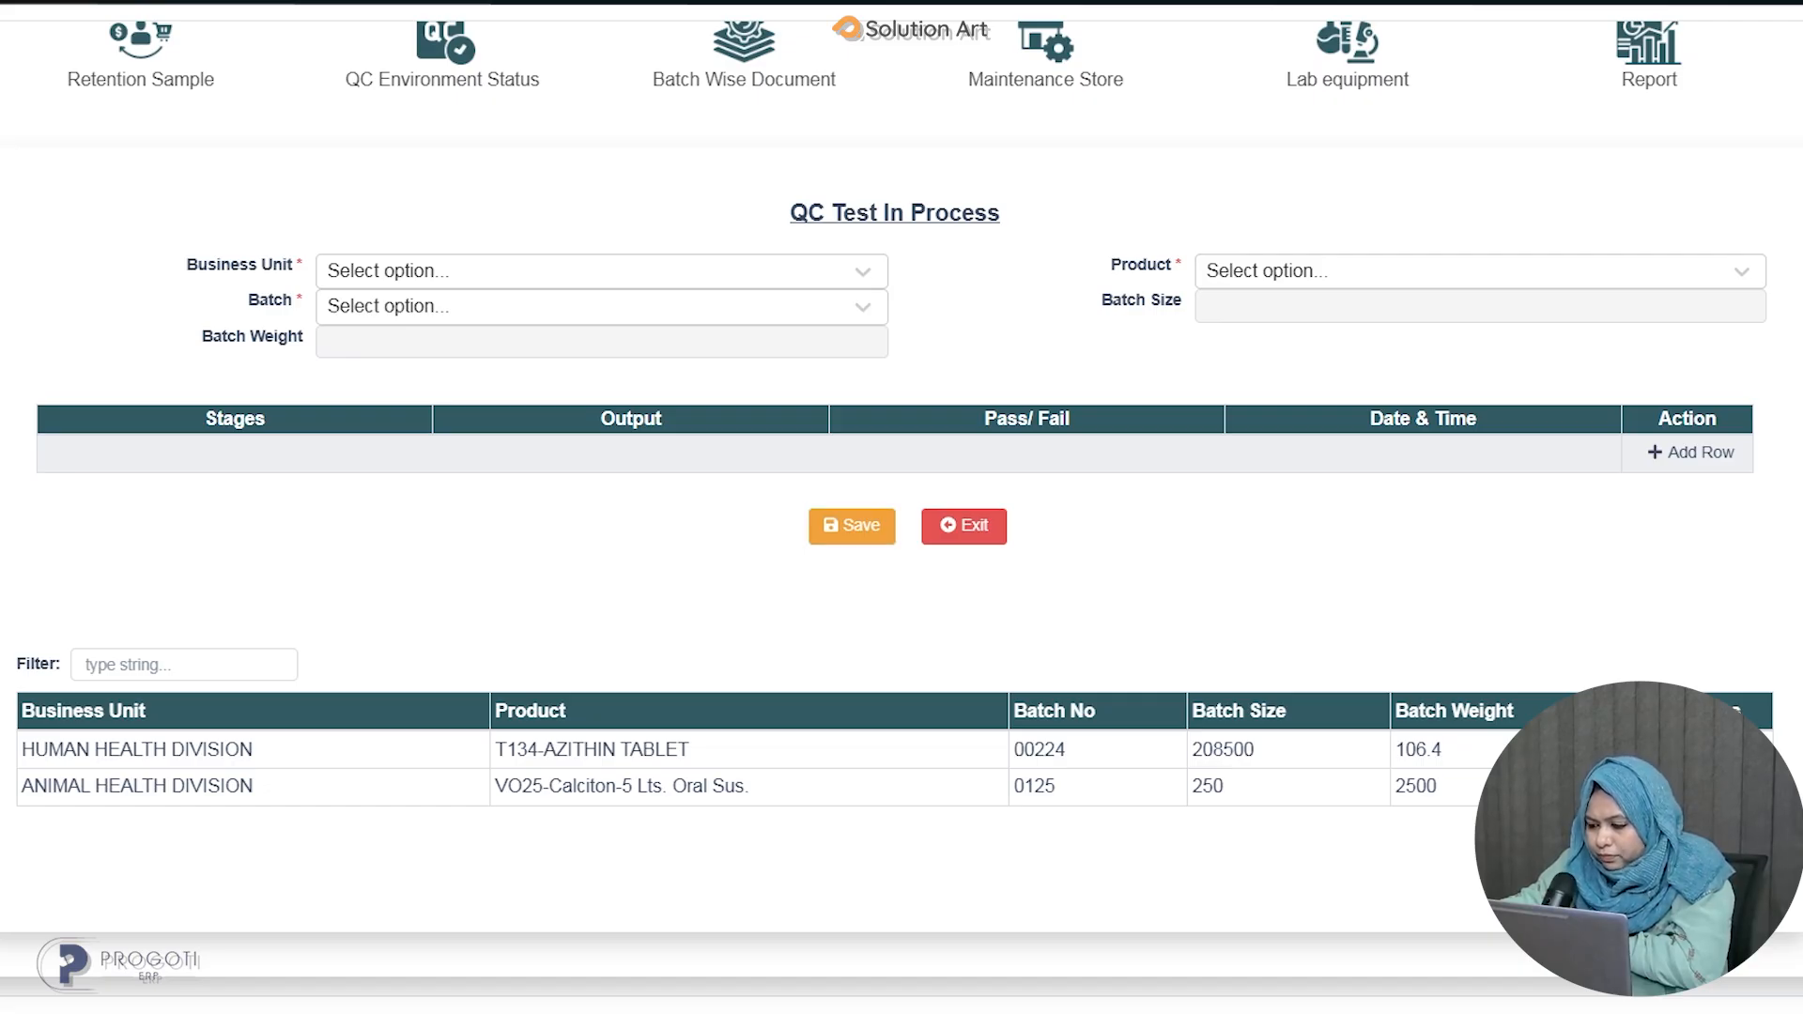
# Reopen the Calciton entry, add a Compression stage with output 50, Pass, dated 13/05/2025, and save.
pyautogui.click(1705, 787)
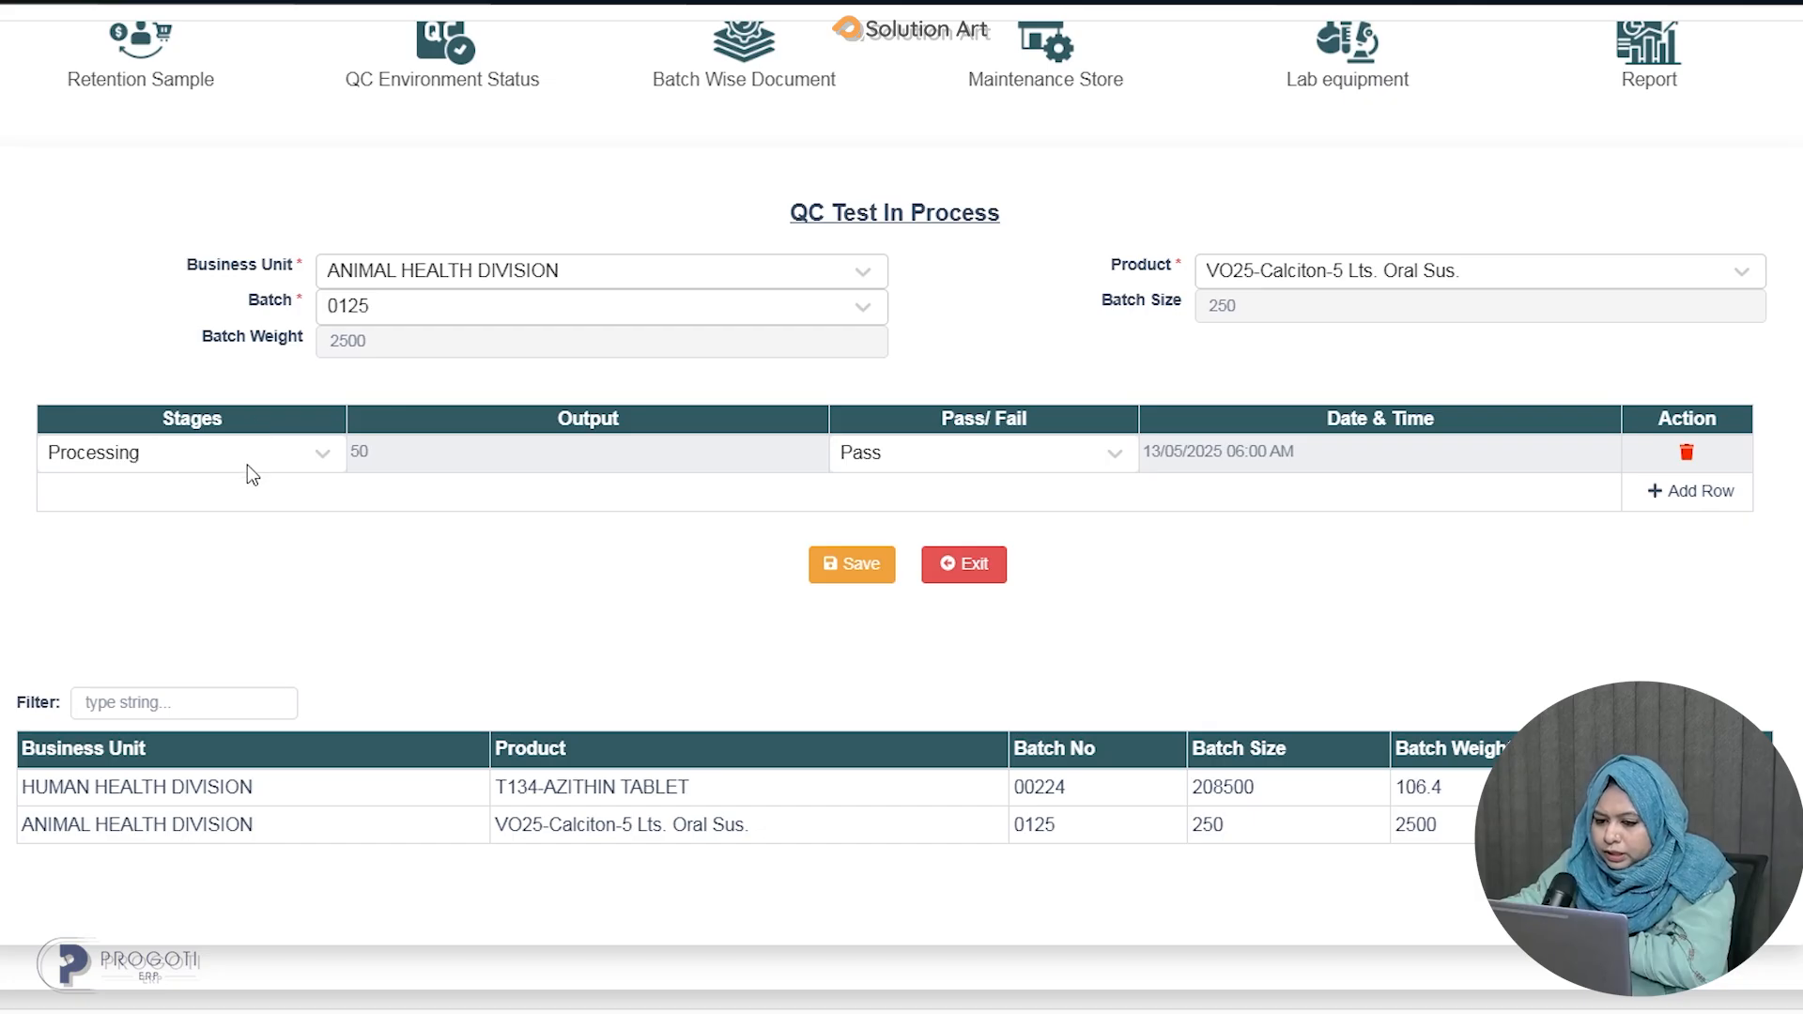
pyautogui.click(1666, 493)
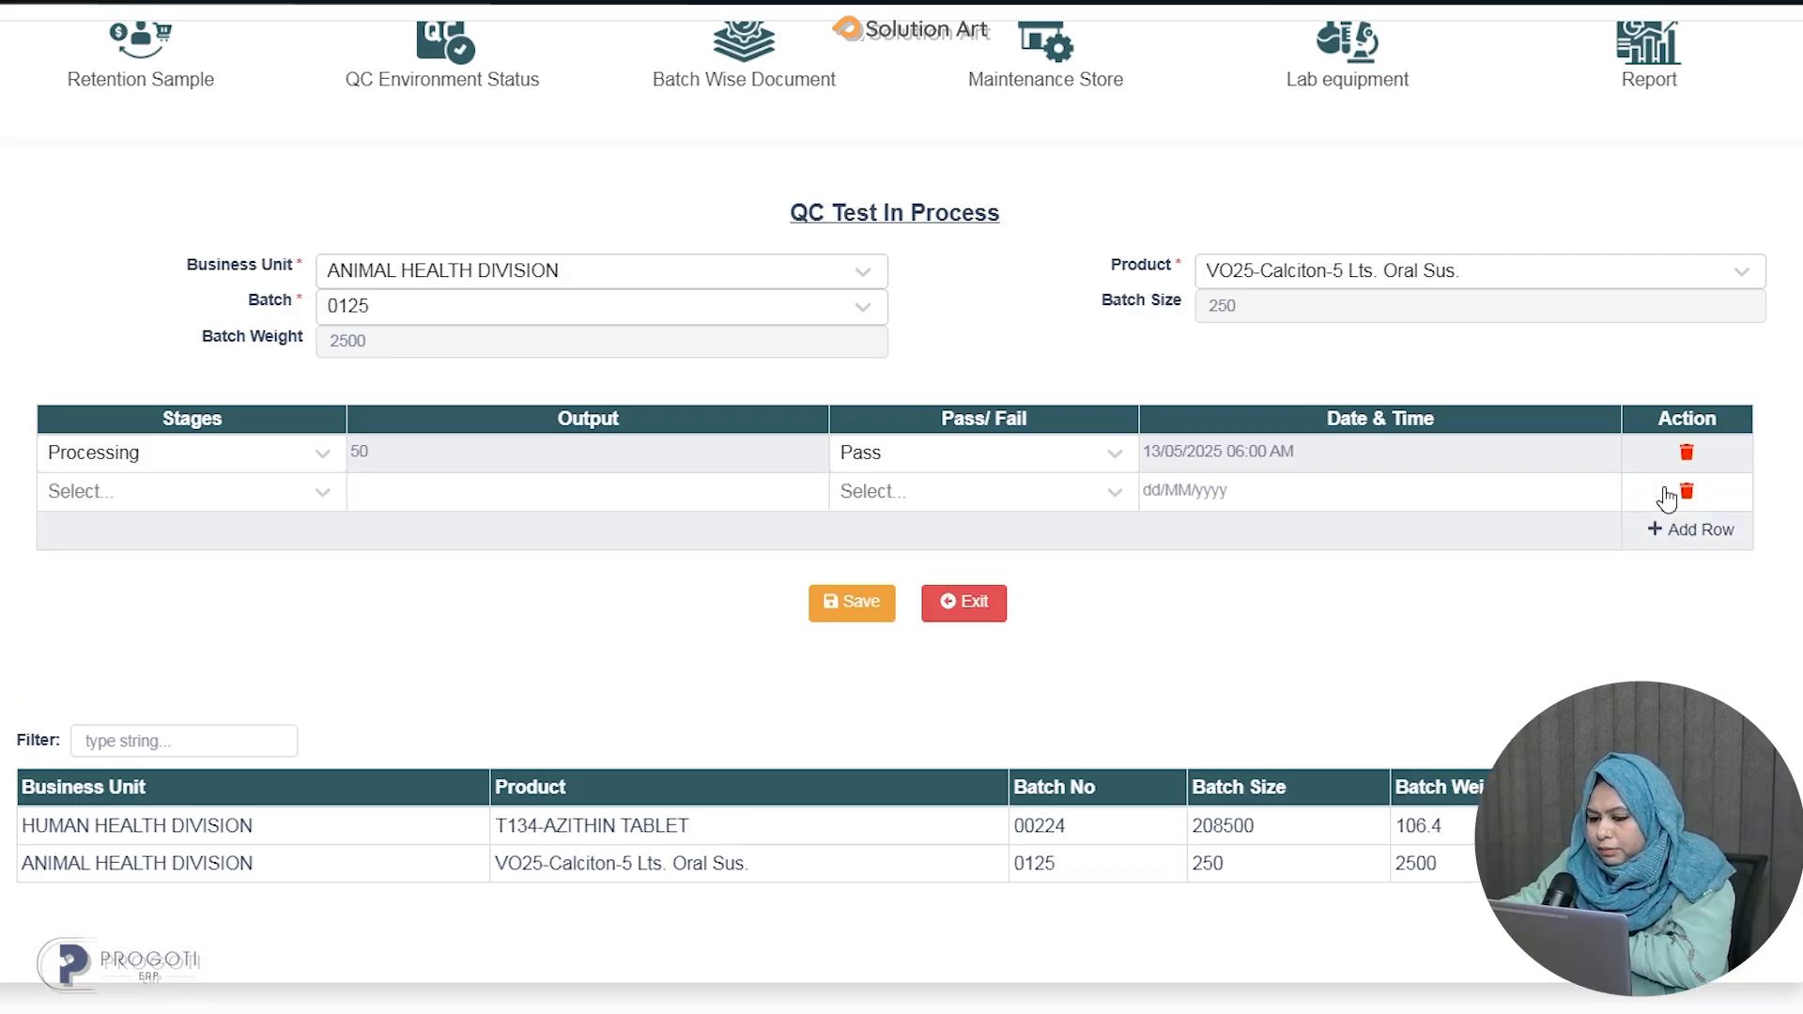
pyautogui.click(275, 498)
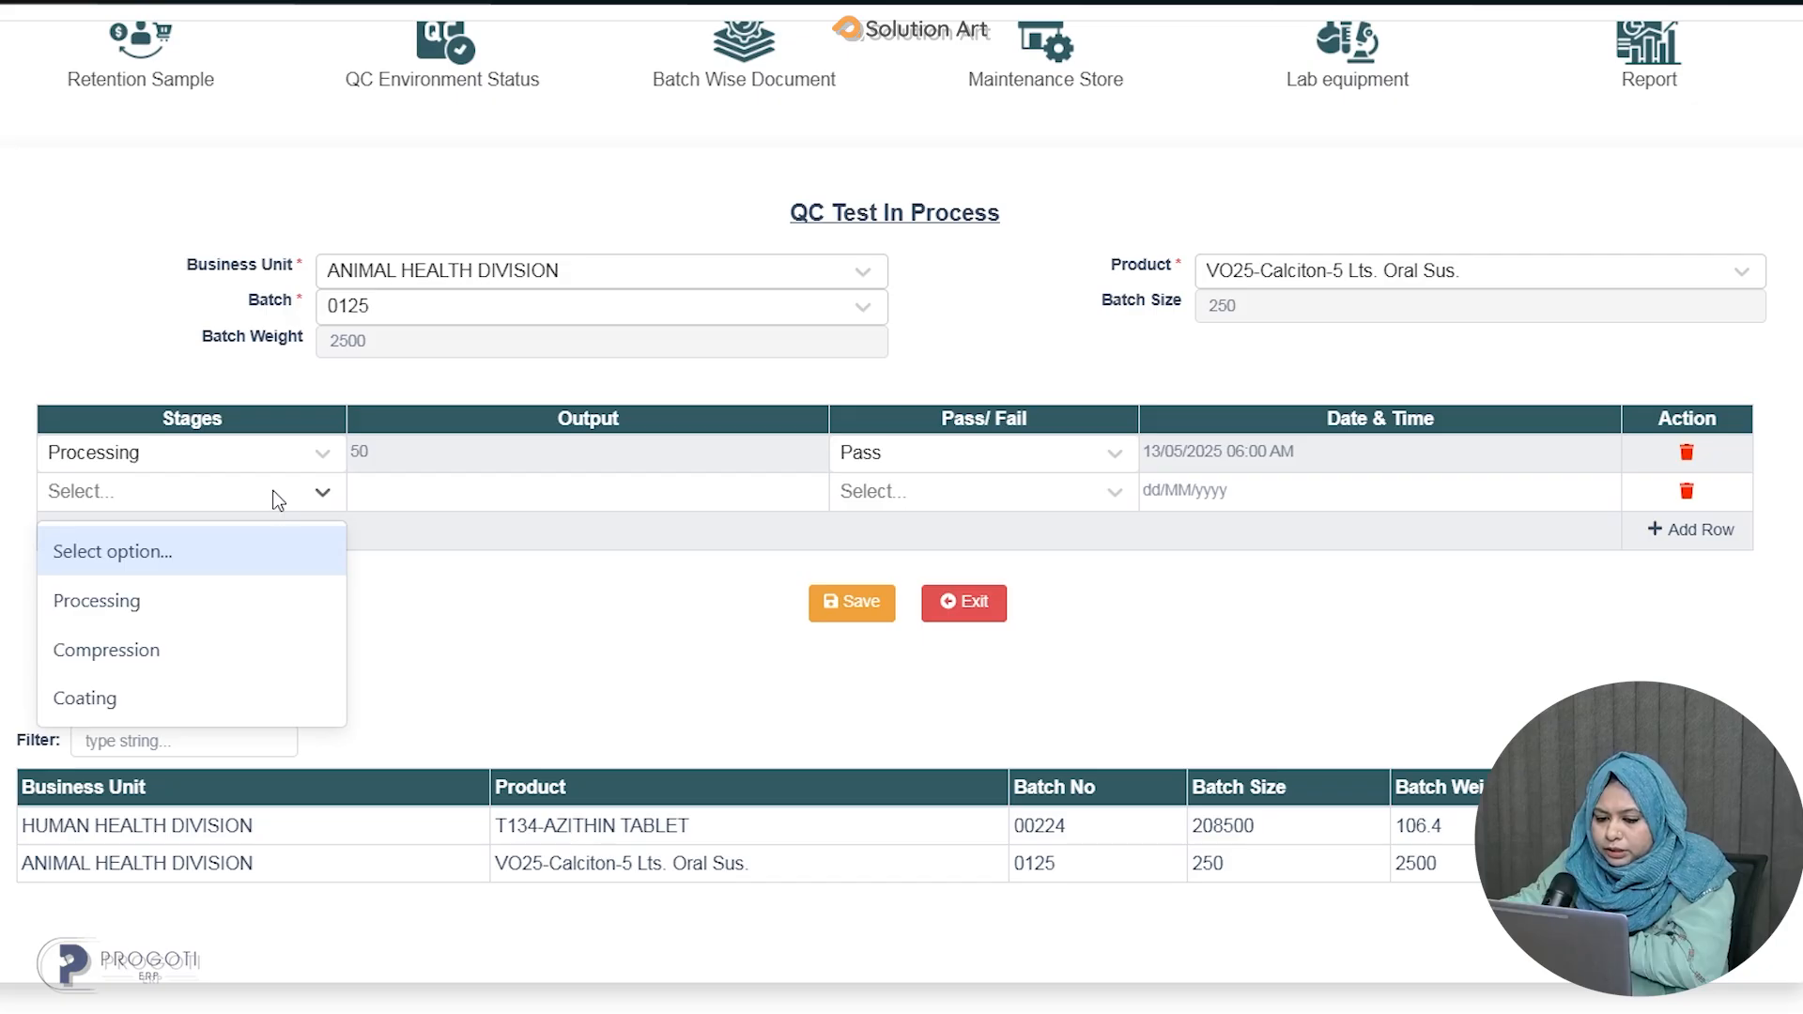
pyautogui.click(217, 662)
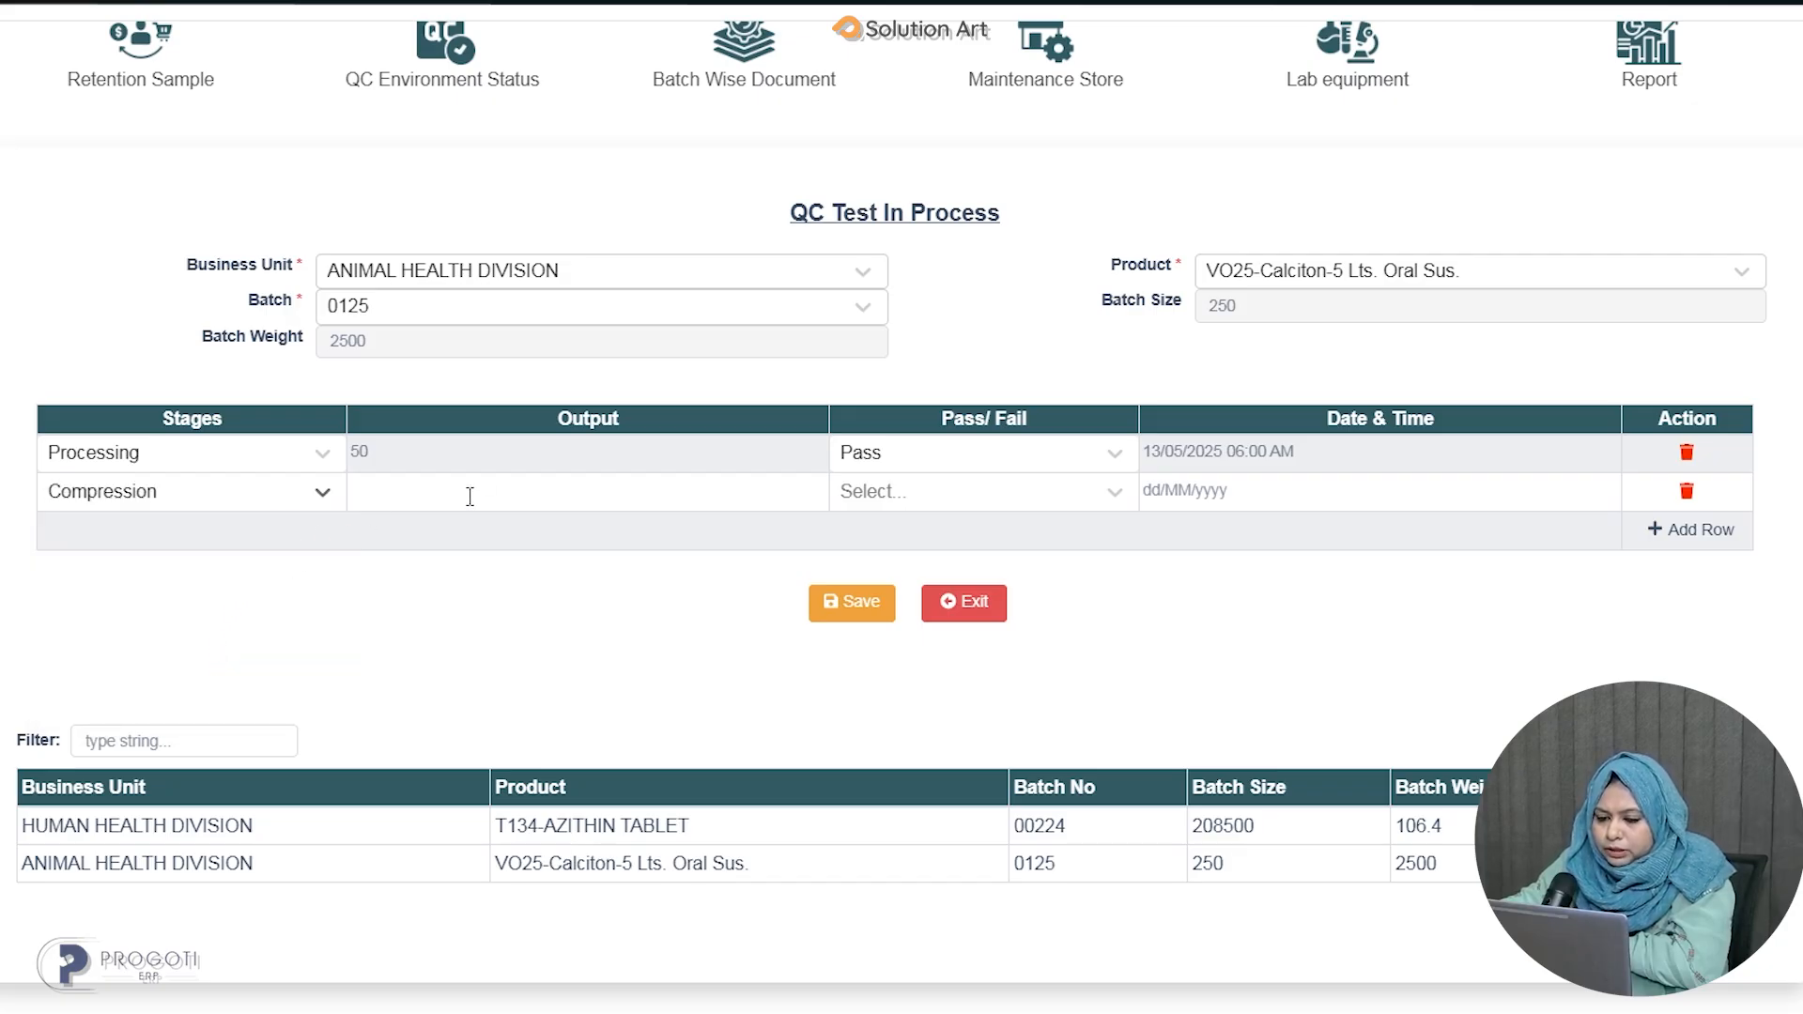
pyautogui.write('50')
pyautogui.click(942, 490)
pyautogui.click(928, 611)
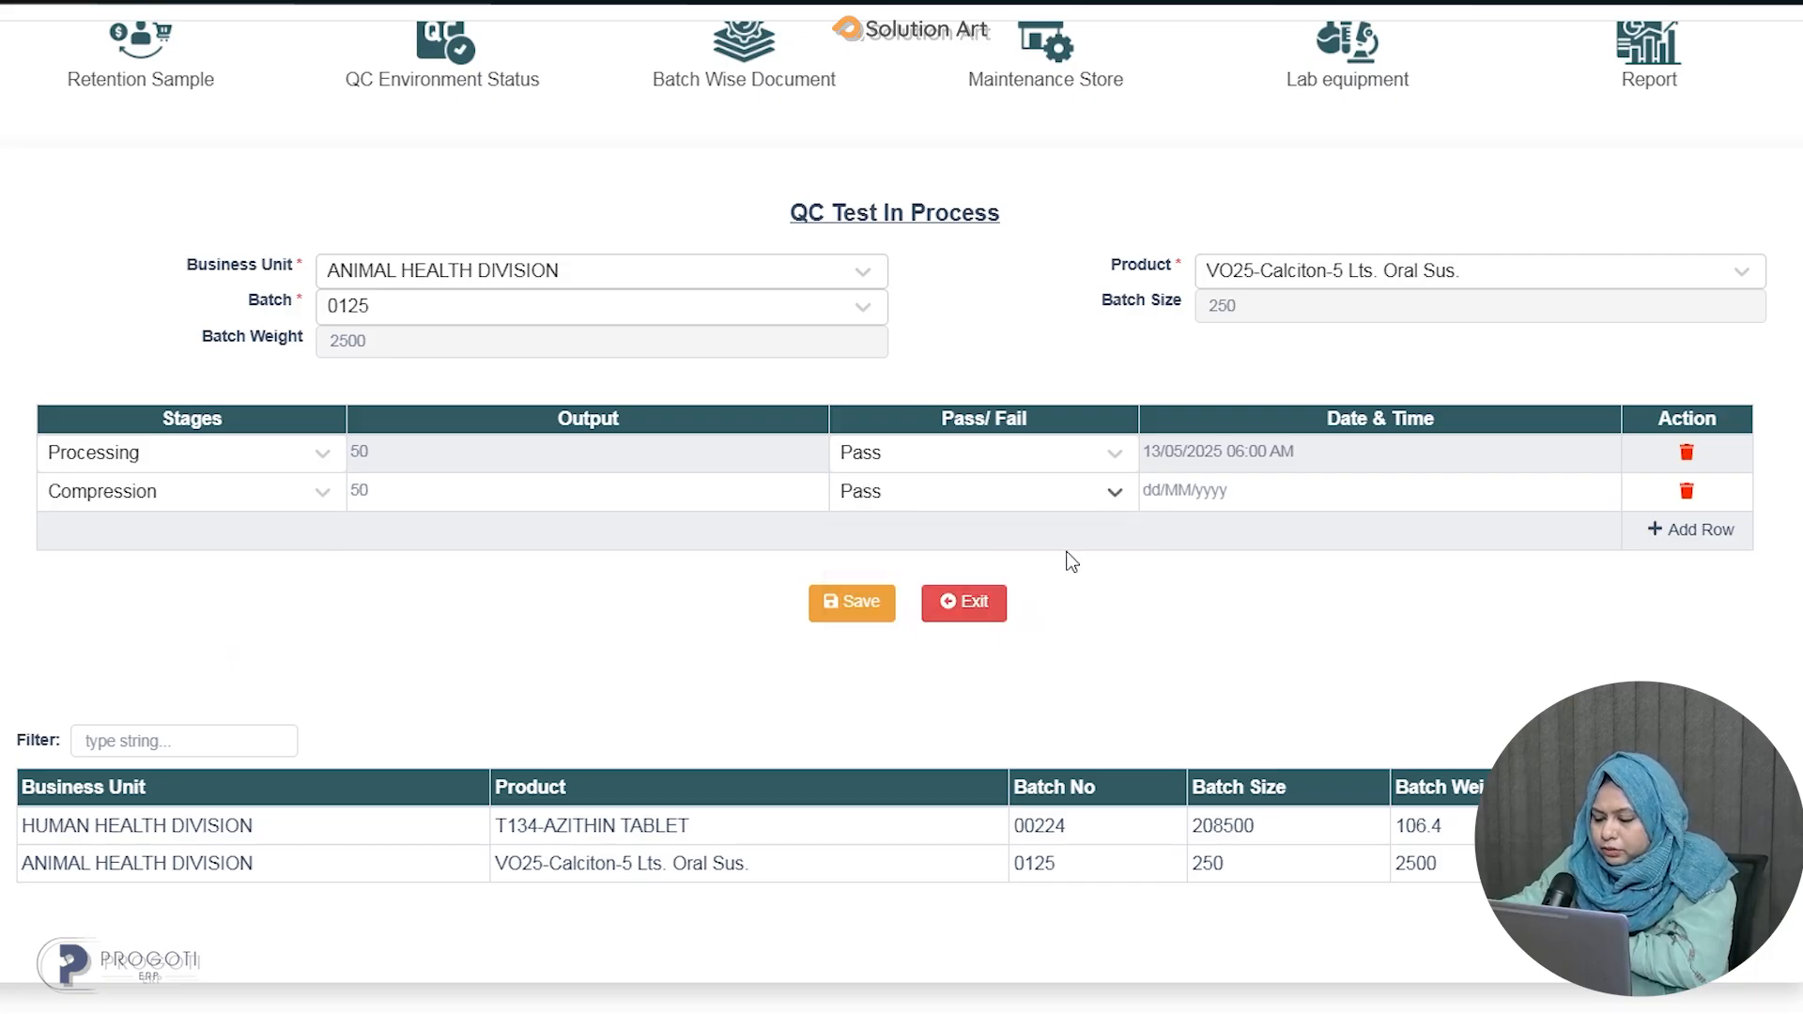
pyautogui.click(1202, 495)
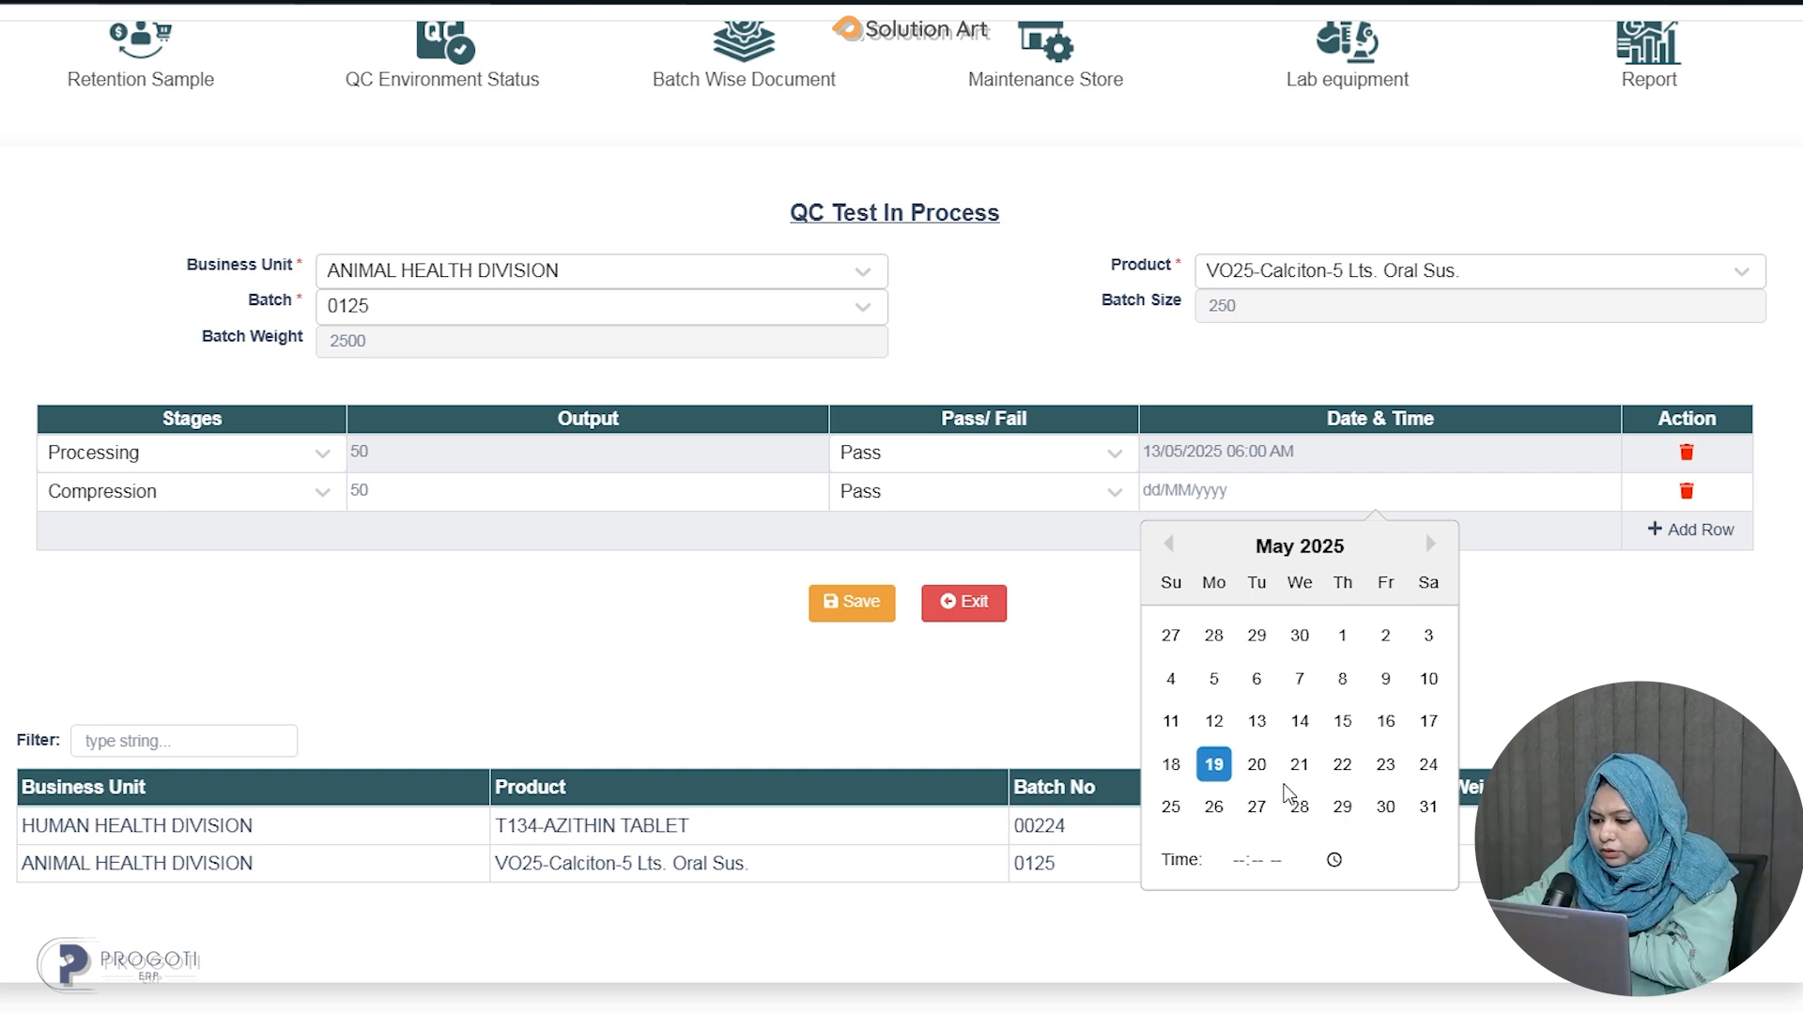
pyautogui.click(1257, 723)
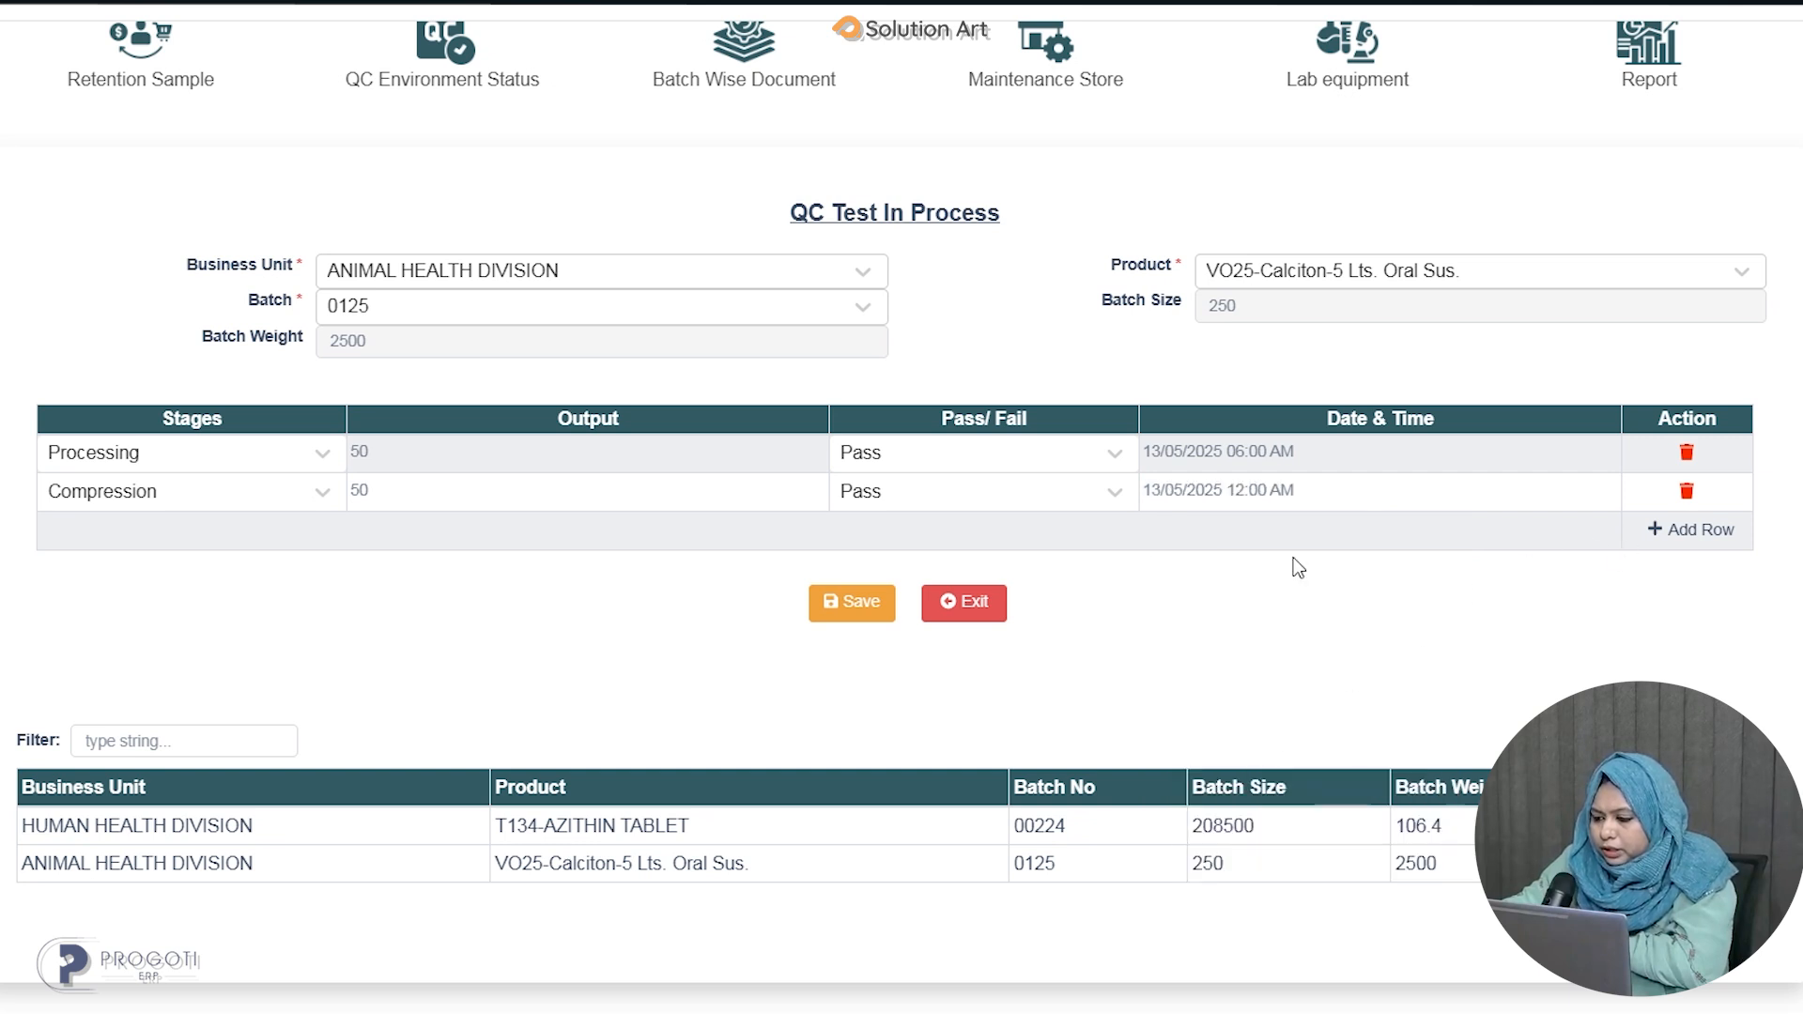
pyautogui.click(840, 606)
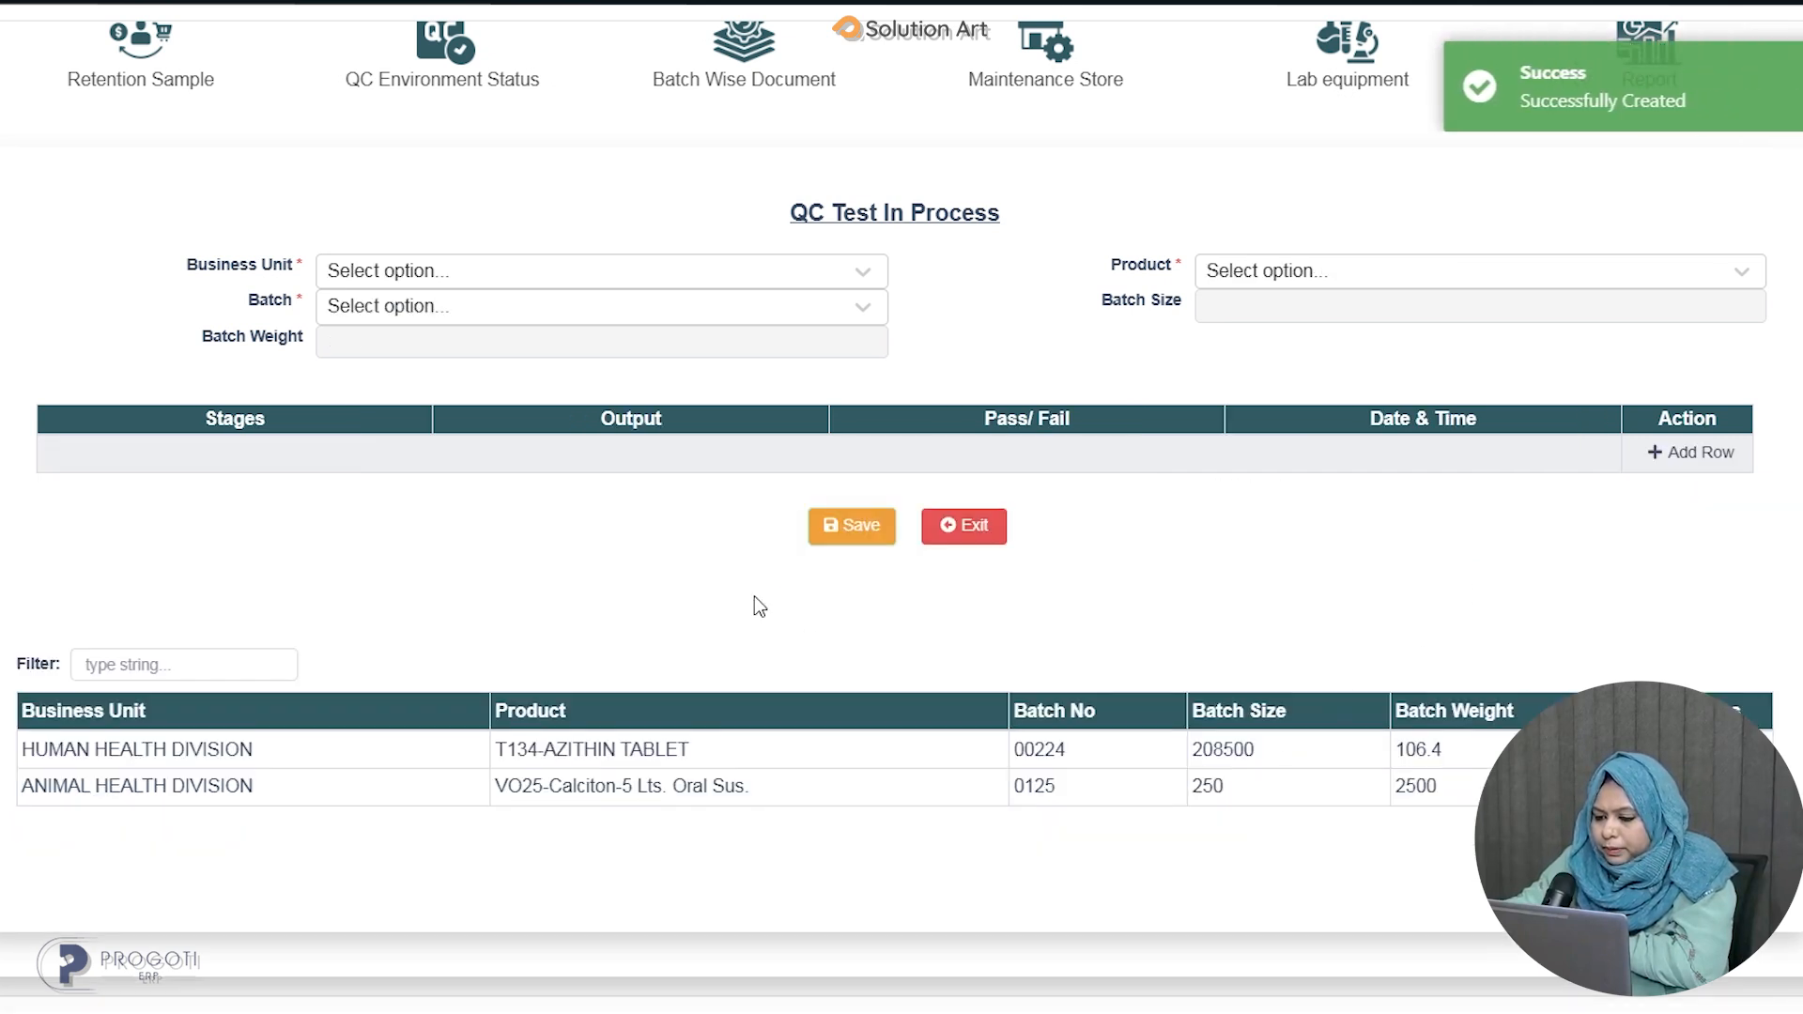
# Open the QC Test (FG) screen from the apps menu.
pyautogui.scroll(3, 686, 493)
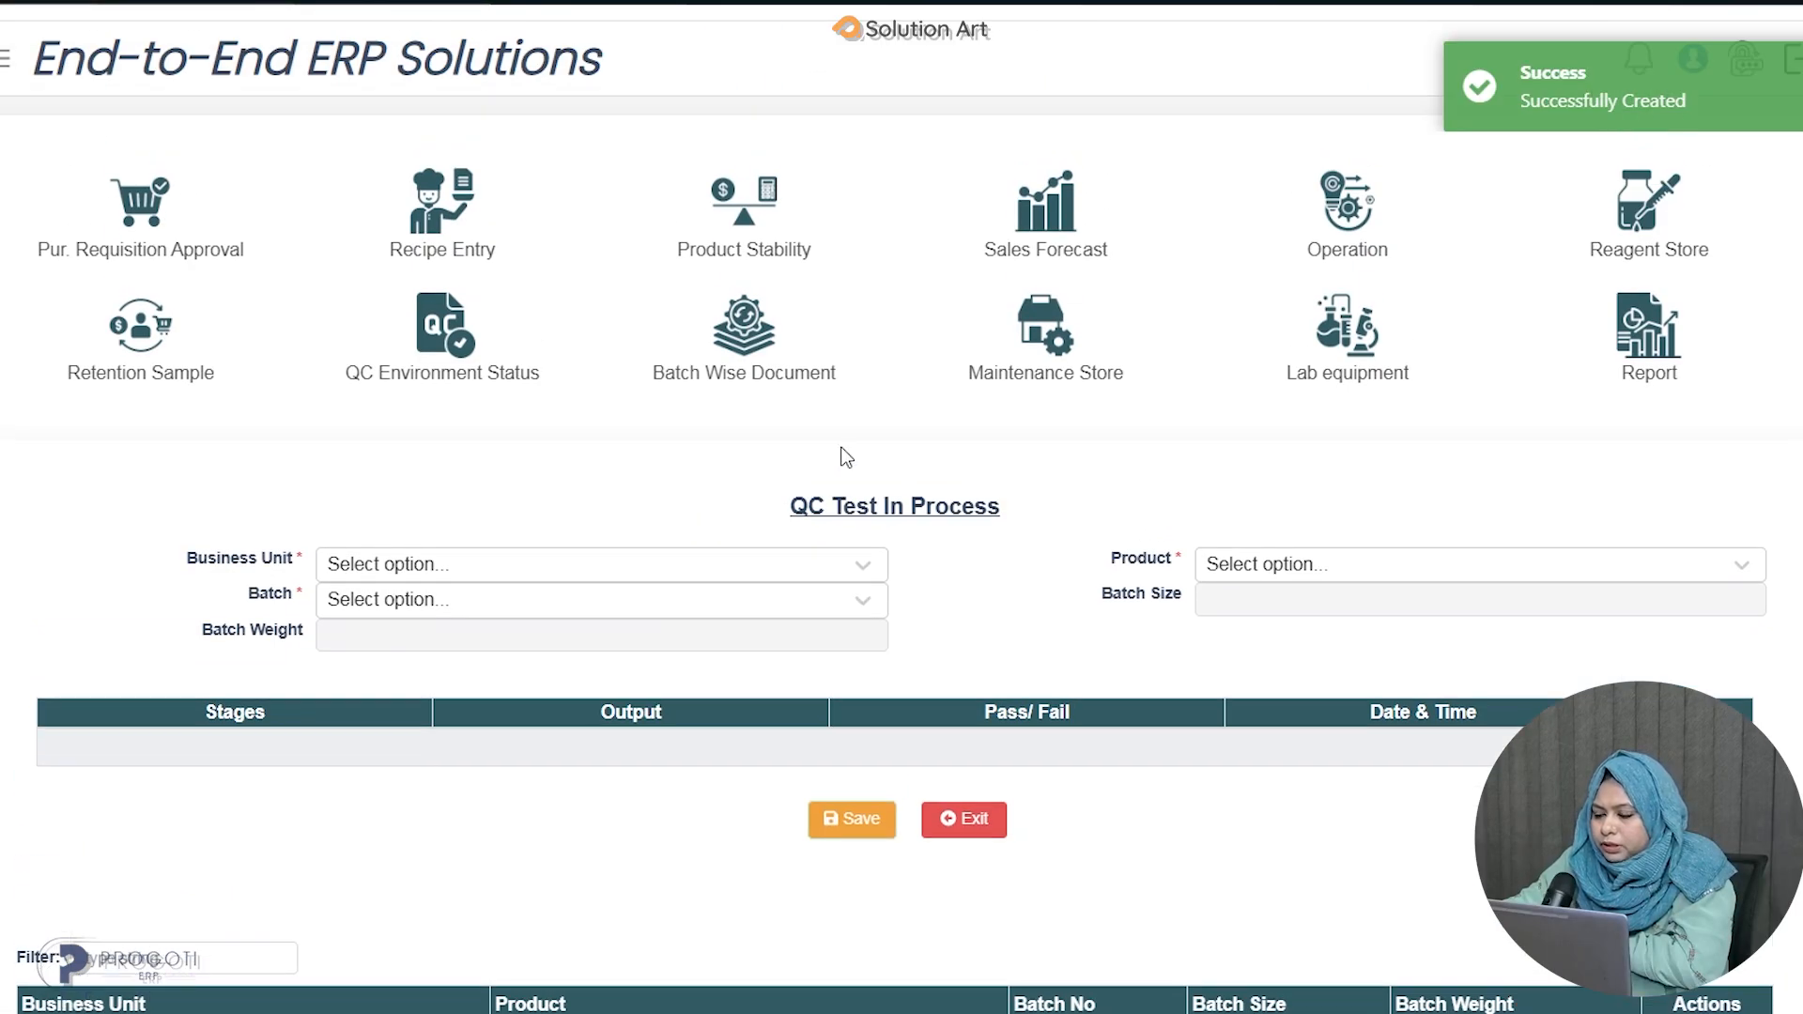
pyautogui.scroll(-3, 887, 437)
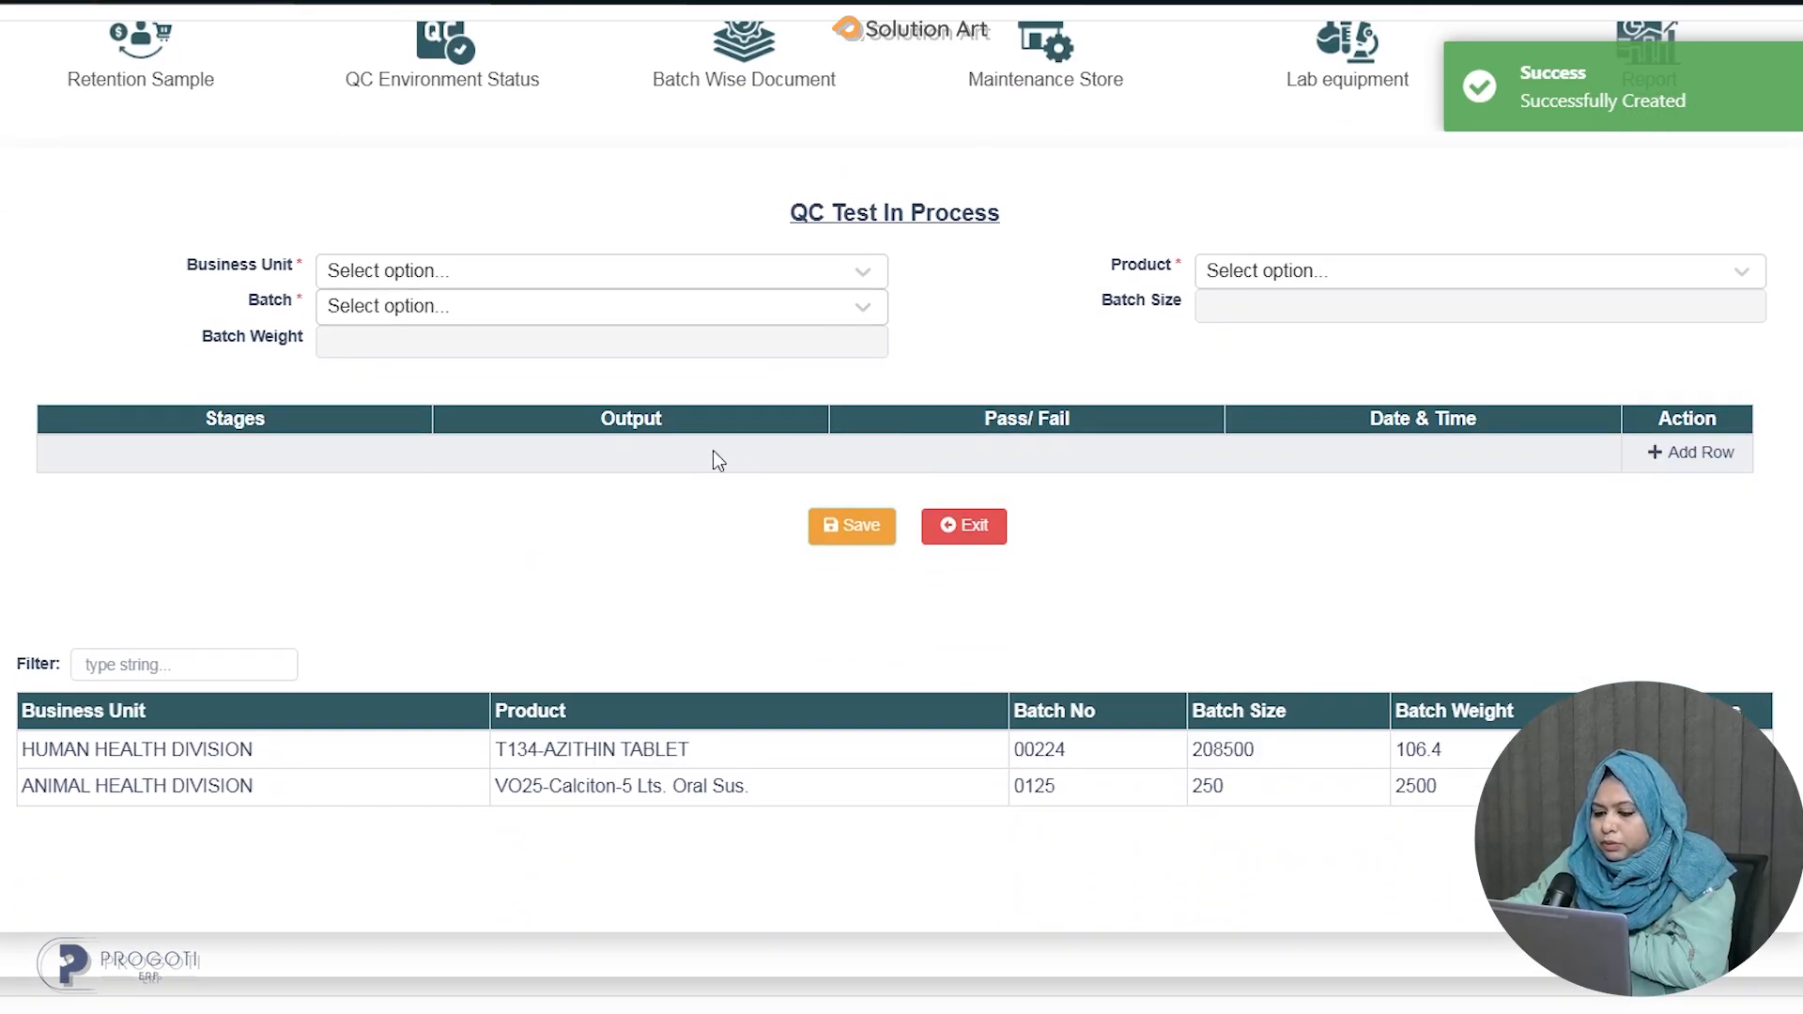
pyautogui.scroll(3, 701, 552)
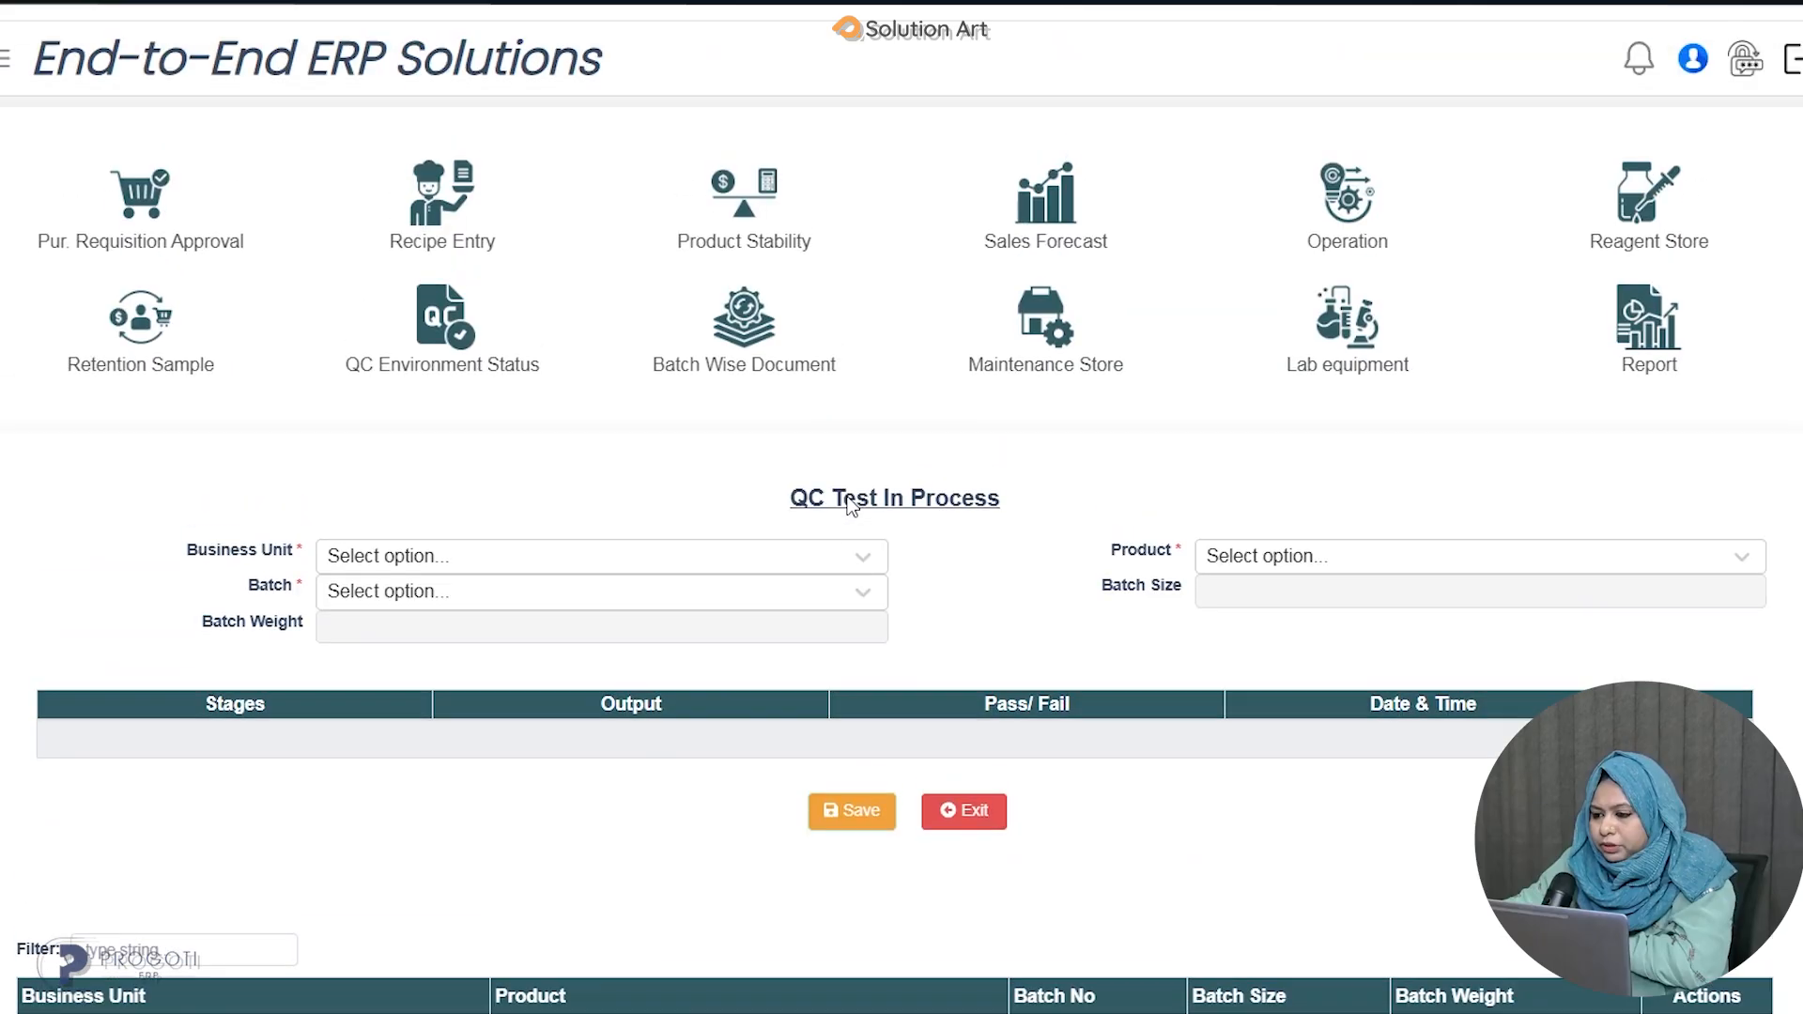
pyautogui.click(1356, 209)
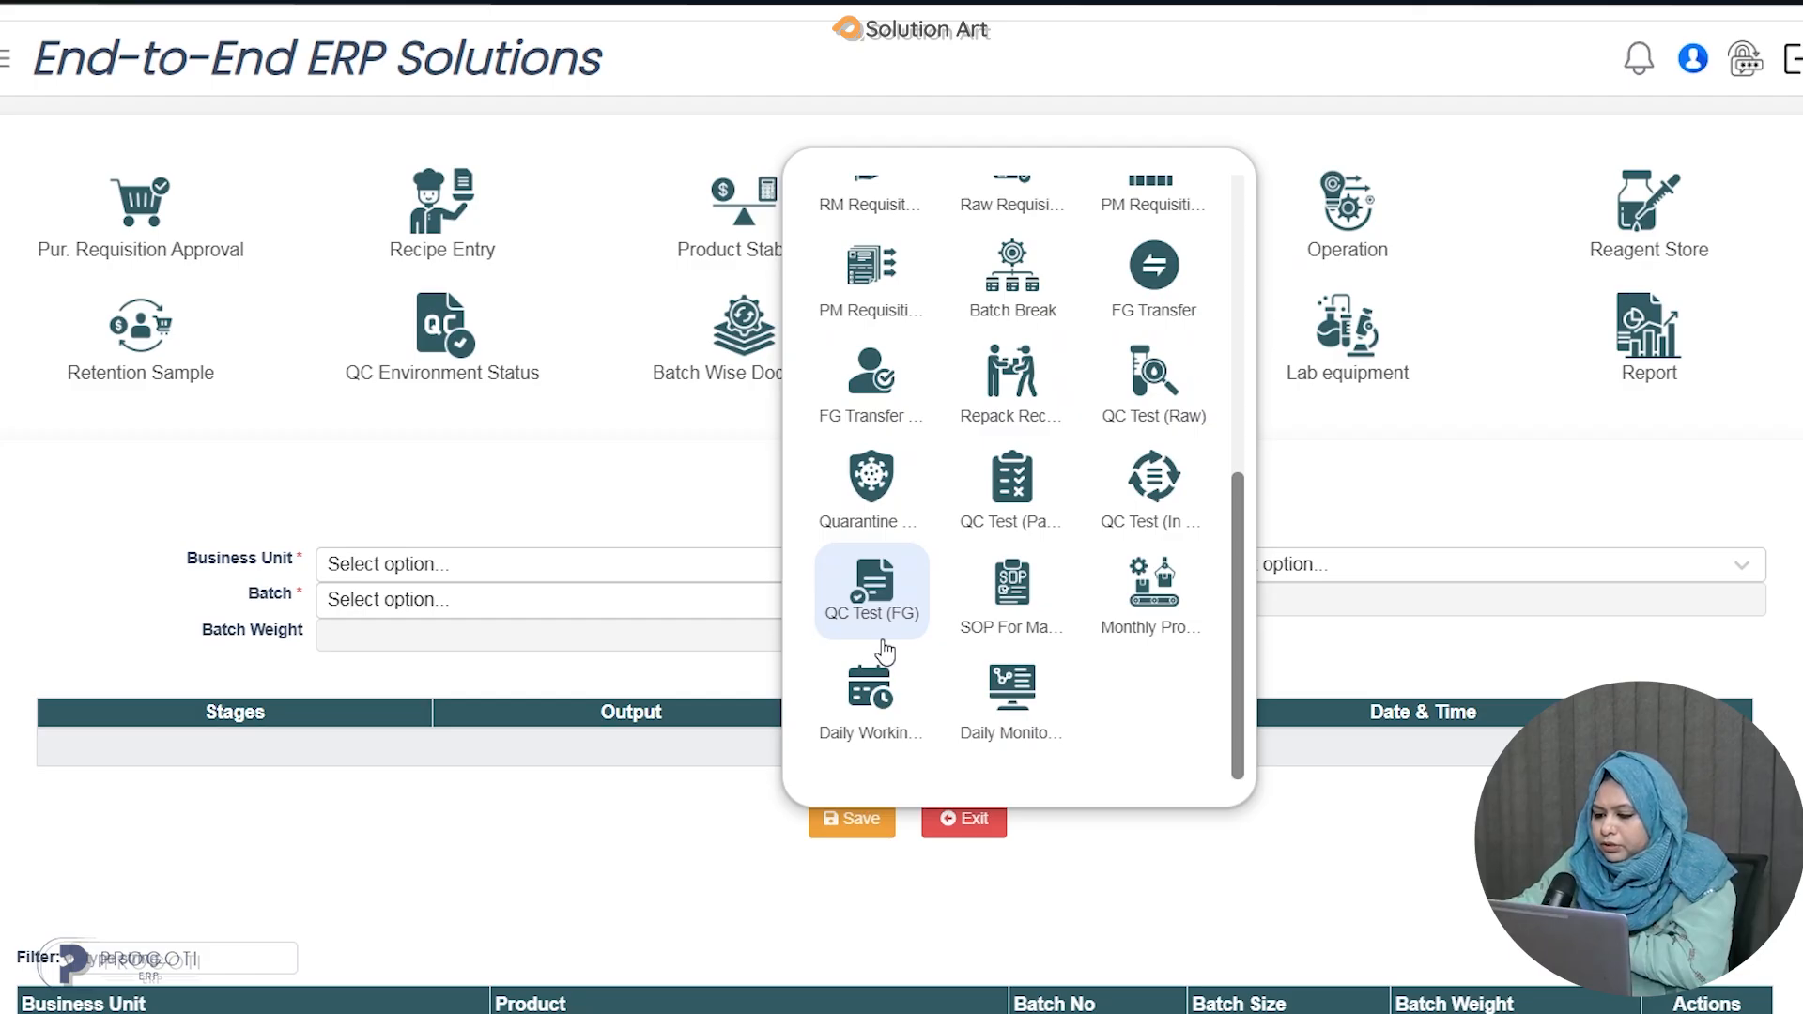
pyautogui.click(883, 629)
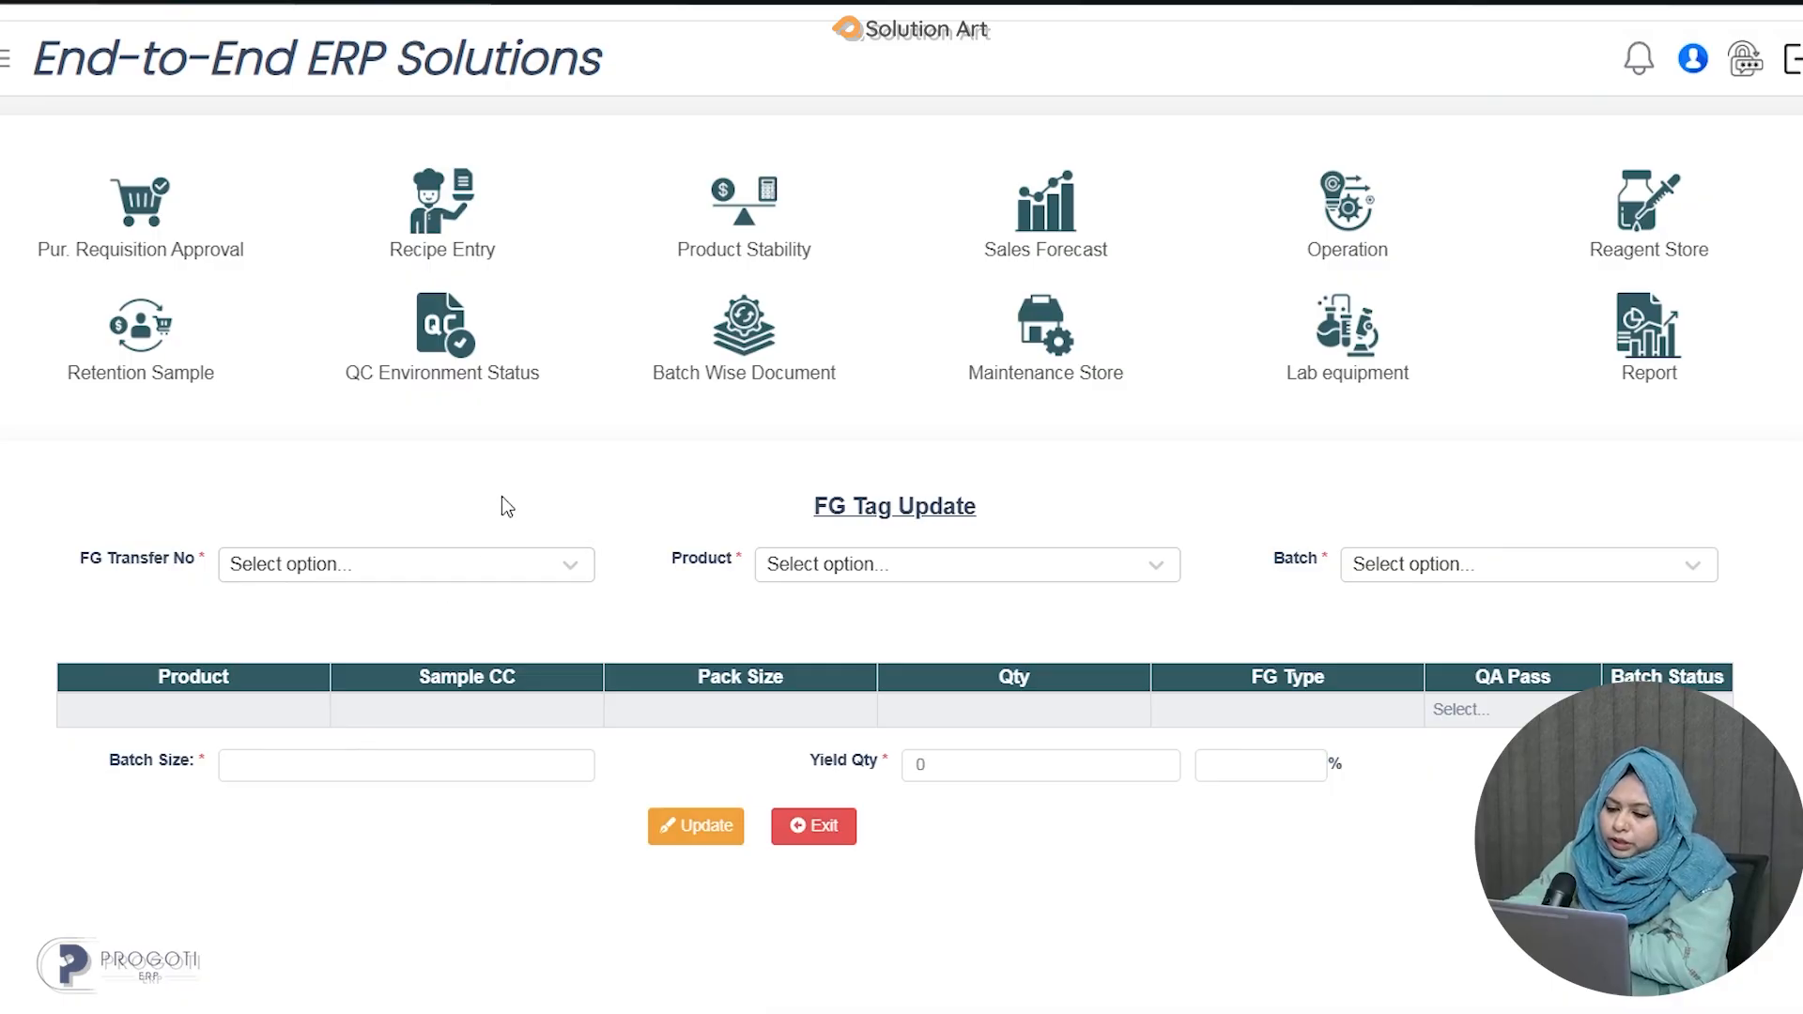
# On FG Tag Update, select FG transfer 000456/25, product D019 - ABAC DRY SYRUP 100 ML and batch 00125.
pyautogui.scroll(-3, 501, 496)
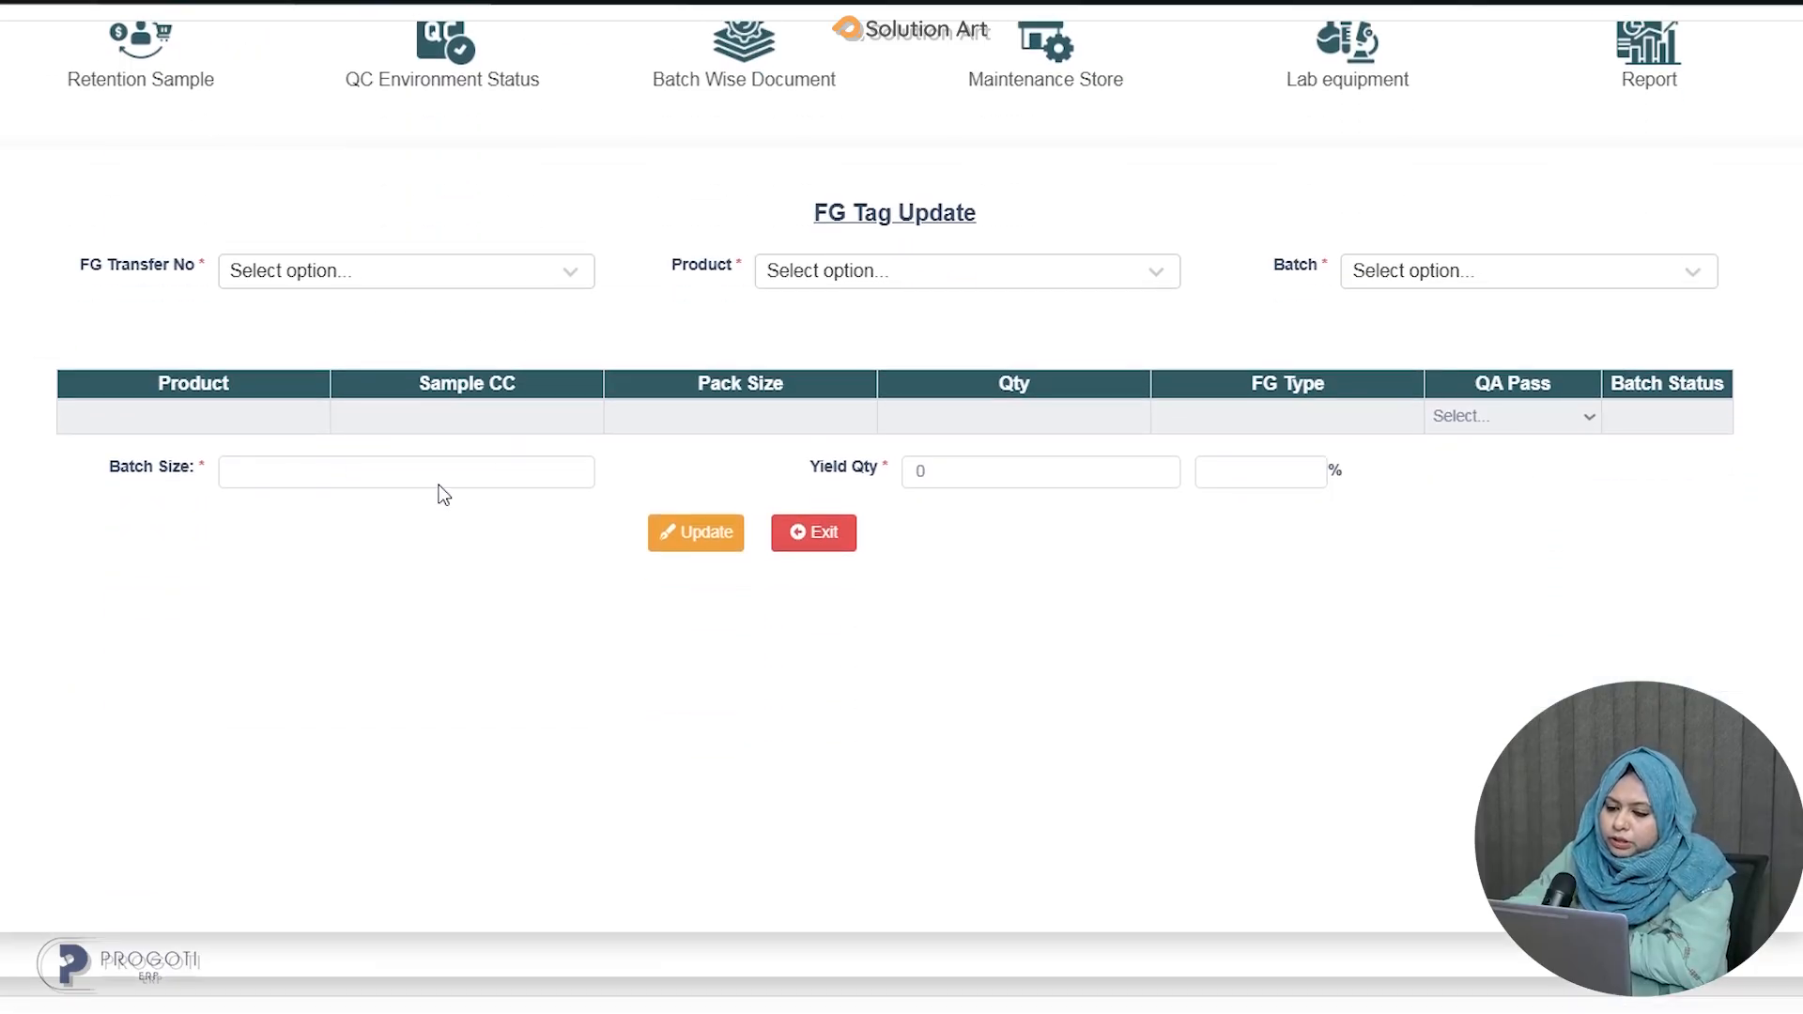
pyautogui.click(570, 274)
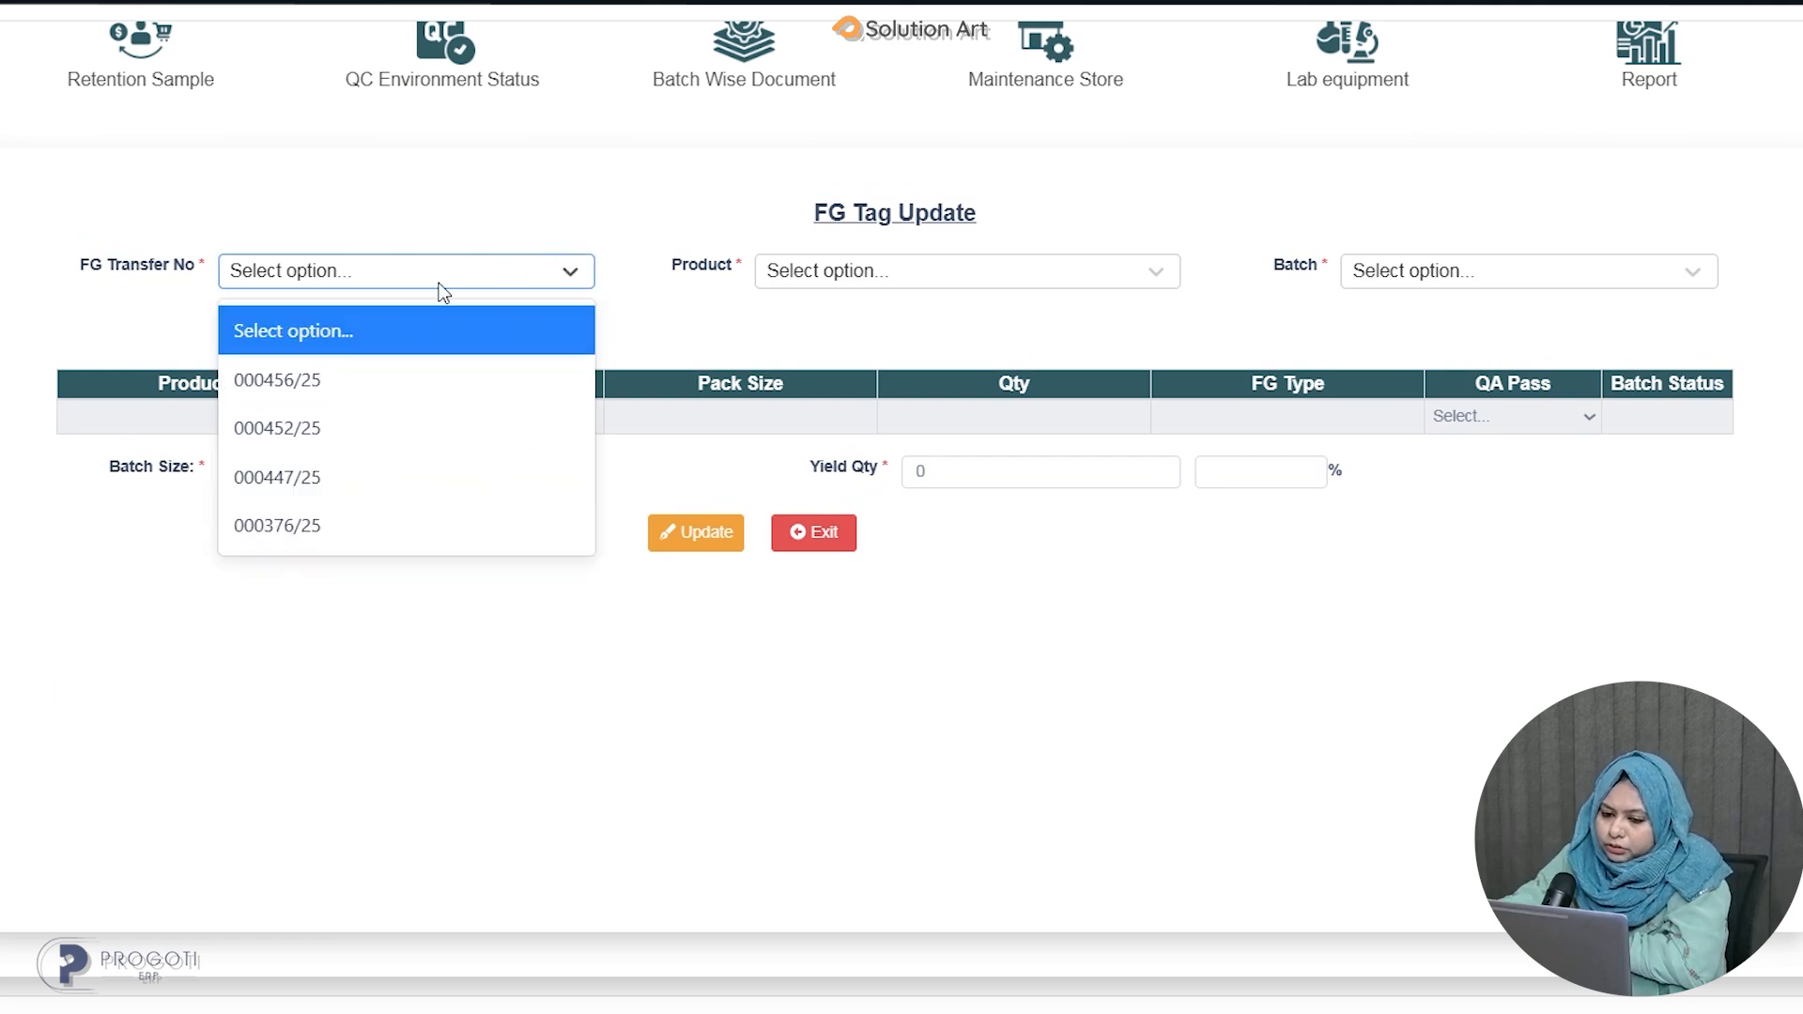
pyautogui.click(355, 378)
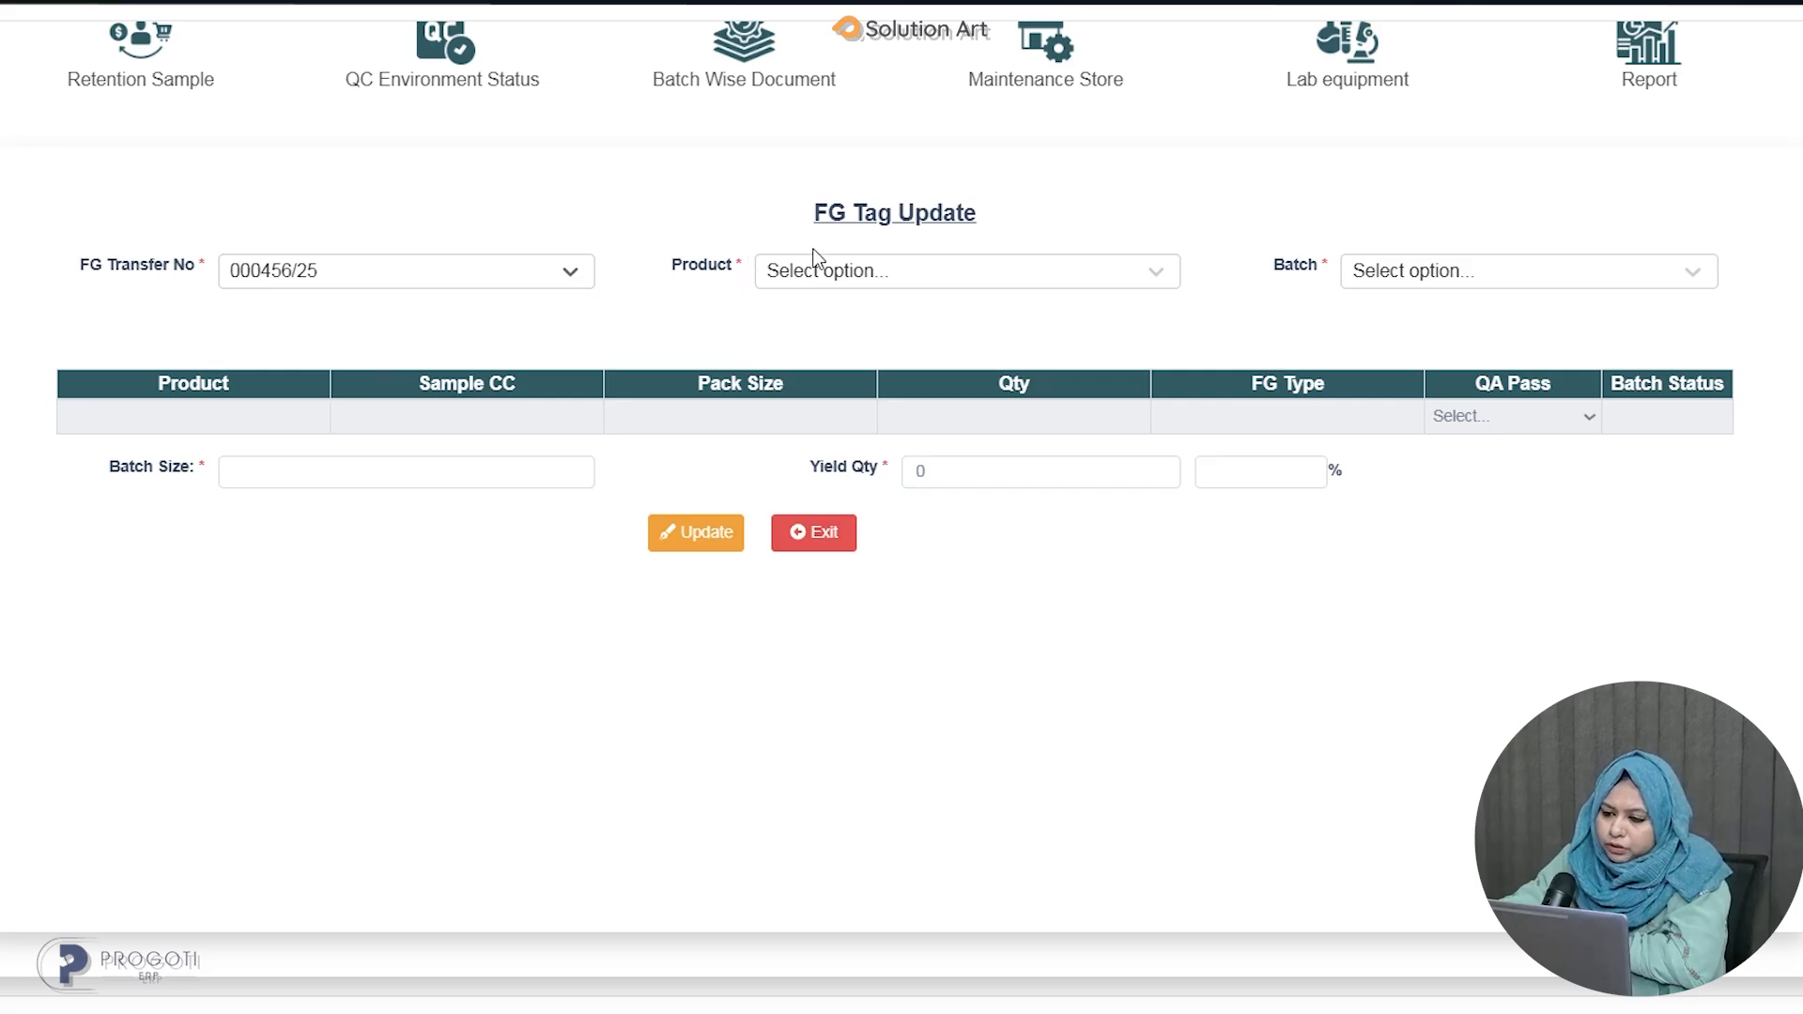
pyautogui.click(817, 272)
pyautogui.click(860, 381)
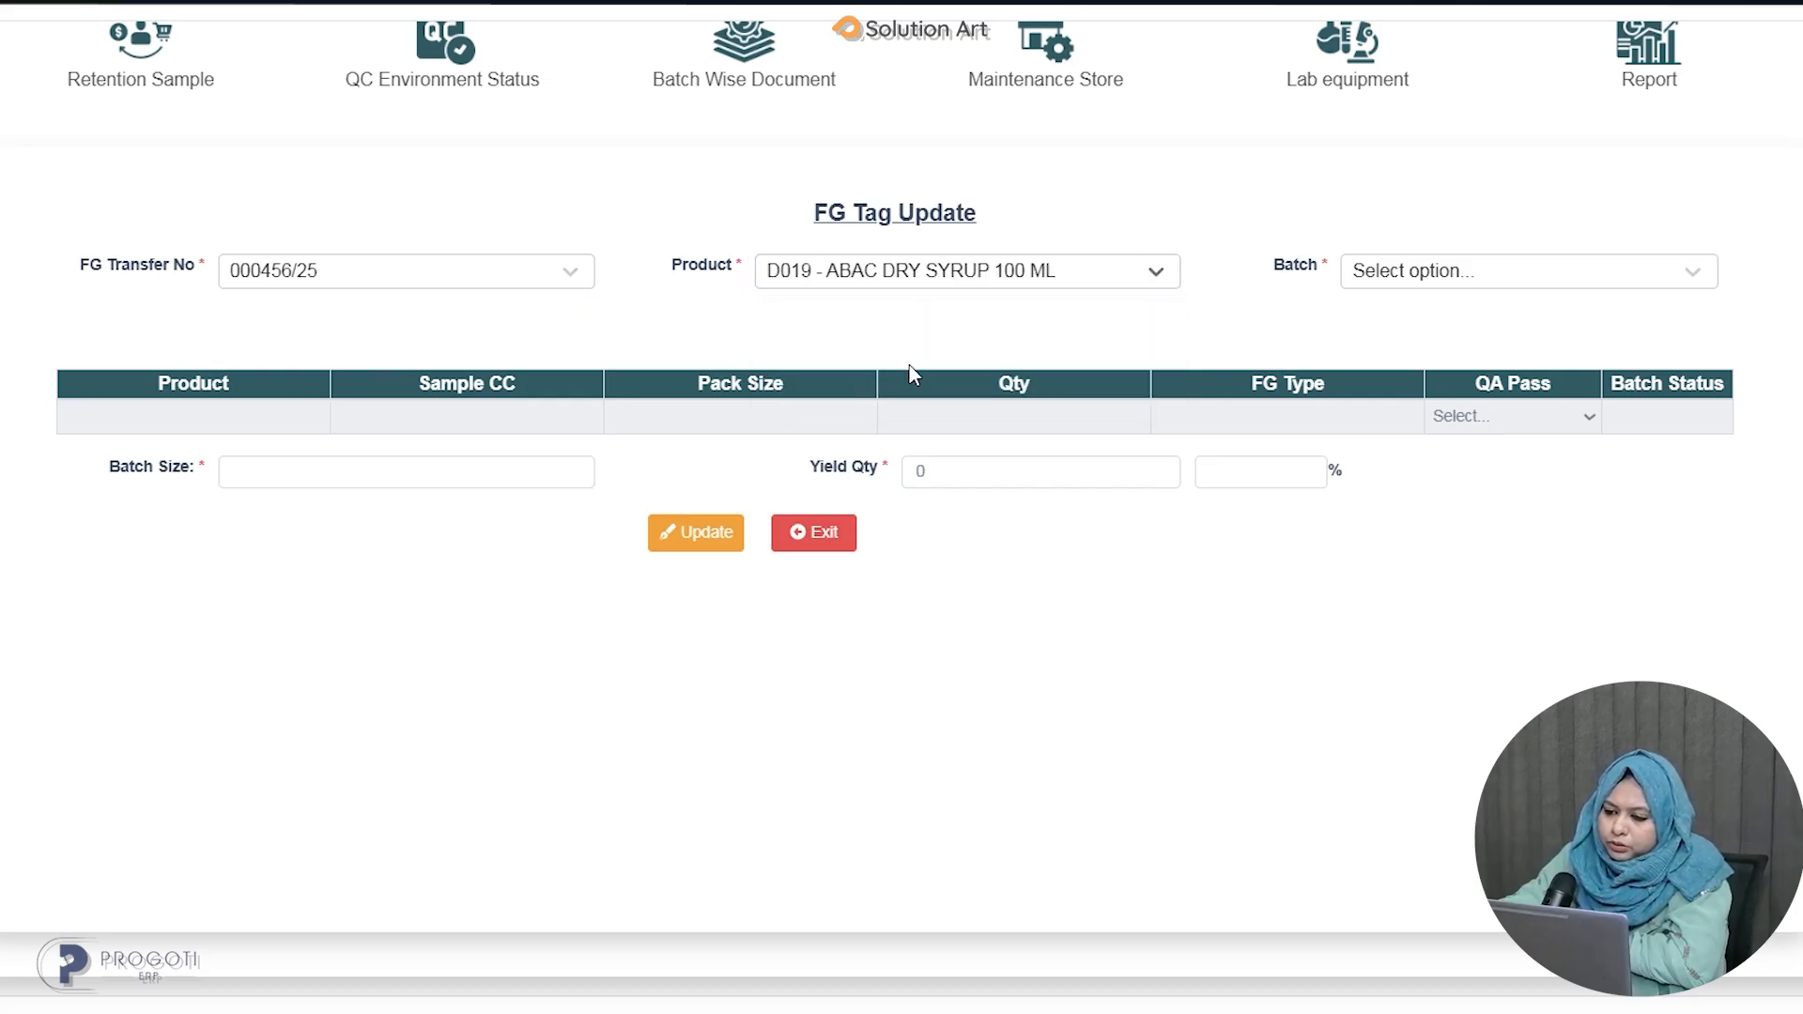
pyautogui.click(1484, 273)
pyautogui.click(1384, 376)
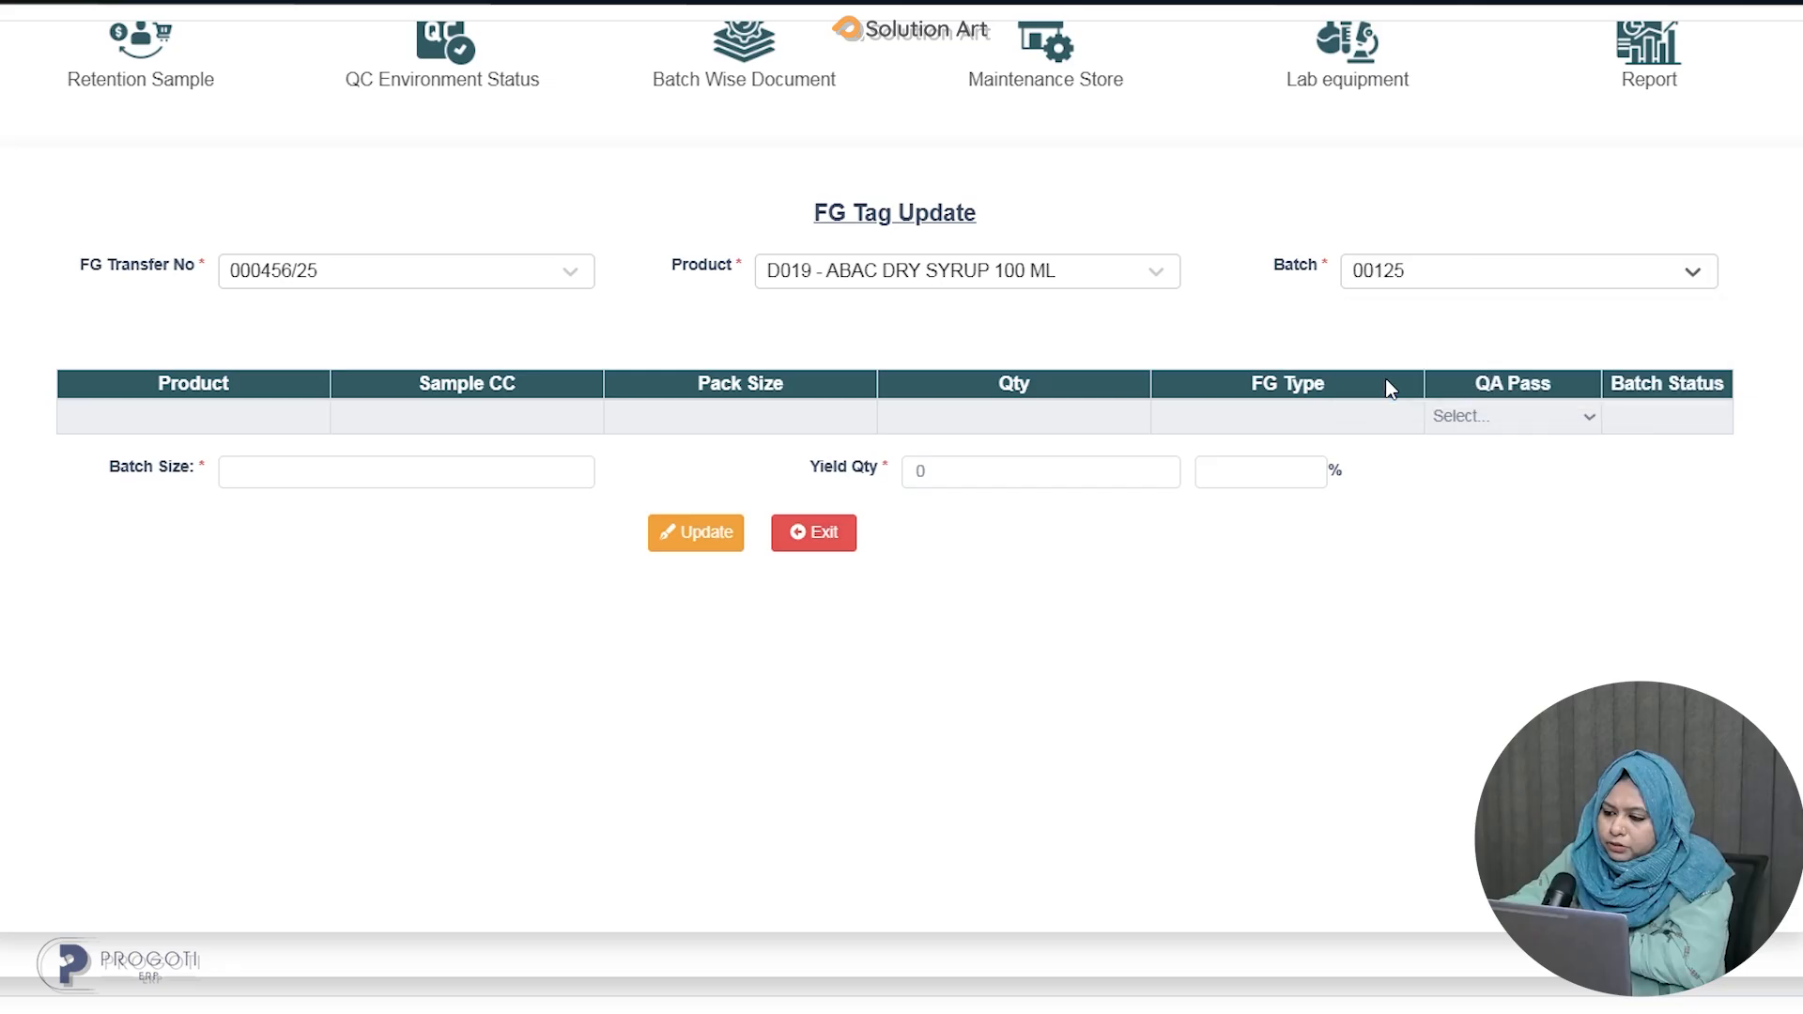
# Set QA Pass to Yes for both the sample and commercial rows and update the FG tag.
pyautogui.click(1539, 425)
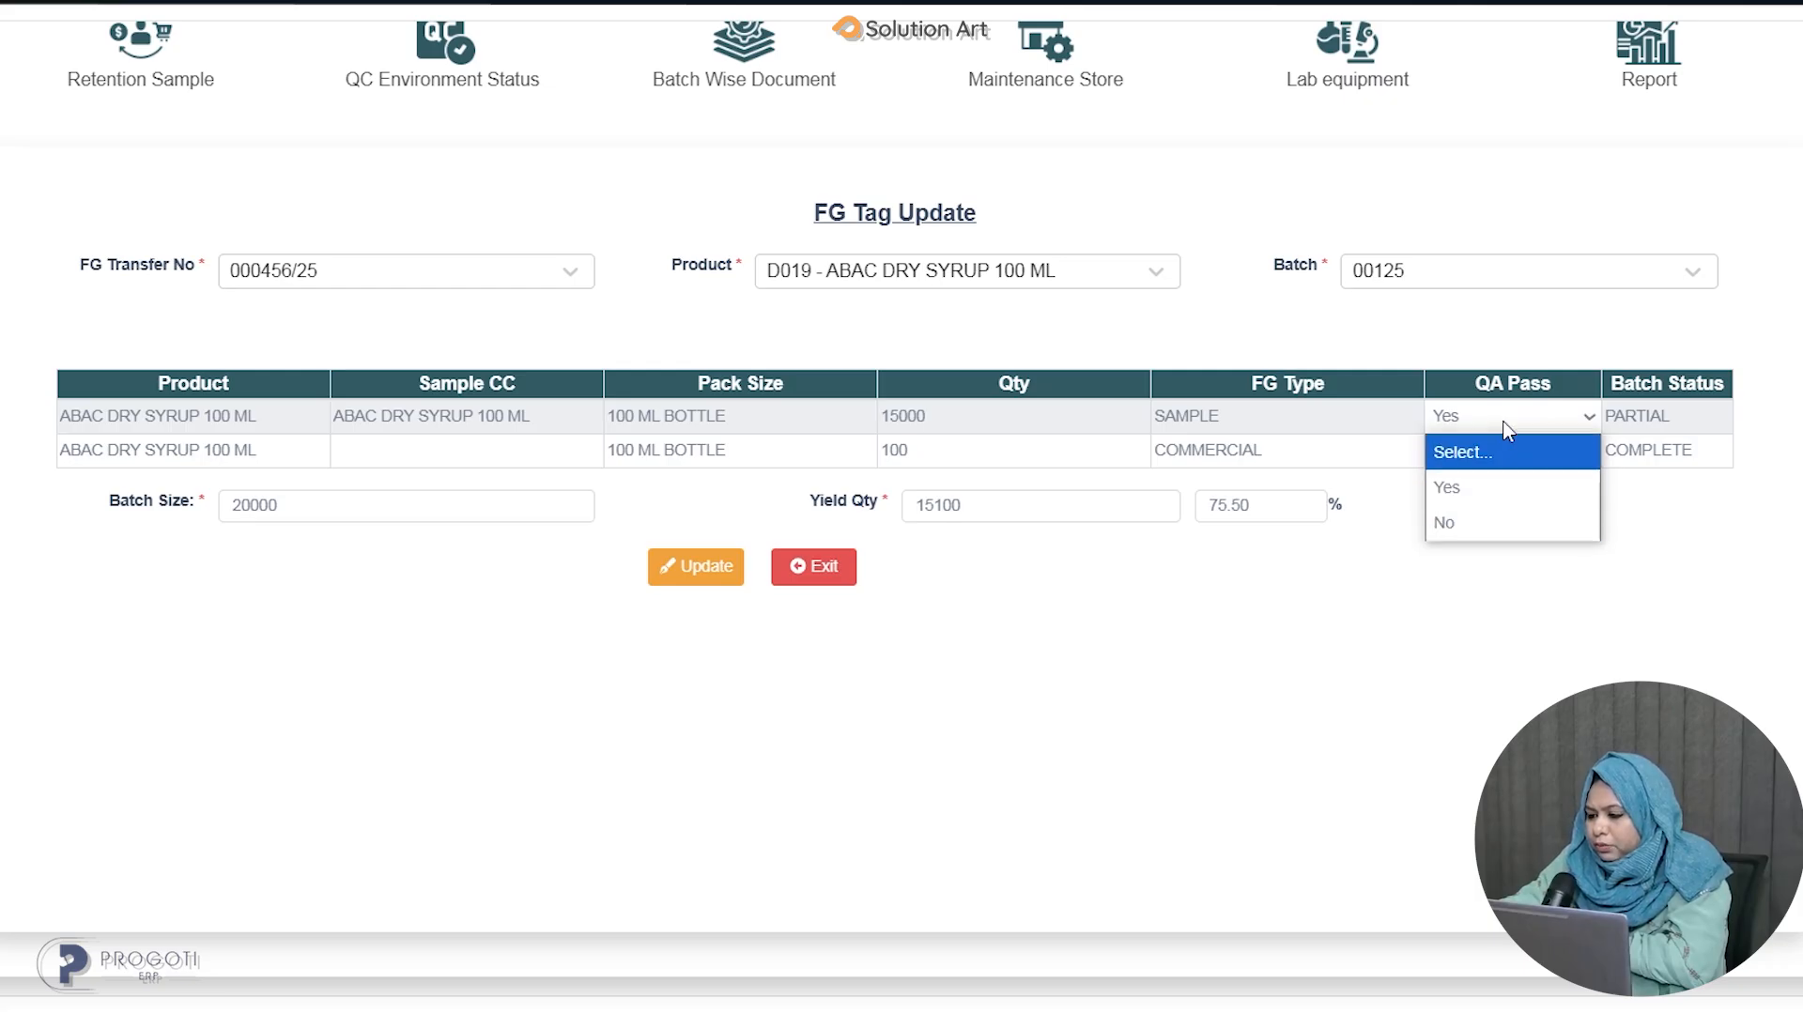
pyautogui.click(1486, 487)
pyautogui.click(1498, 453)
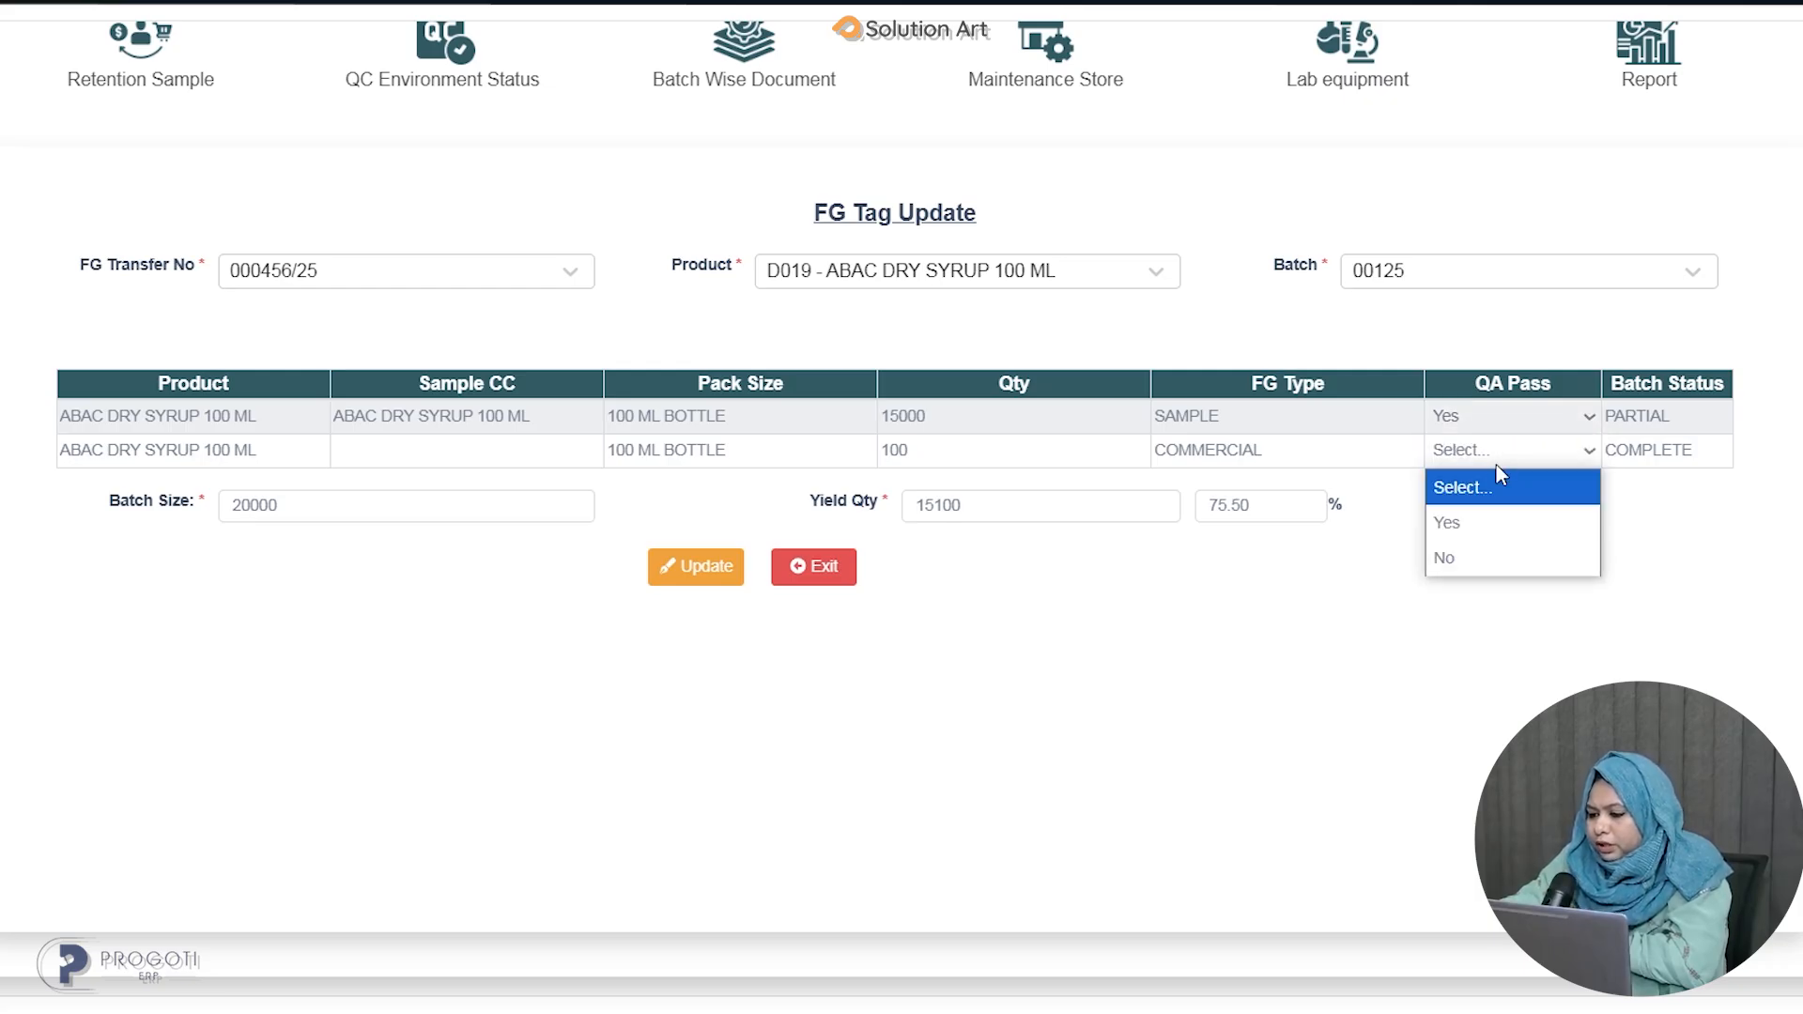
pyautogui.click(1479, 523)
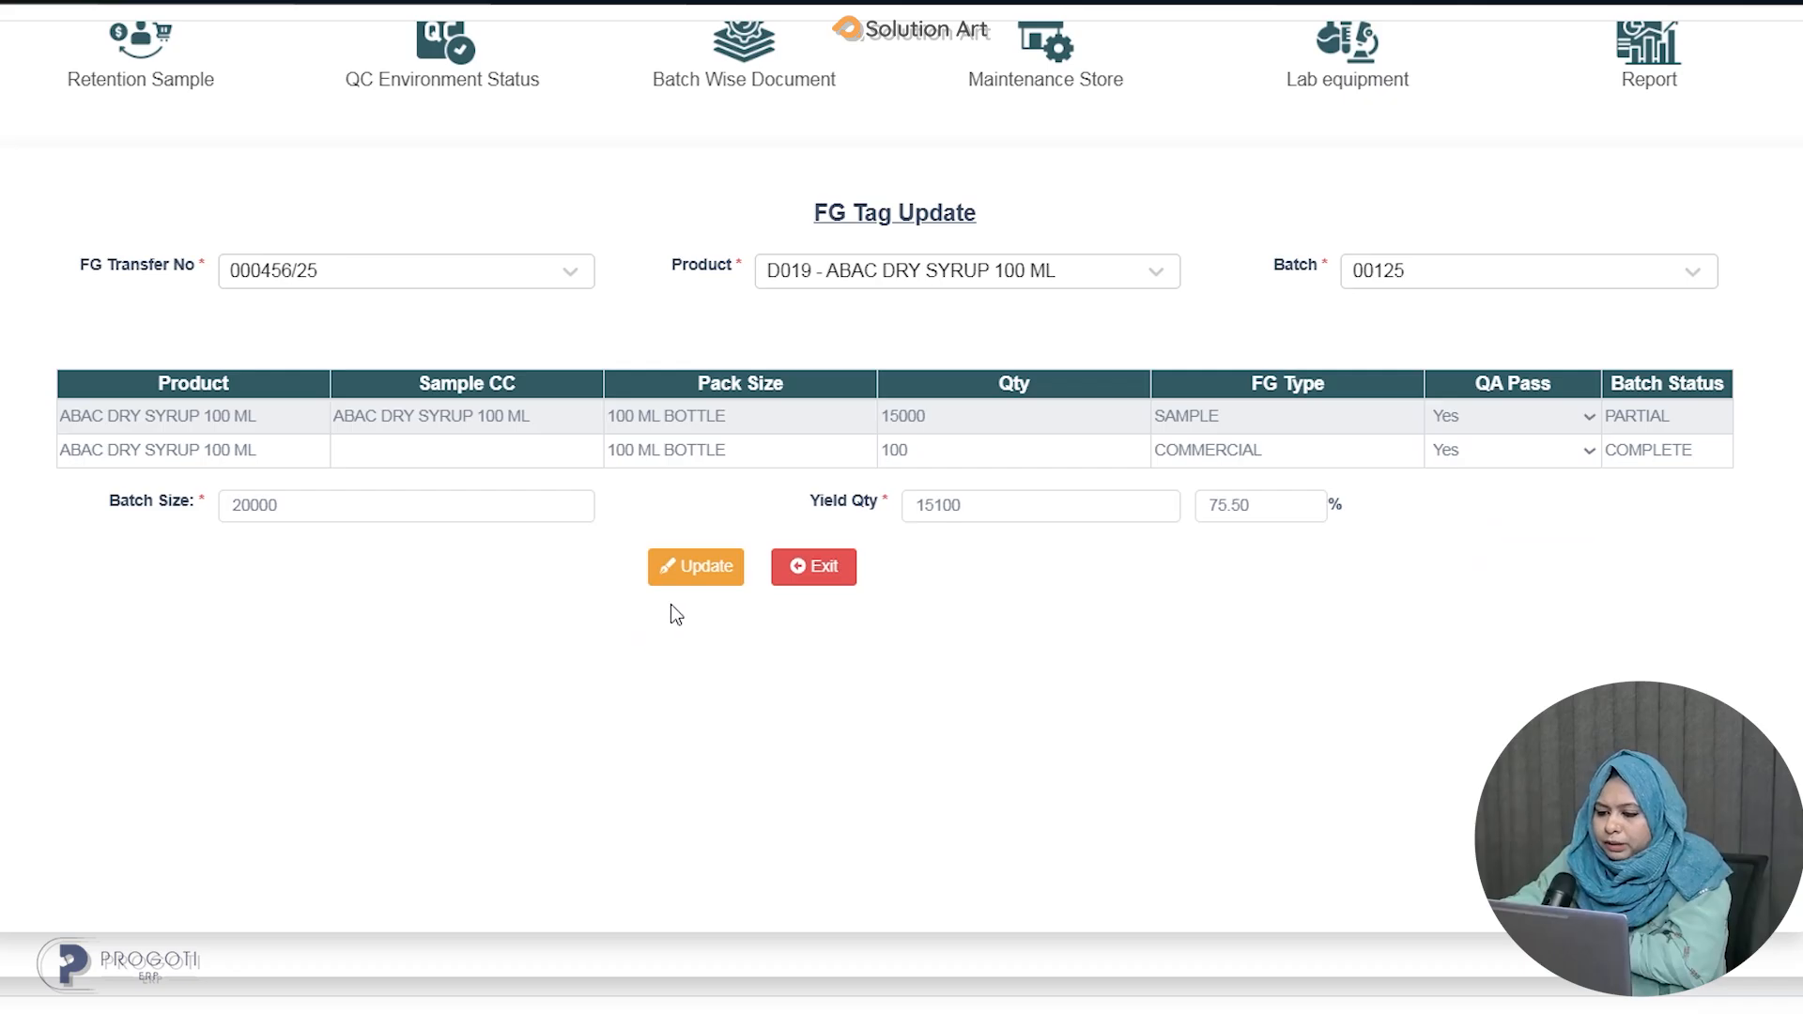
pyautogui.click(707, 569)
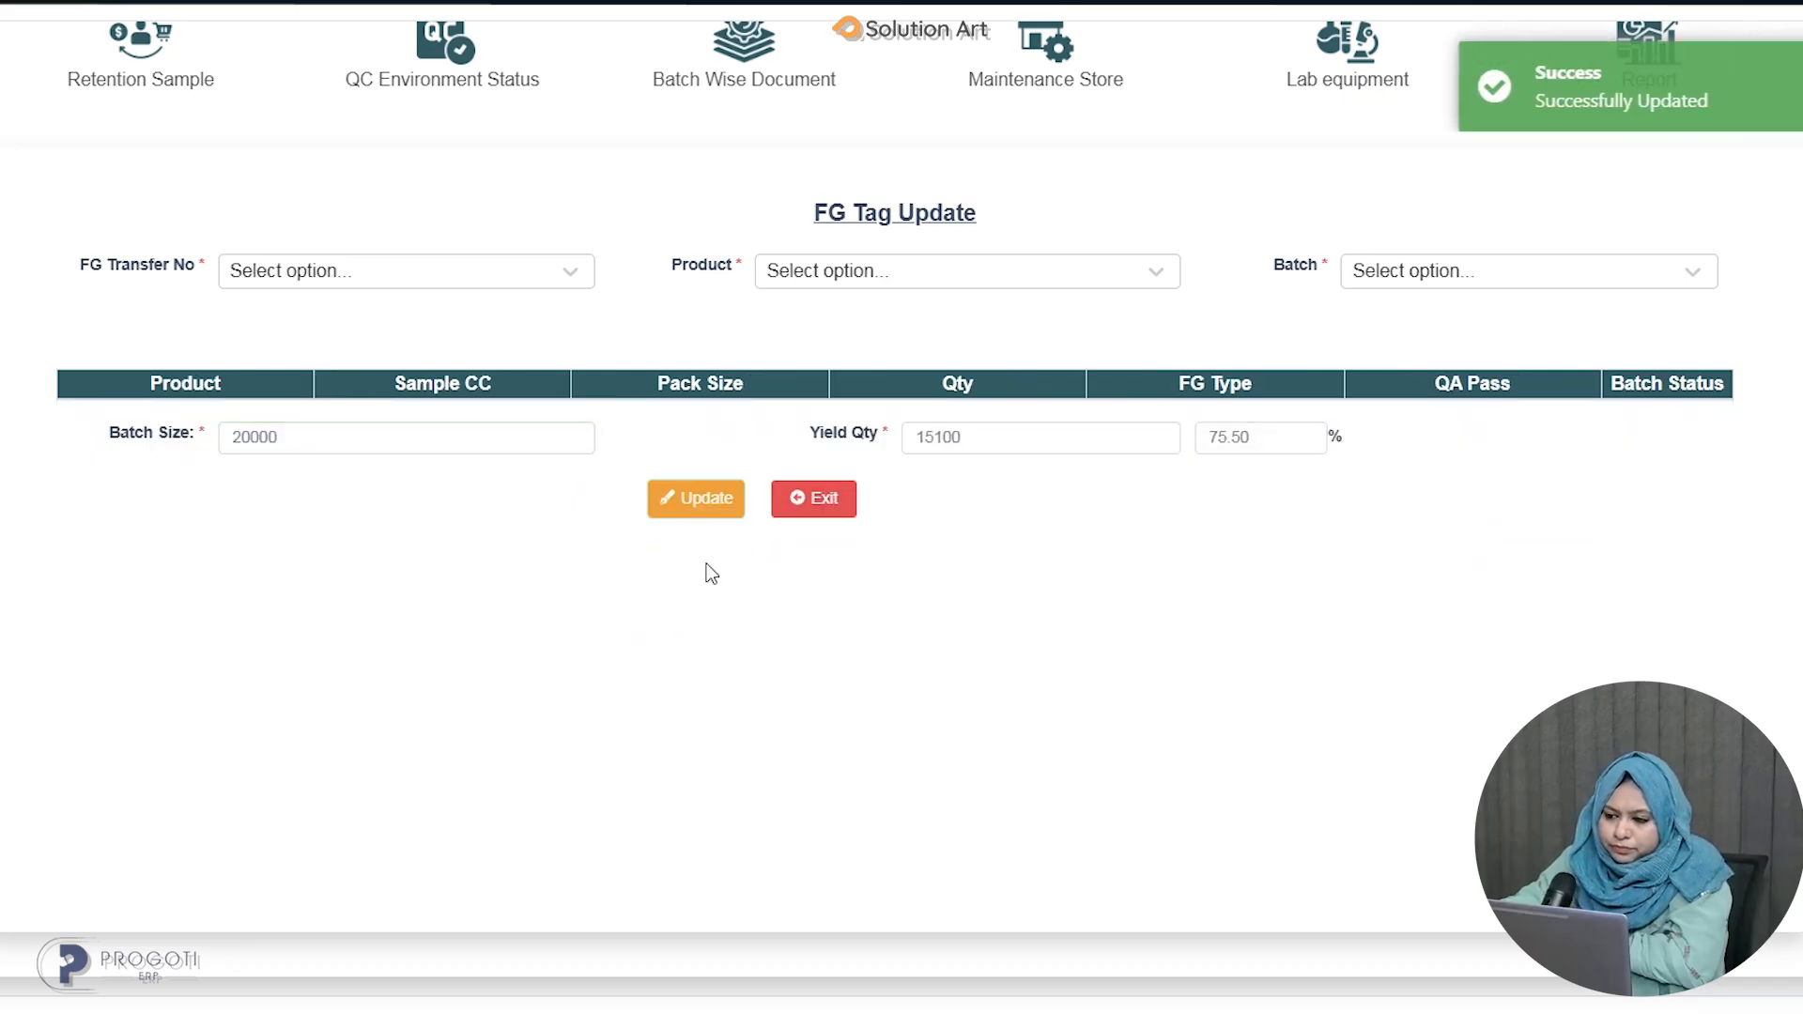
# Open Quarantine Material and filter the list by material type Raw, then Pack, then clear the filter.
pyautogui.scroll(3, 1312, 201)
pyautogui.click(1041, 188)
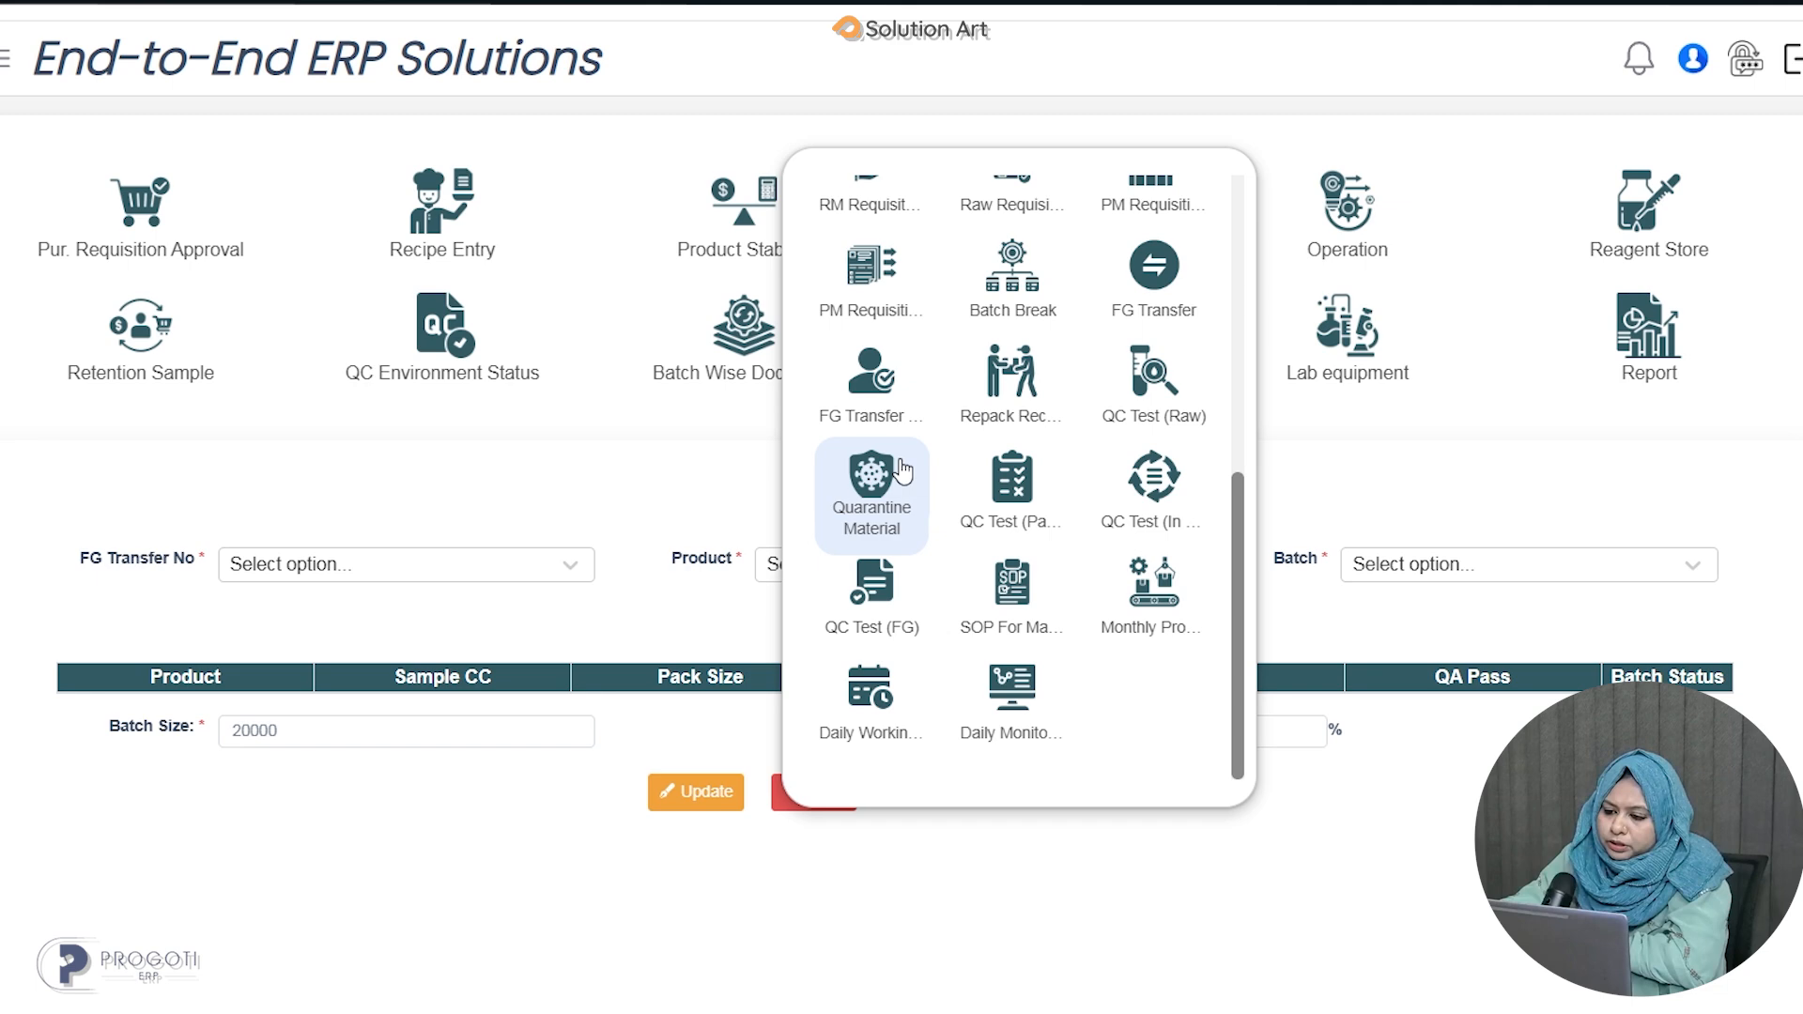
pyautogui.click(878, 479)
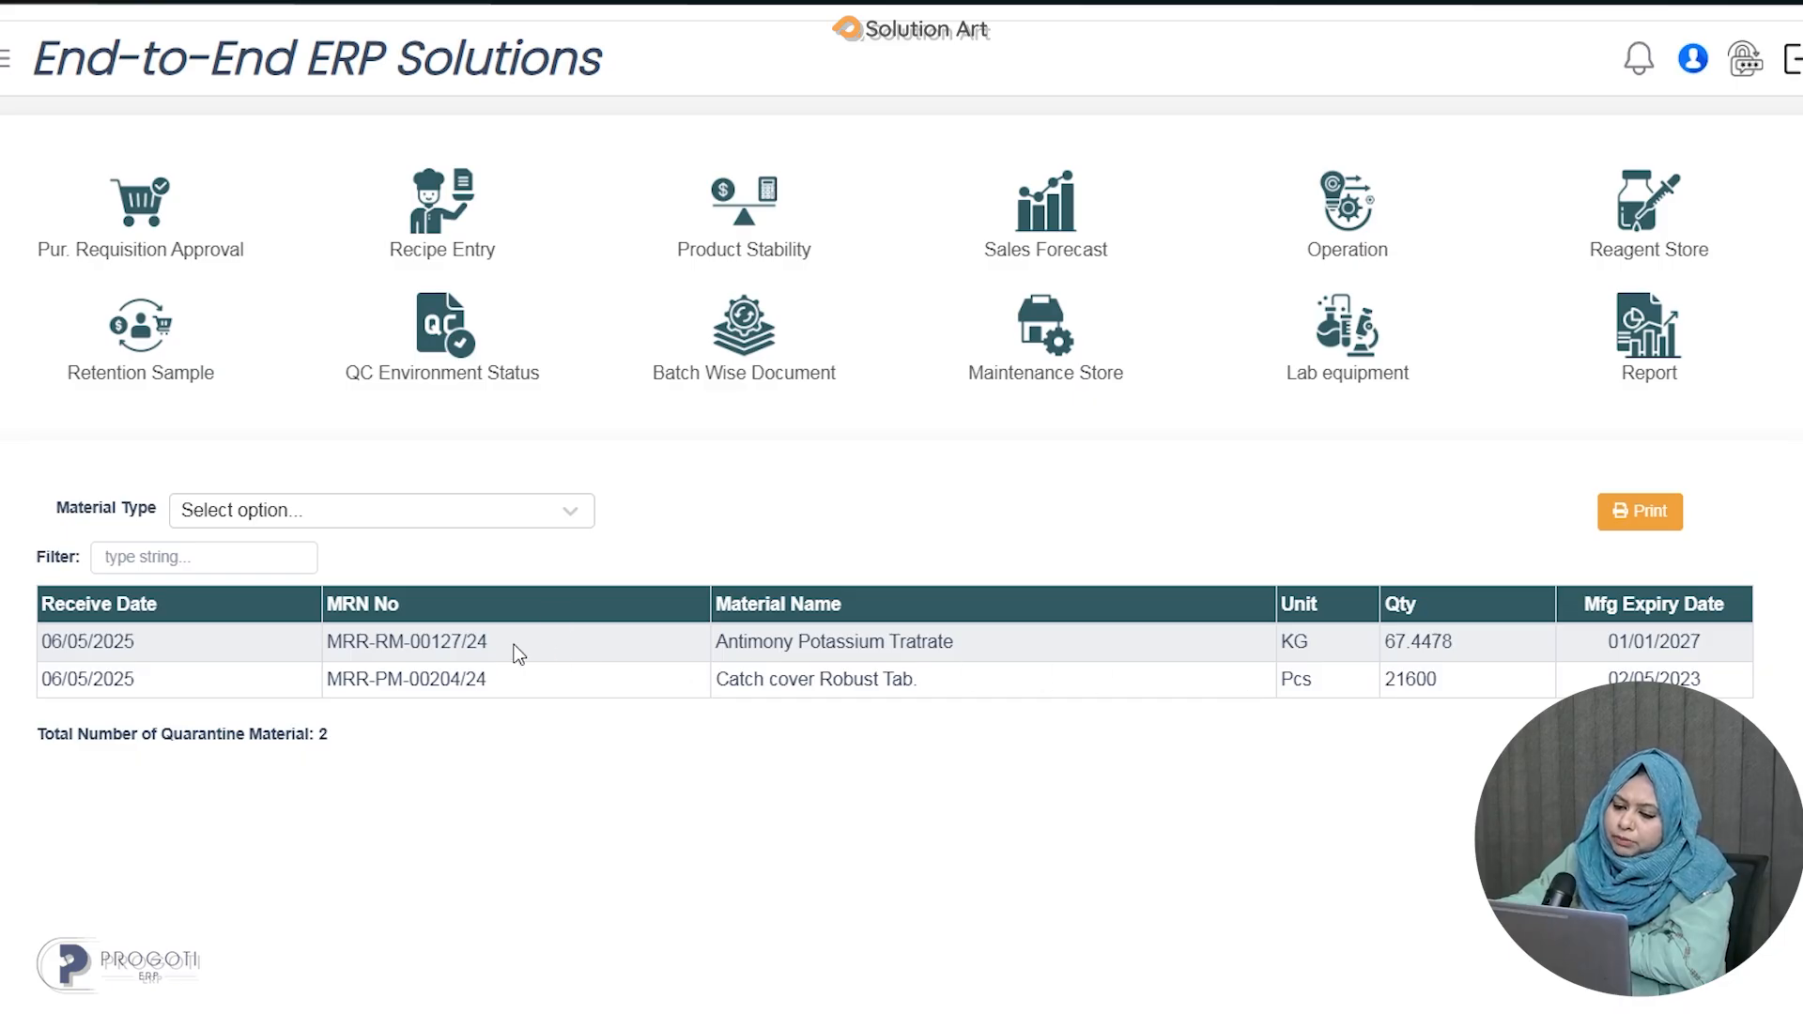
pyautogui.click(561, 511)
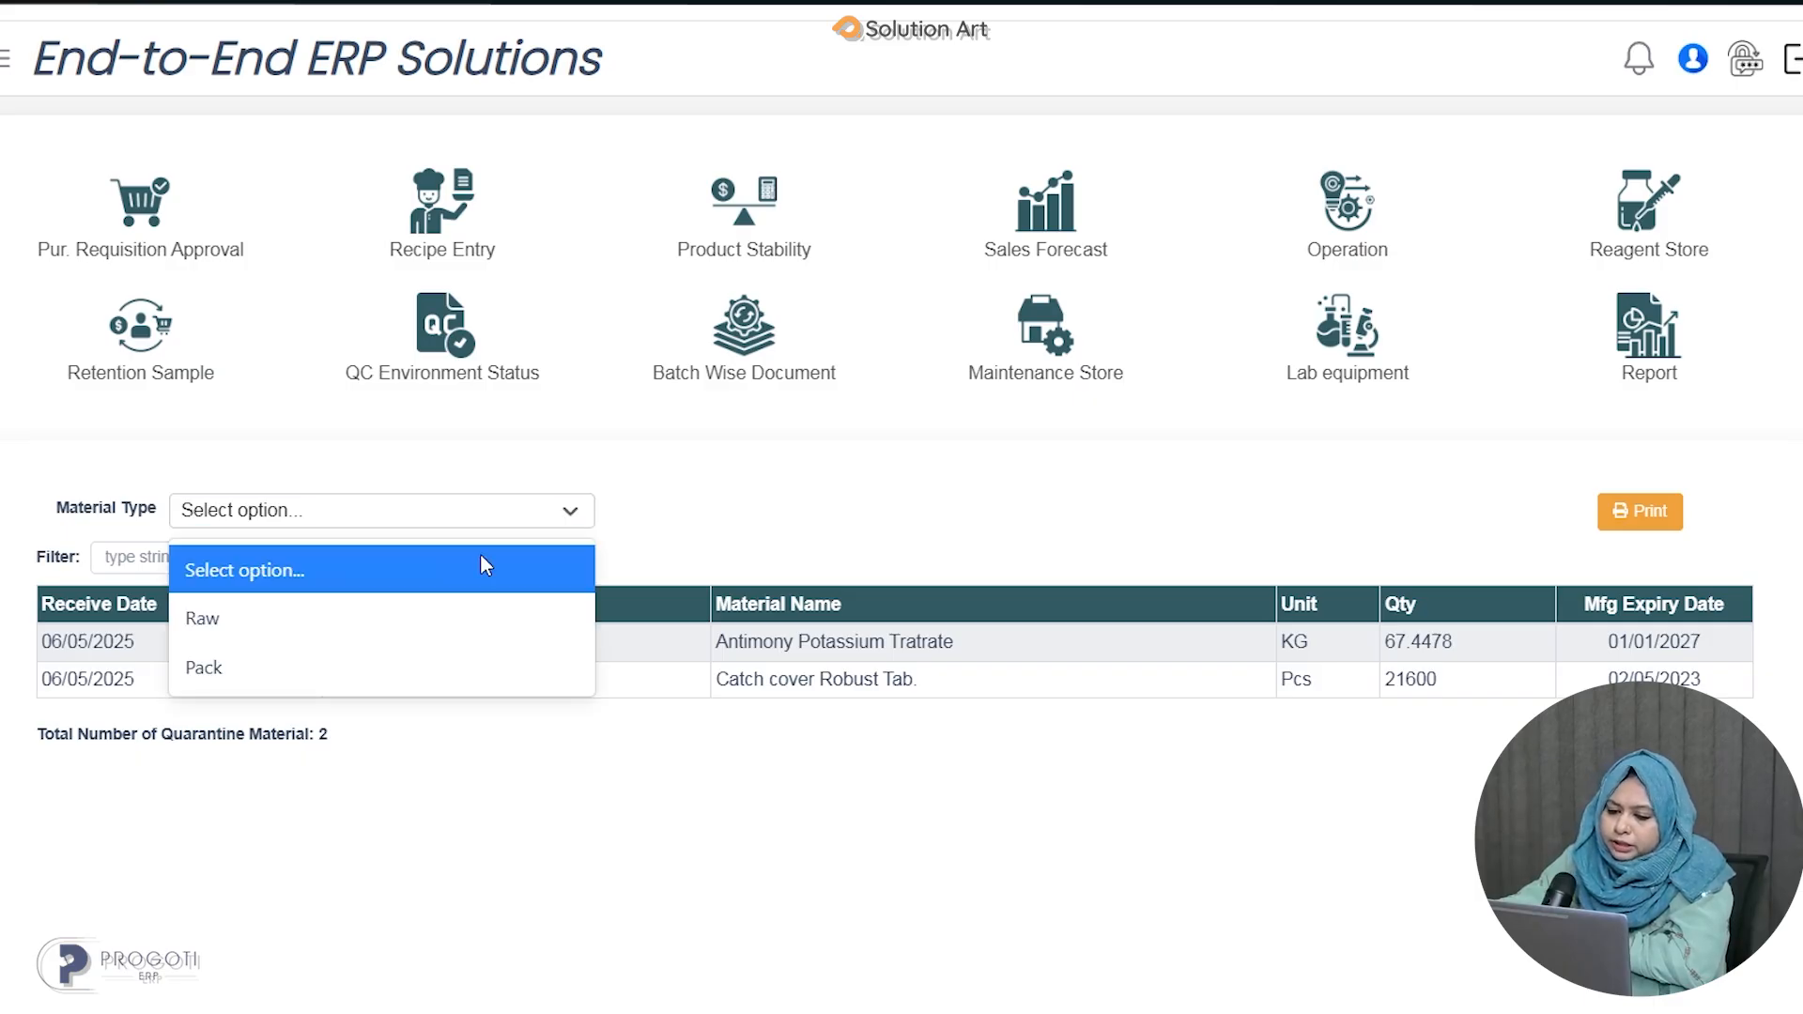
pyautogui.click(228, 619)
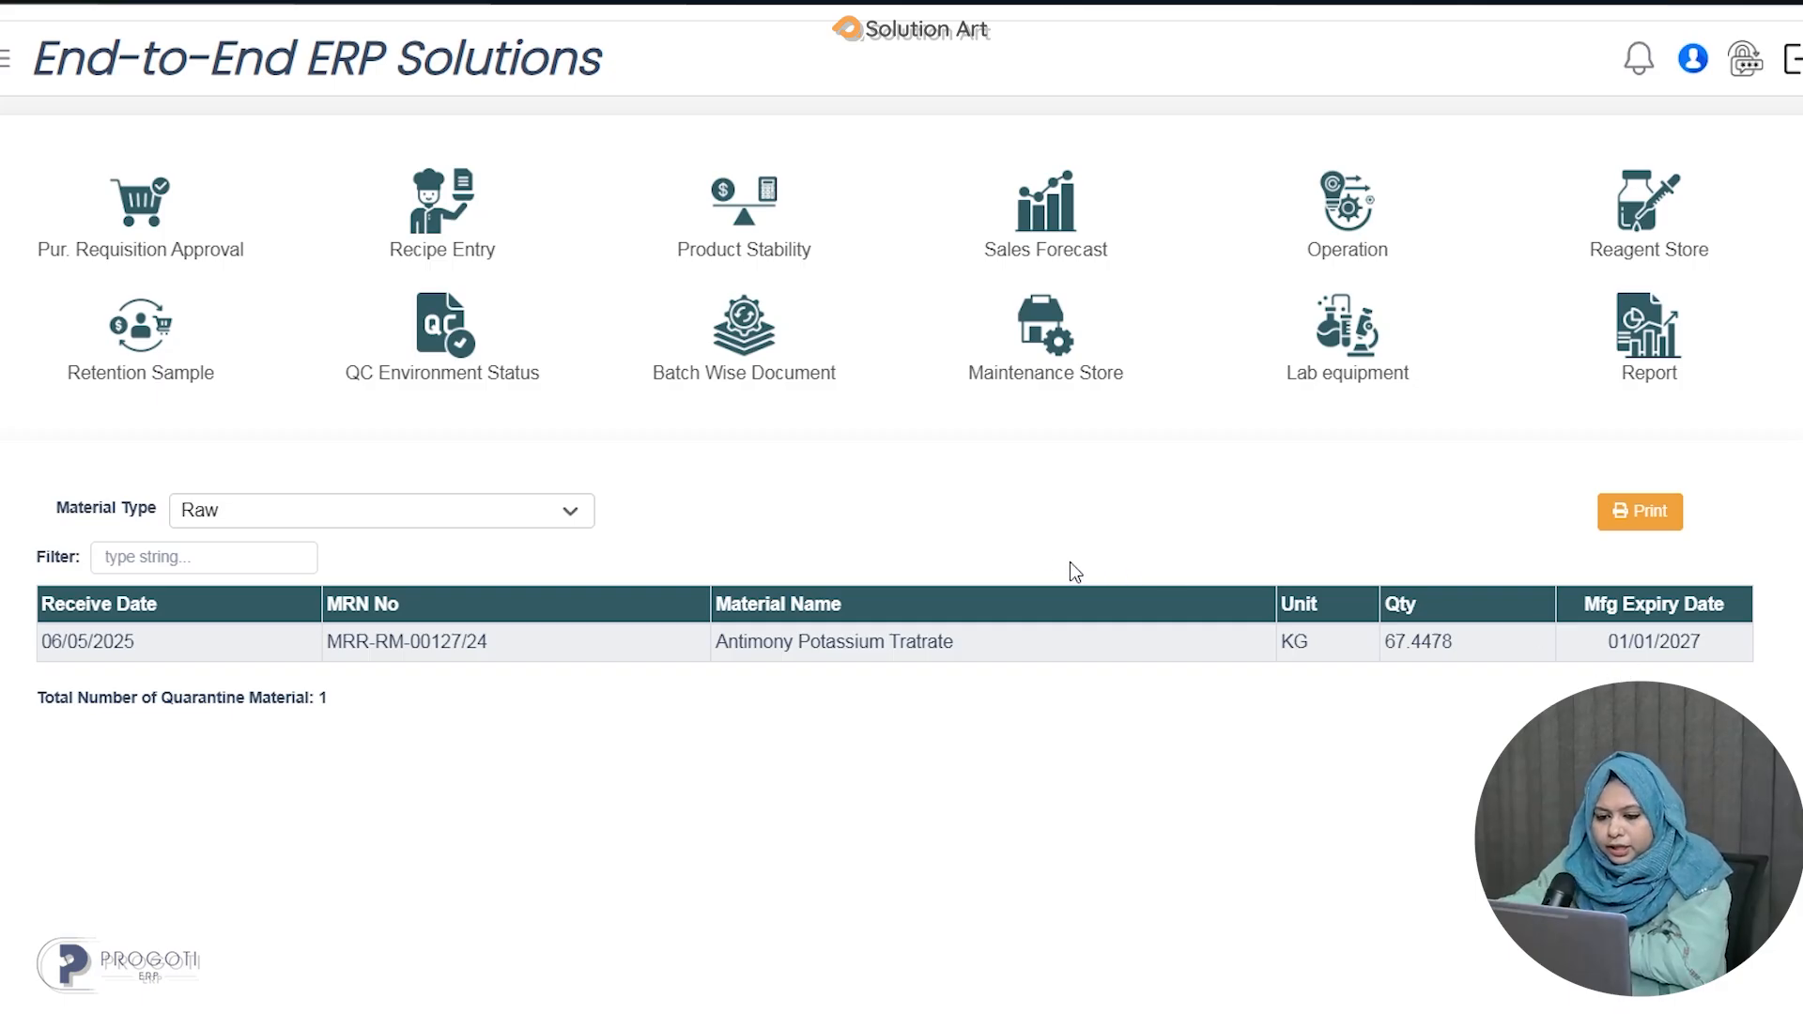
pyautogui.click(539, 519)
pyautogui.click(364, 659)
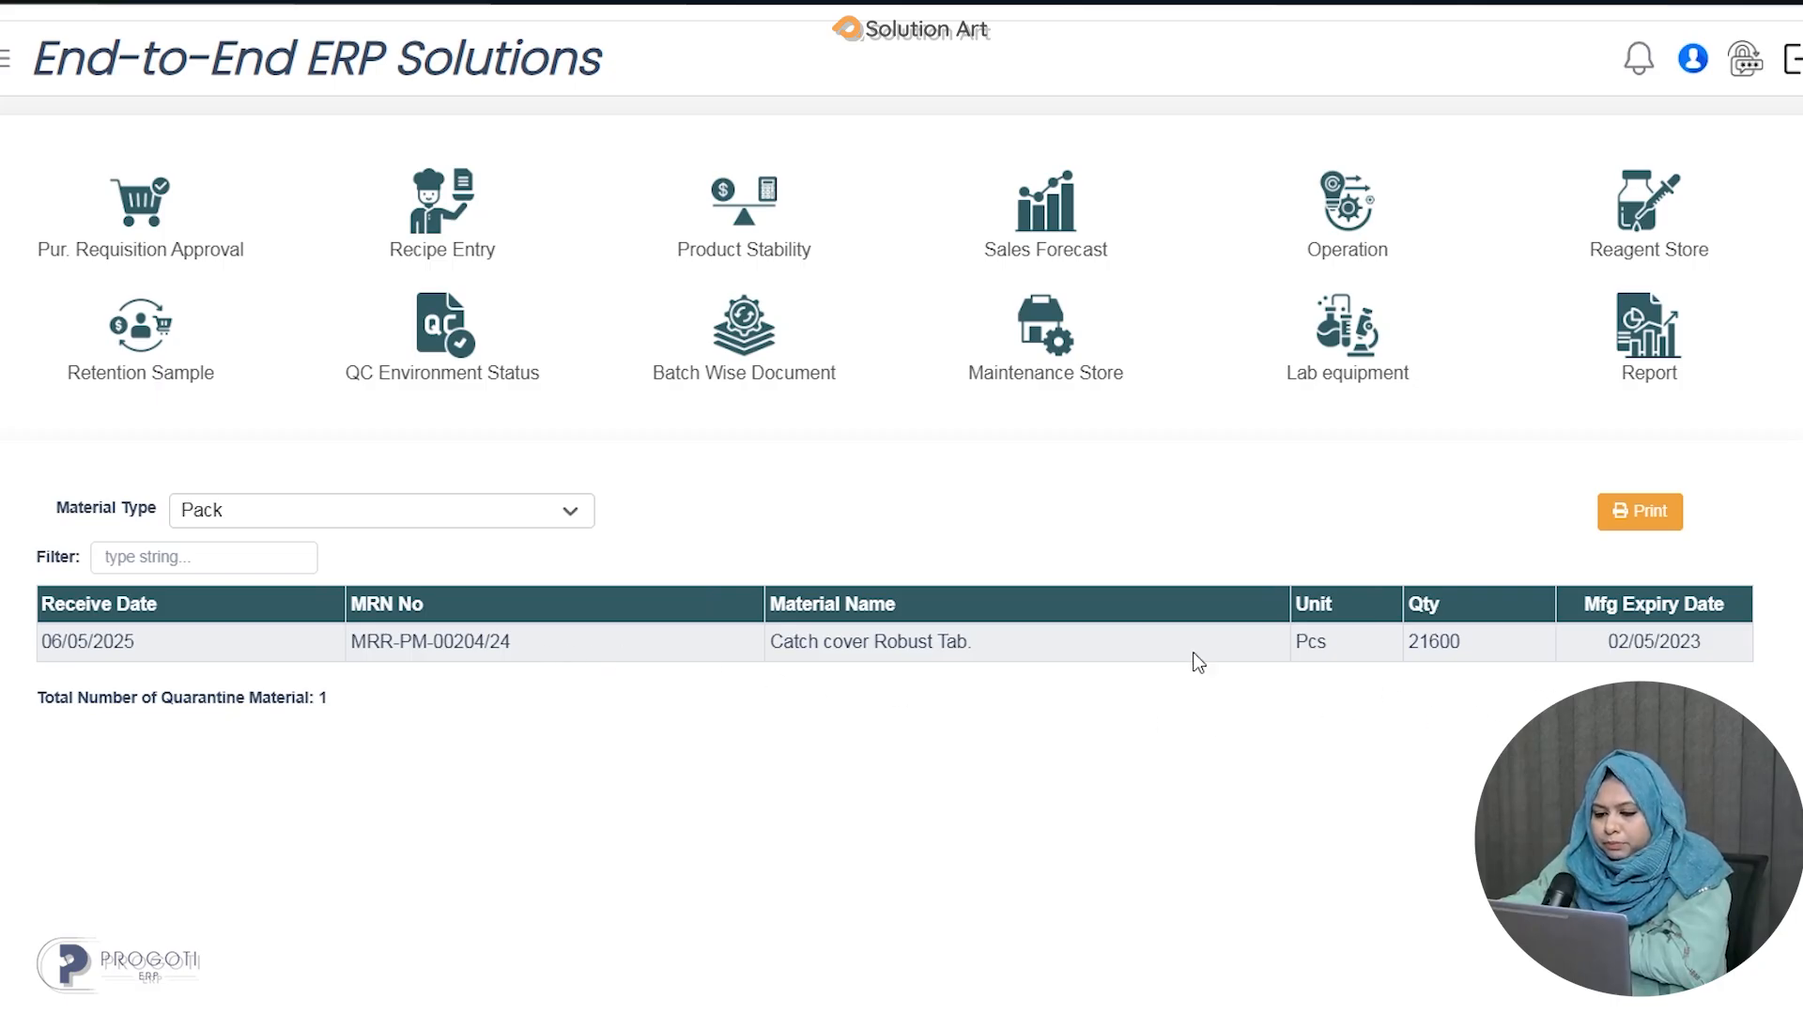
pyautogui.click(546, 517)
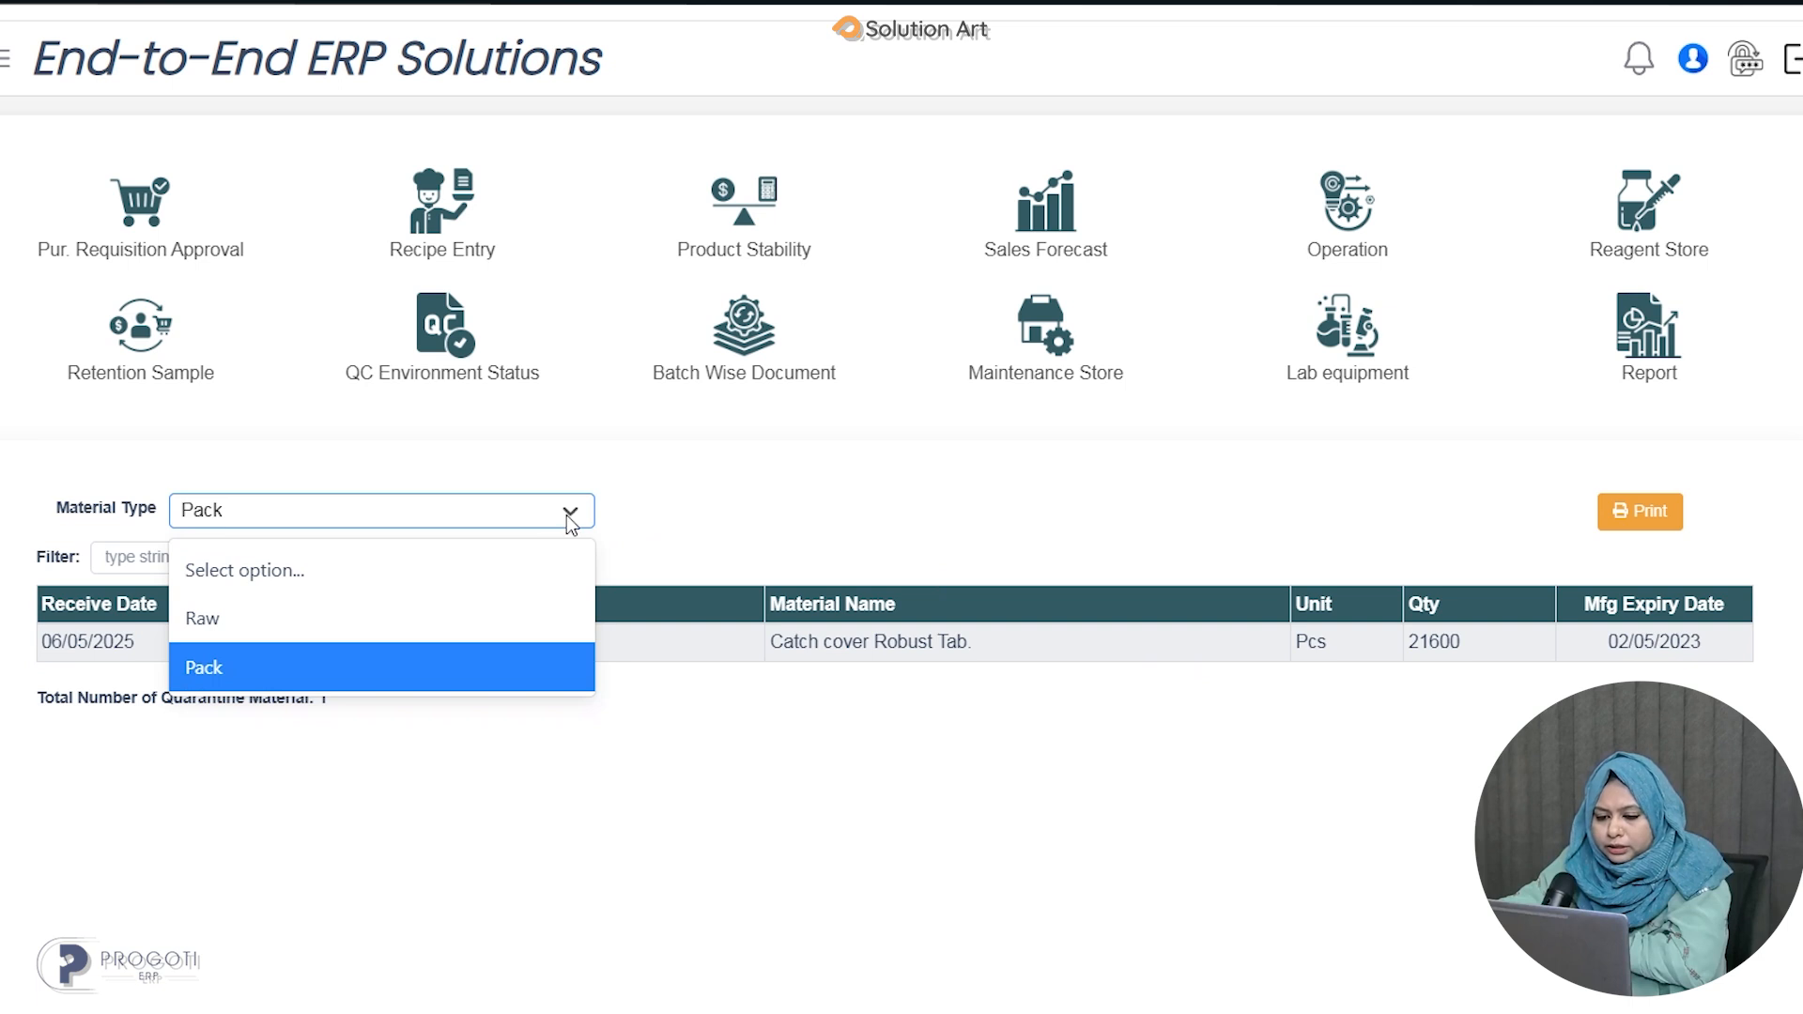
pyautogui.click(345, 567)
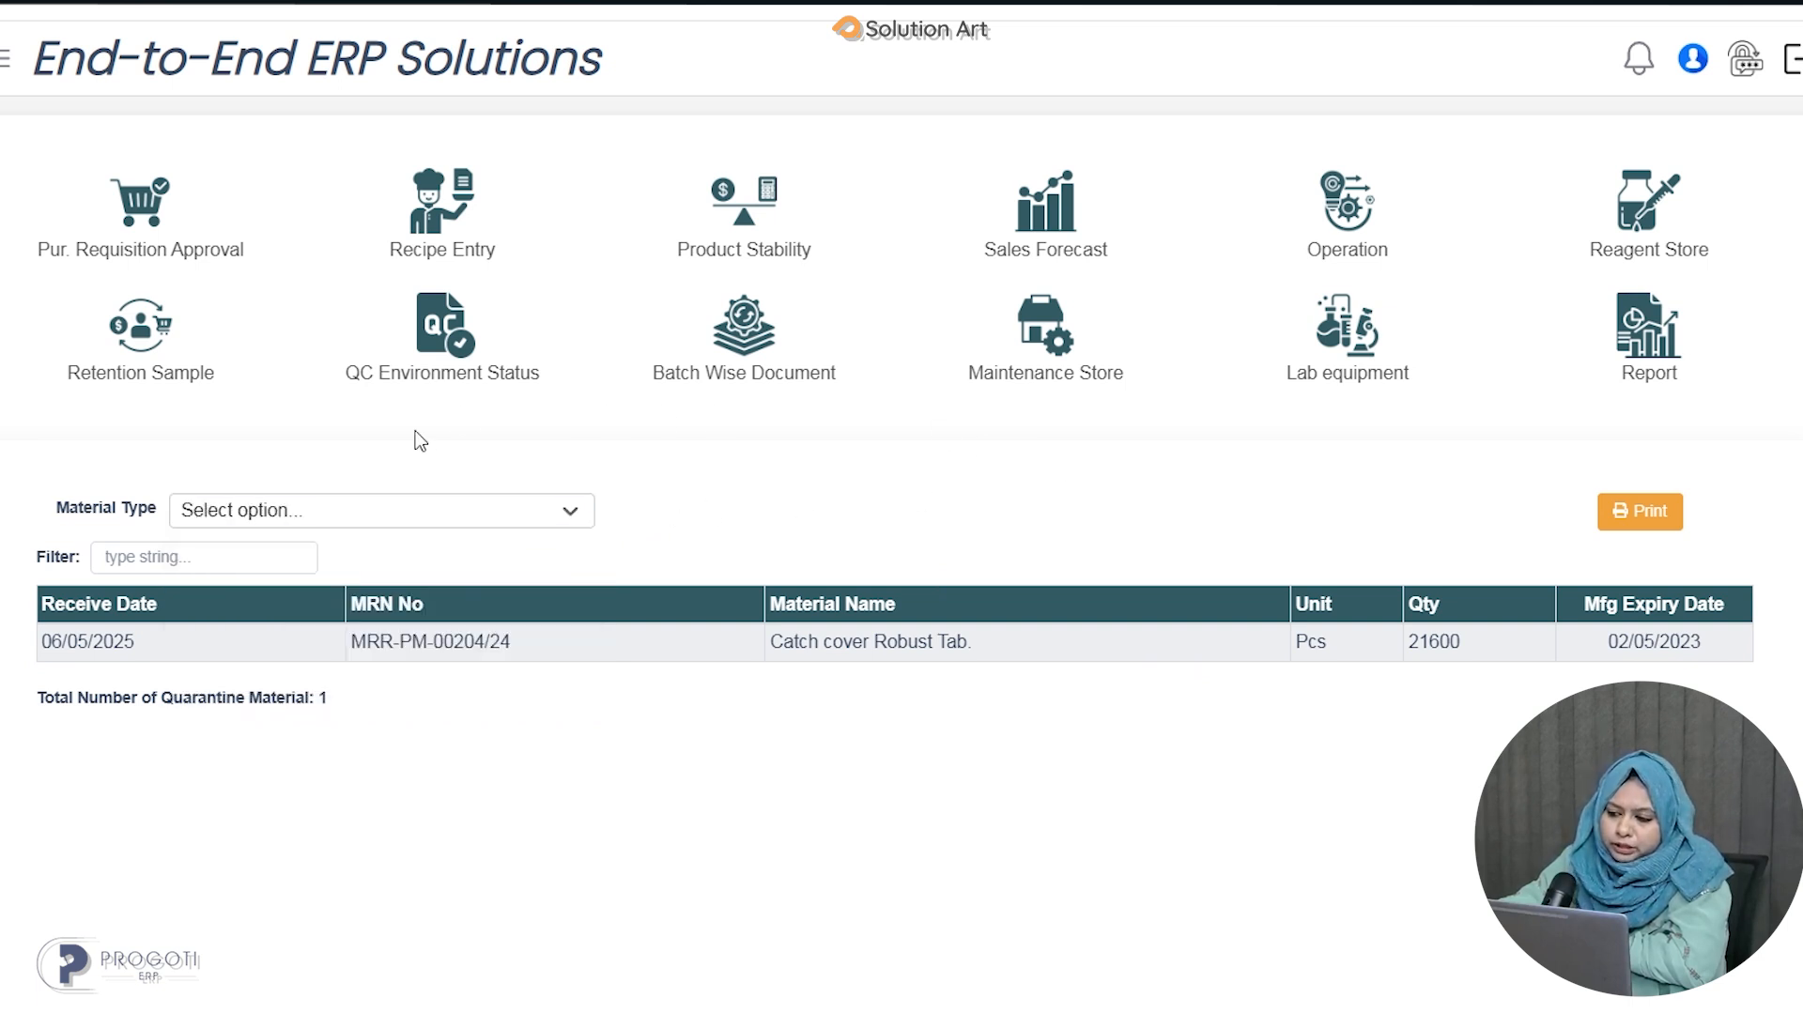
# Open SOP For Material Test and preview the printable SOP for 2-Pyrolidone.
pyautogui.click(1361, 214)
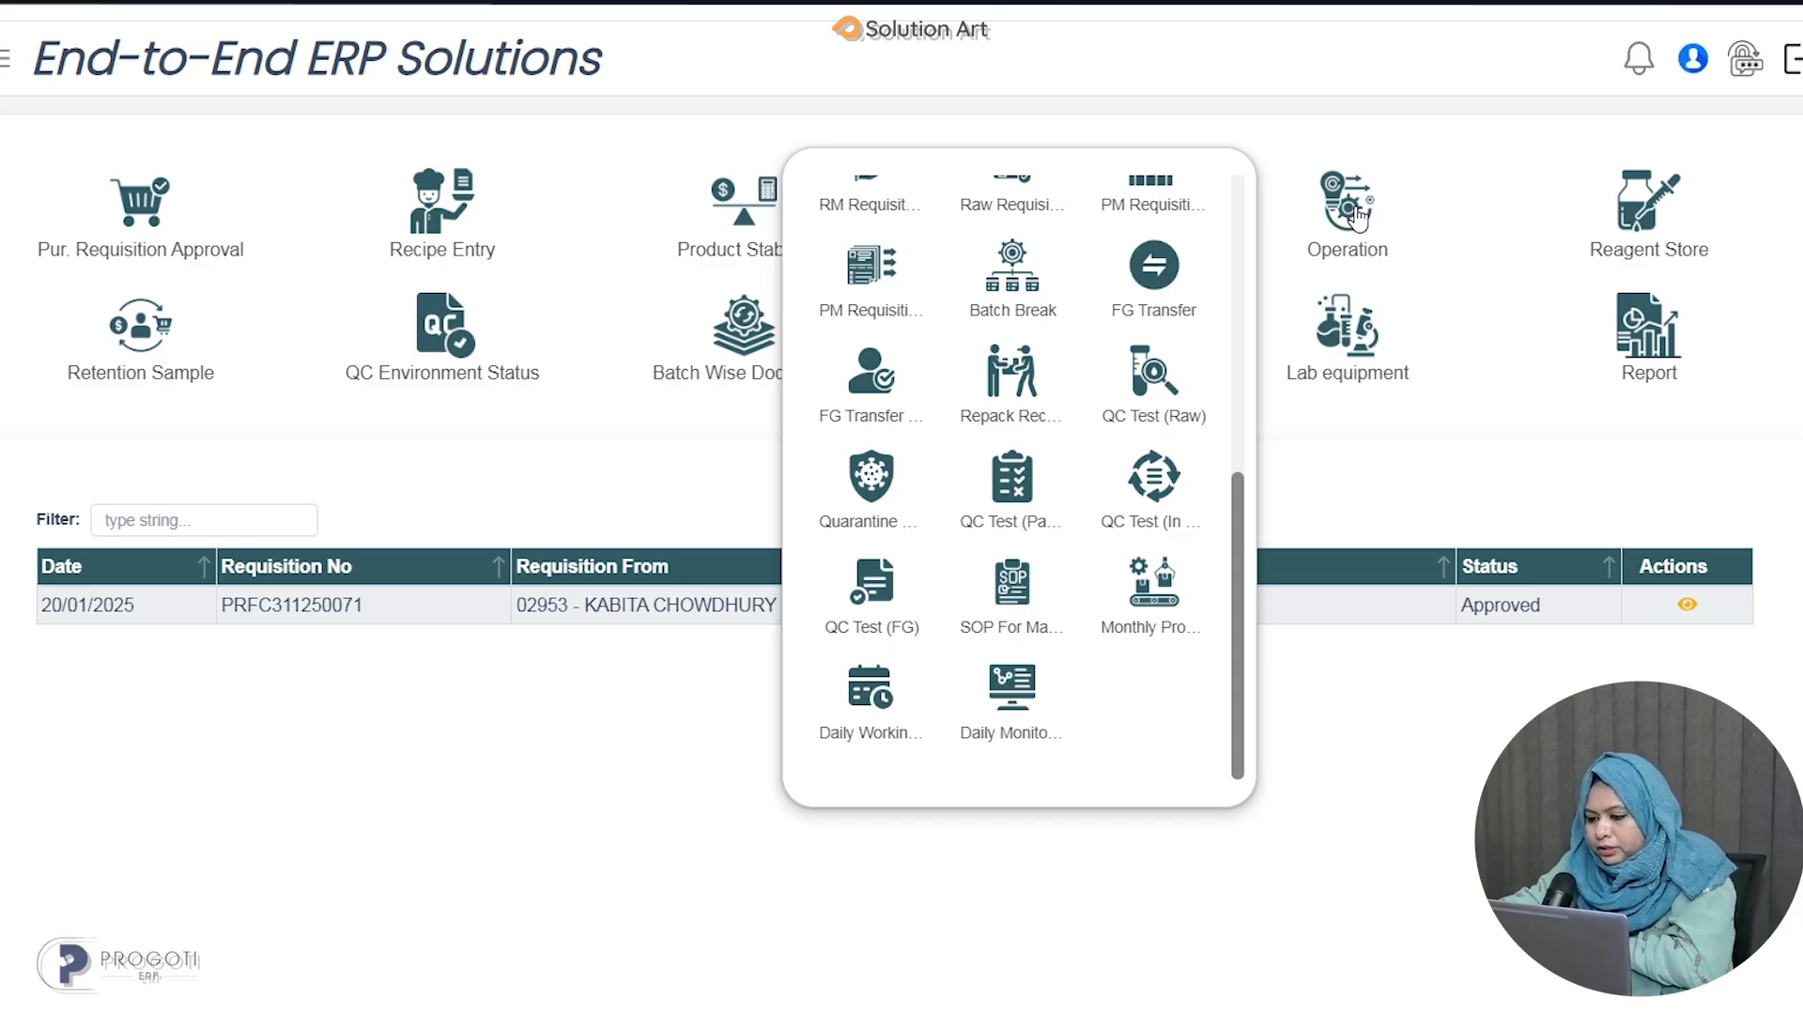
pyautogui.click(1037, 632)
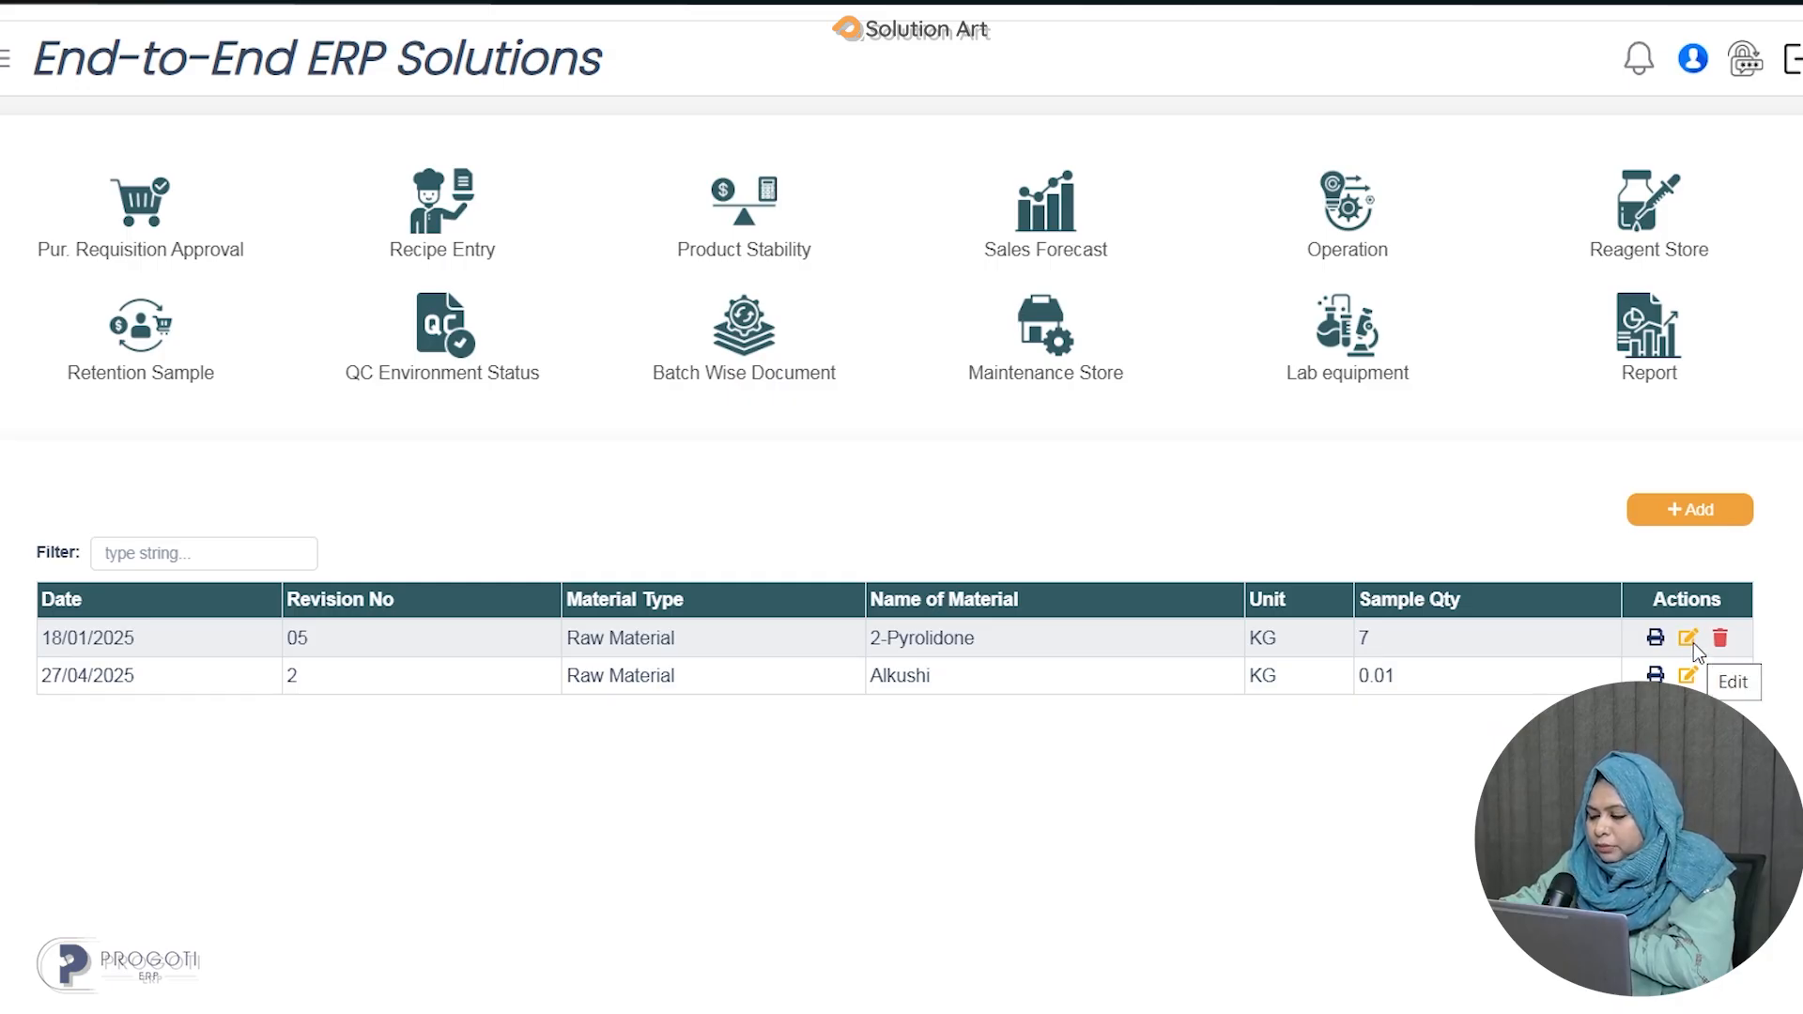
pyautogui.click(1658, 640)
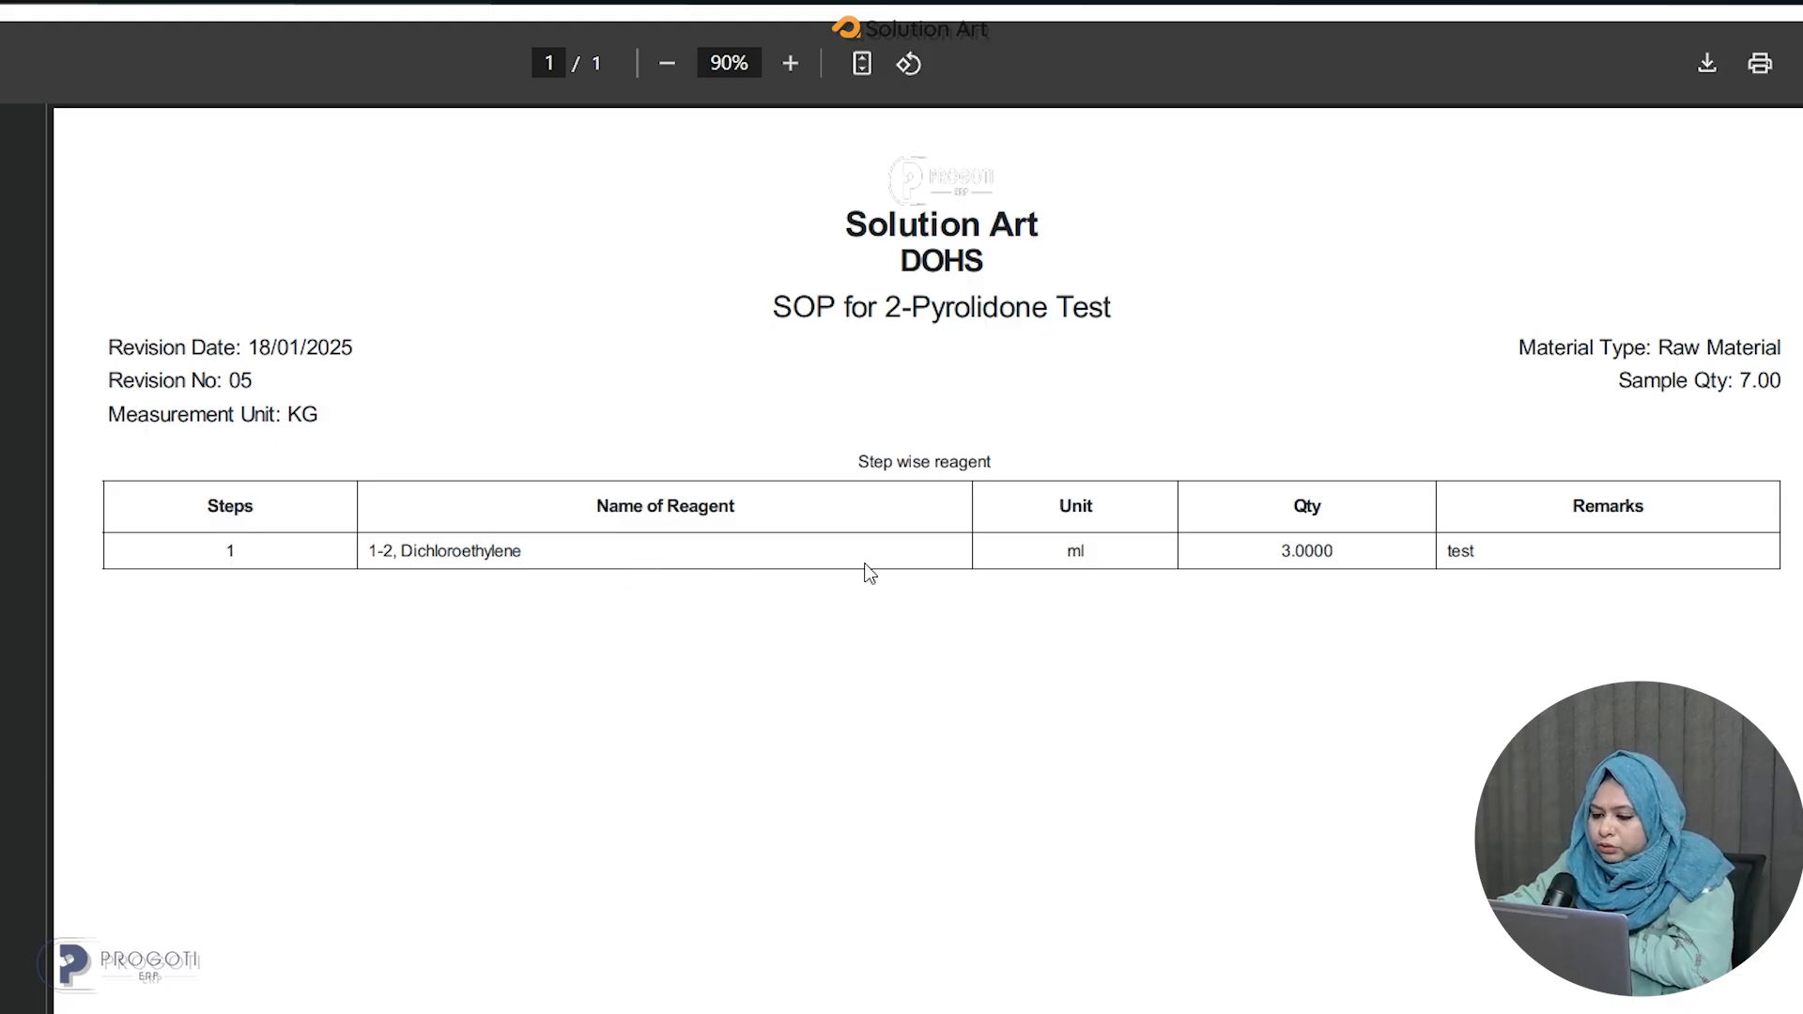
pyautogui.click(338, 3)
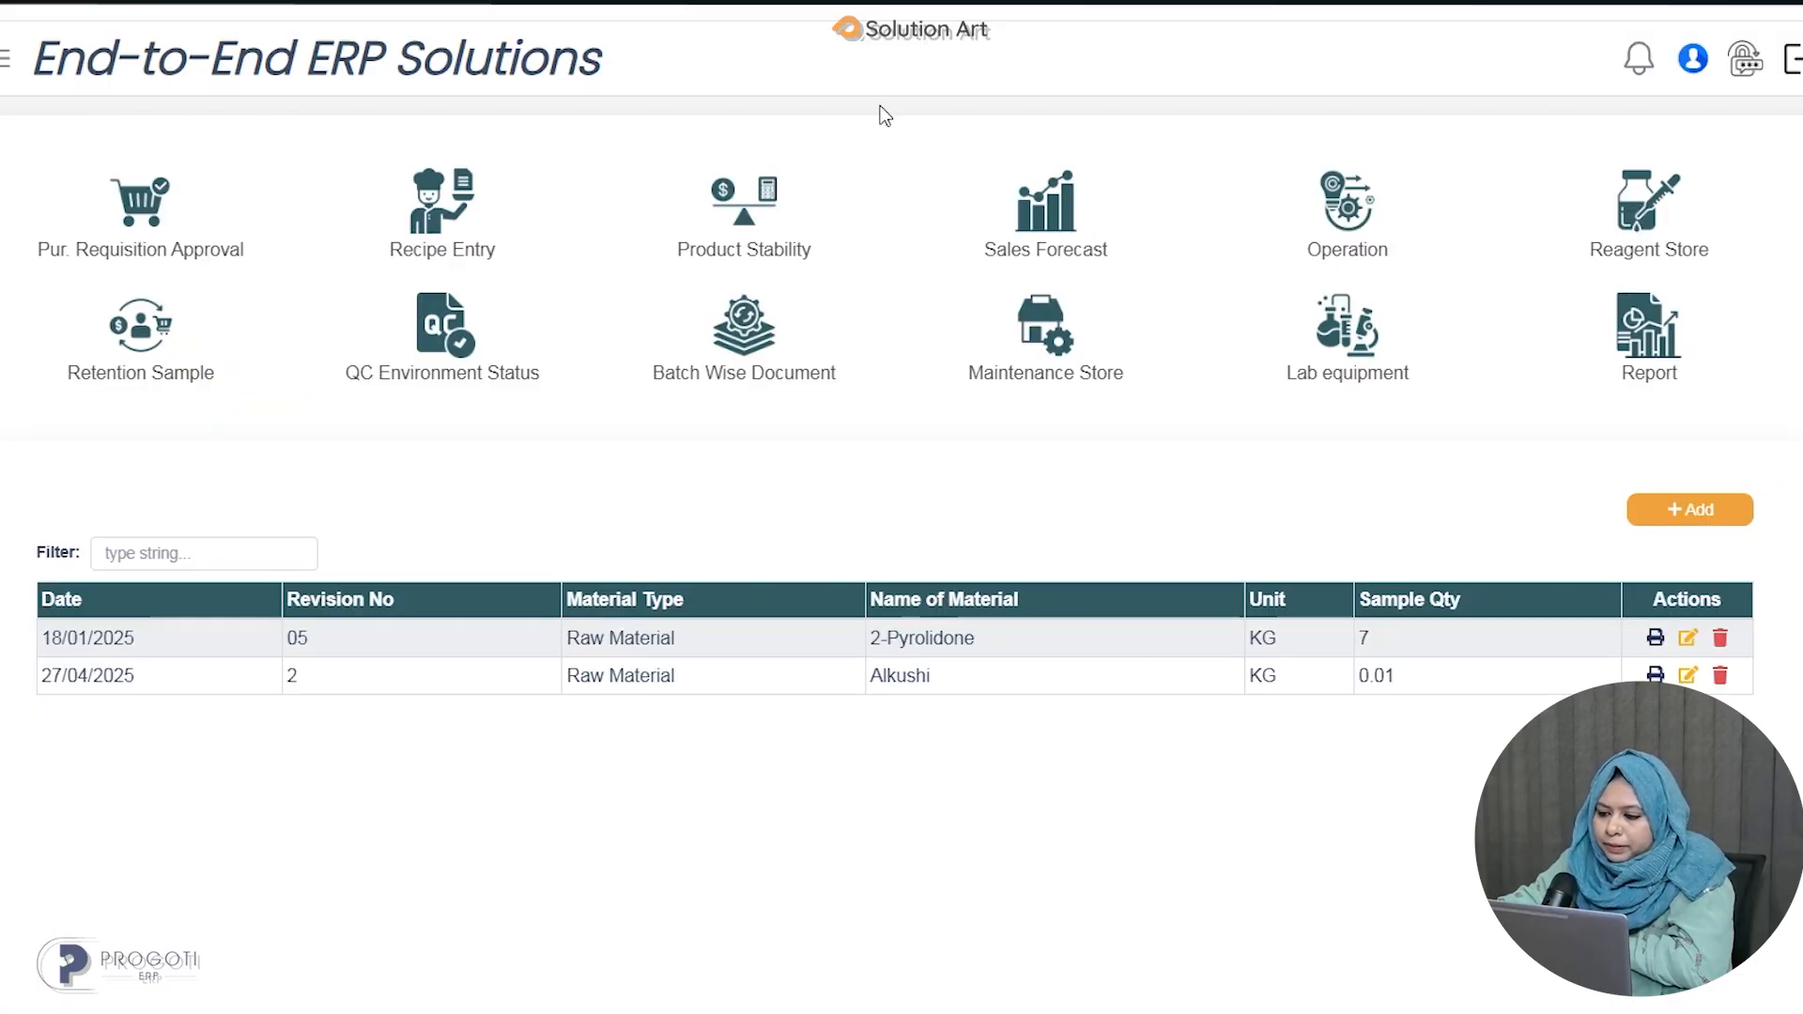
# Review the 2-Pyrolidone SOP in its edit form and reload the page without saving.
pyautogui.click(1688, 639)
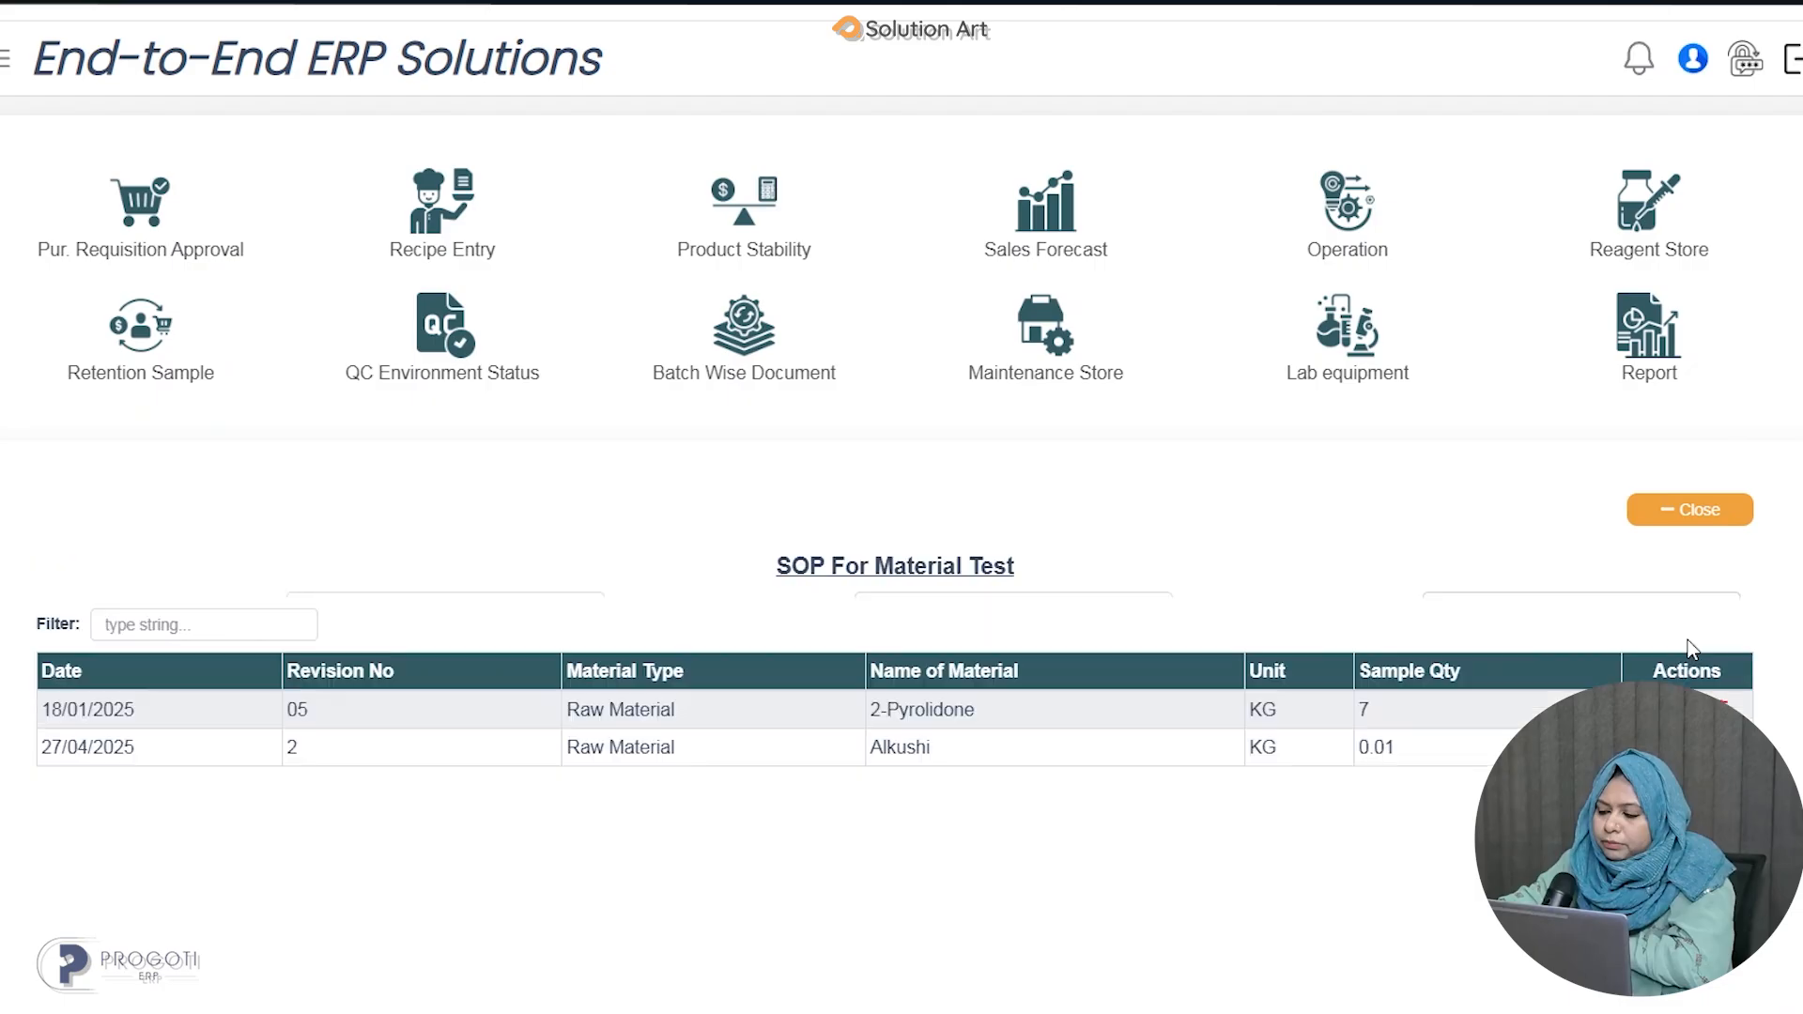
pyautogui.scroll(-3, 1258, 625)
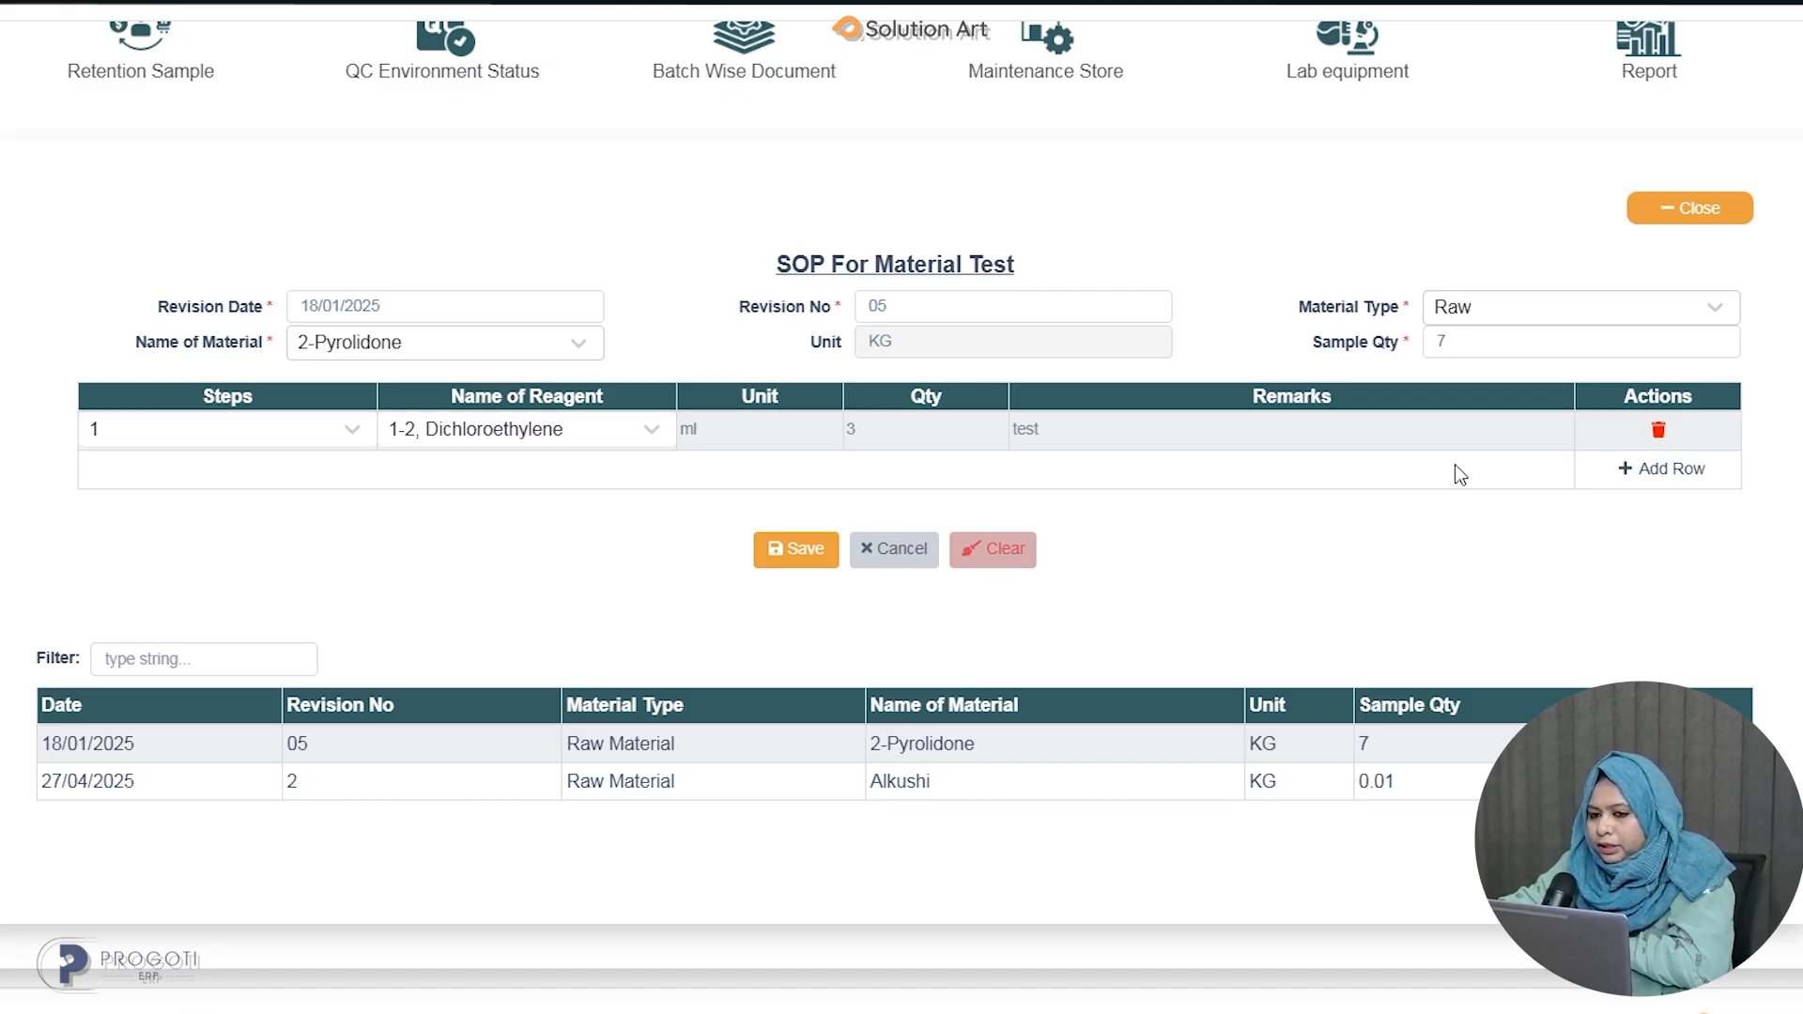
pyautogui.press('F5')
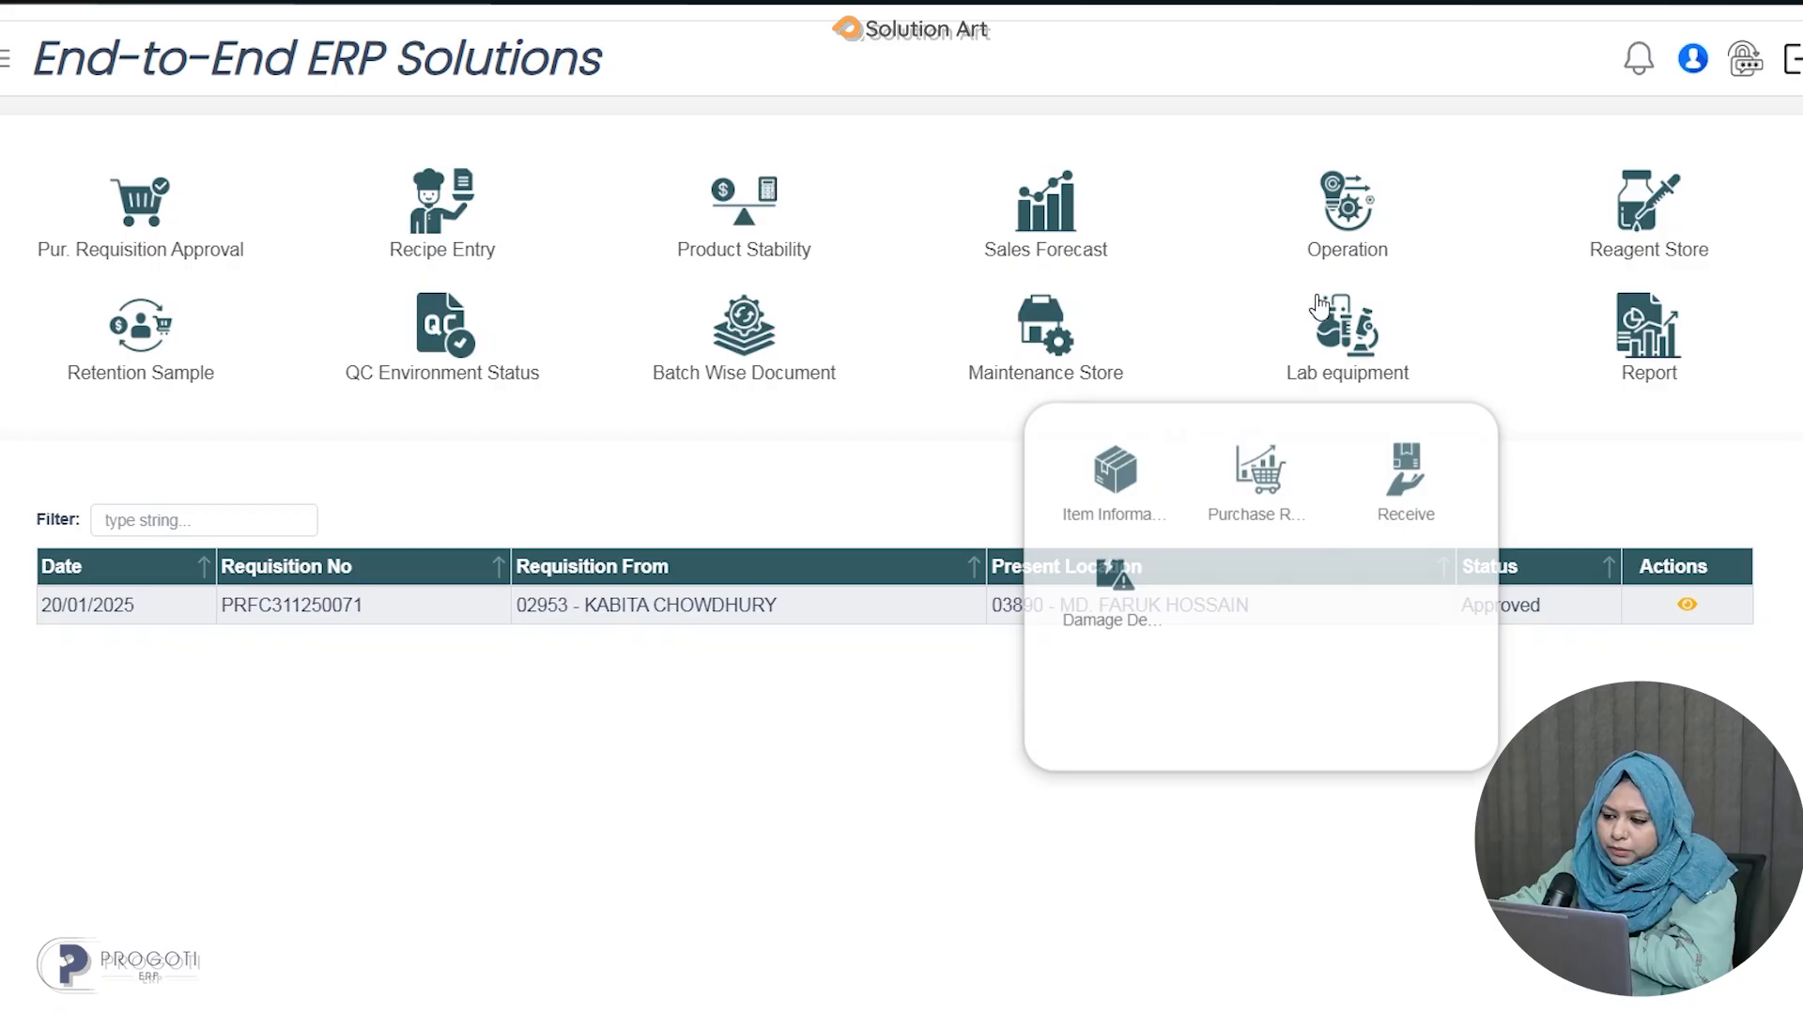
# Reopen the SOP For Material Test screen from the apps menu.
pyautogui.moveTo(1359, 226)
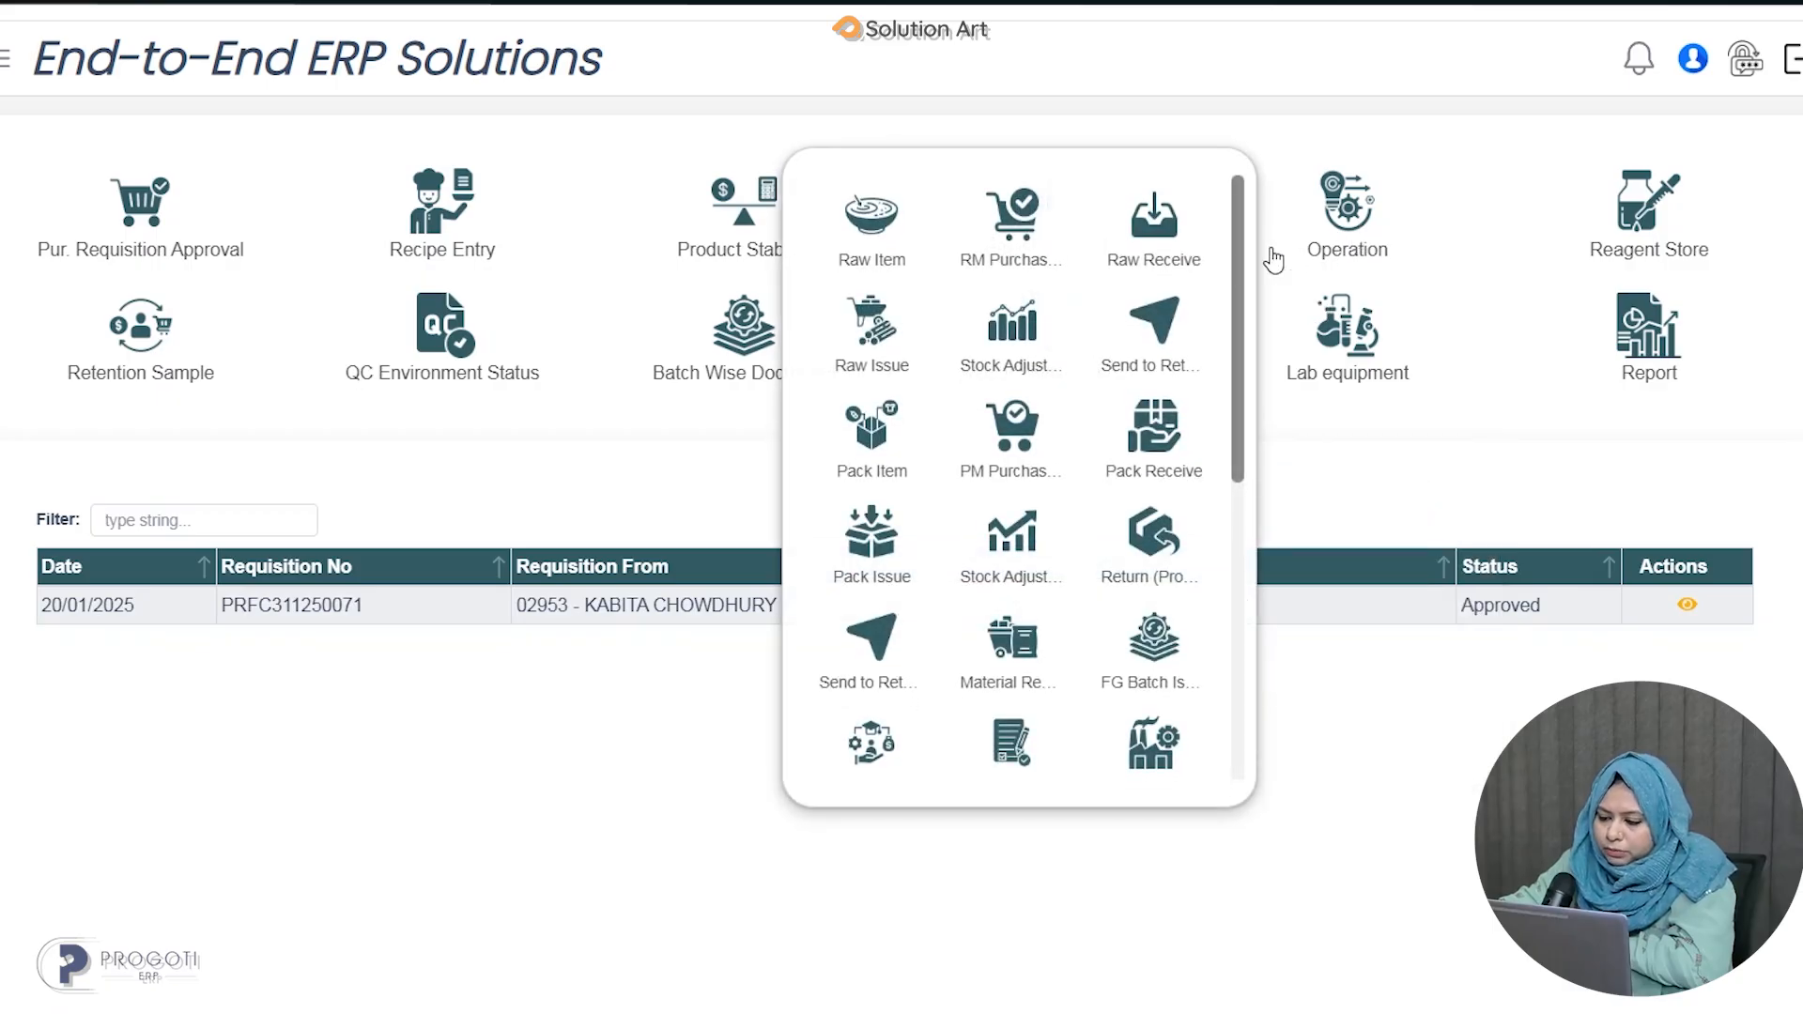
pyautogui.scroll(-3, 1024, 489)
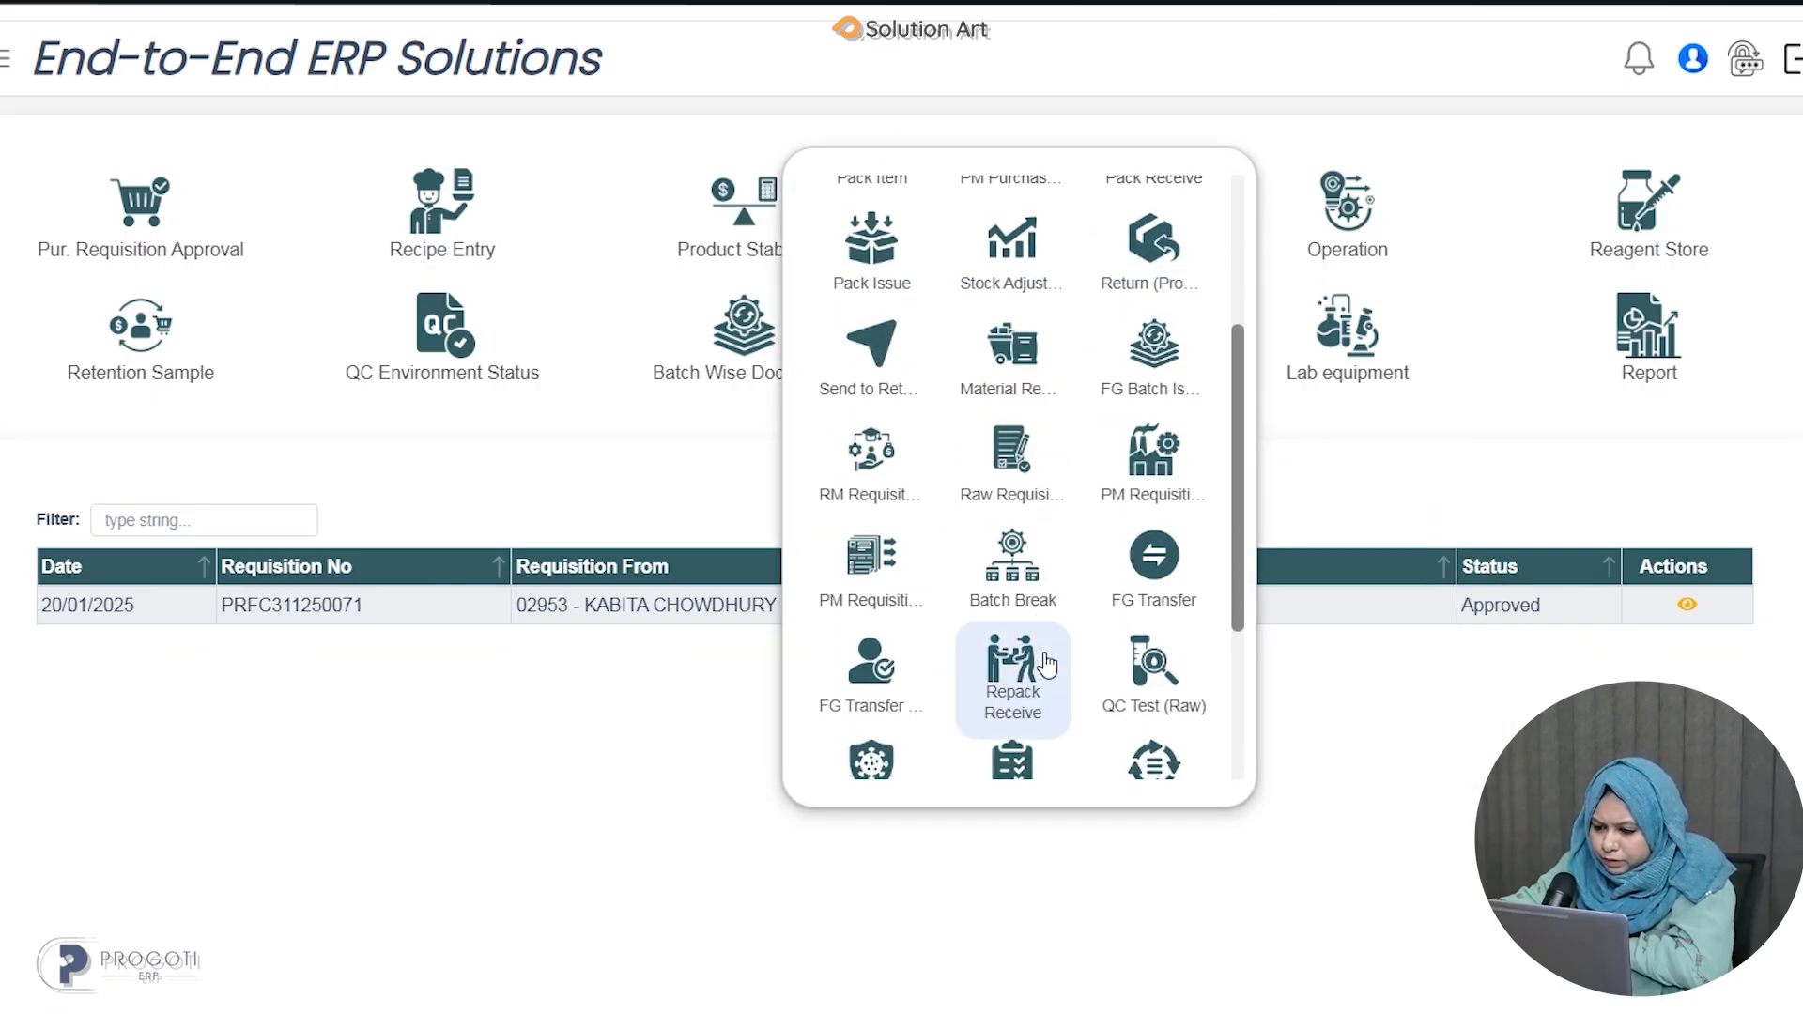
pyautogui.scroll(-2, 1044, 662)
pyautogui.scroll(-1, 1047, 685)
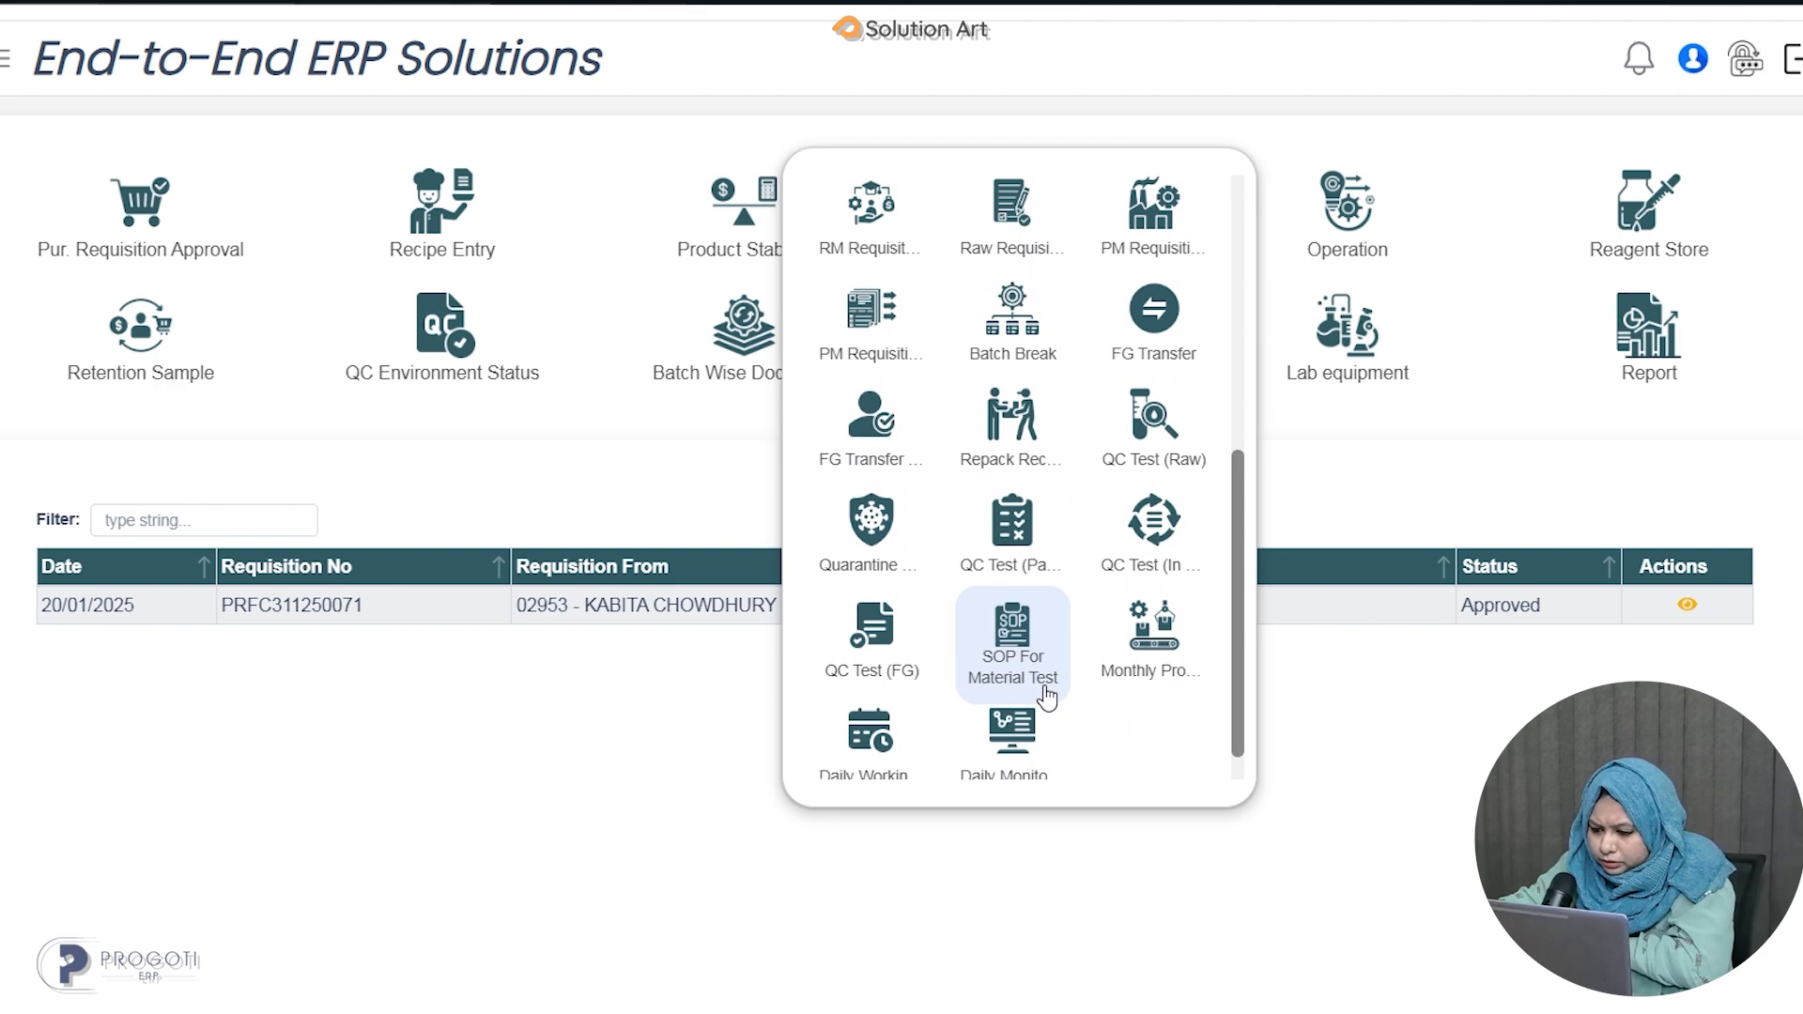
pyautogui.scroll(-1, 1047, 697)
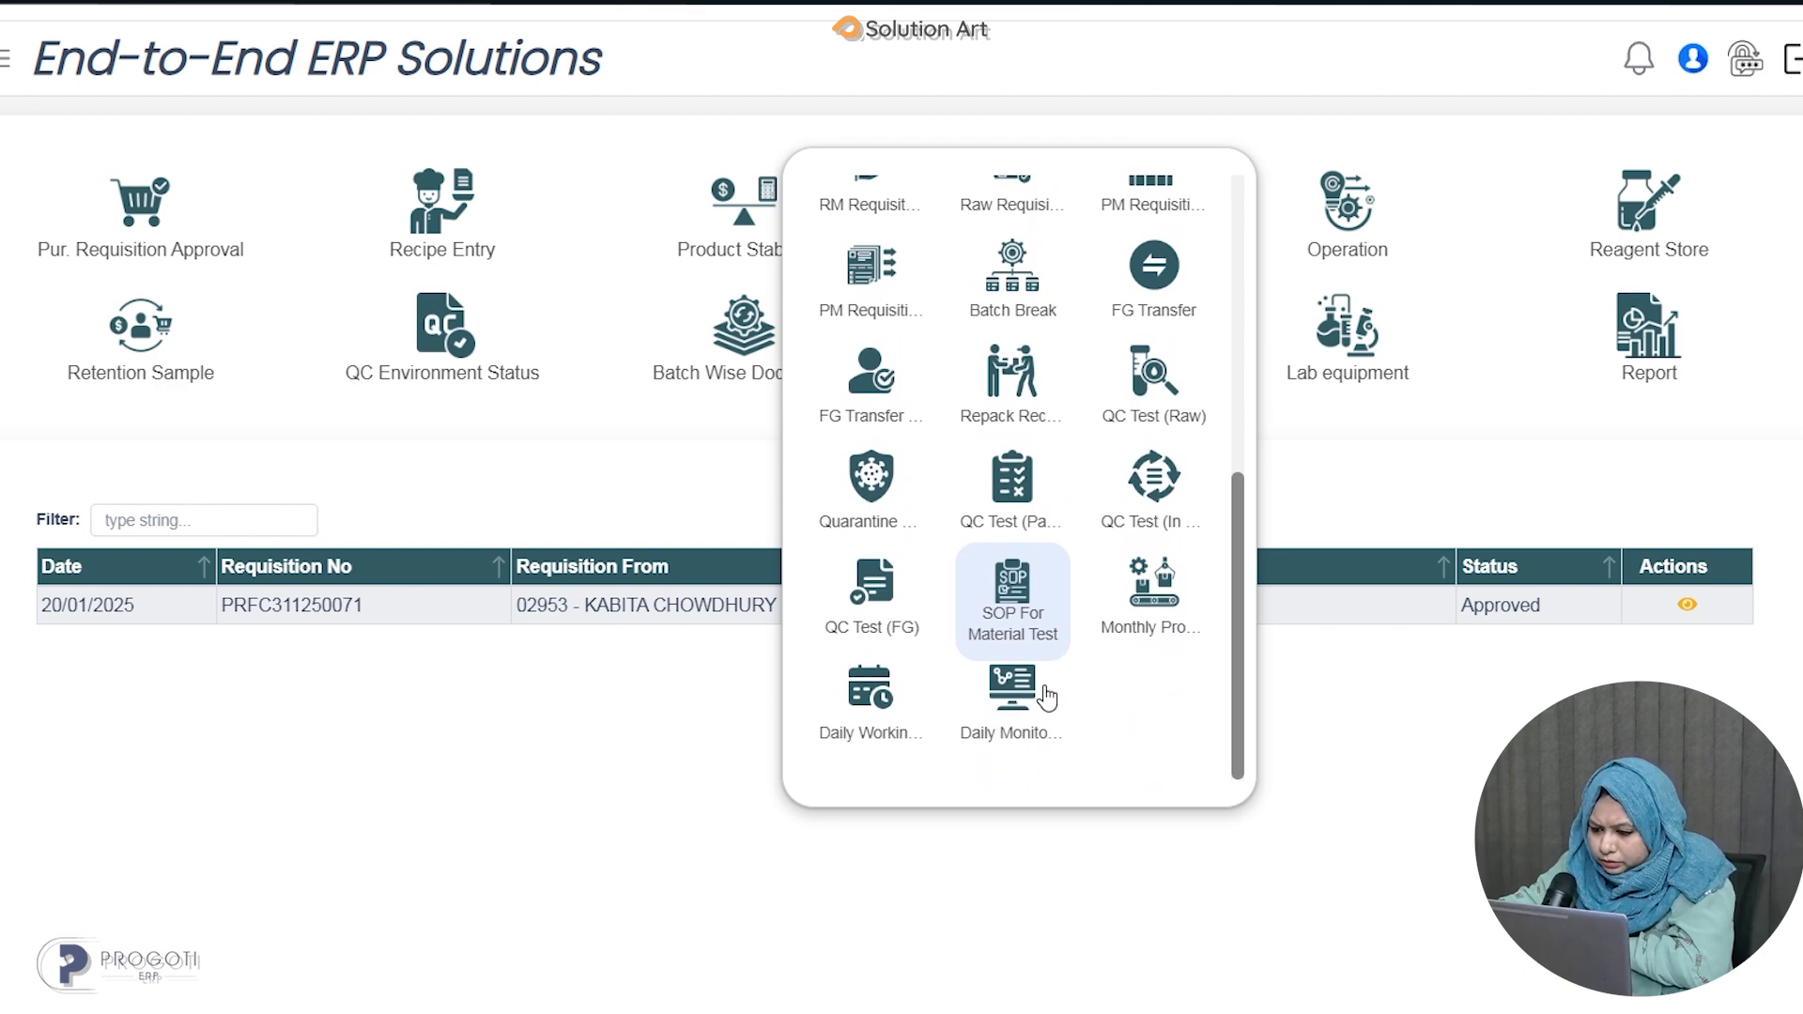
pyautogui.click(1008, 624)
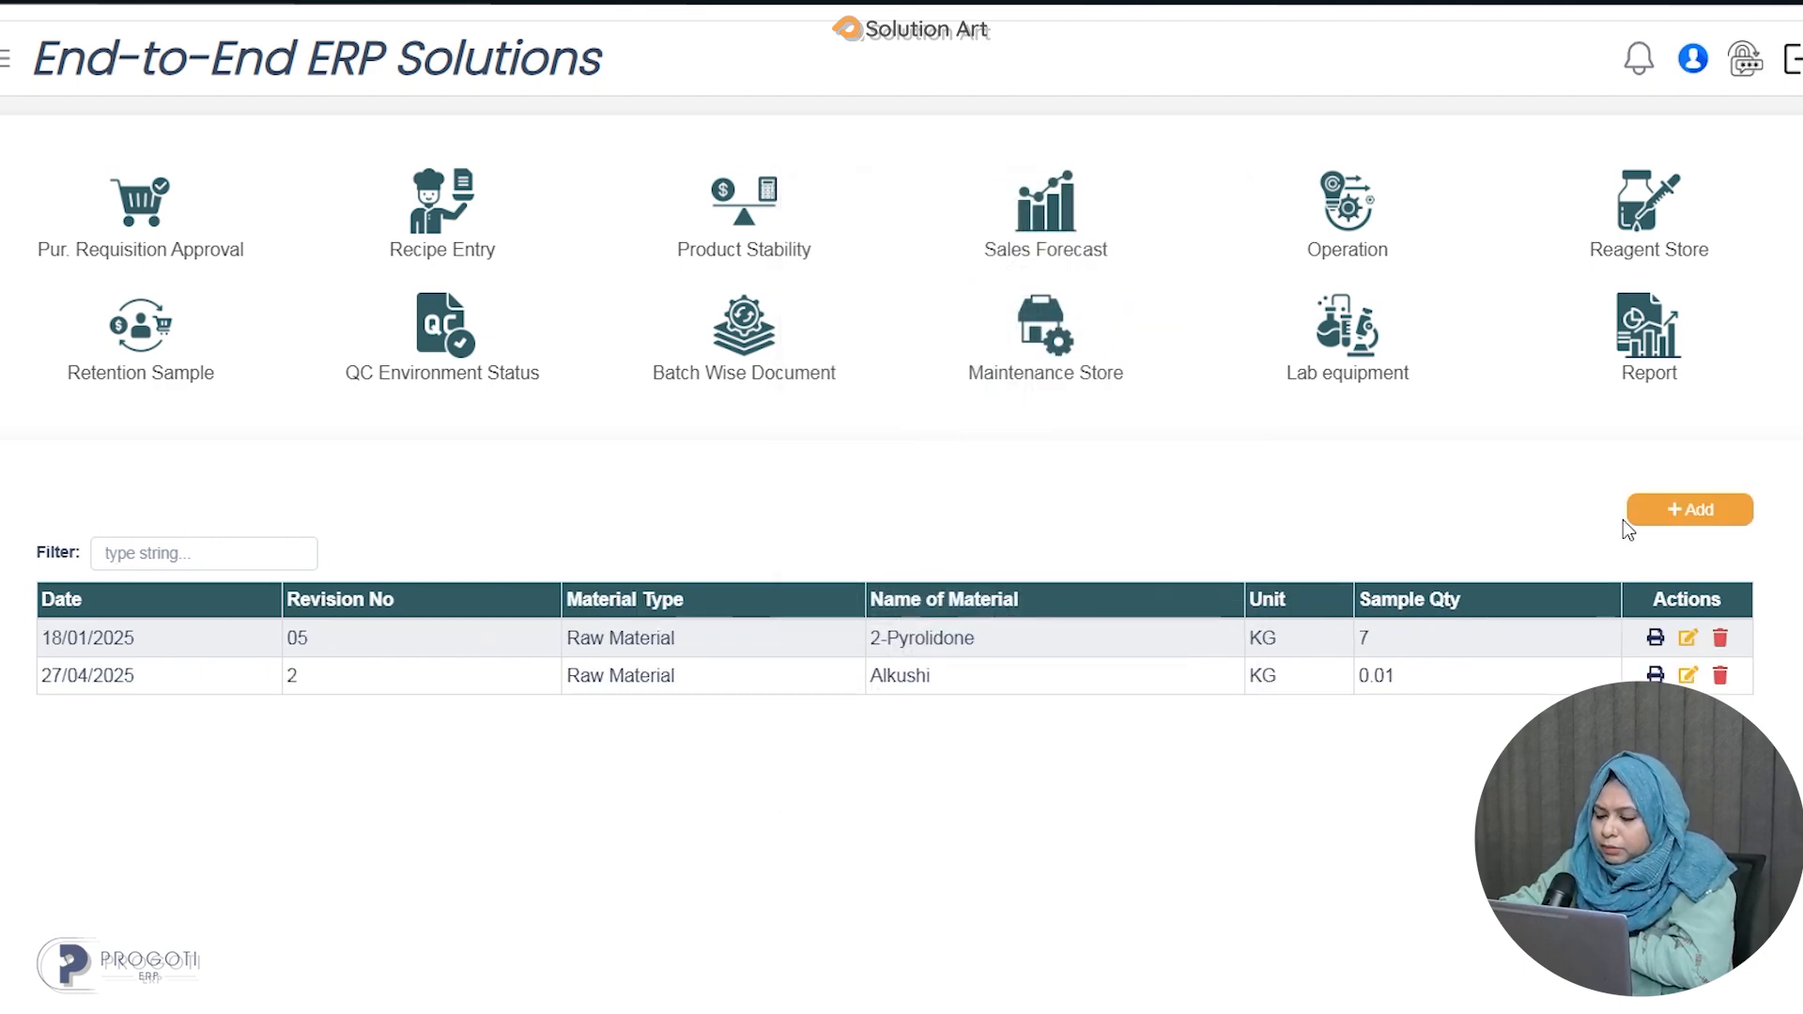
# Start a new SOP for material test with revision number 2 and material type Raw.
pyautogui.click(1698, 532)
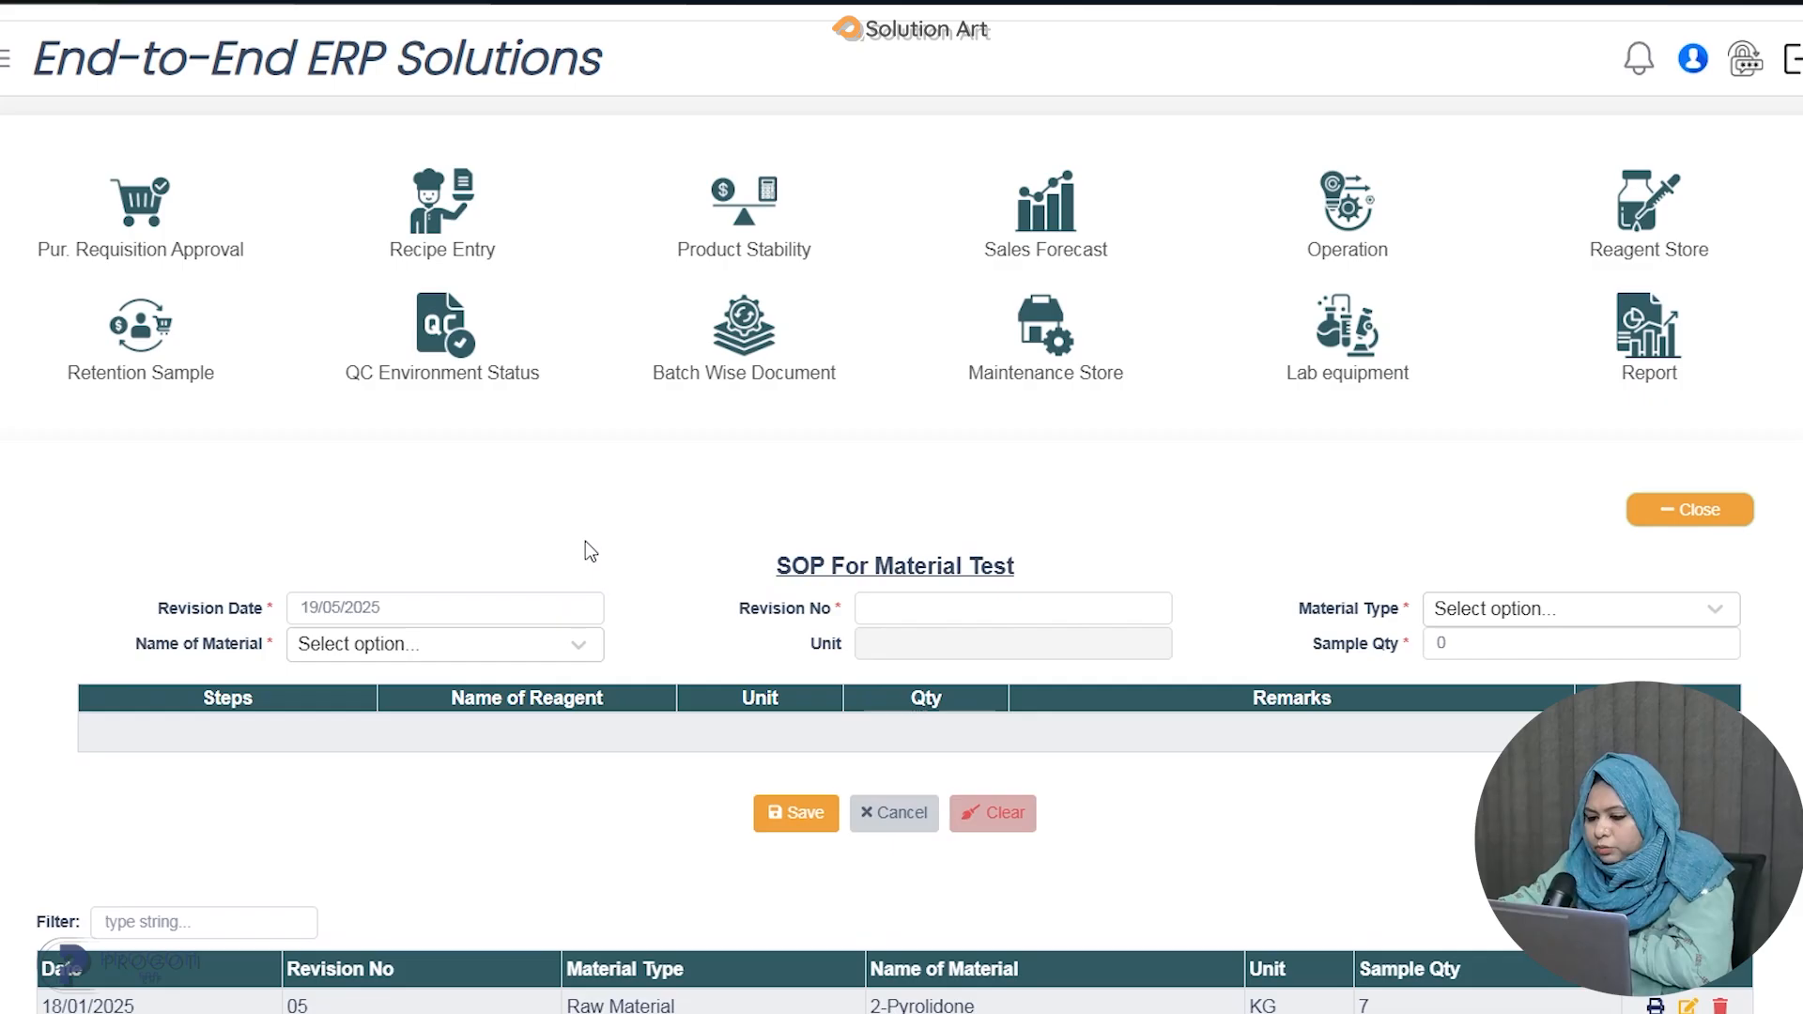
pyautogui.scroll(-3, 576, 599)
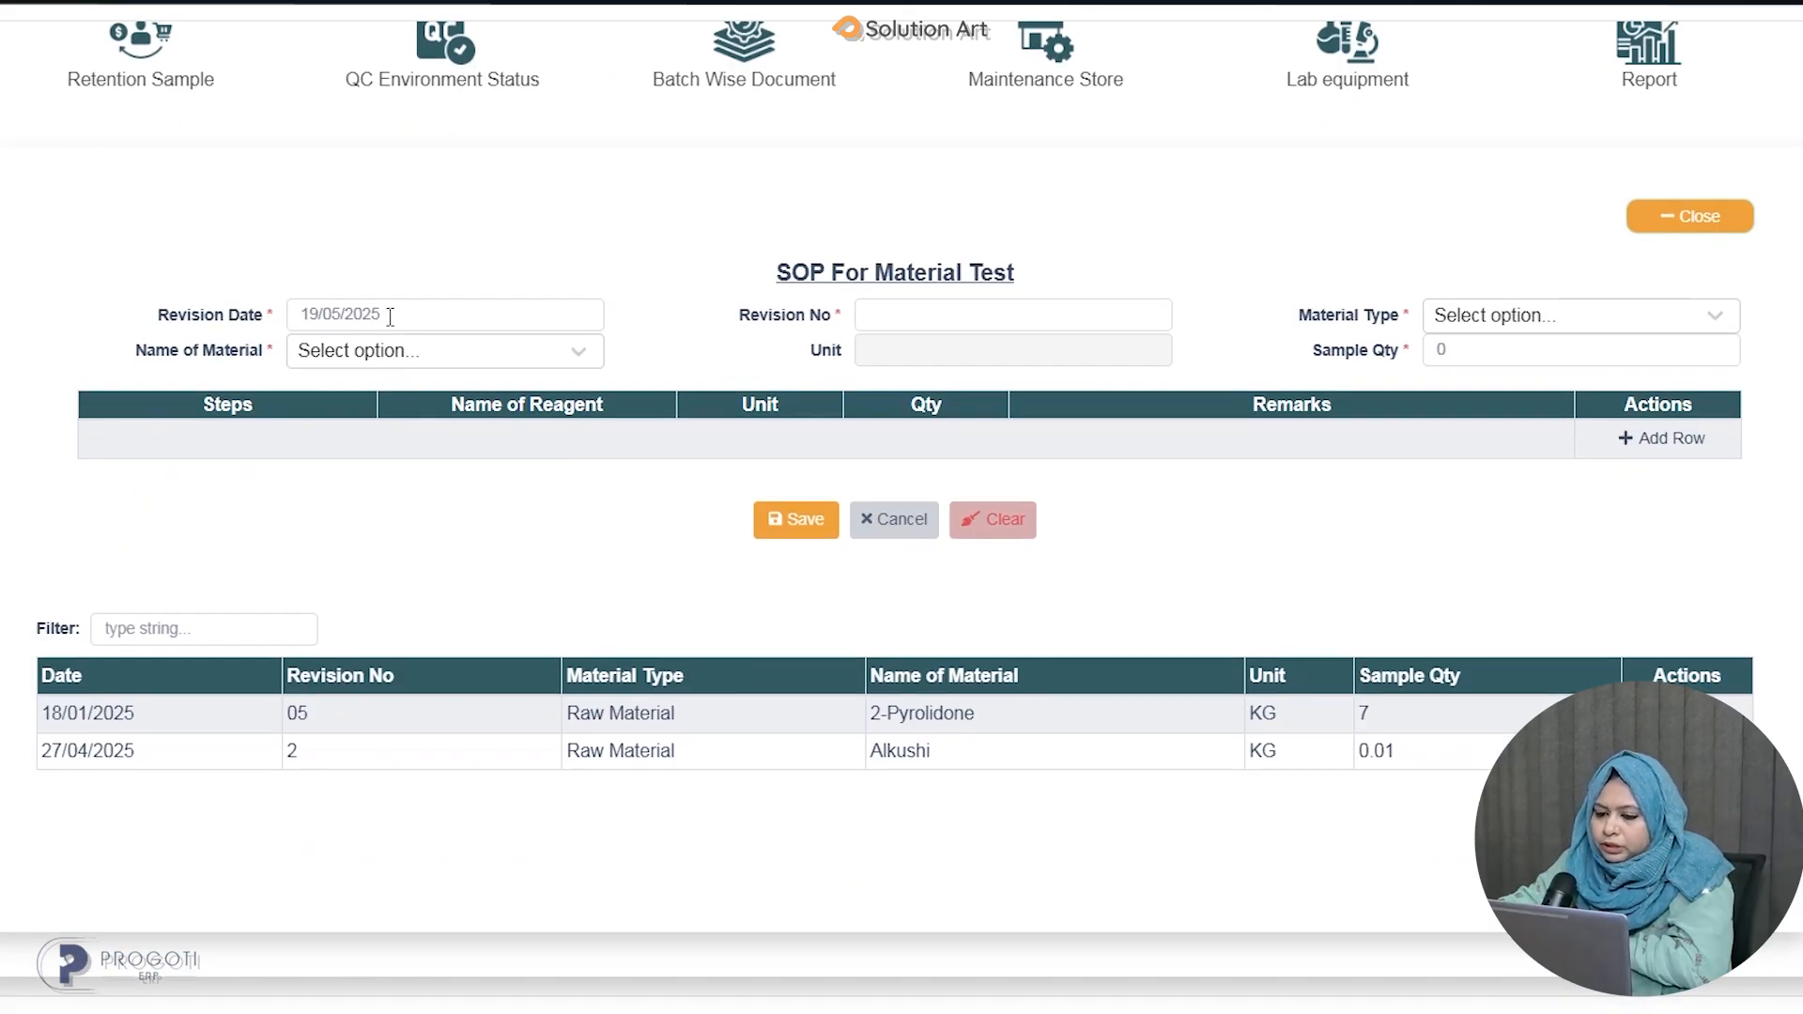
pyautogui.click(982, 322)
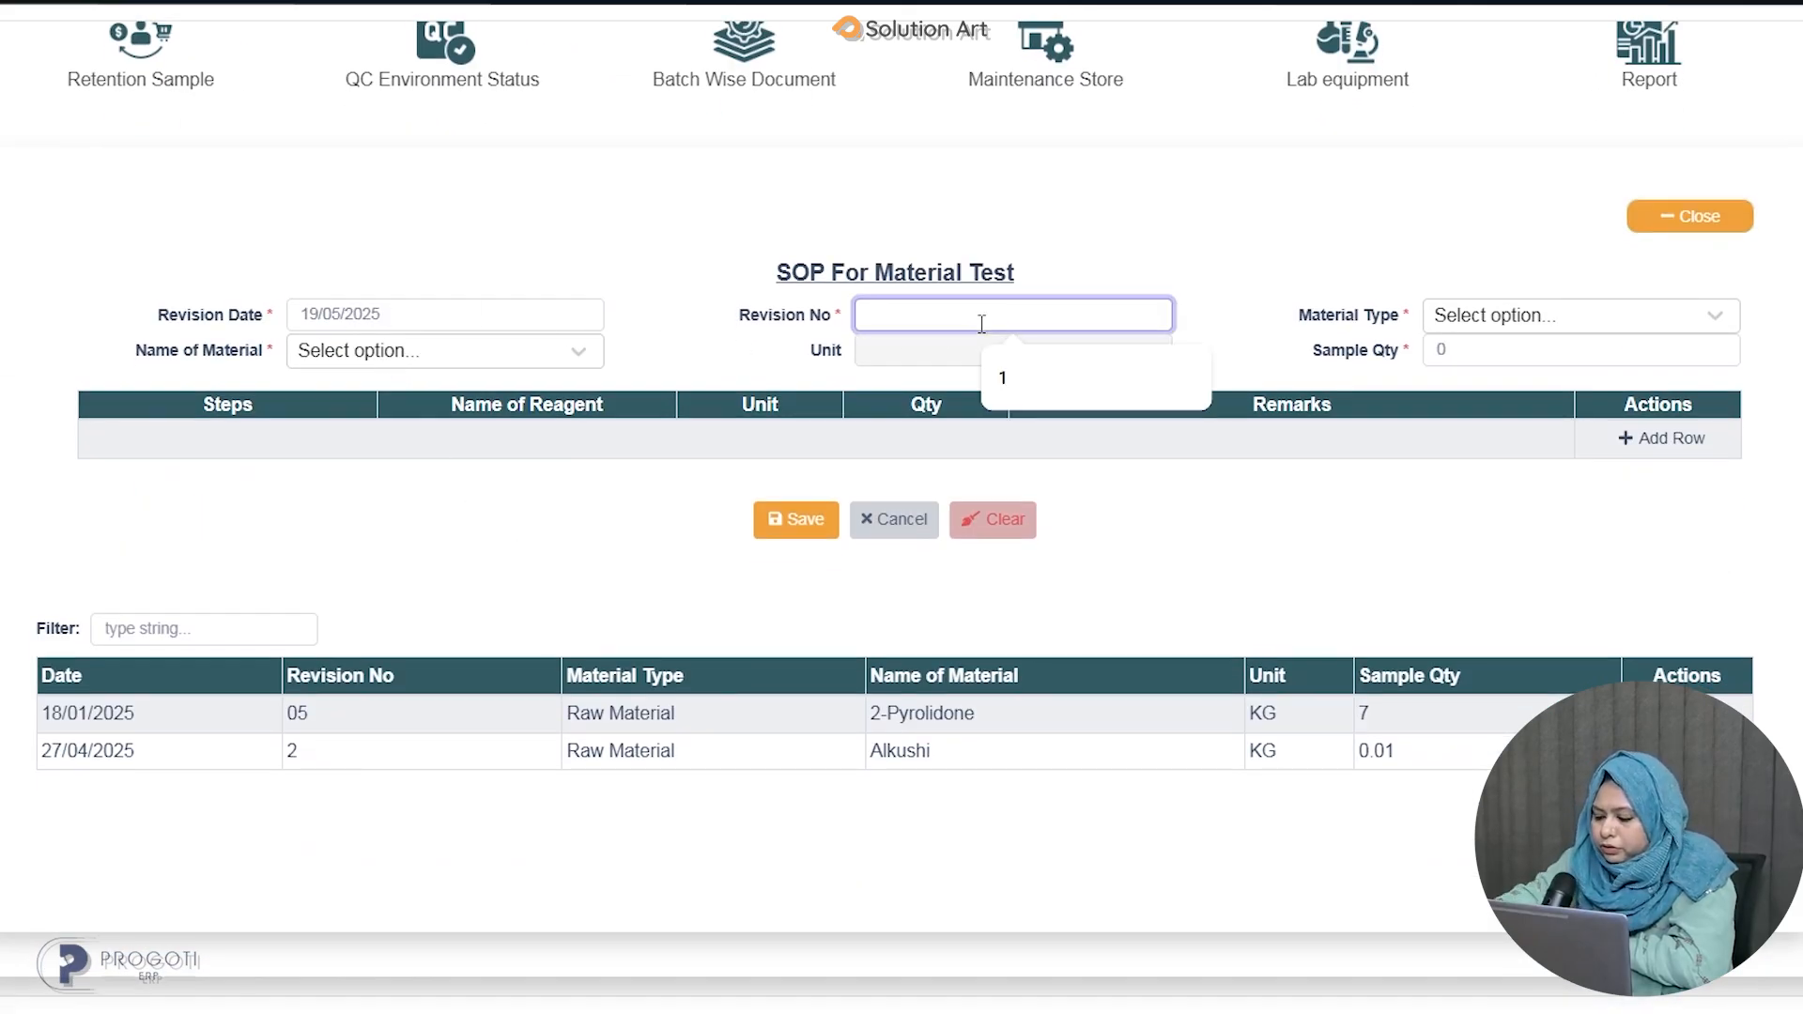
pyautogui.write('2')
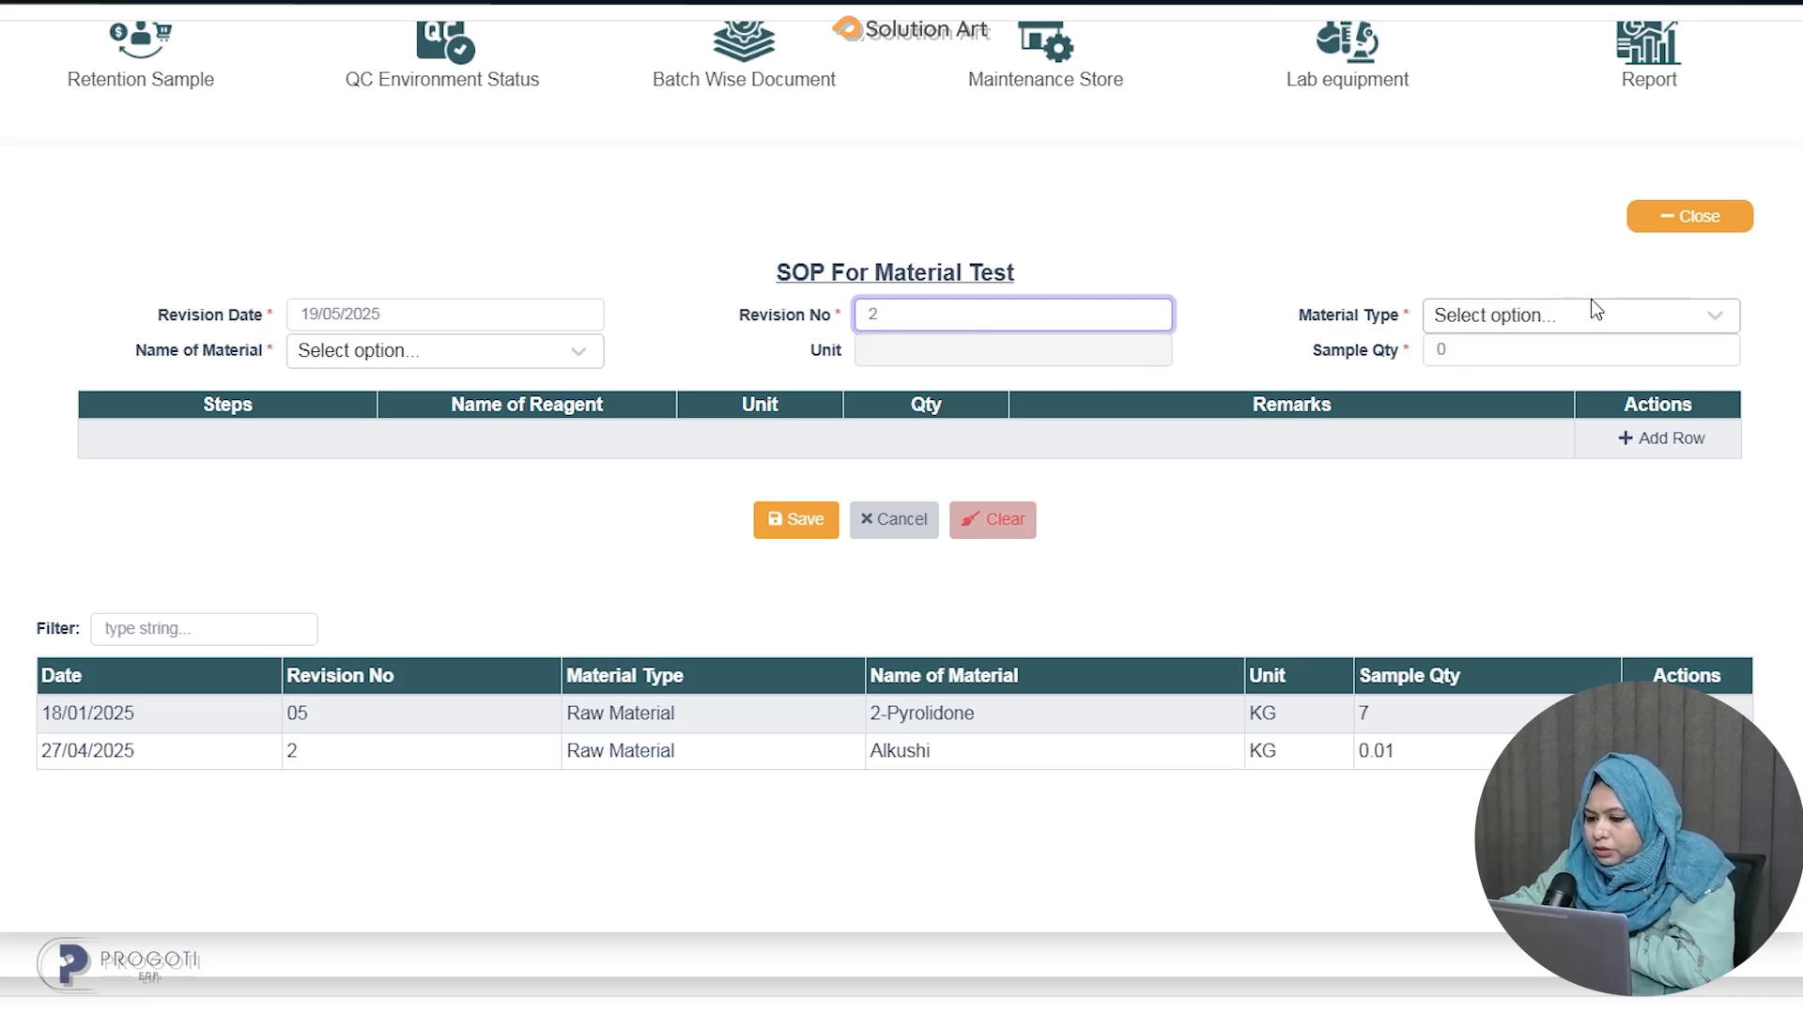
pyautogui.click(1547, 315)
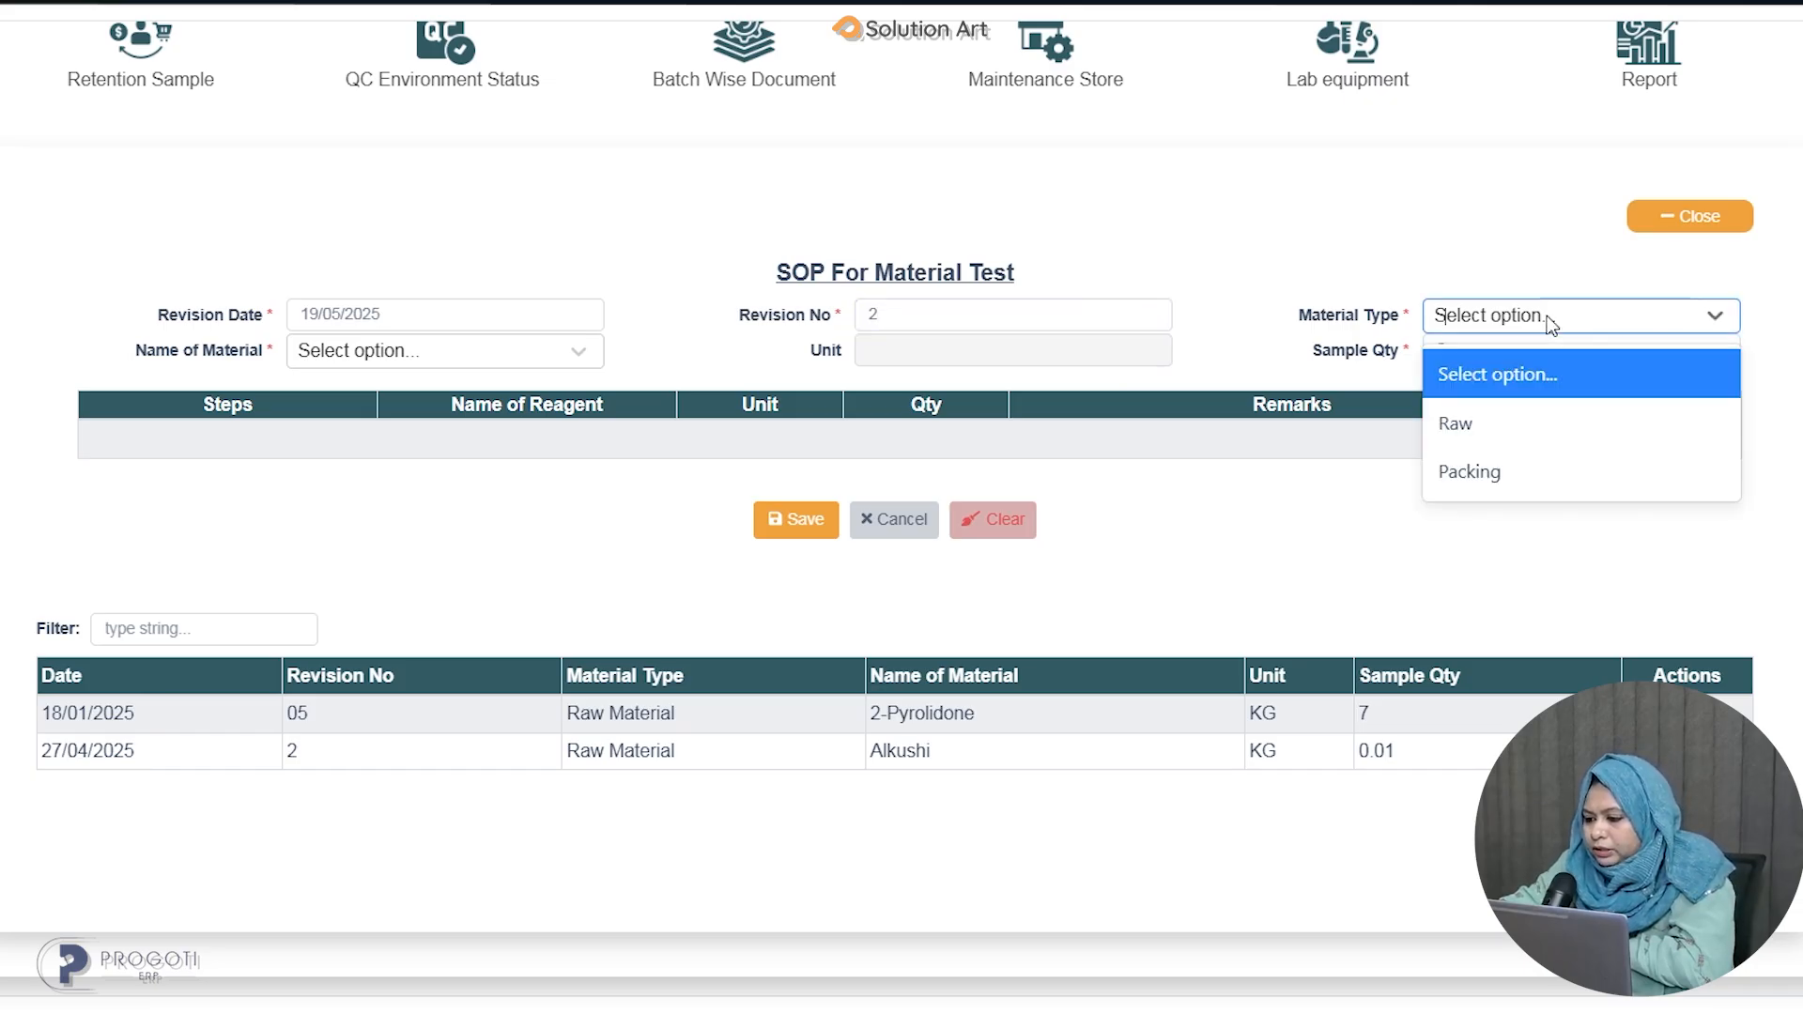
pyautogui.click(1497, 424)
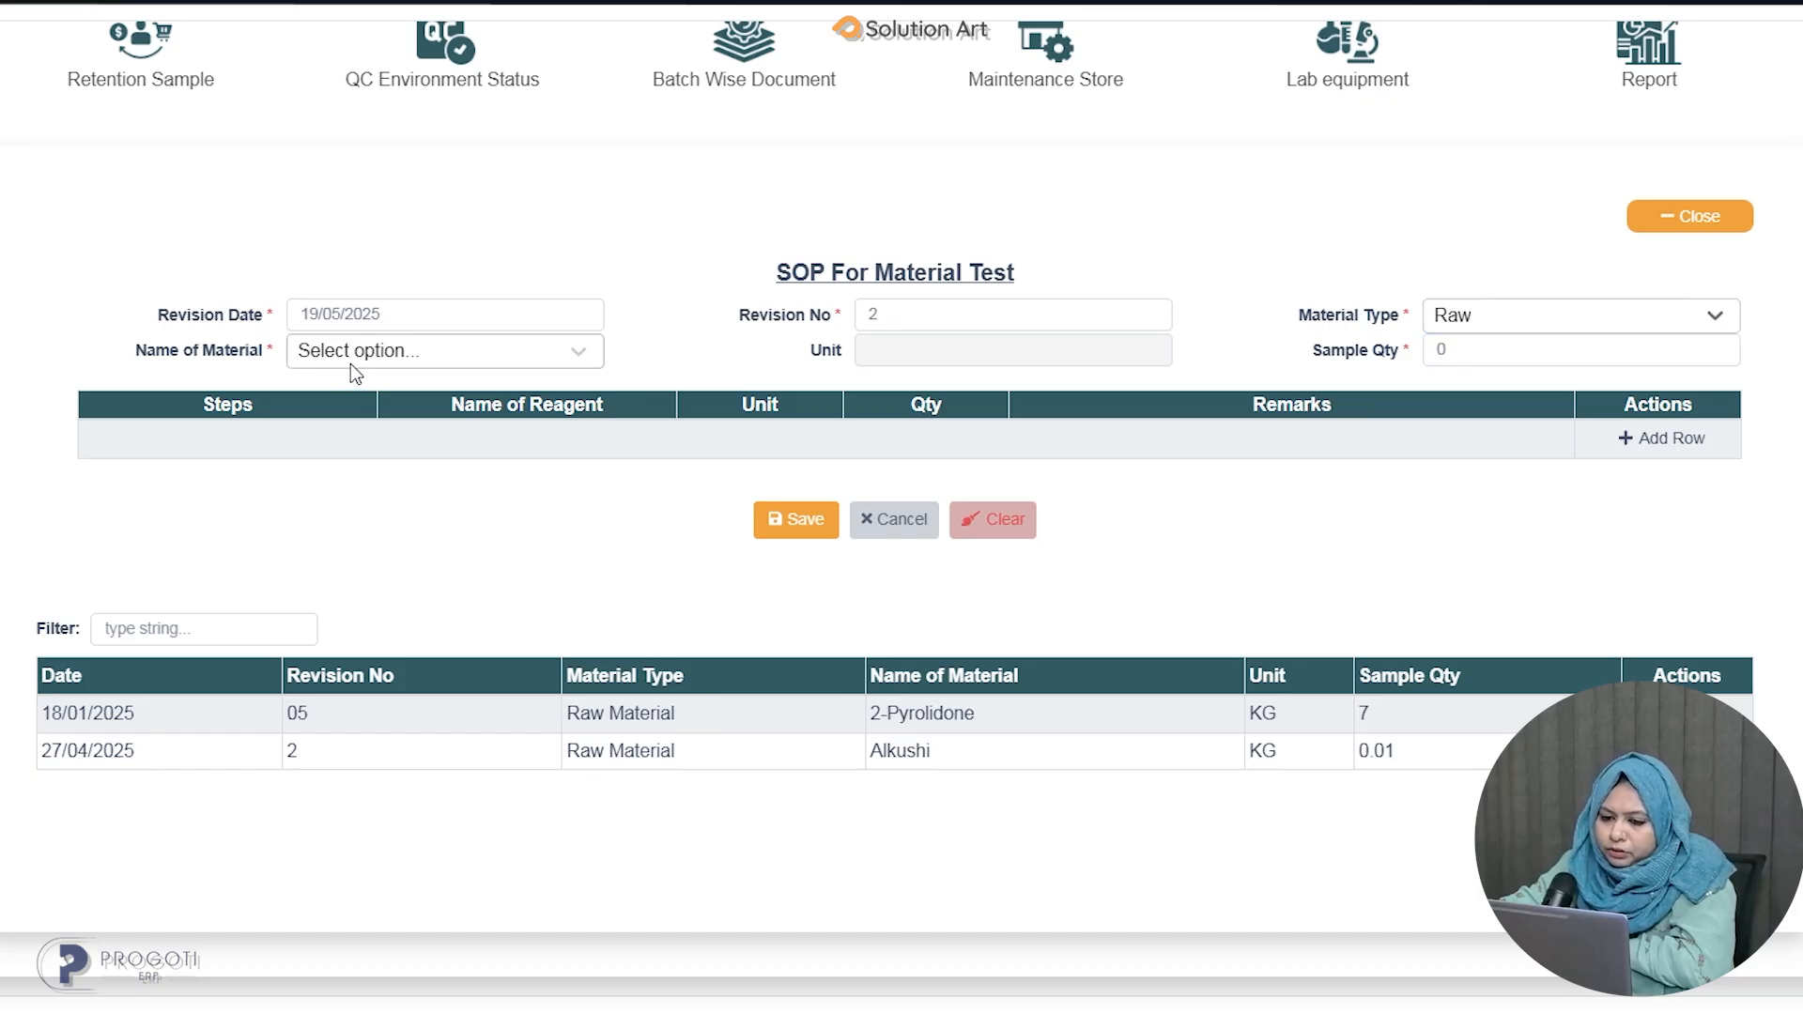
# Choose ACI Salt as the material and set the sample quantity to 5.
pyautogui.click(506, 353)
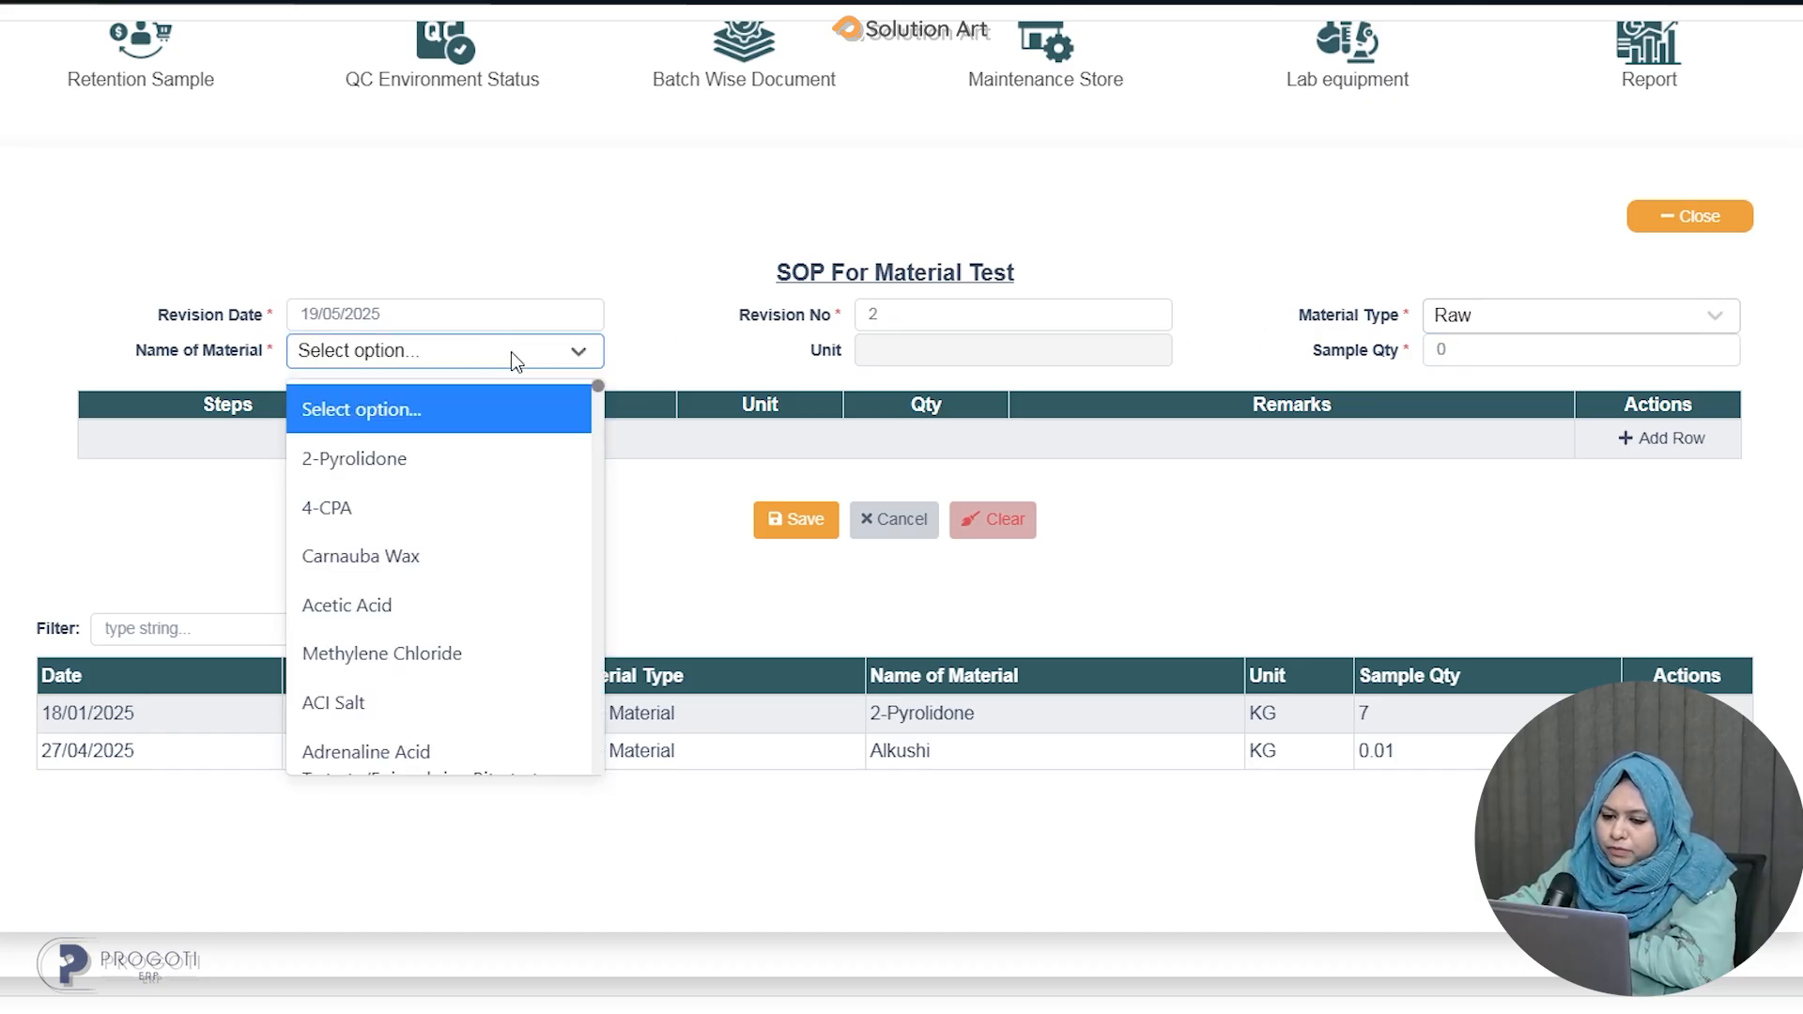
pyautogui.scroll(-2, 439, 607)
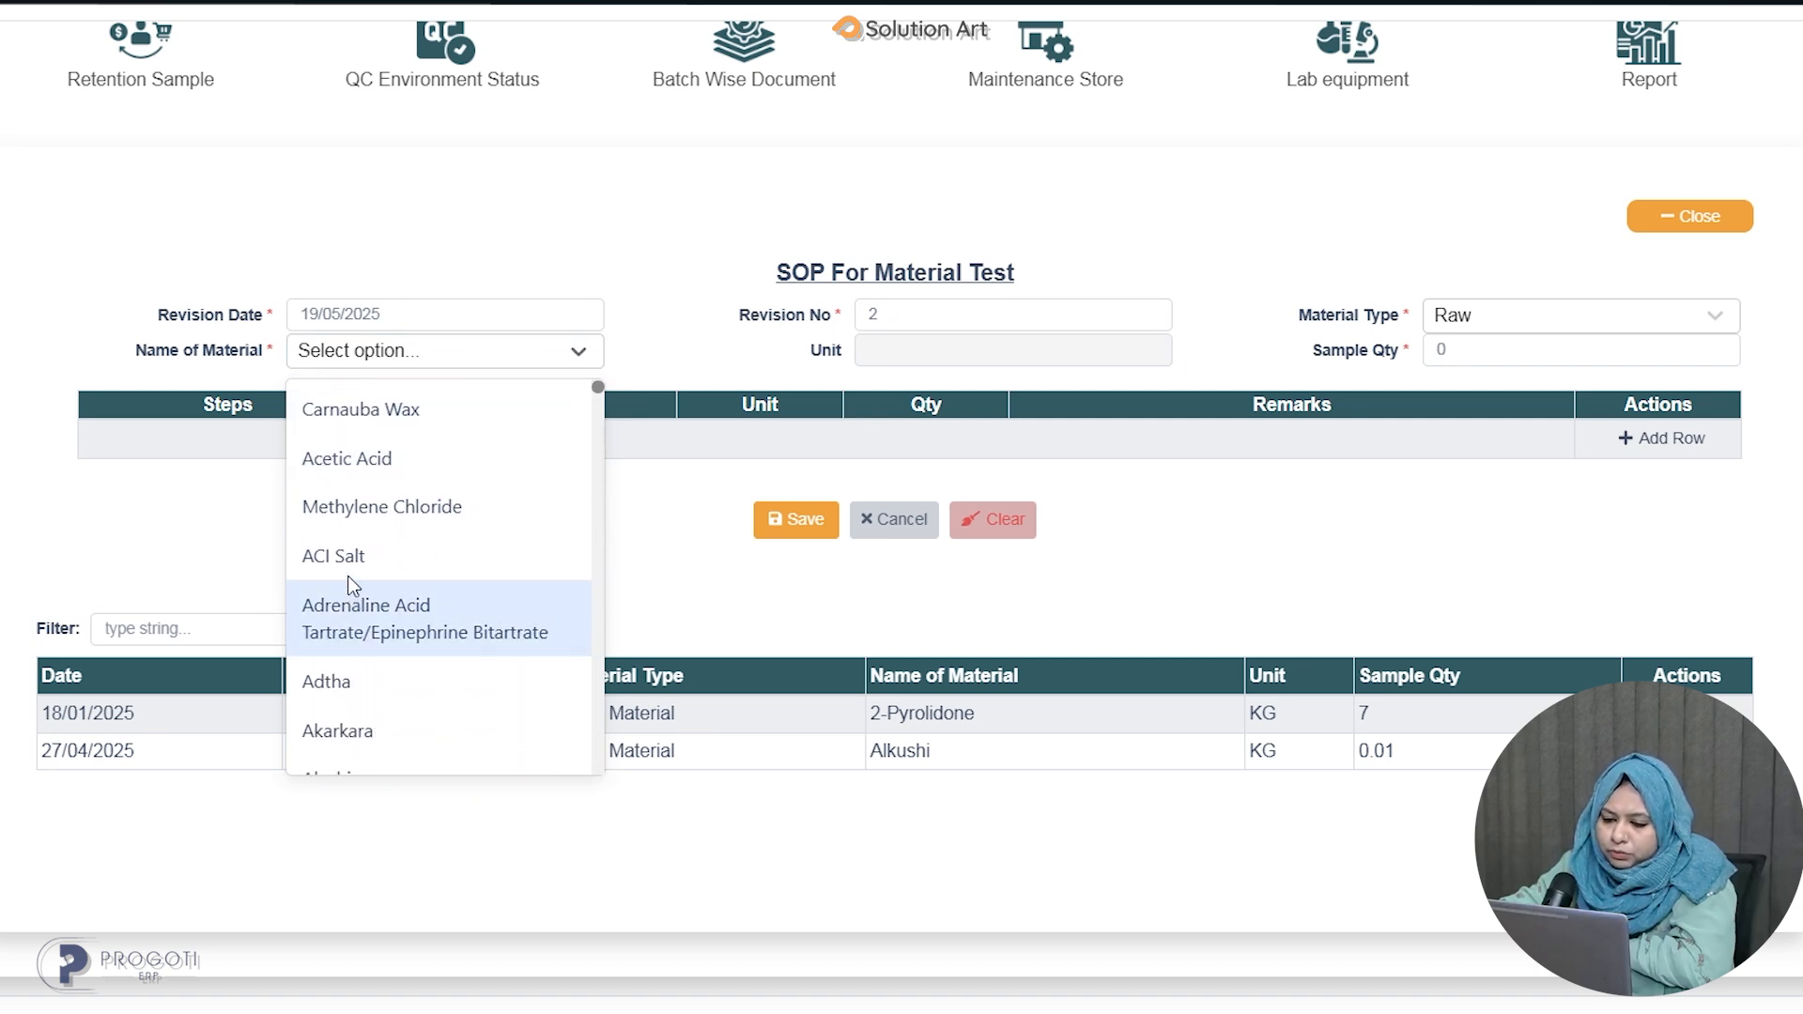
pyautogui.click(406, 565)
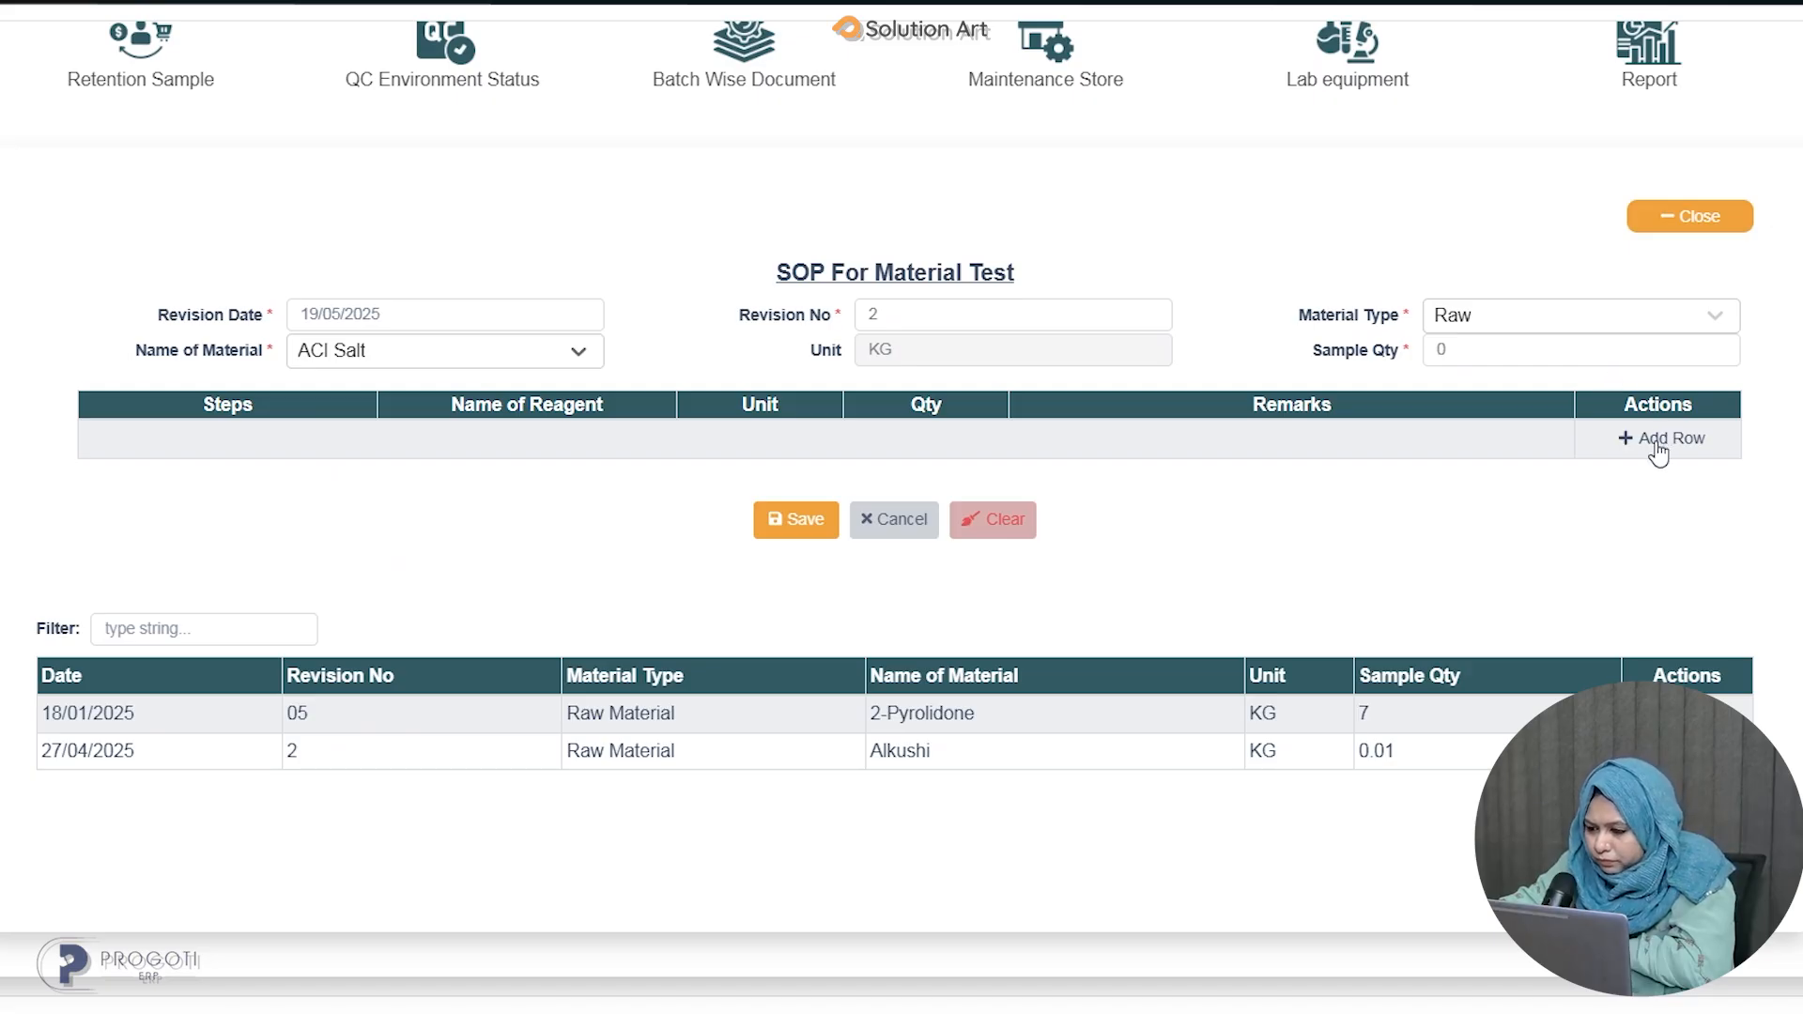
pyautogui.click(1493, 352)
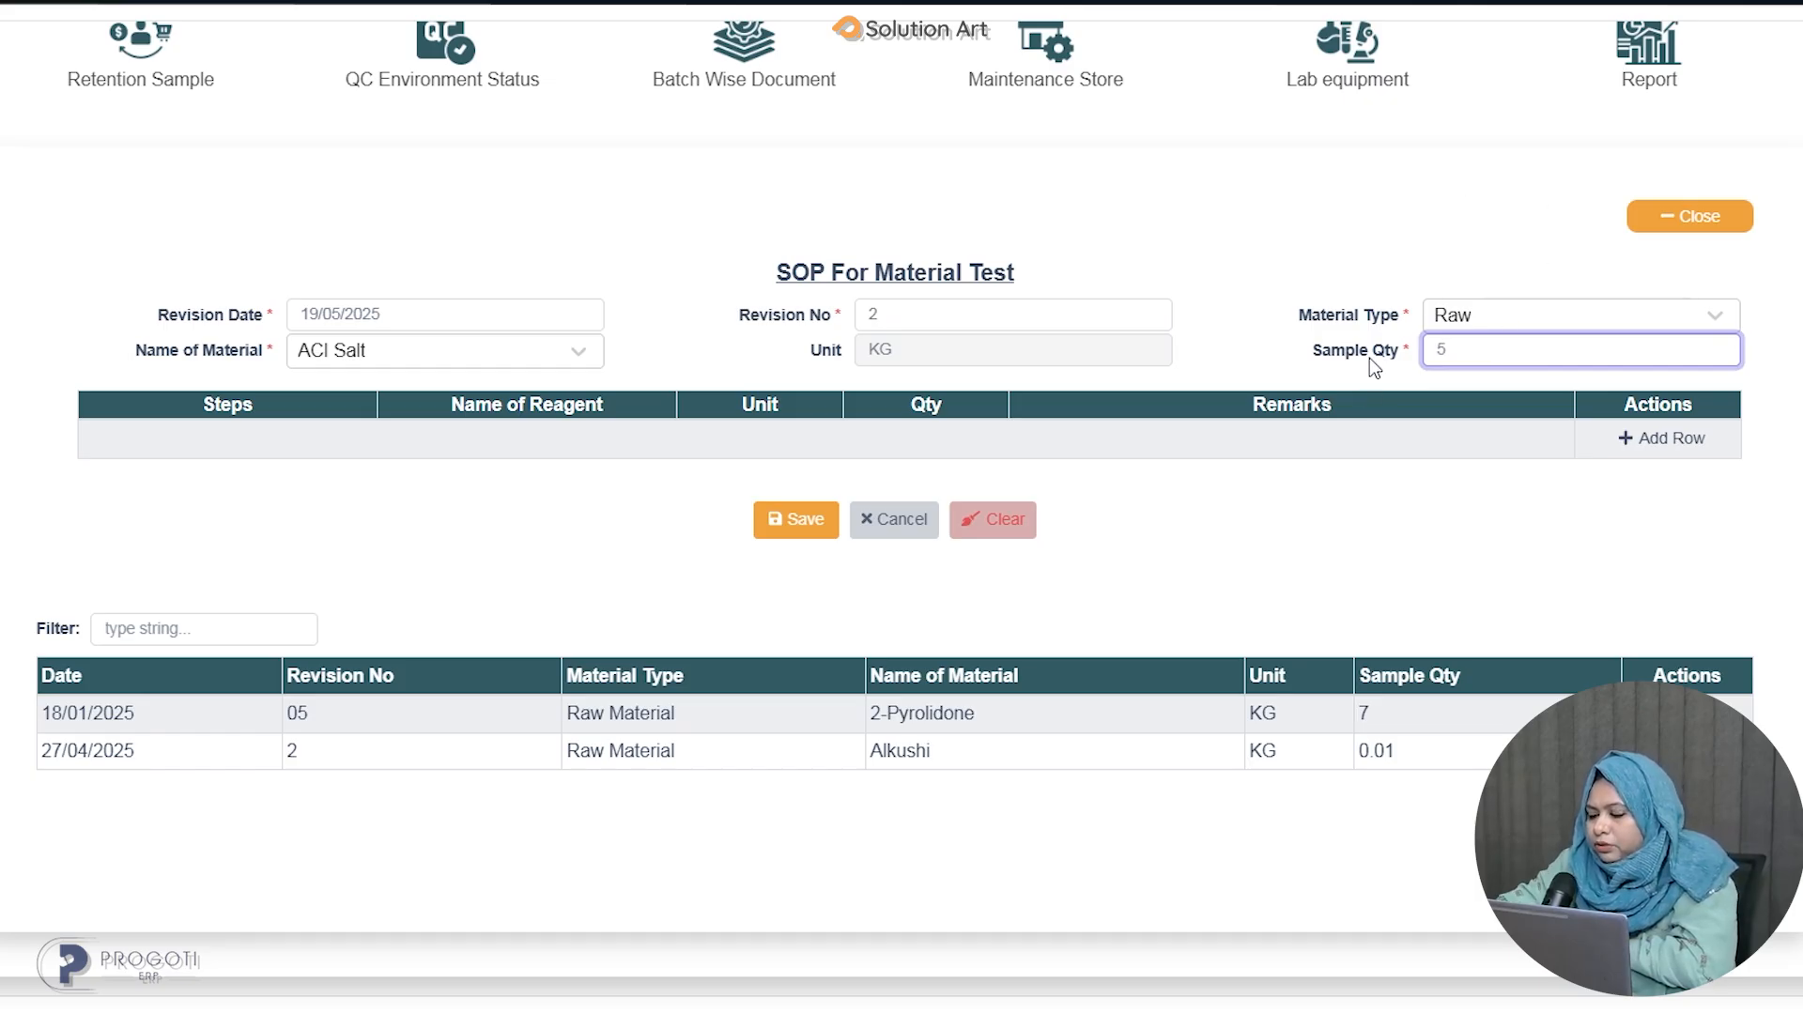
# Add a reagent row for step 1 using 1-2, Dichloroethylene with quantity 10.
pyautogui.click(1656, 445)
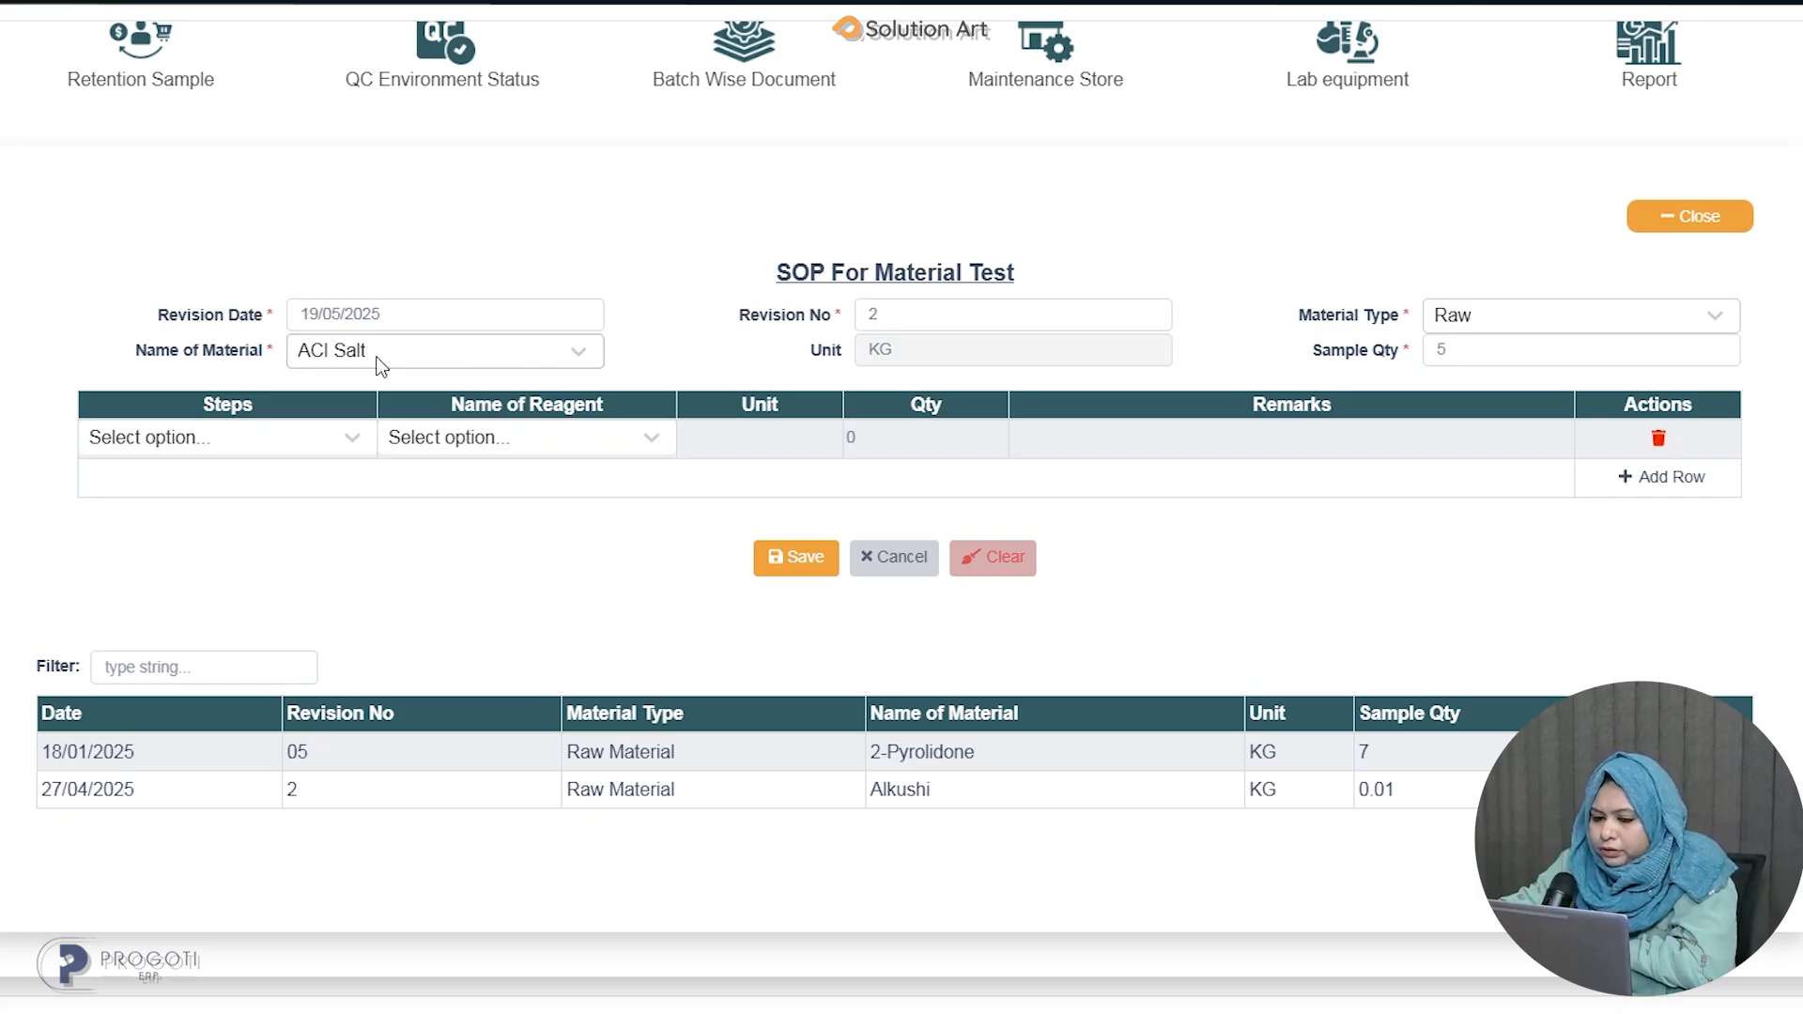
pyautogui.click(298, 442)
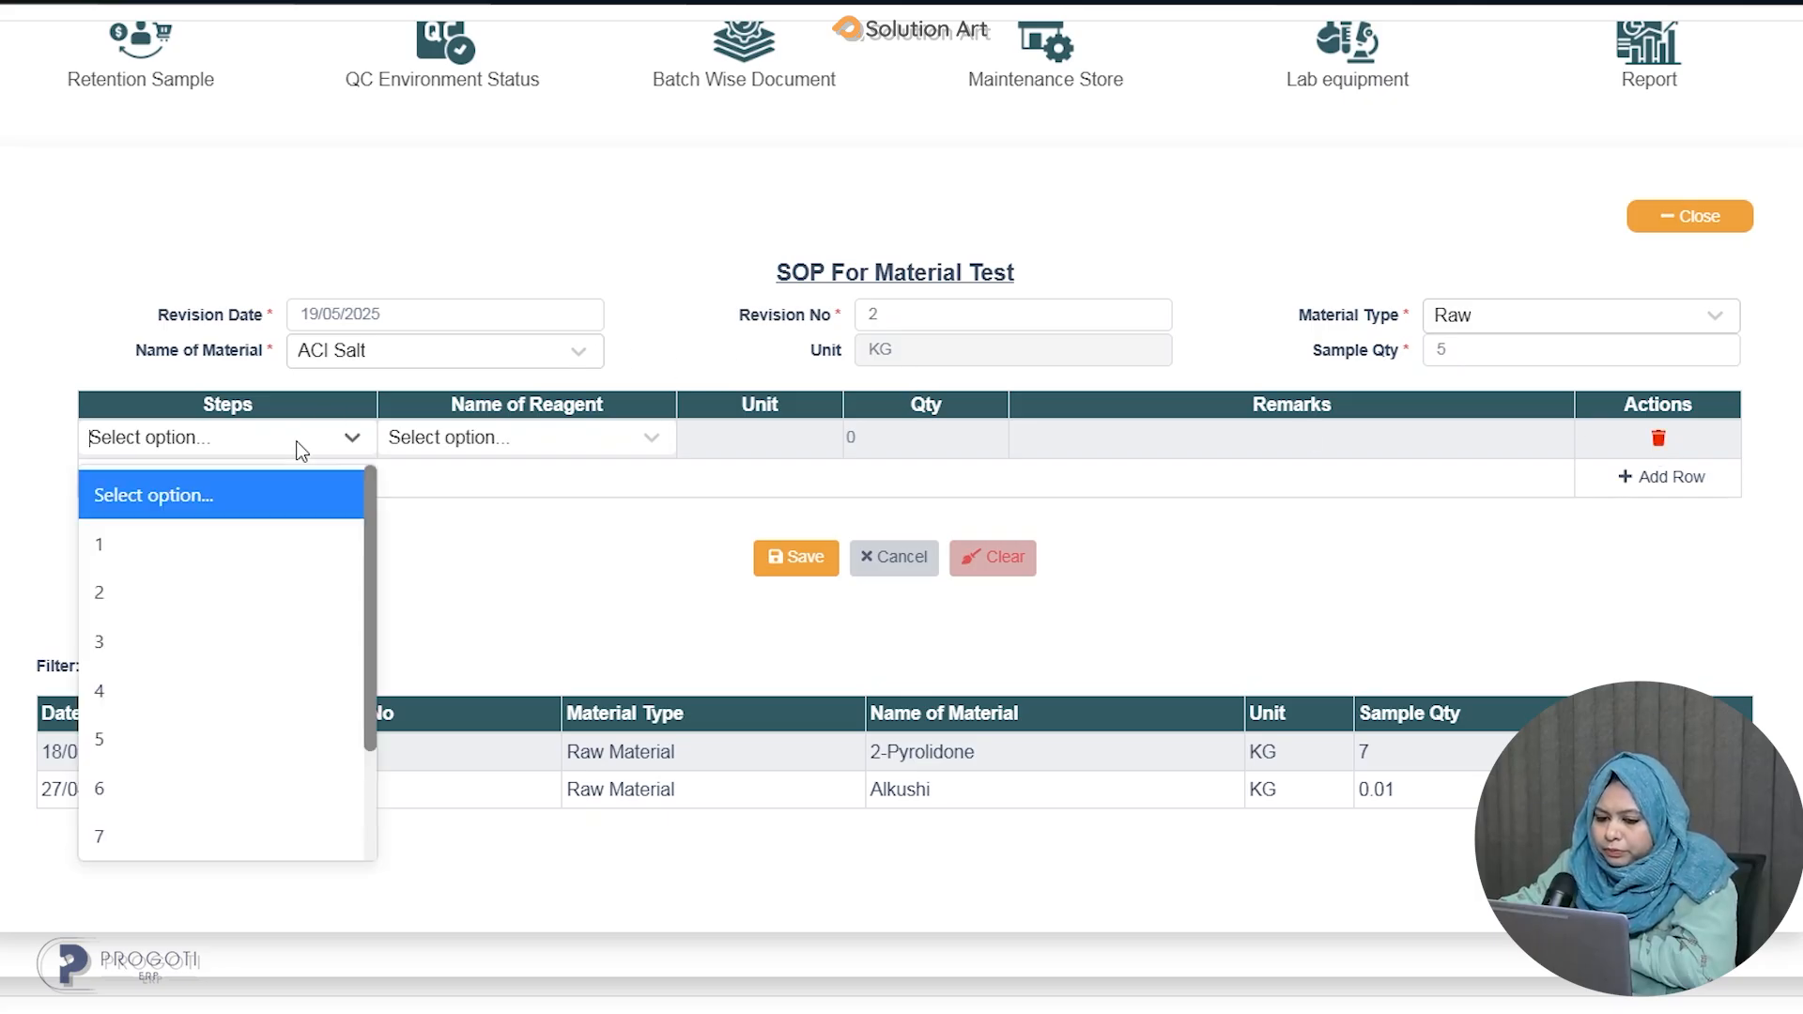
pyautogui.click(261, 549)
pyautogui.click(556, 443)
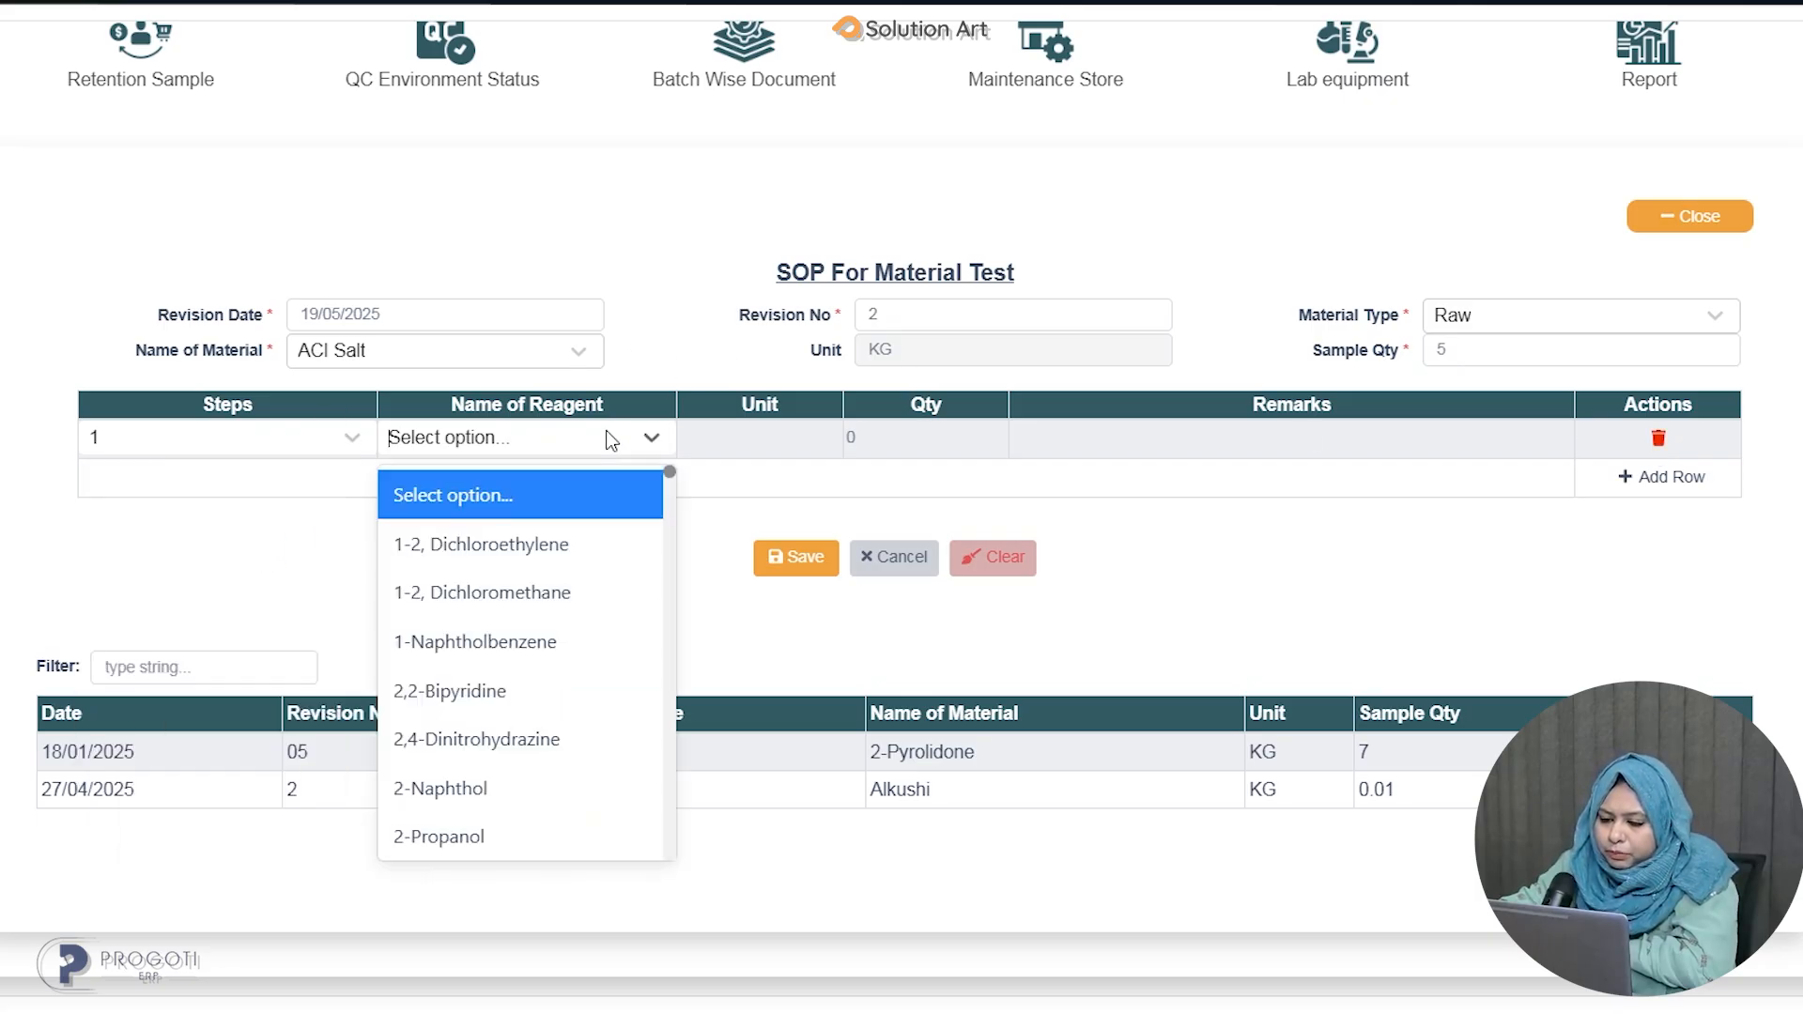
pyautogui.click(520, 551)
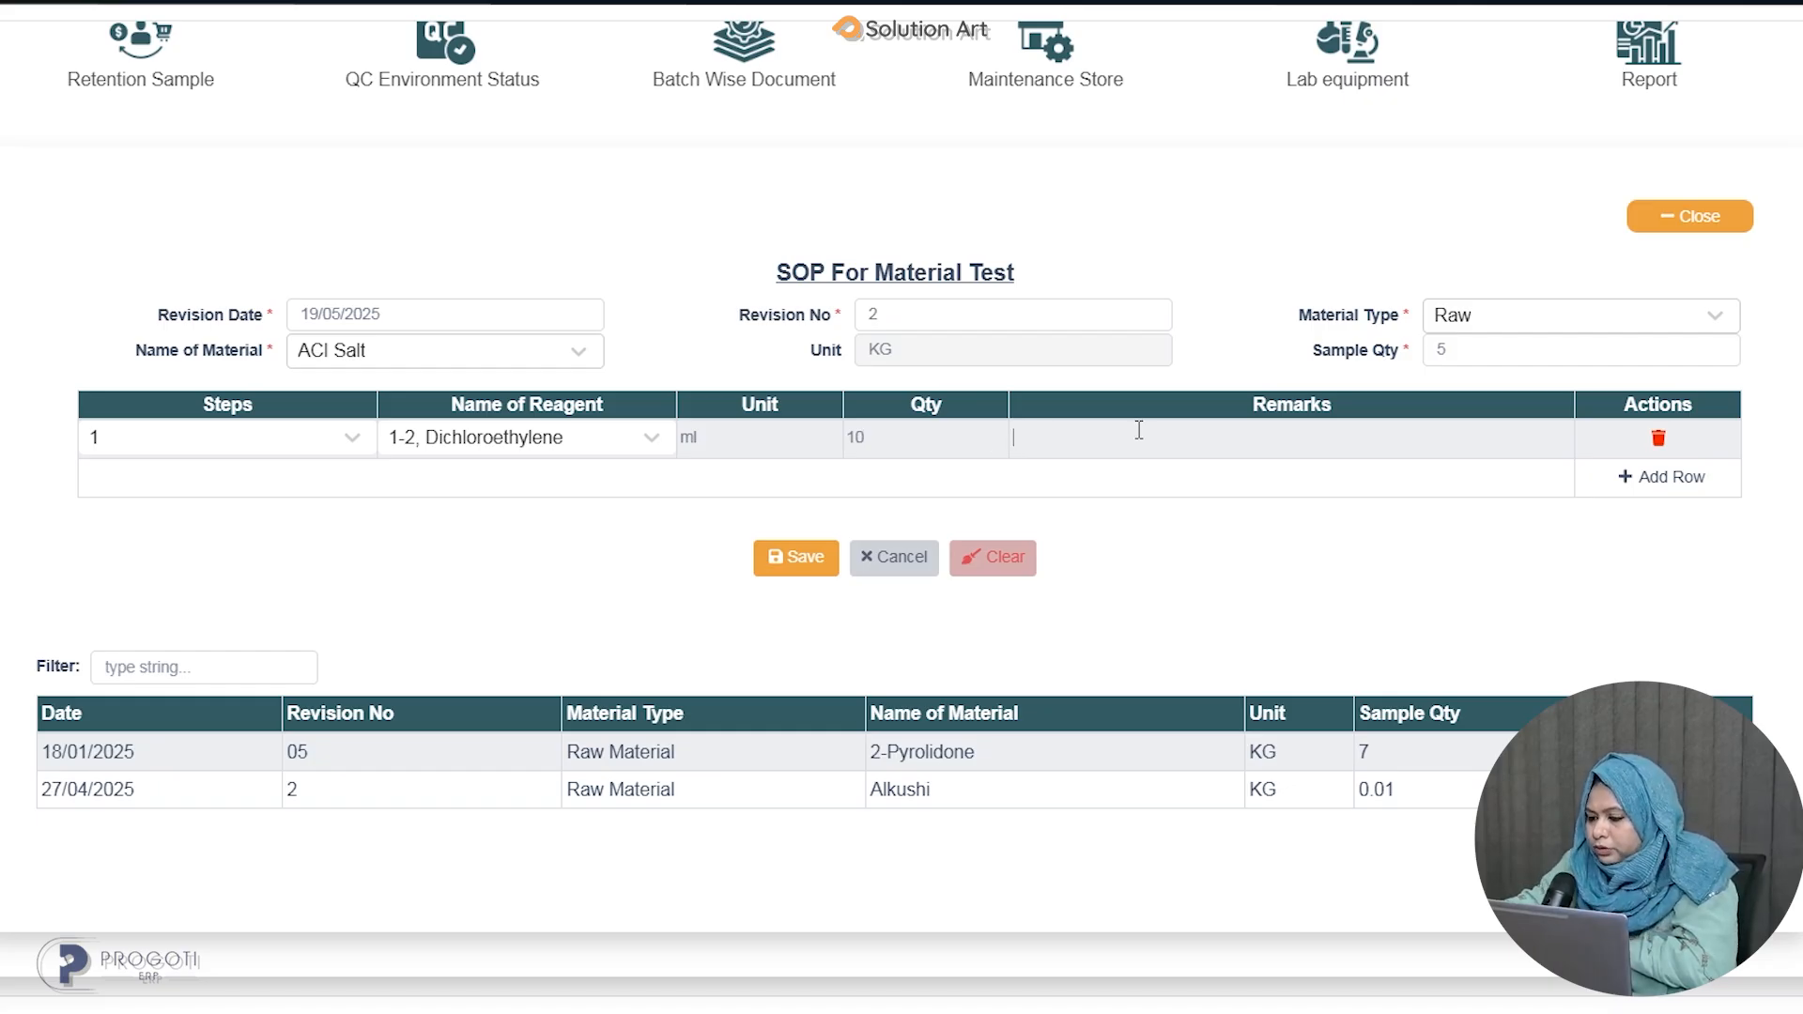
# Add a second reagent row for step 2 using 1-2, Dichloromethane with quantity 5.
pyautogui.click(1681, 477)
pyautogui.click(317, 470)
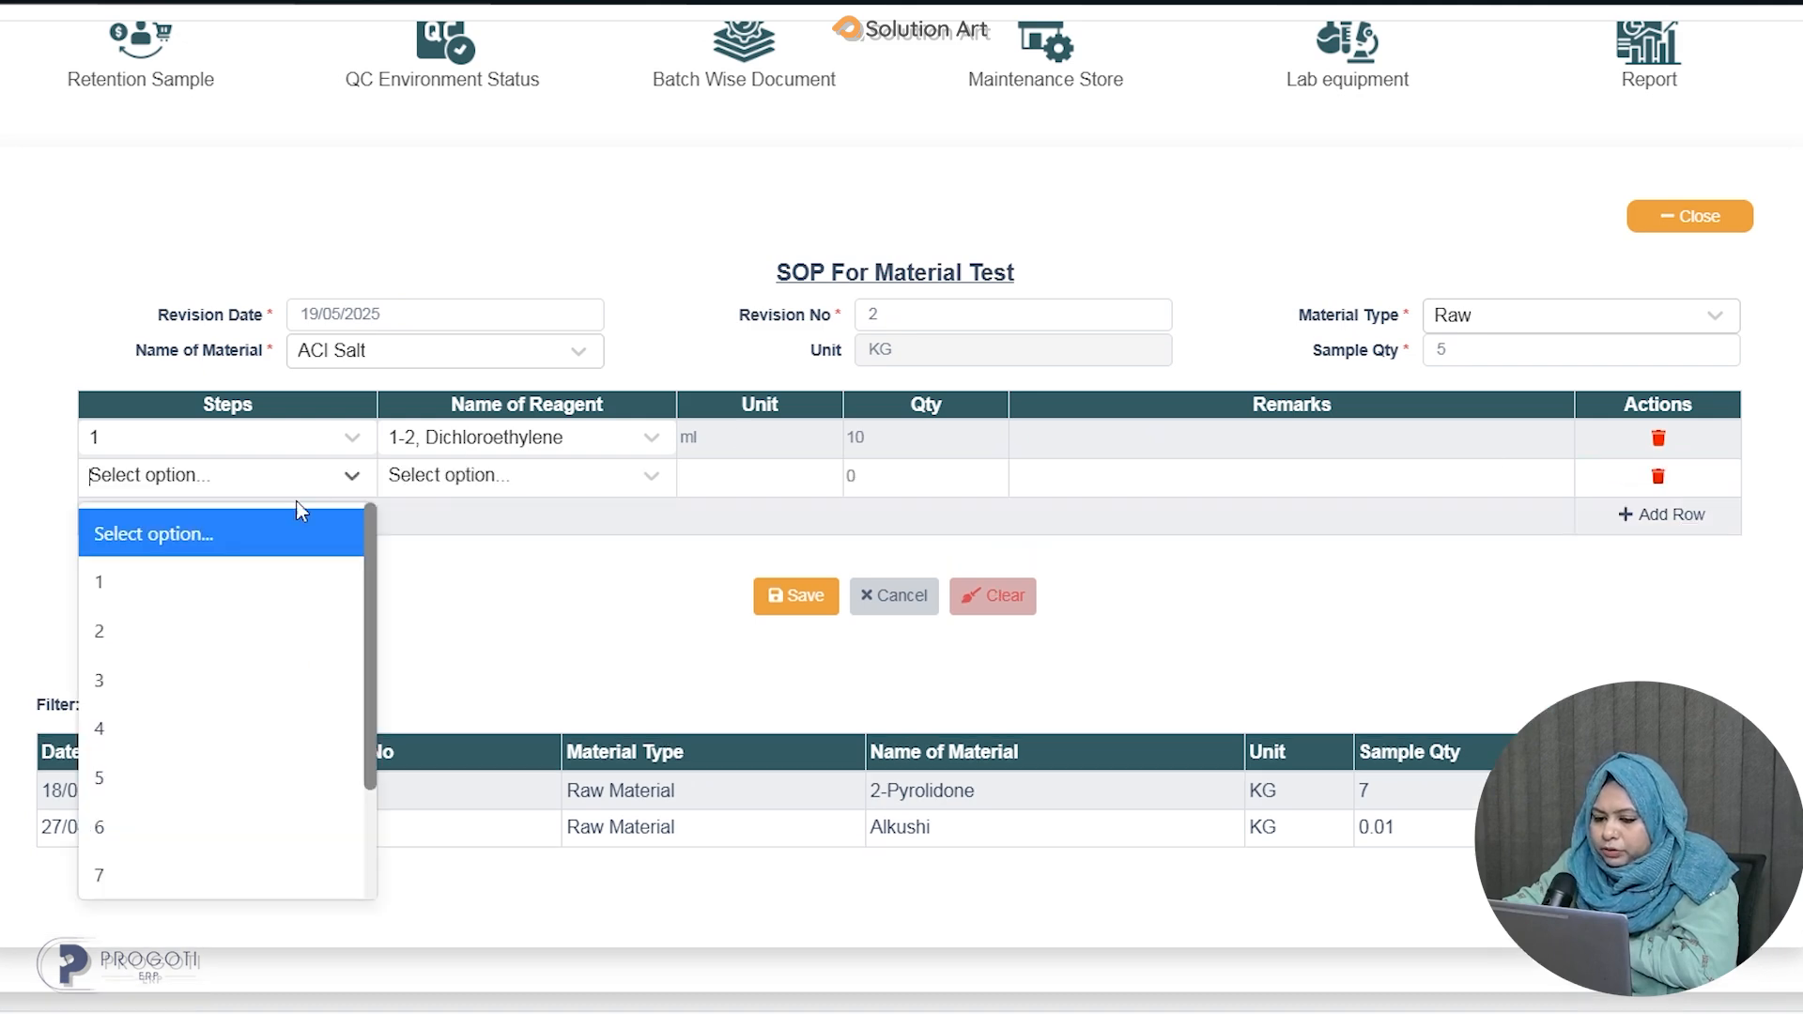
pyautogui.click(173, 642)
pyautogui.click(584, 482)
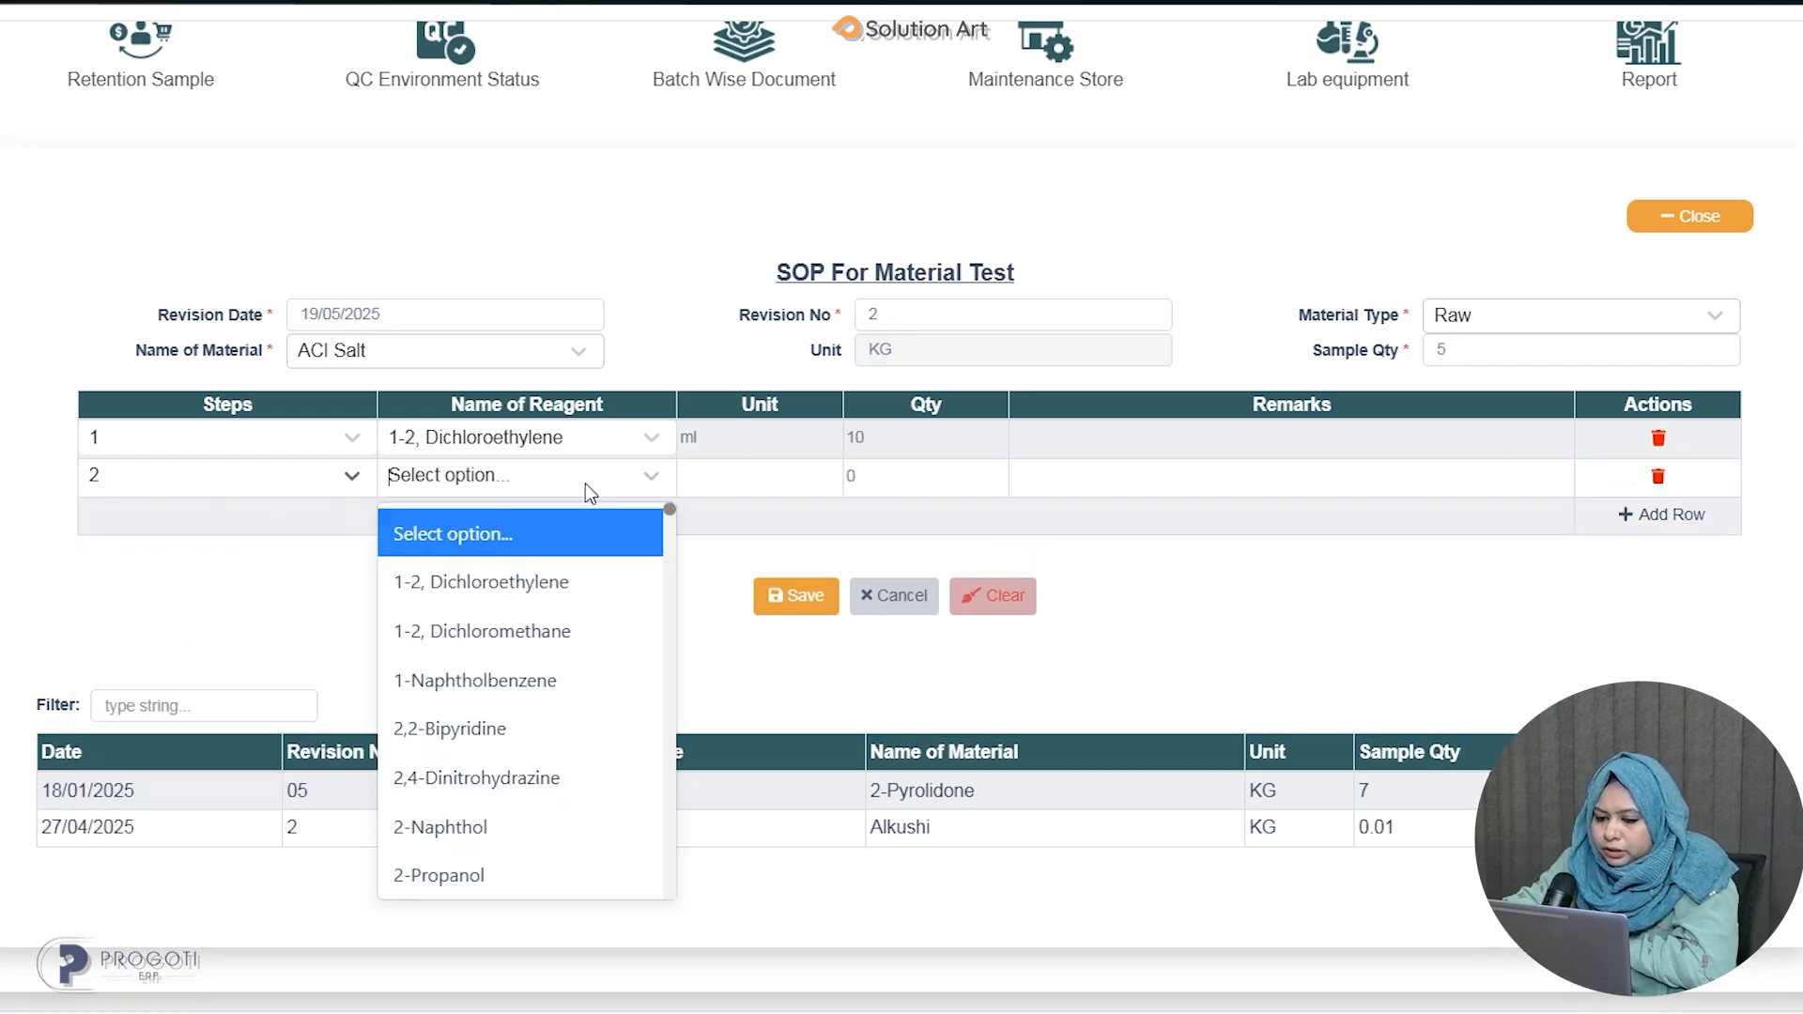
pyautogui.click(456, 639)
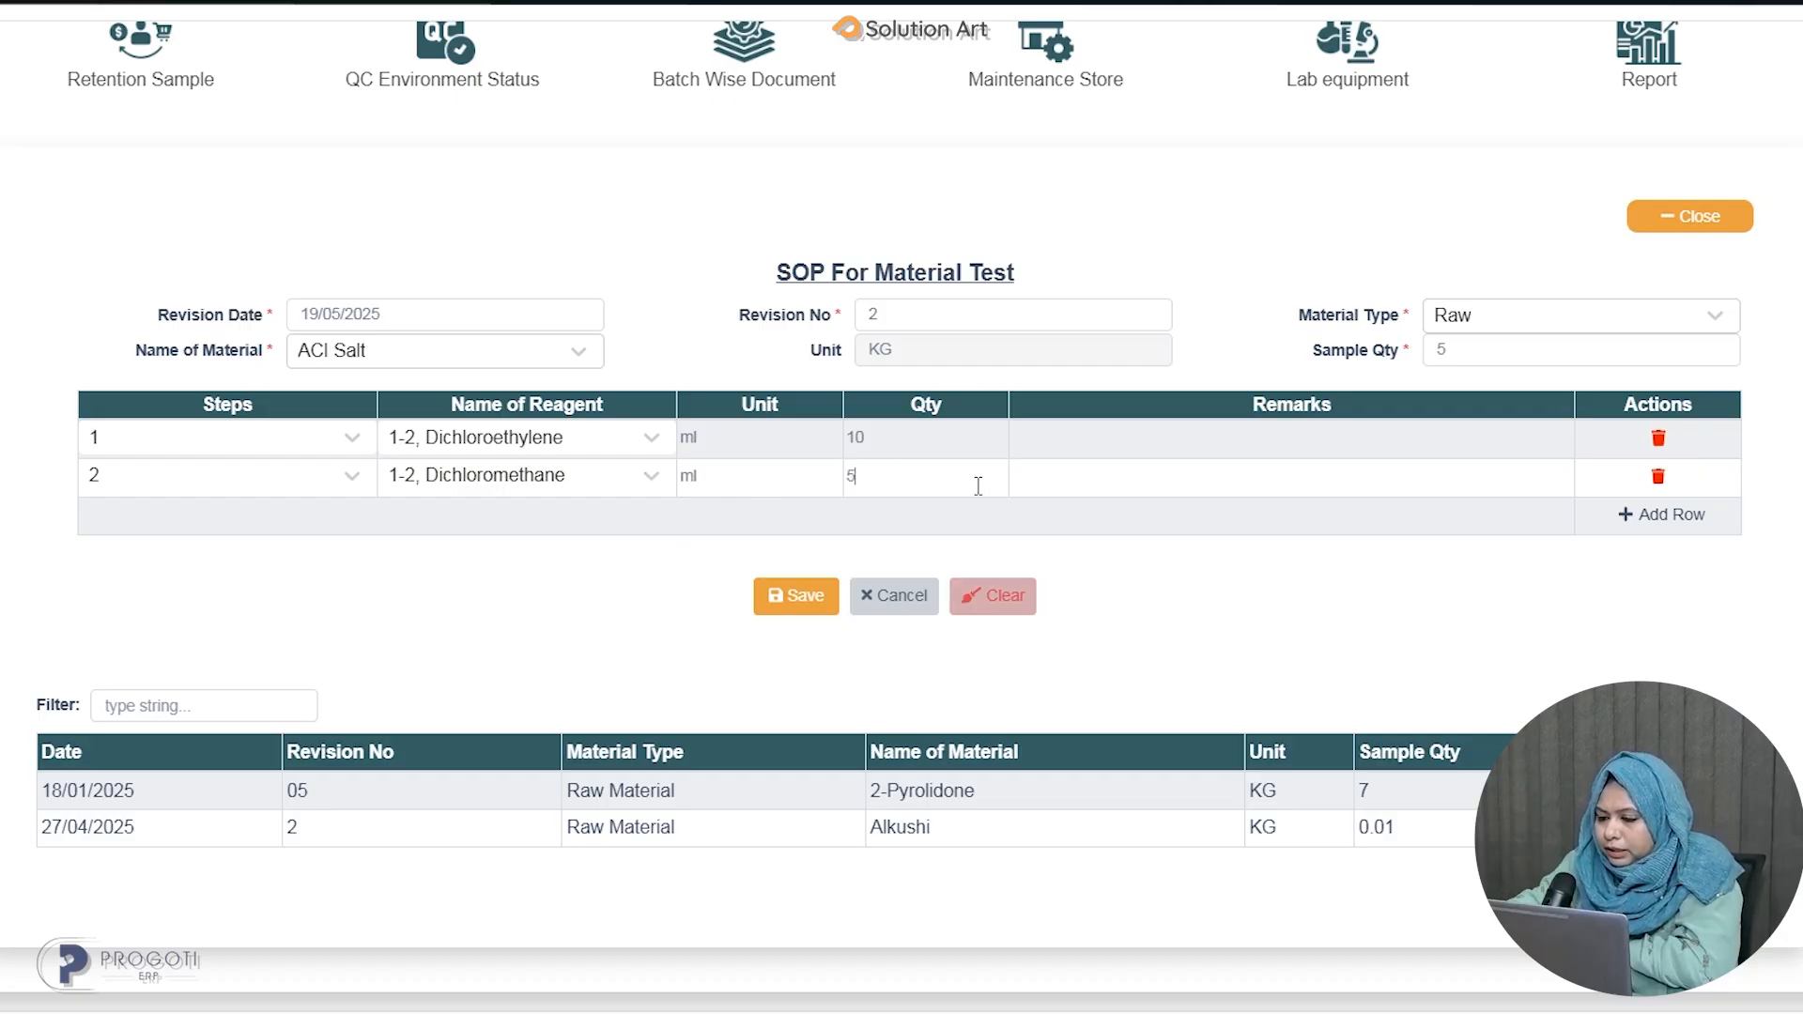
pyautogui.click(1095, 485)
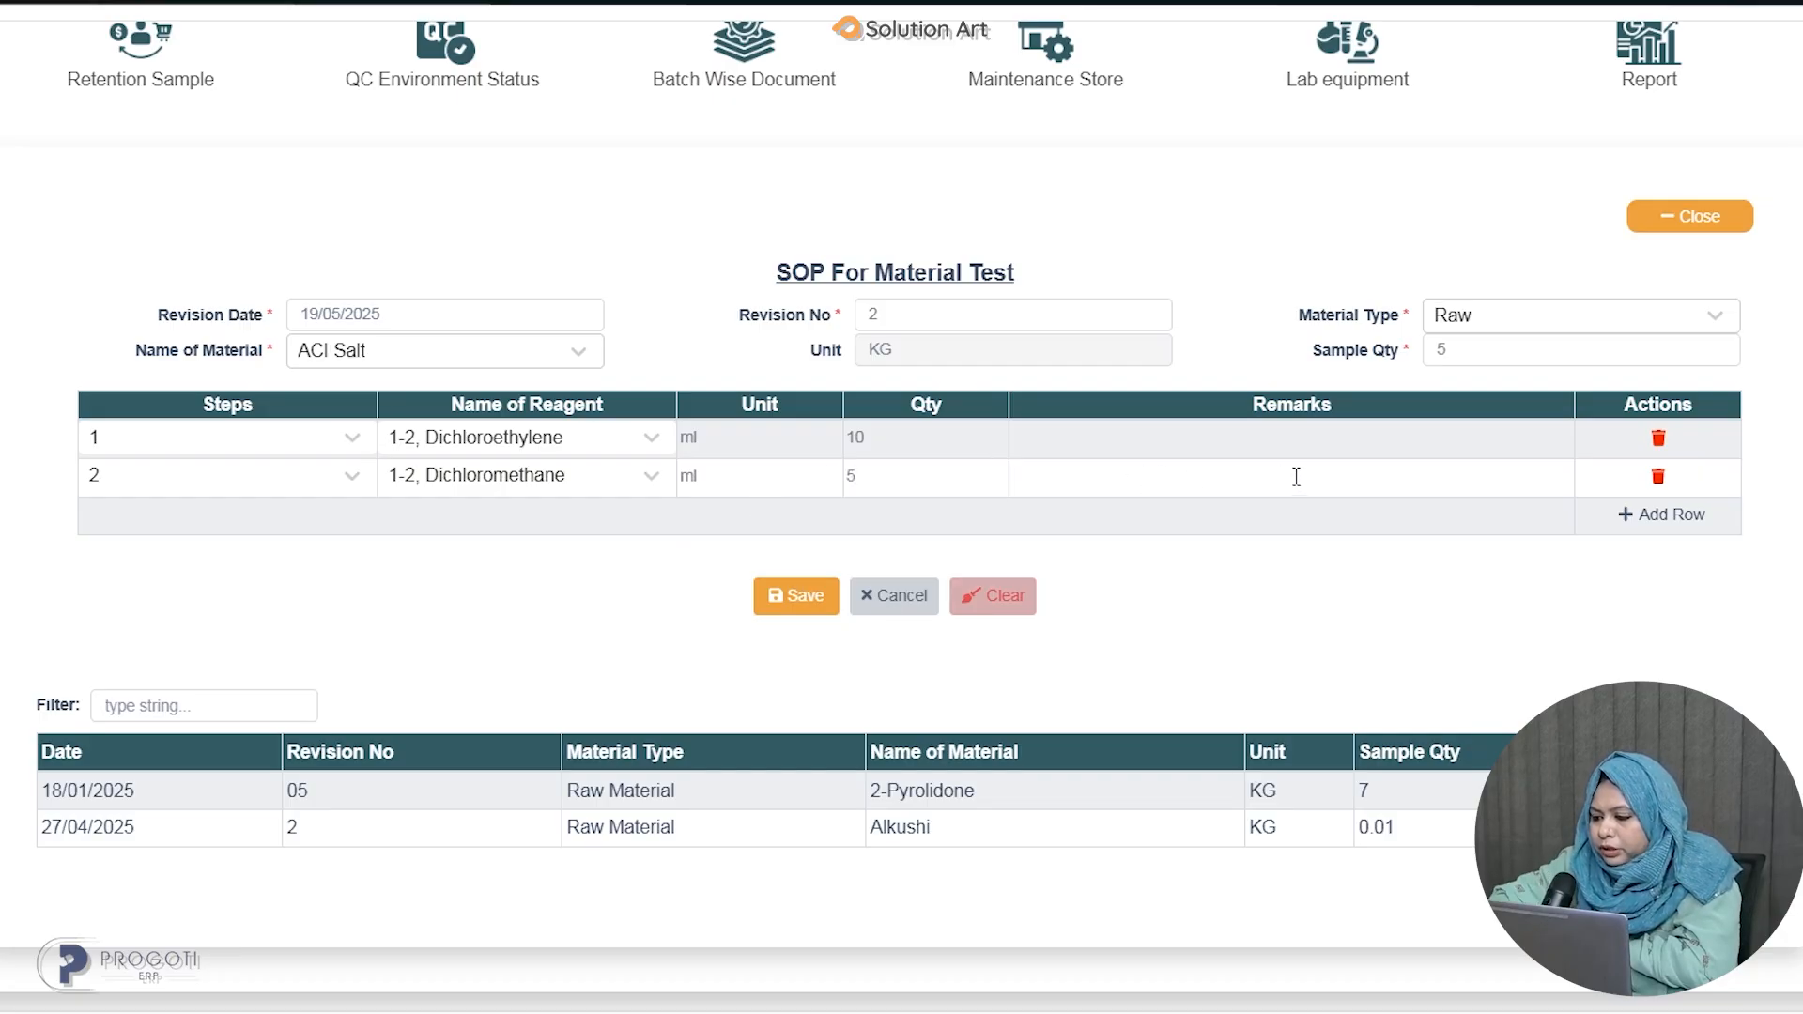
# Save the new ACI Salt SOP.
pyautogui.click(770, 597)
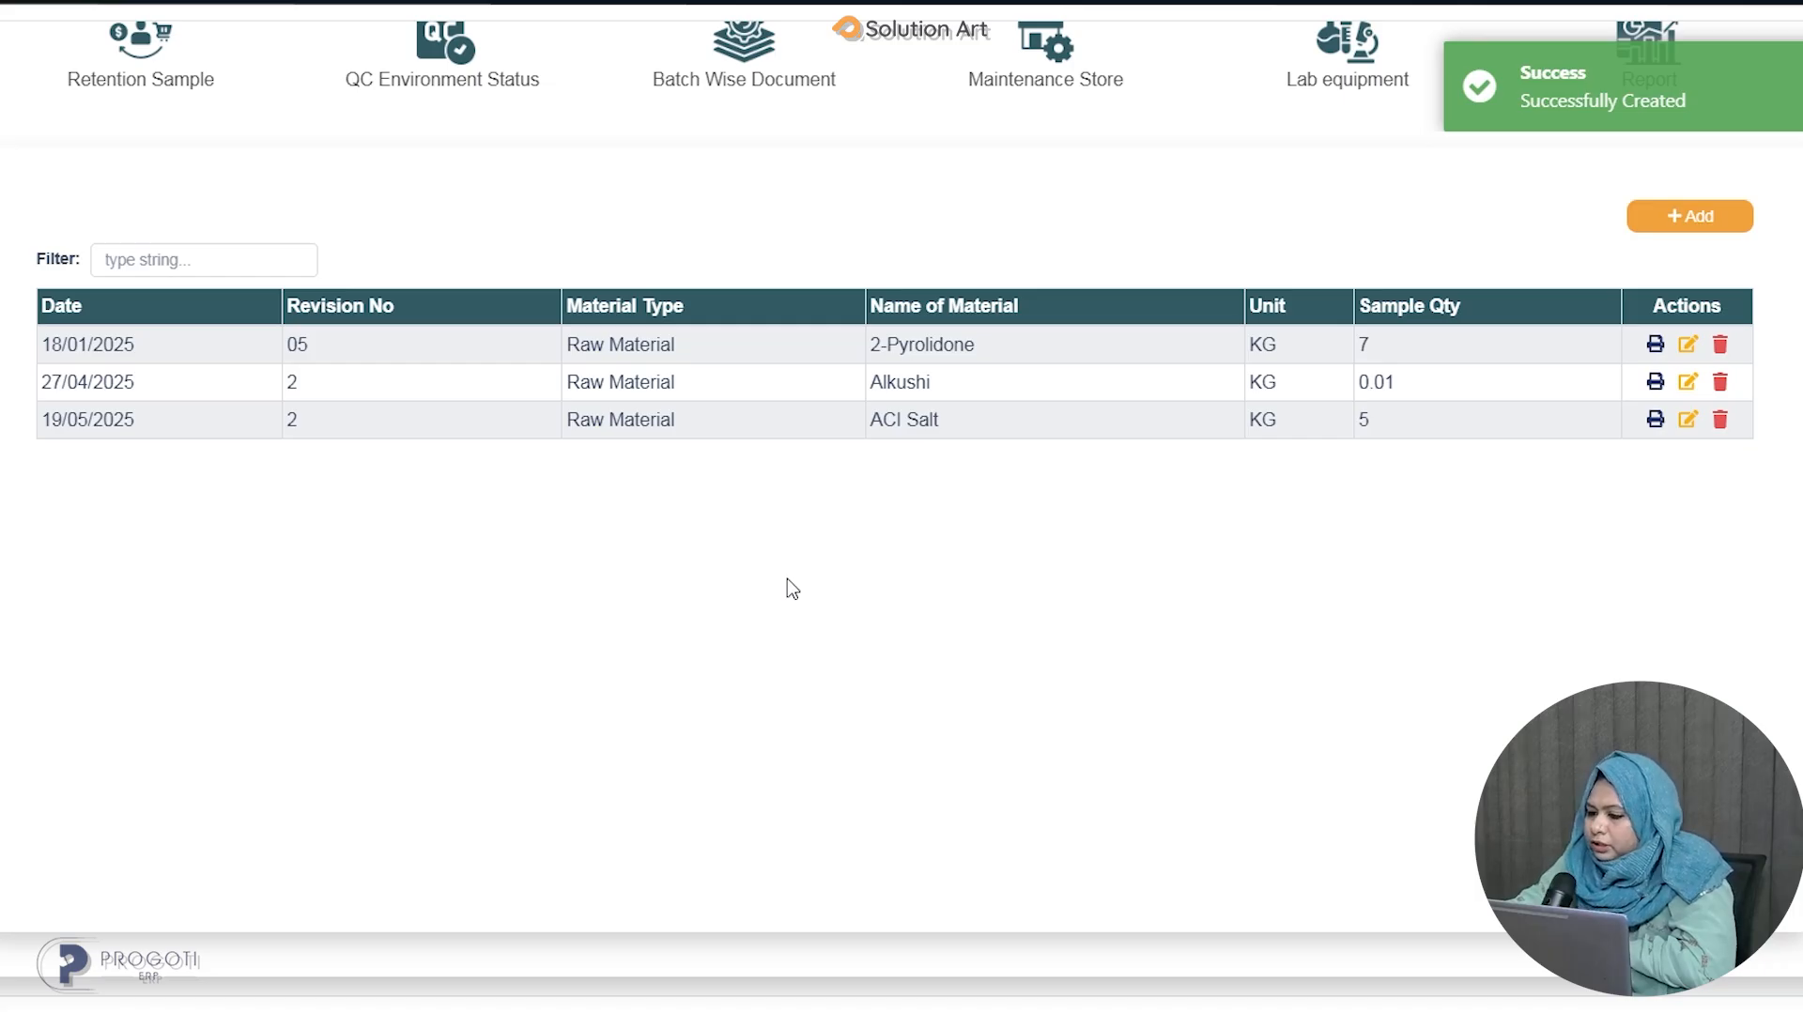
pyautogui.scroll(3, 1009, 236)
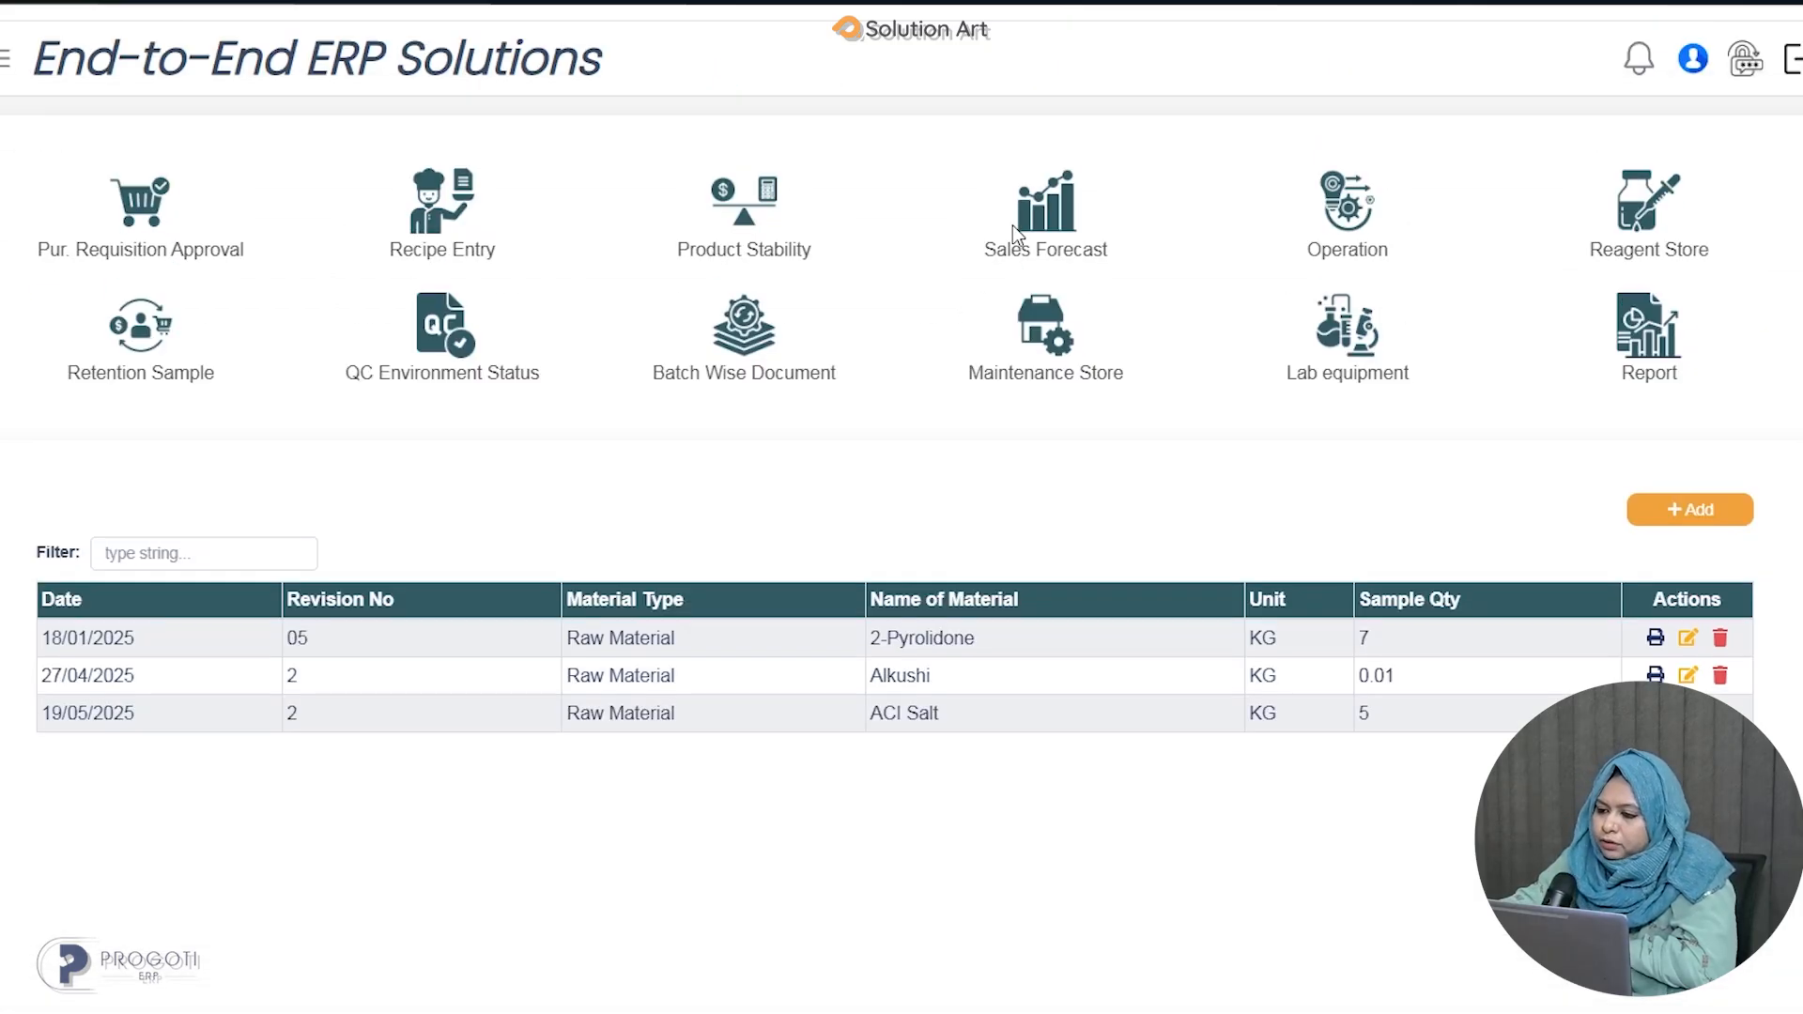
pyautogui.click(1333, 209)
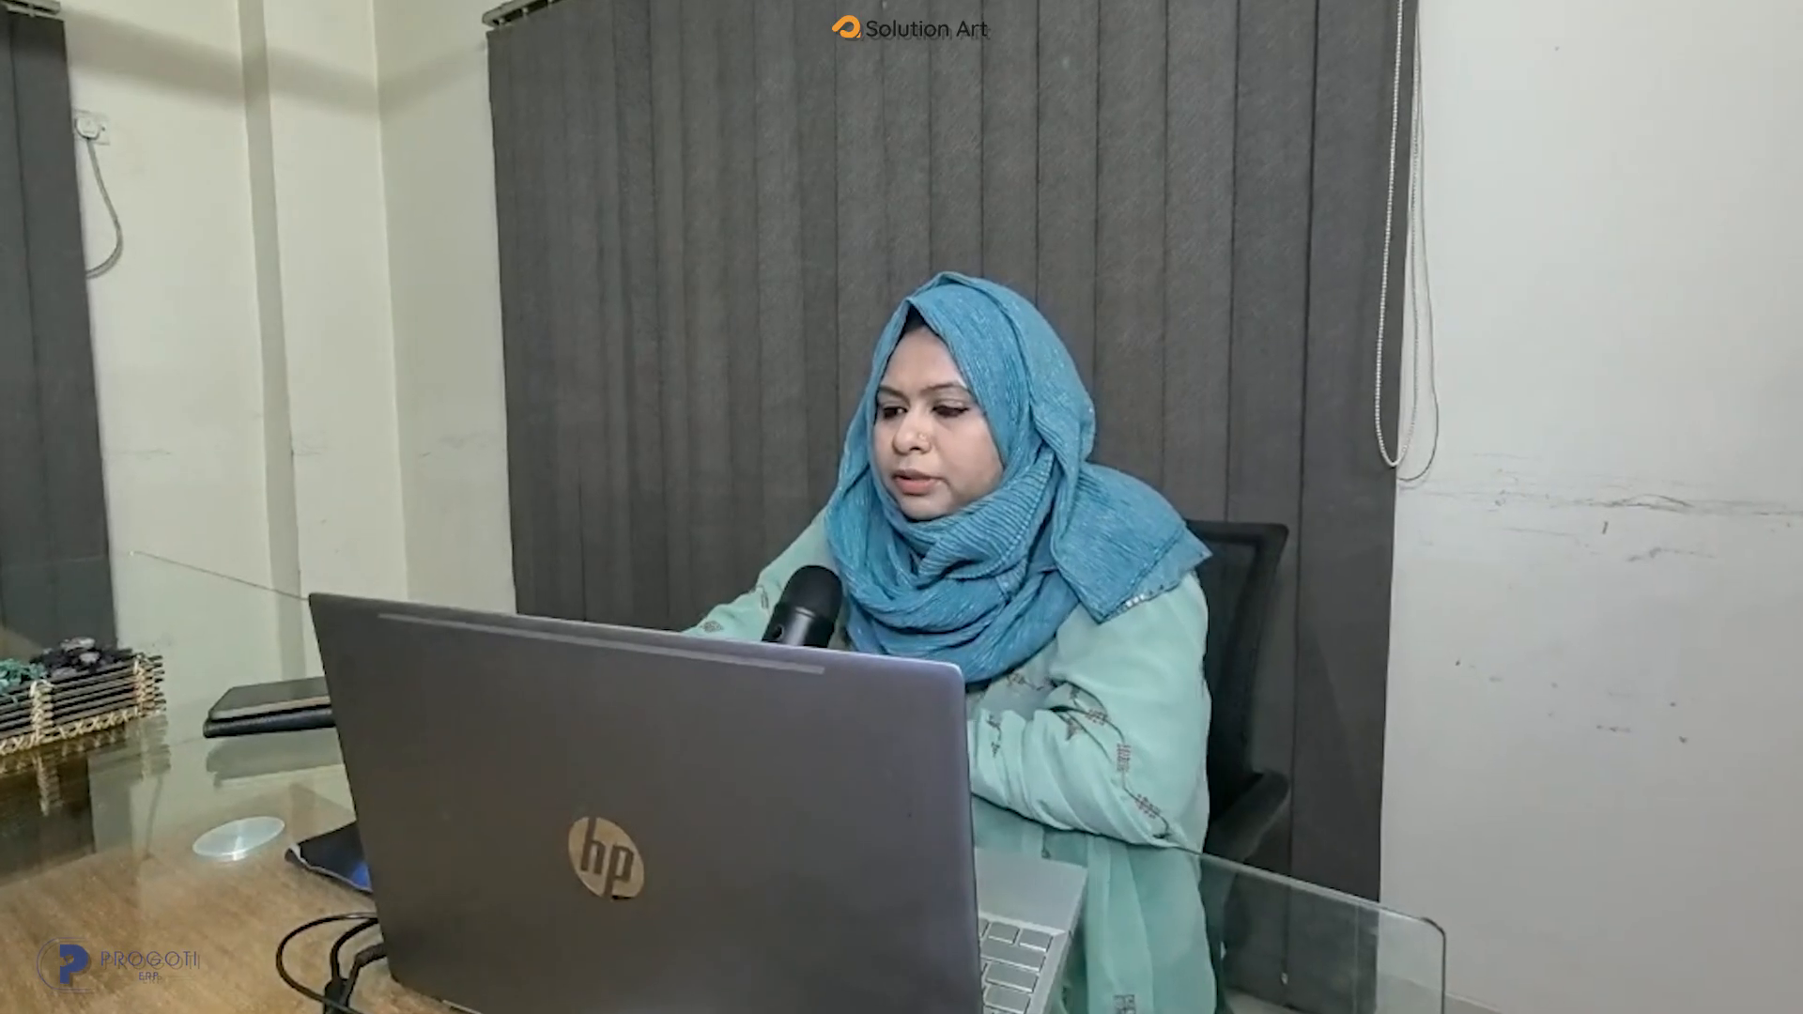